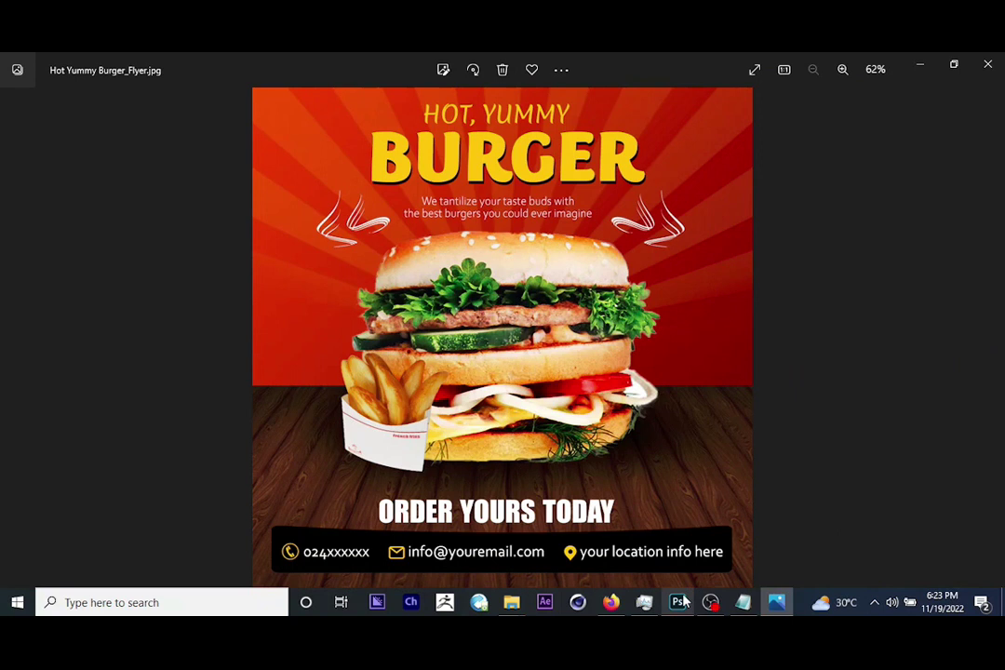
In Photoshop, create a new 1080 × 1080 pixel RGB document at 300 pixels/inch named "Hot Yummy Burger_Flyer".
click(680, 602)
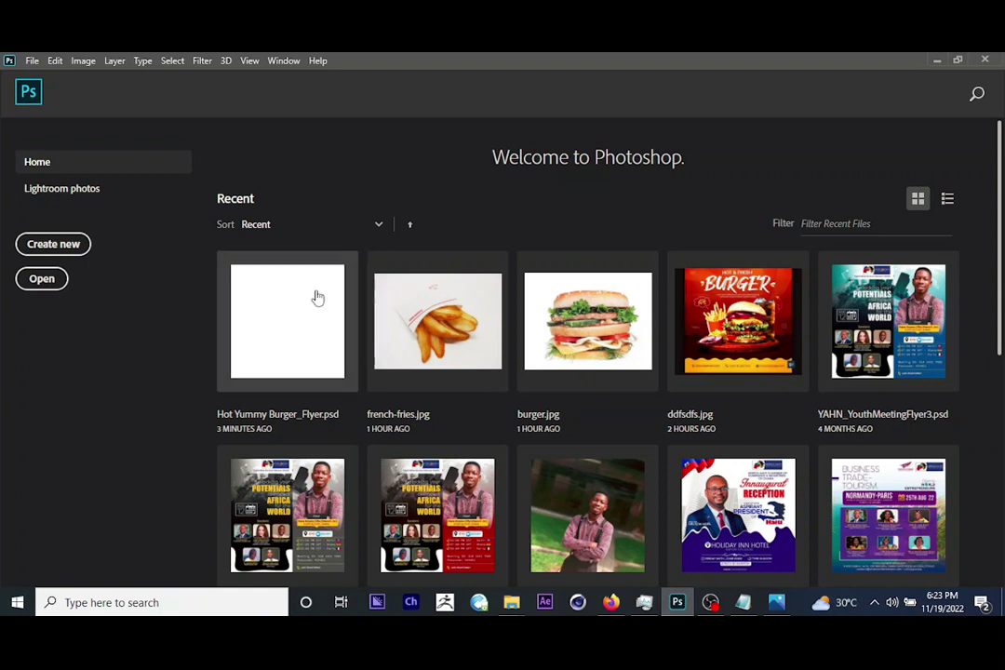
click(63, 247)
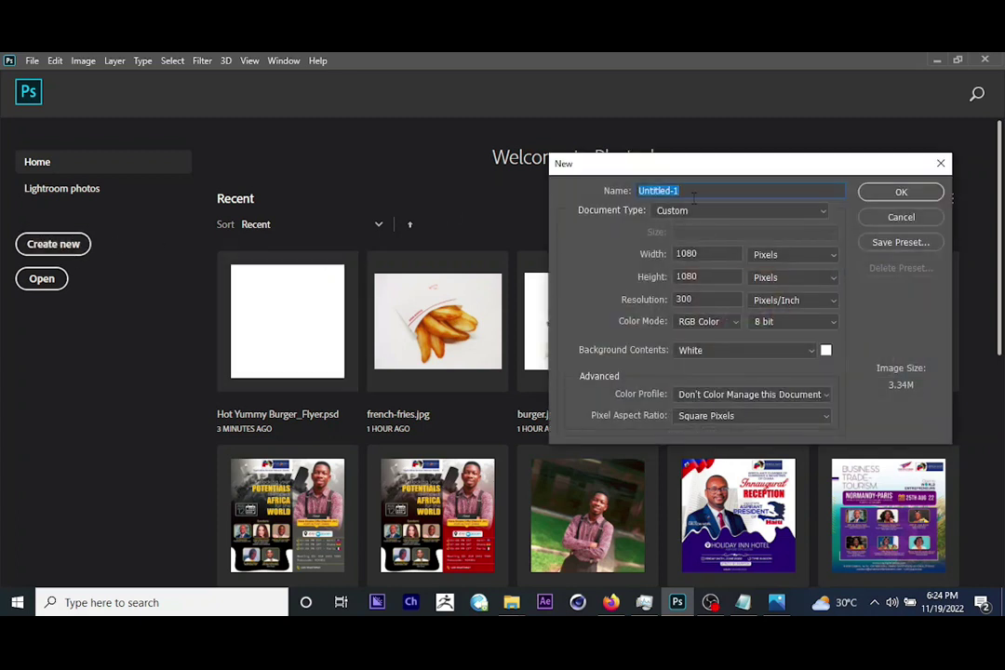
drag(693, 197, 628, 196)
text(Hot Yummy Burger_Flyer)
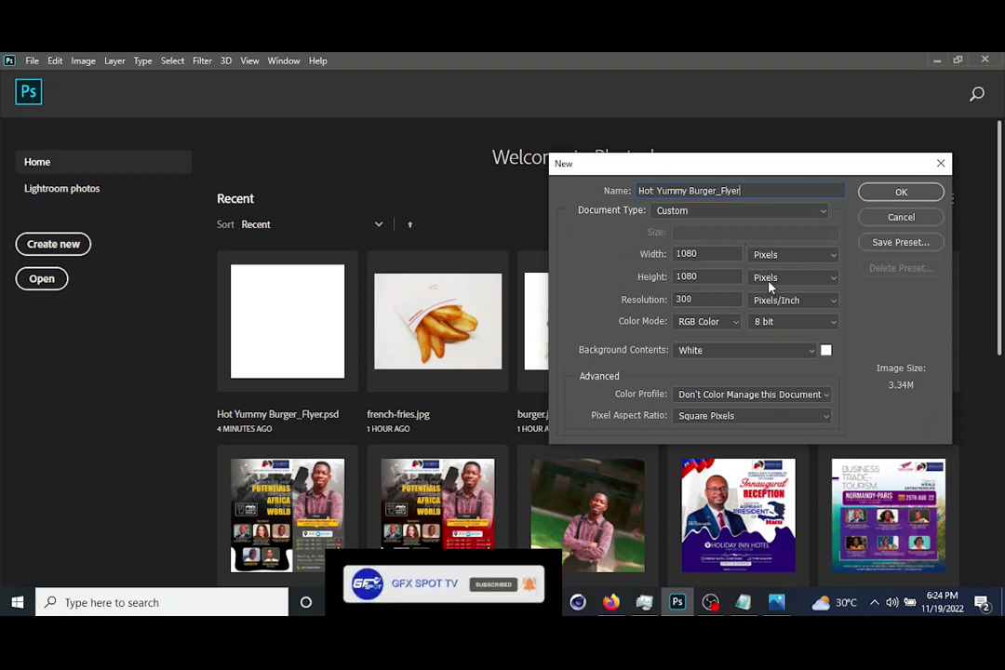
click(705, 254)
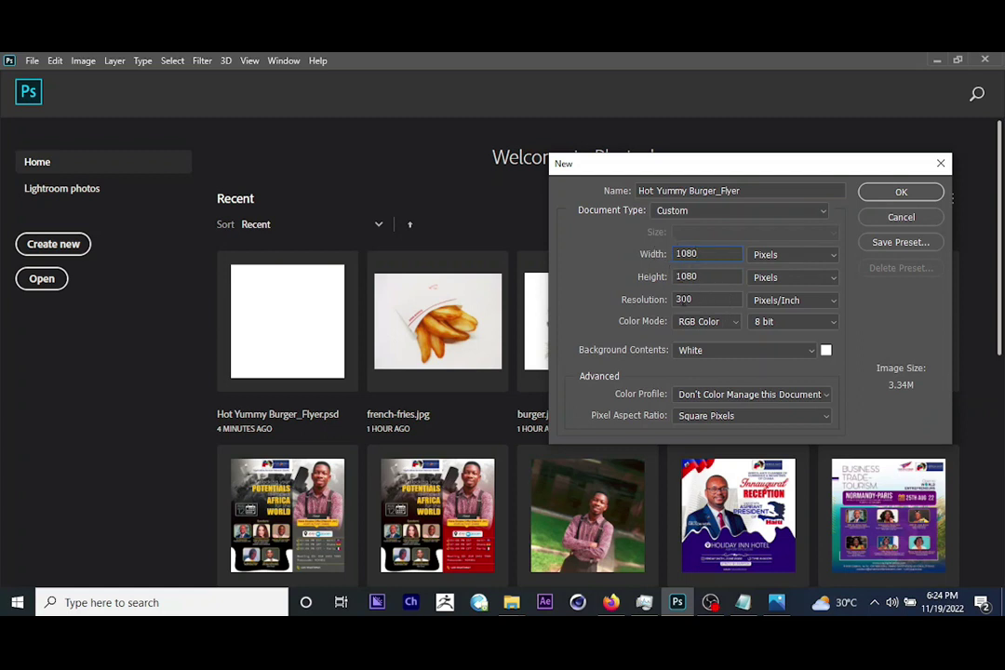
click(721, 299)
click(901, 193)
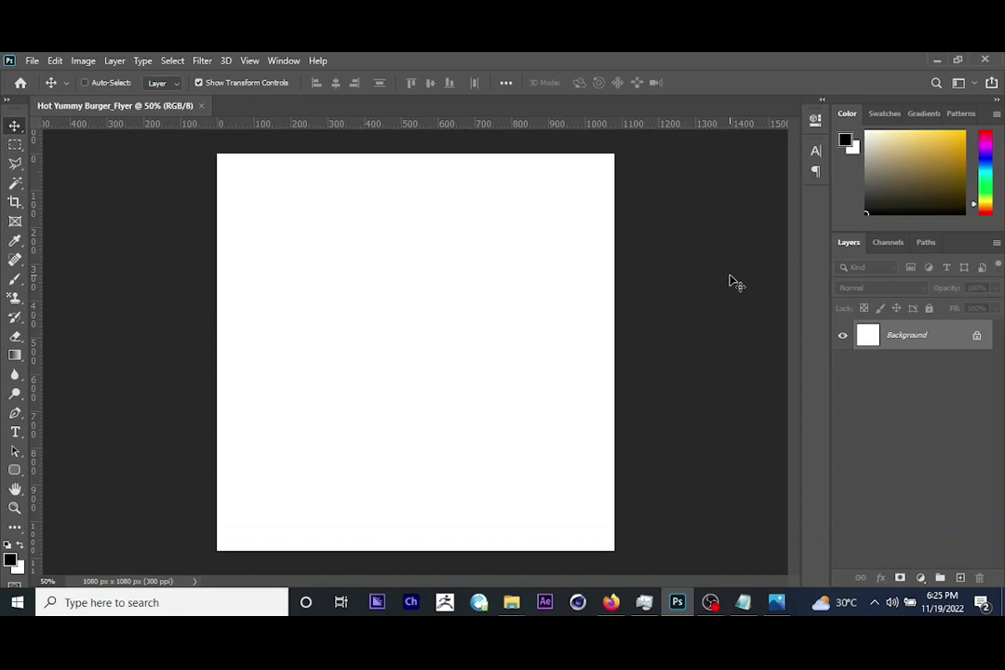
Save the document as Hot Yummy Burger_Flyer in Photoshop format in the "flyer design in photoshop" folder, replacing the existing PSD.
click(31, 61)
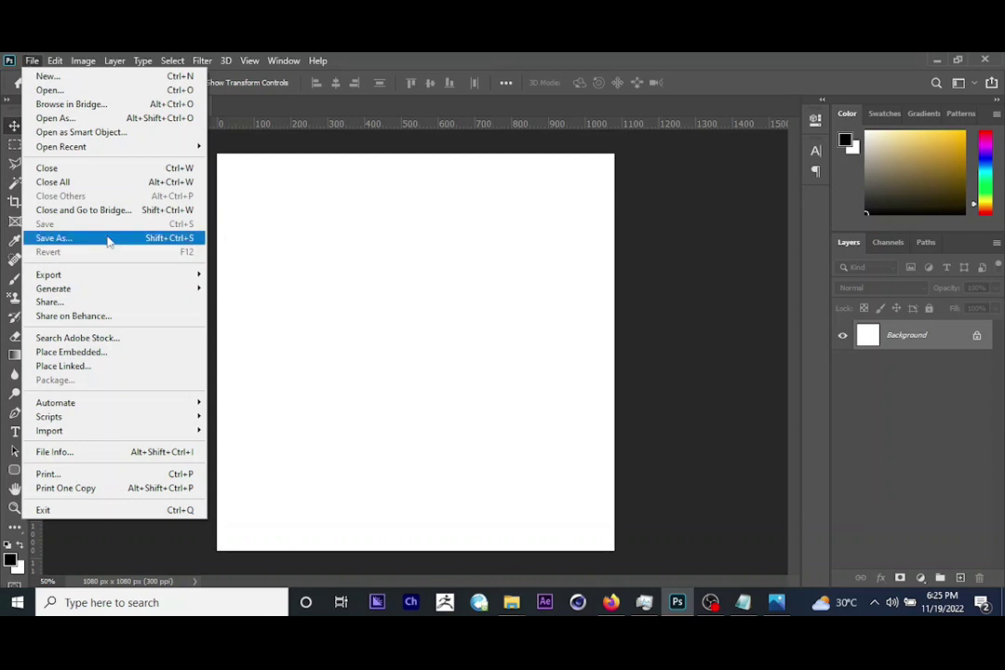
click(109, 241)
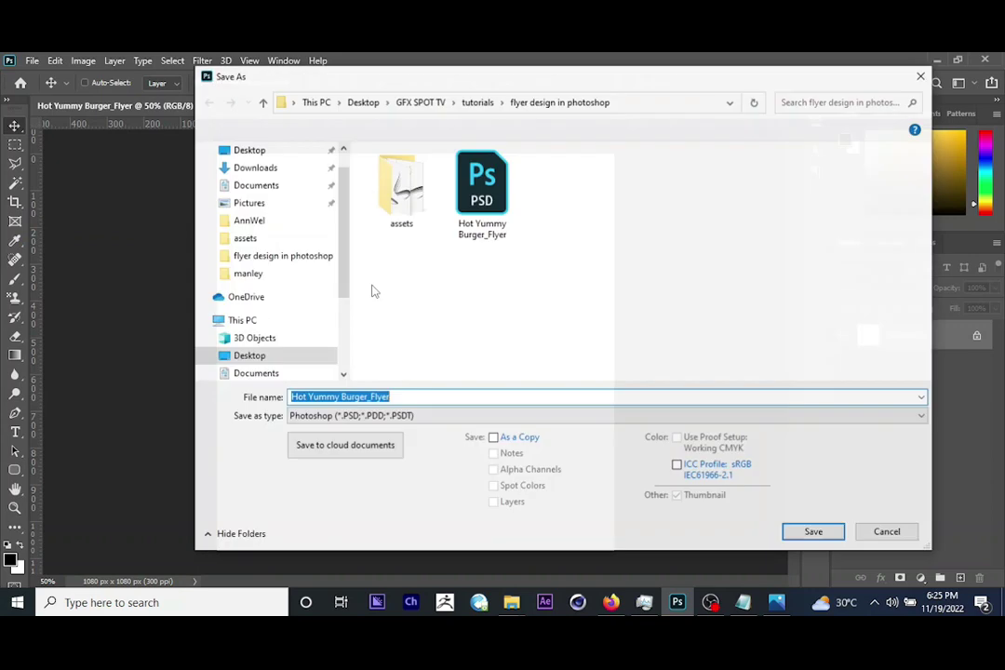
click(433, 396)
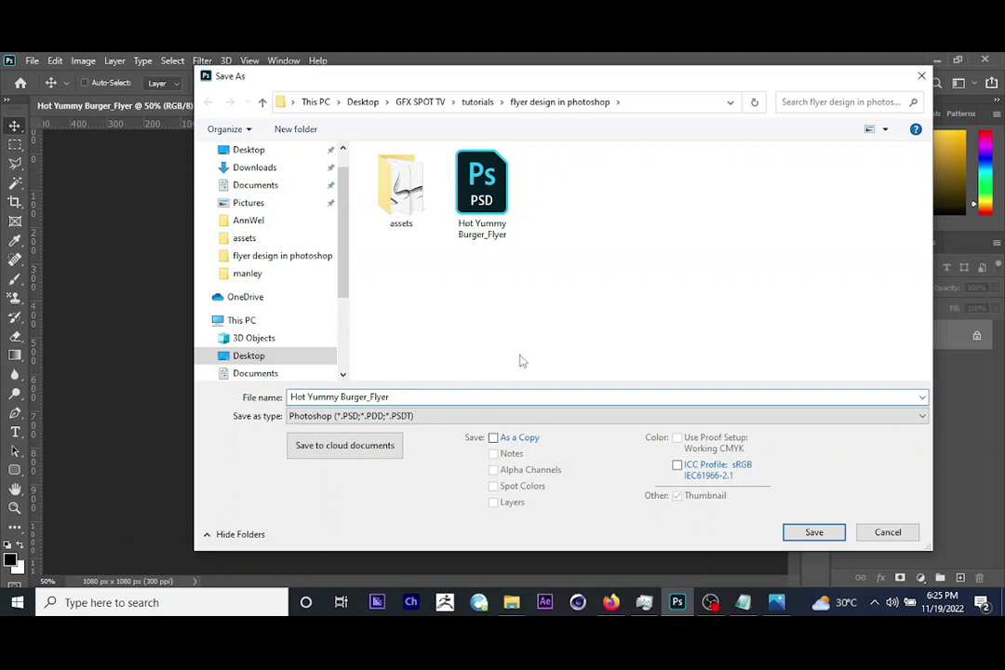
click(482, 196)
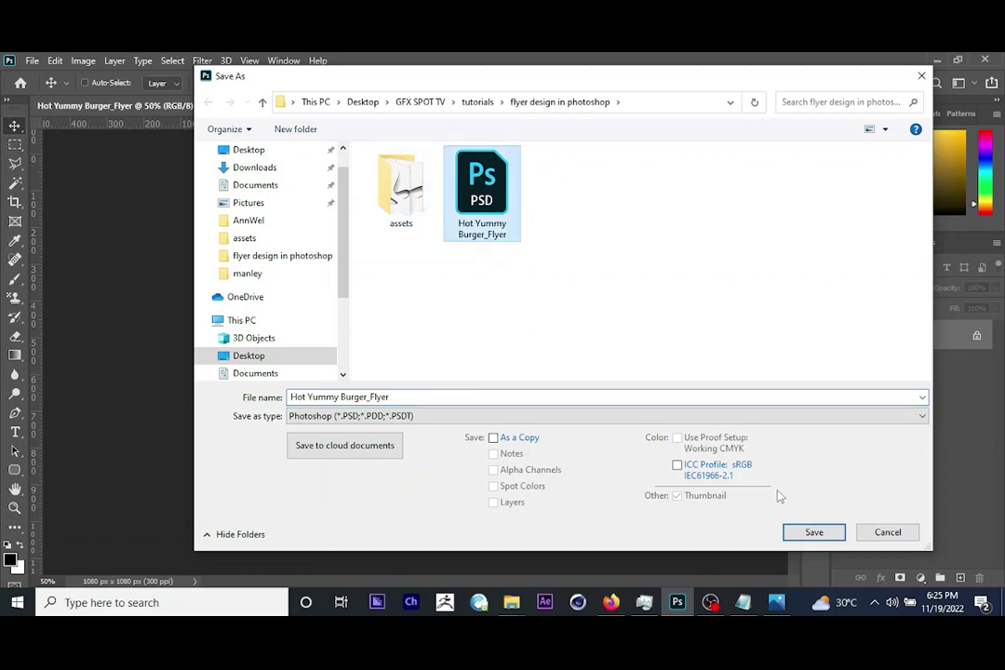
click(813, 532)
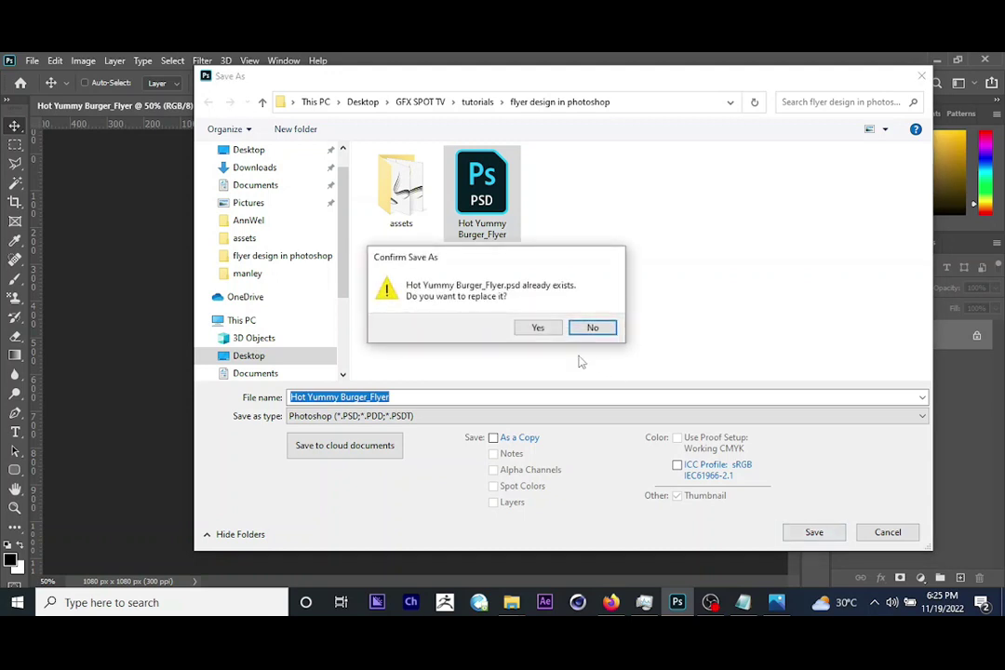
click(531, 330)
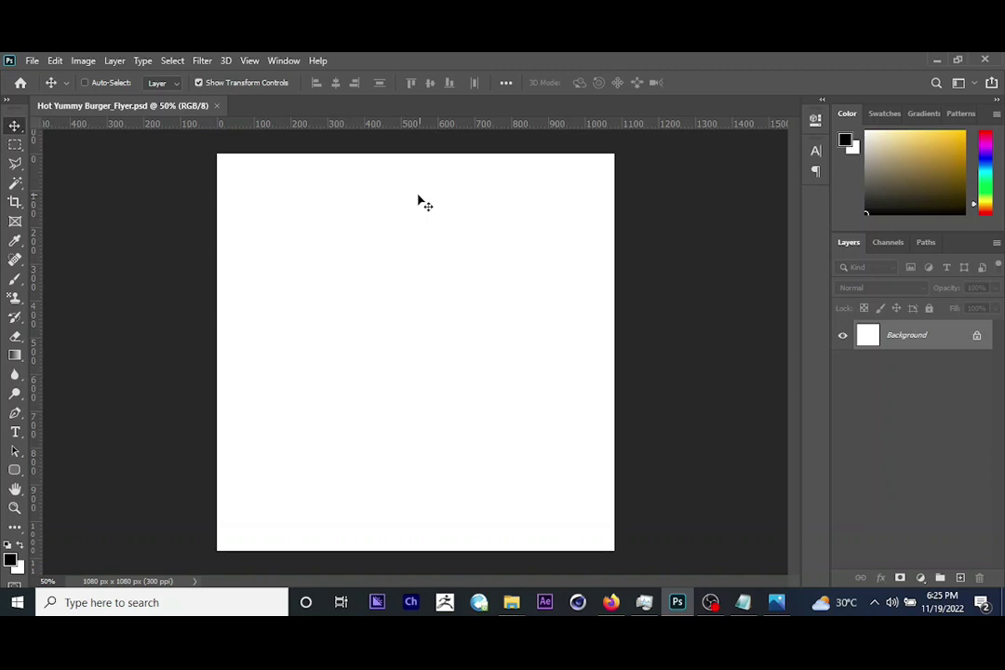
Place the finished Hot Yummy Burger_Flyer image into the document as an embedded reference.
click(31, 61)
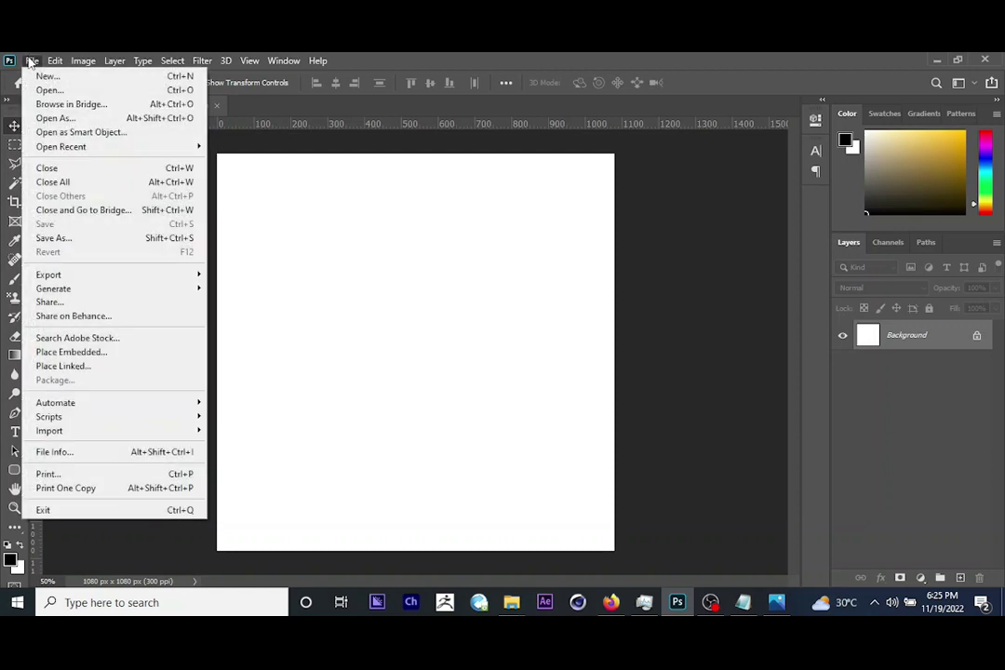
click(82, 354)
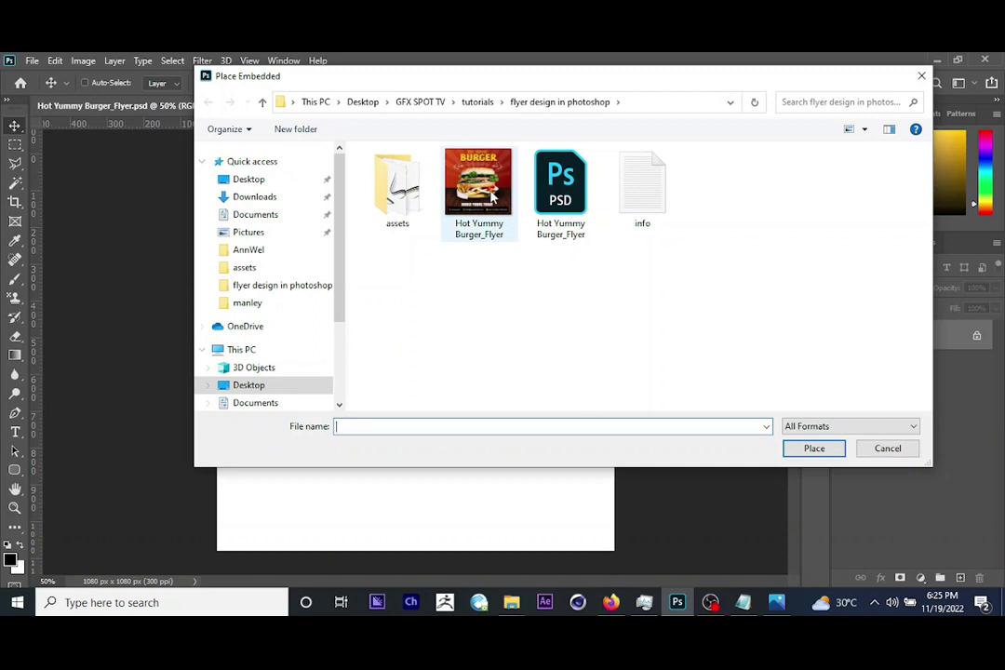
click(492, 198)
click(805, 449)
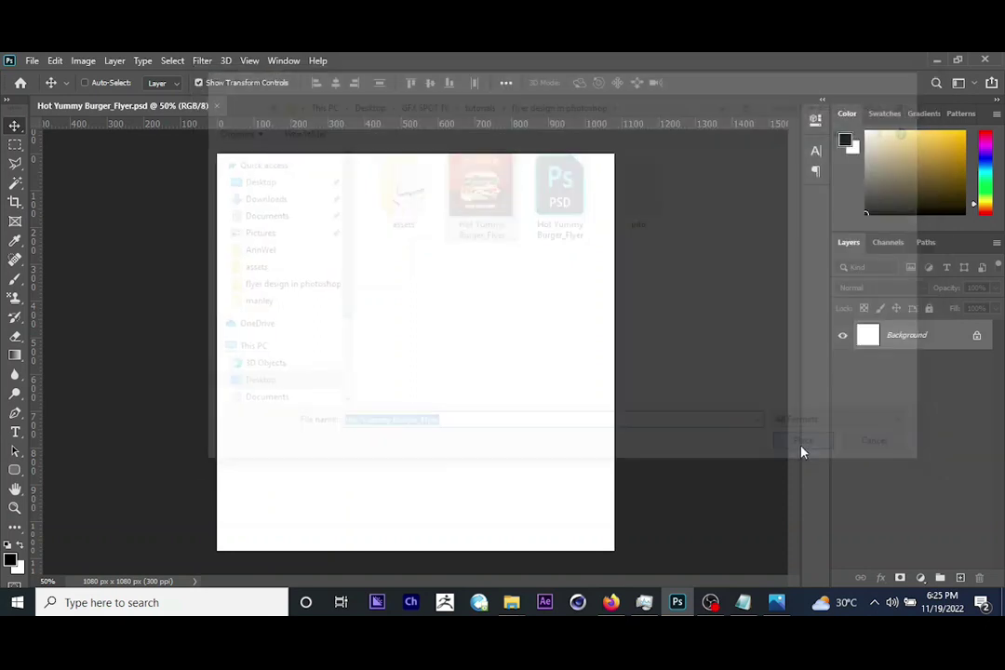
Scale the placed flyer down to about 360 px wide in the canvas's upper-left corner and lock its layer.
drag(614, 155, 316, 176)
key(Return)
drag(368, 299, 358, 292)
key(Return)
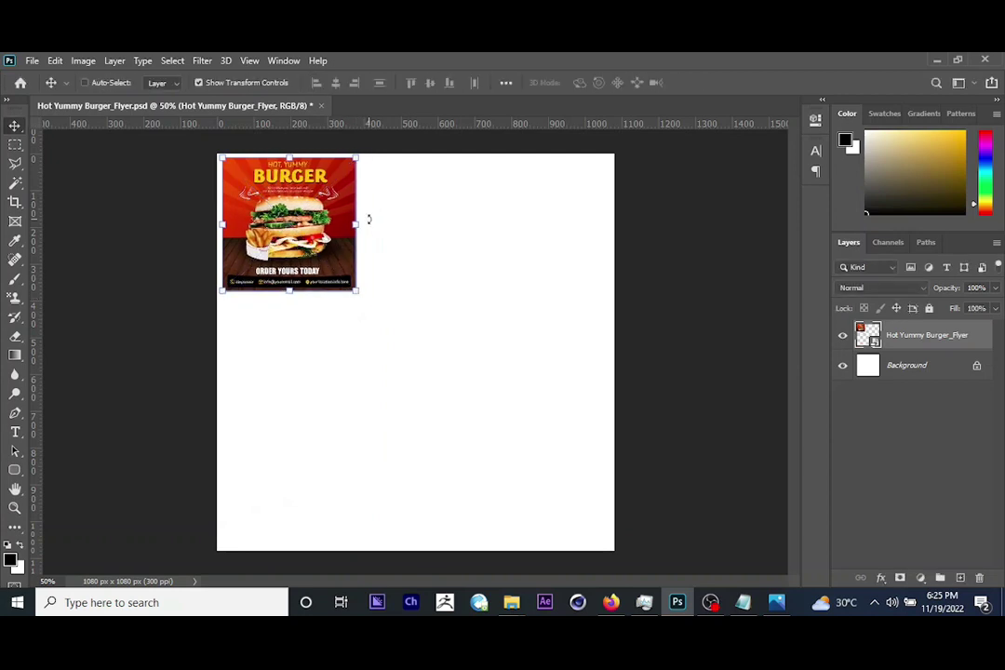
drag(324, 246, 325, 247)
click(929, 308)
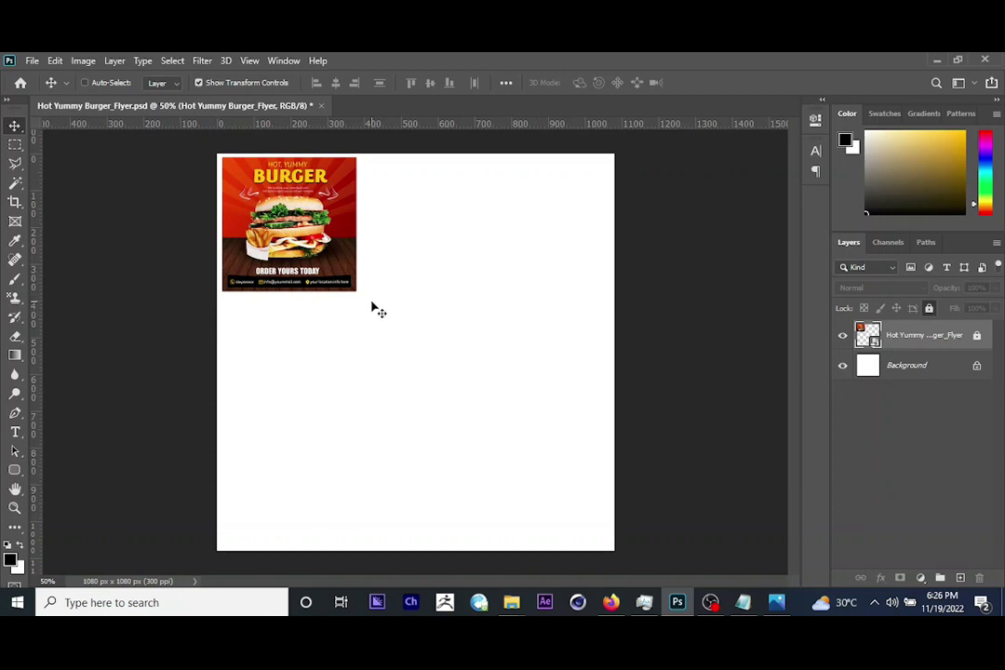
Add a new empty layer directly above the Background and rename it "orange bg".
click(924, 366)
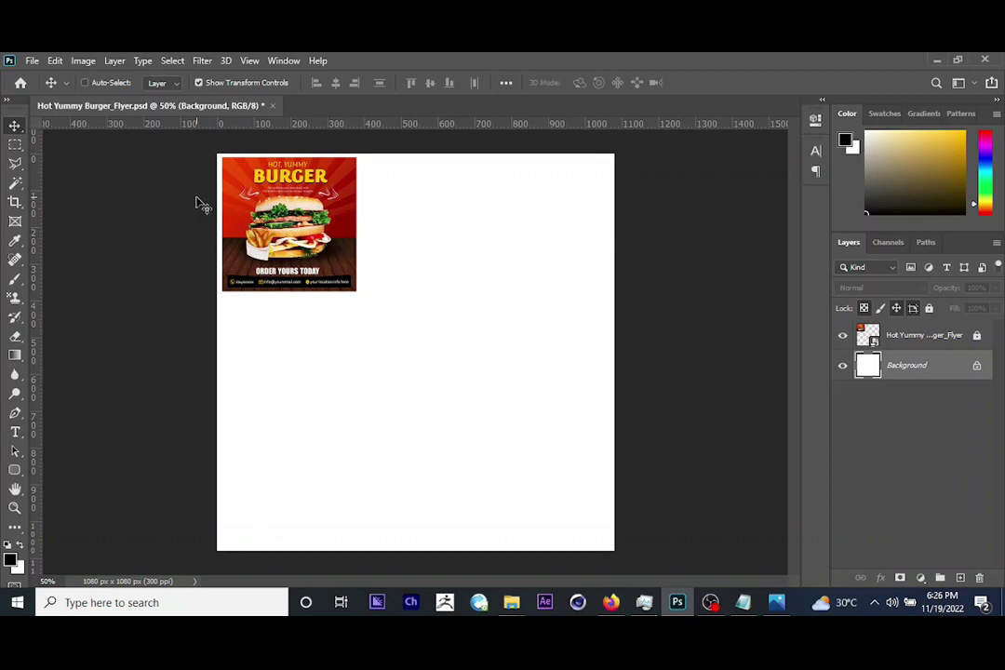
click(235, 182)
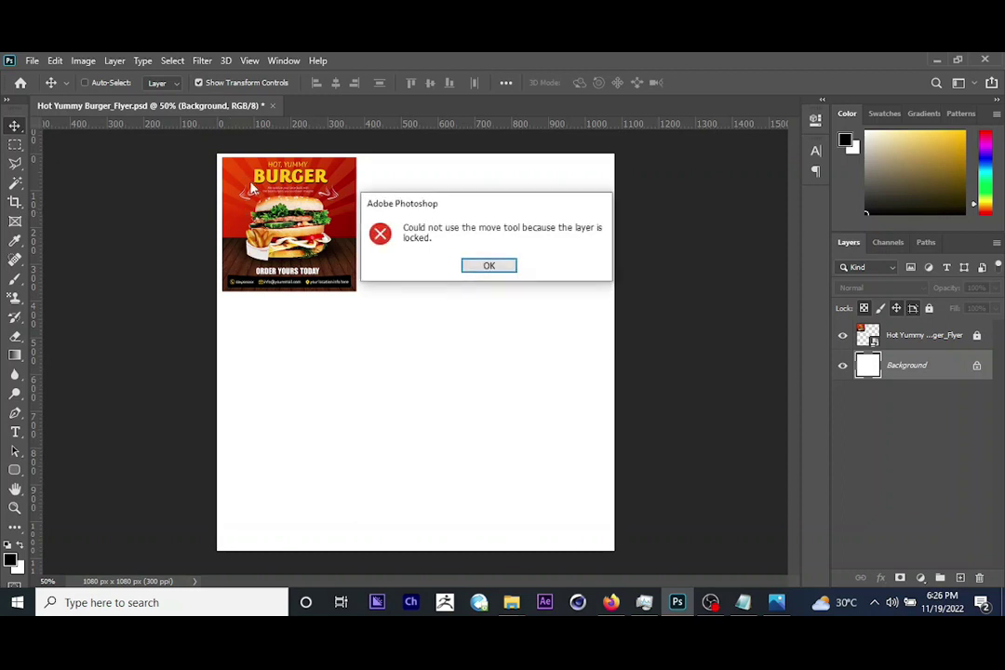
click(491, 266)
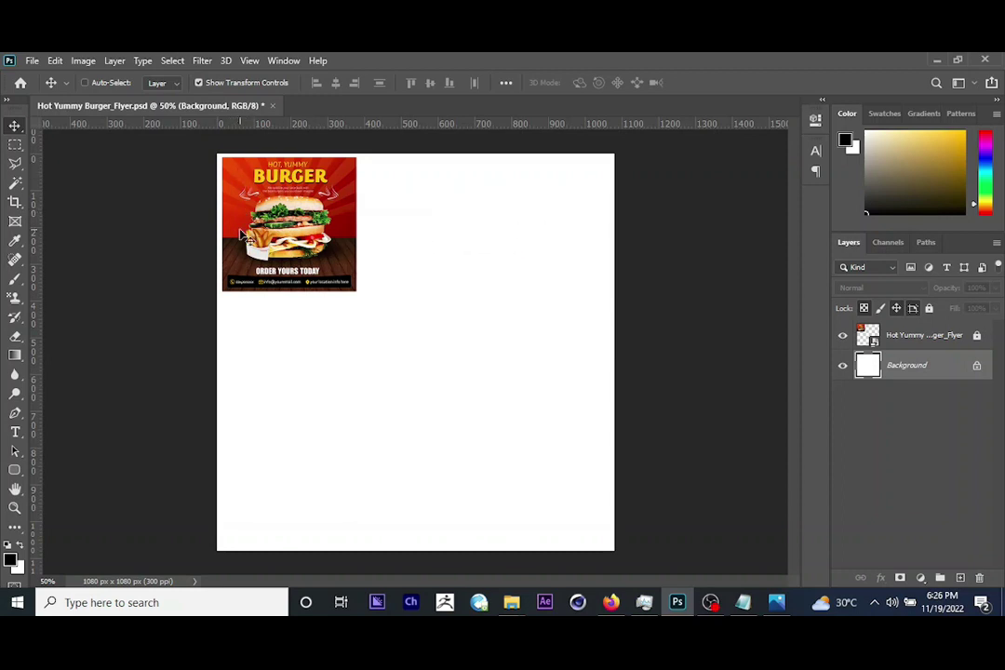
click(962, 578)
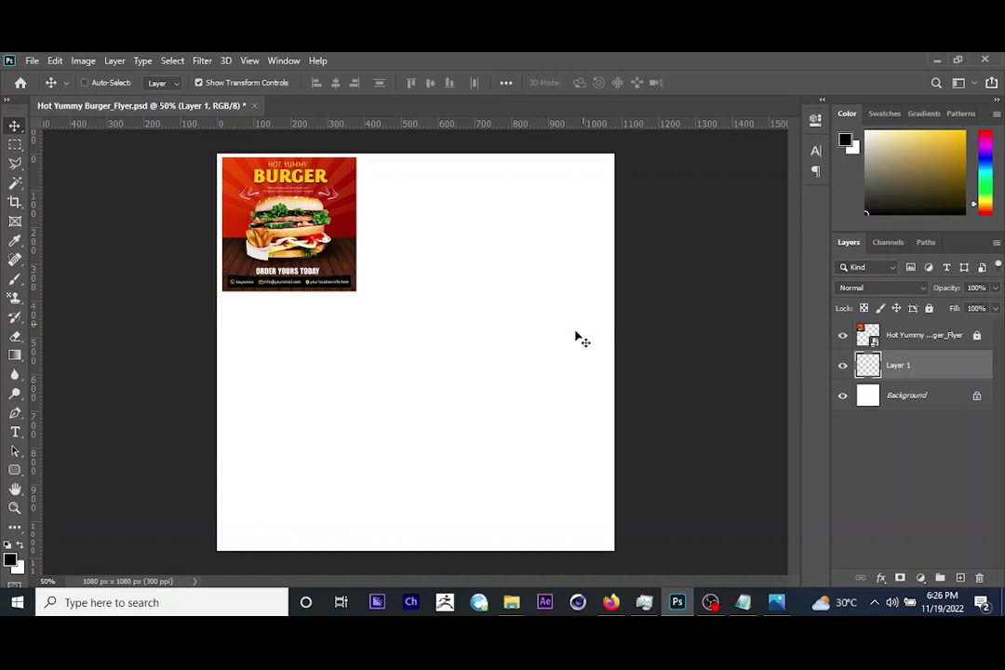
double_click(897, 366)
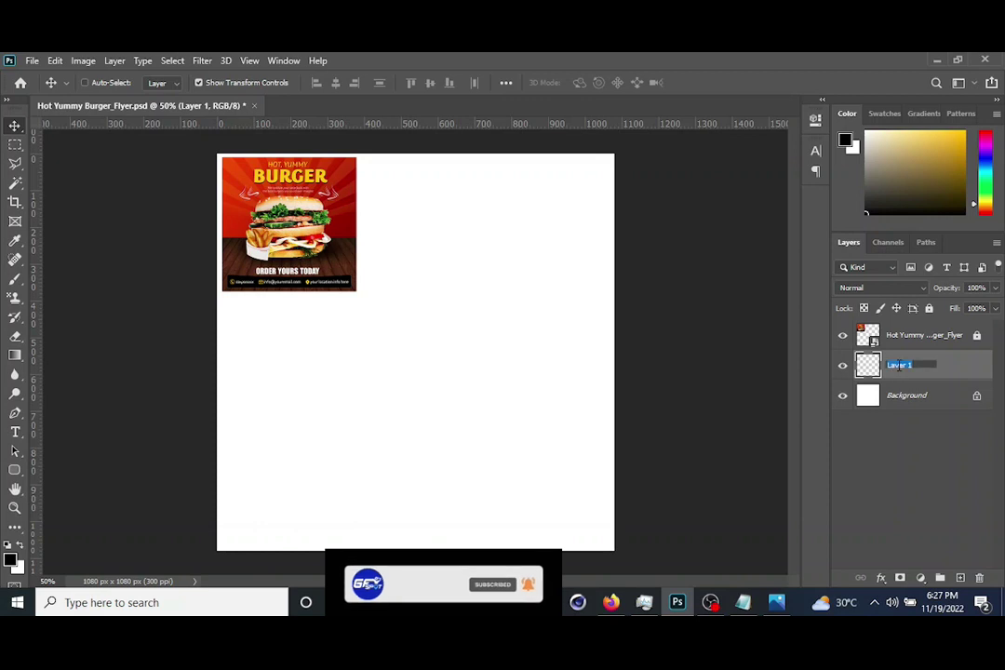
text(B)
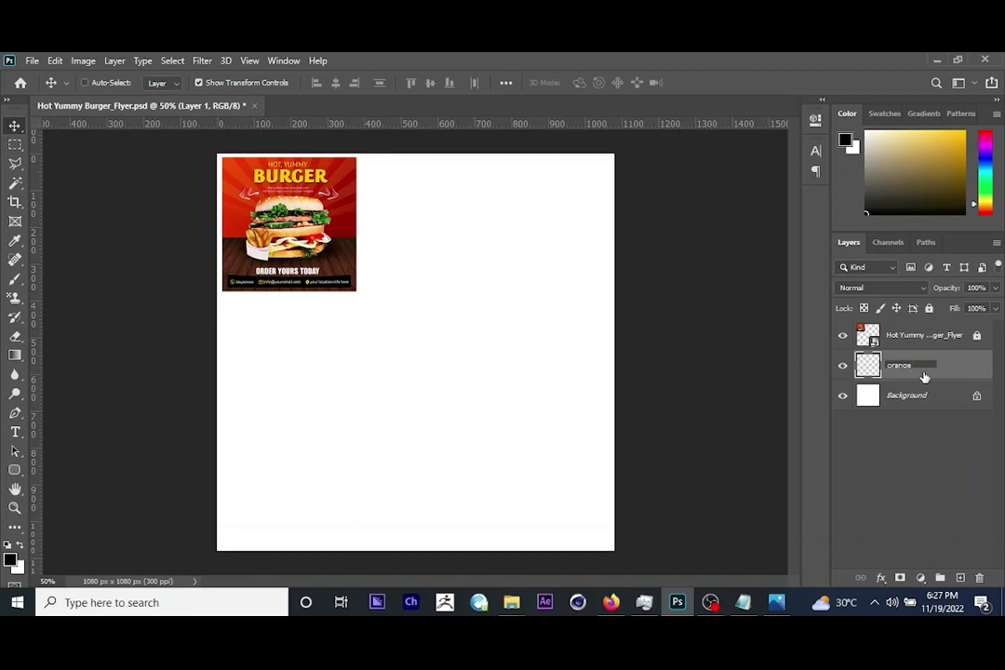
key(Return)
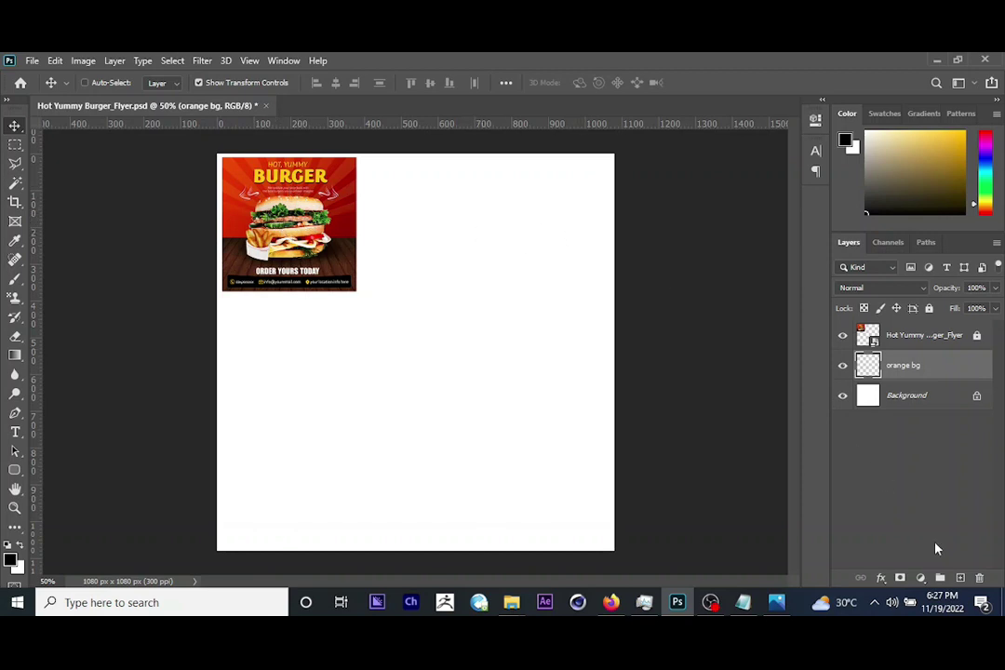
click(882, 578)
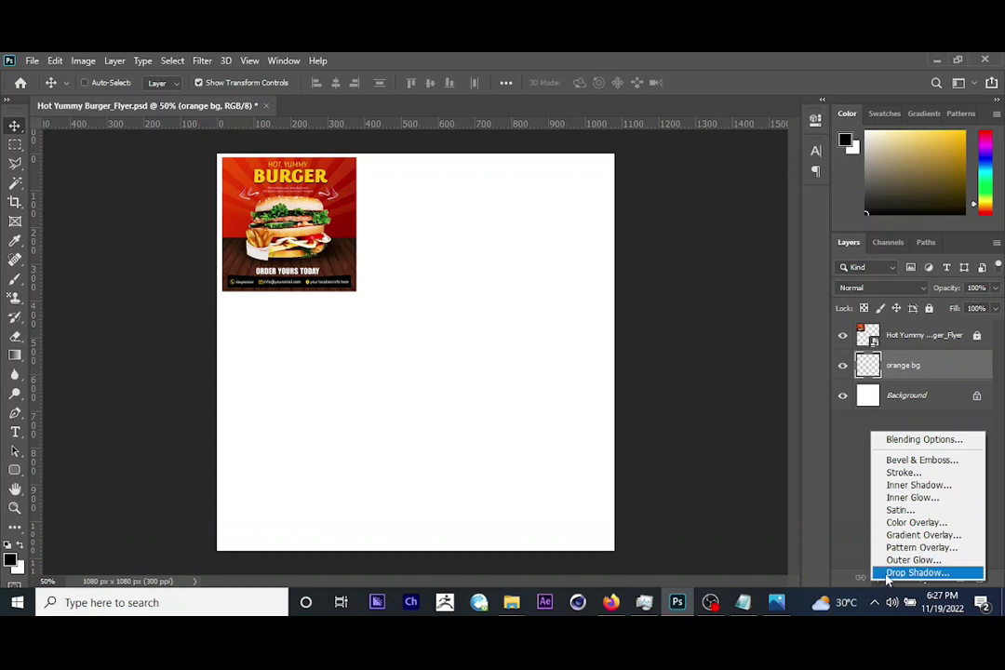
click(924, 535)
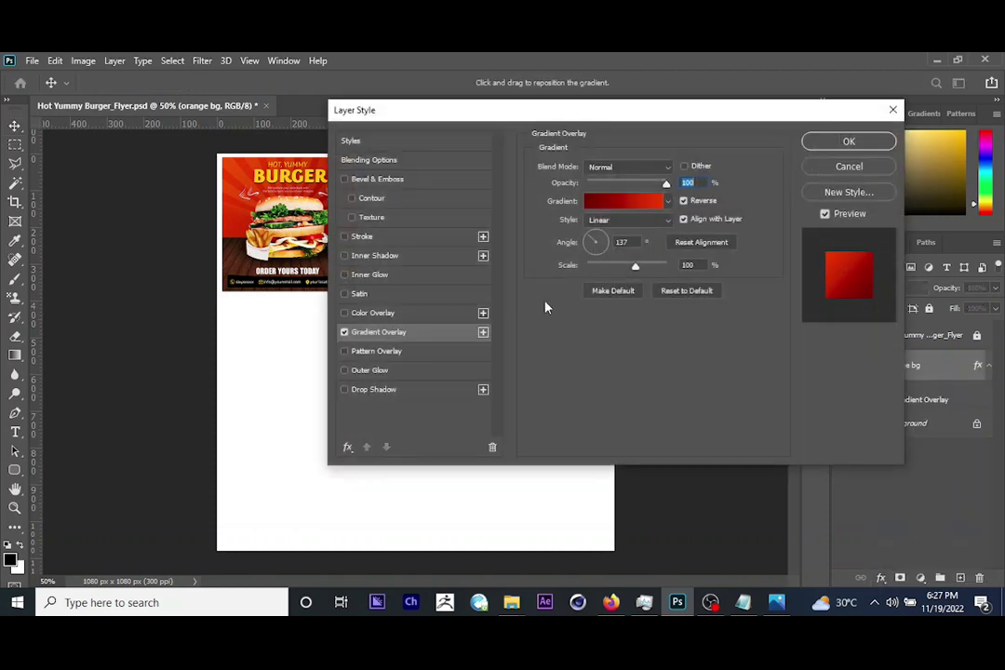
drag(449, 105, 374, 163)
click(750, 225)
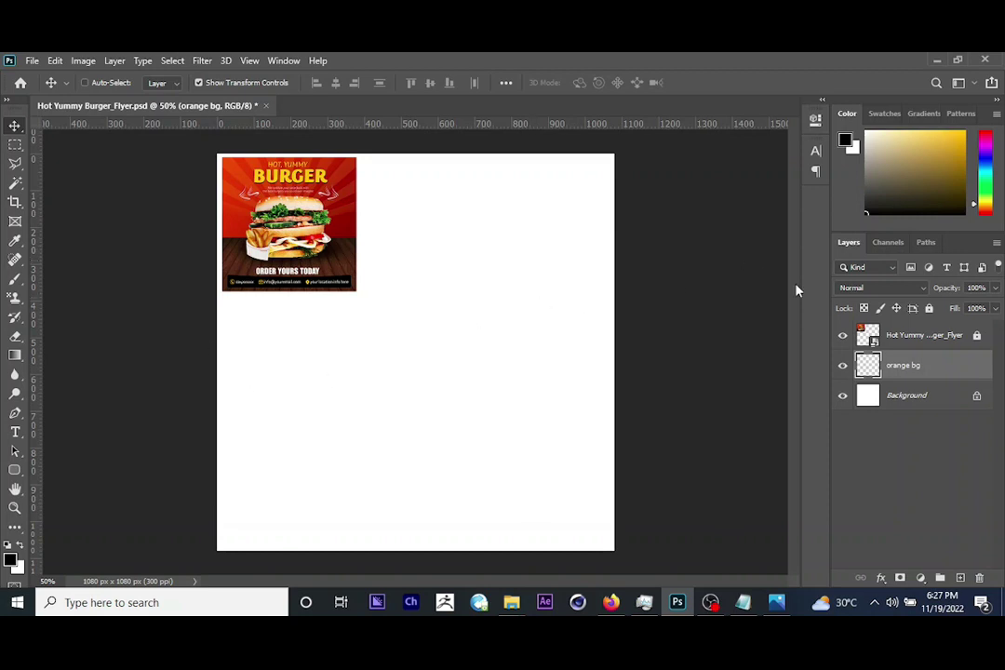
Fill the orange bg layer with white and apply a Gradient Overlay effect to it.
click(866, 133)
key(alt+BackSpace)
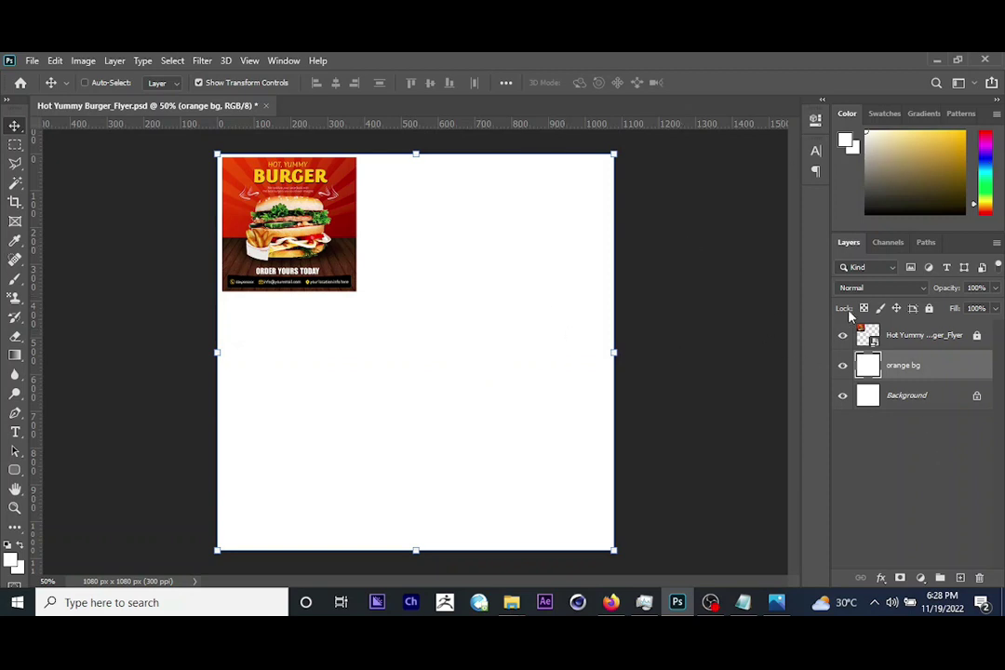
click(881, 579)
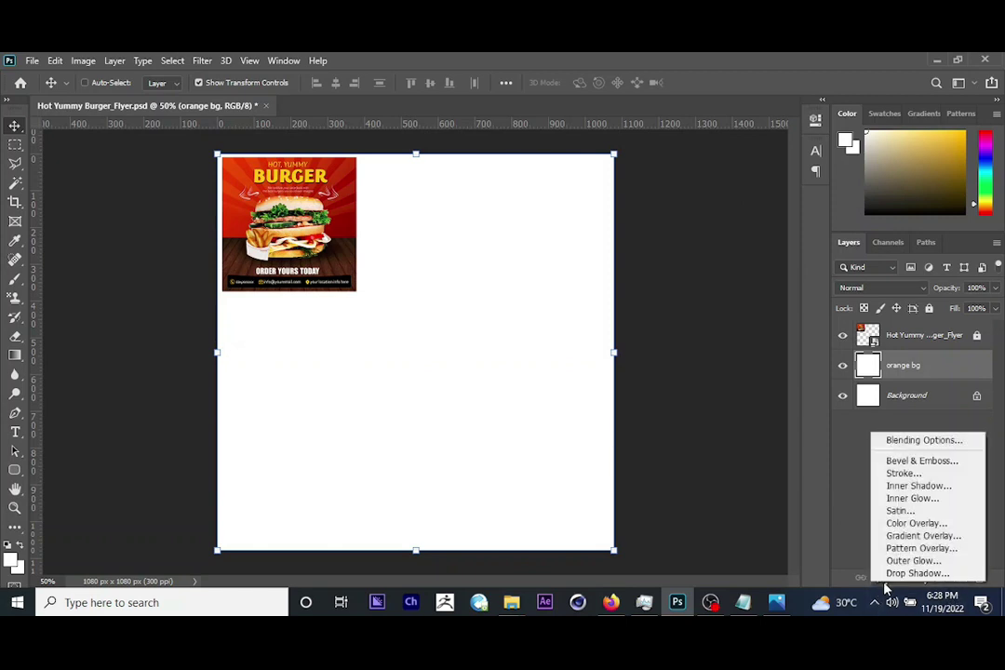
click(917, 537)
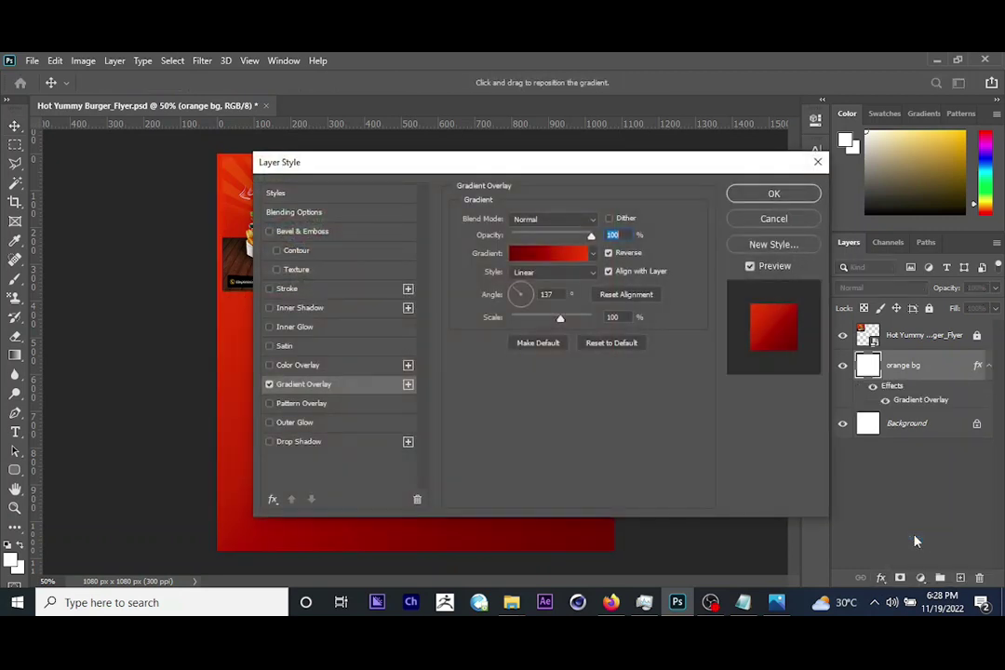
drag(406, 163, 582, 119)
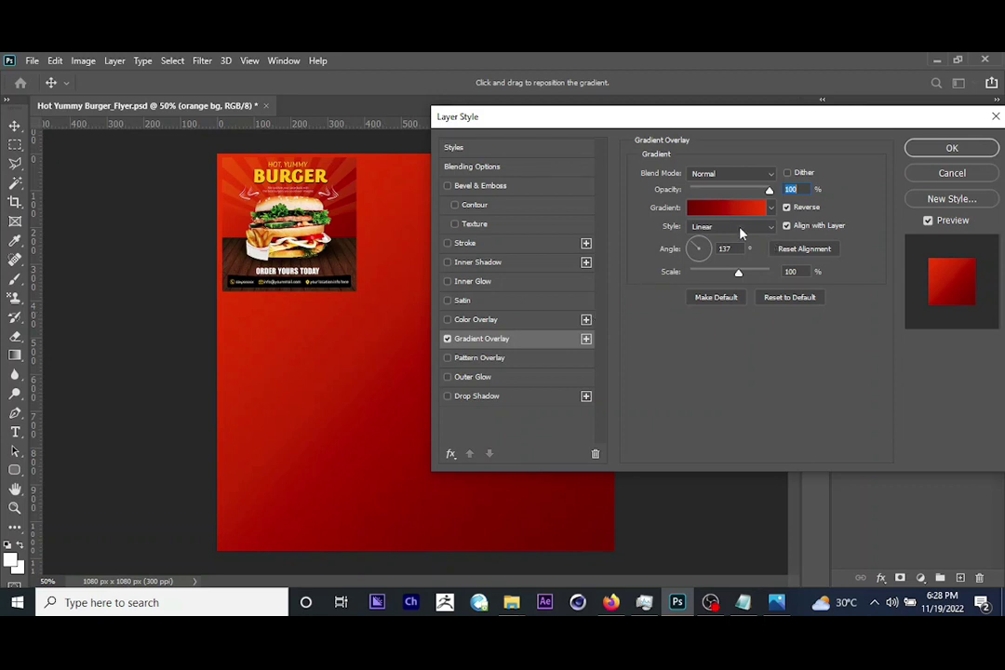
Edit the overlay's gradient and change the color stop at 0% to a muted grey-brown.
click(704, 209)
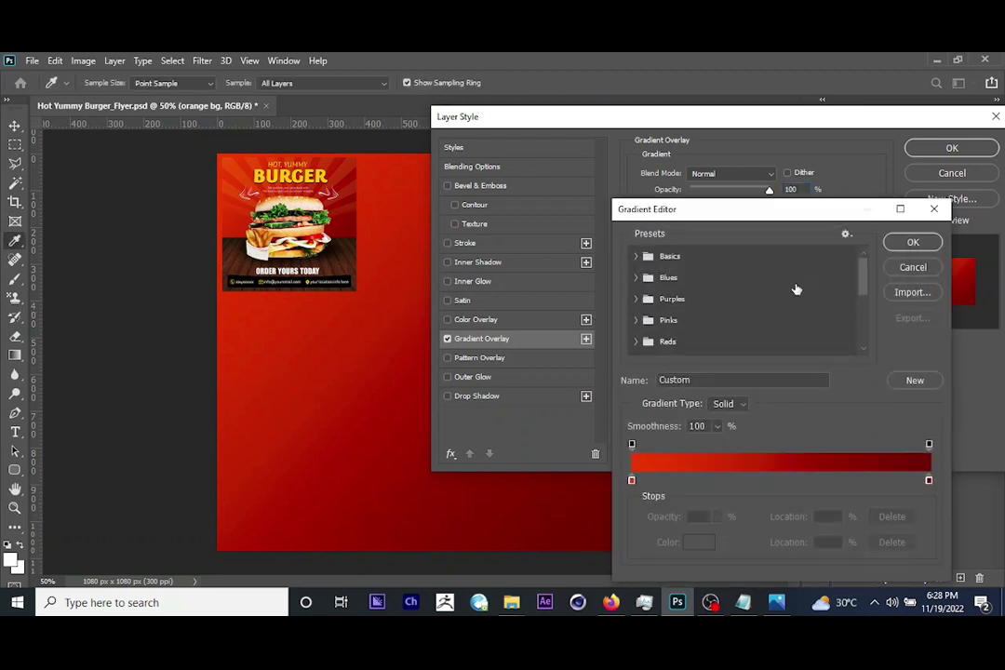
click(632, 482)
click(698, 541)
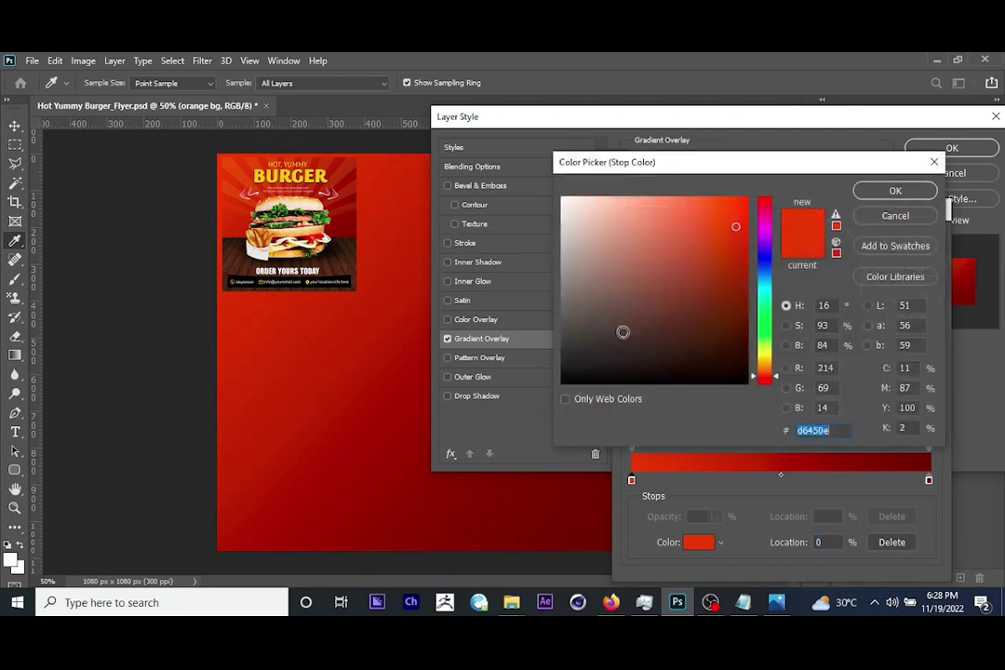
click(579, 284)
click(895, 191)
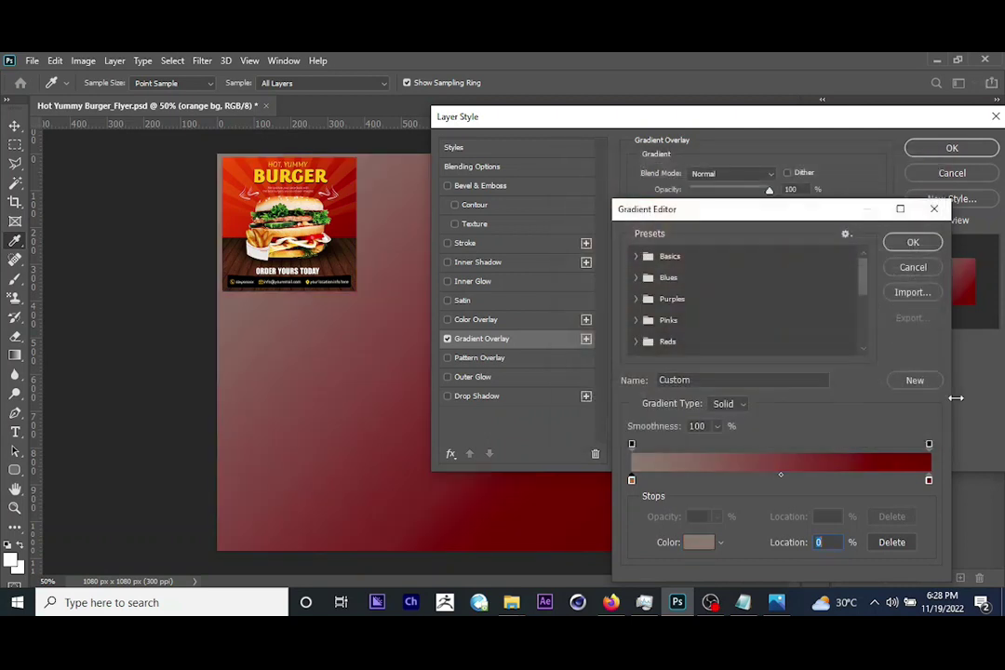
Change the gradient's color stop at 100% to white, ffffff.
click(927, 481)
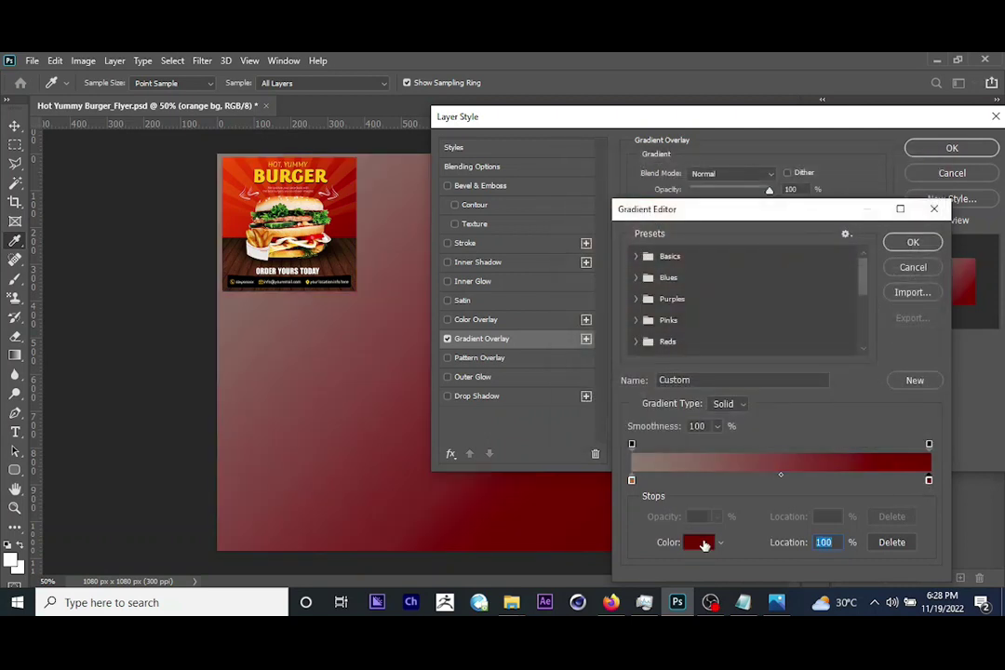
click(699, 541)
drag(556, 212, 561, 196)
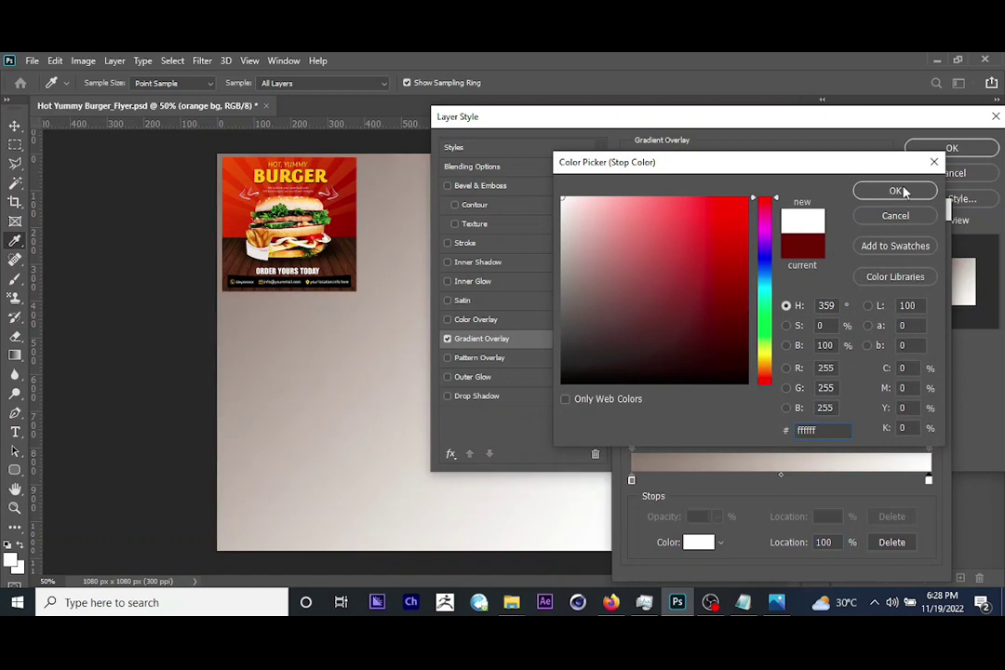
key(Return)
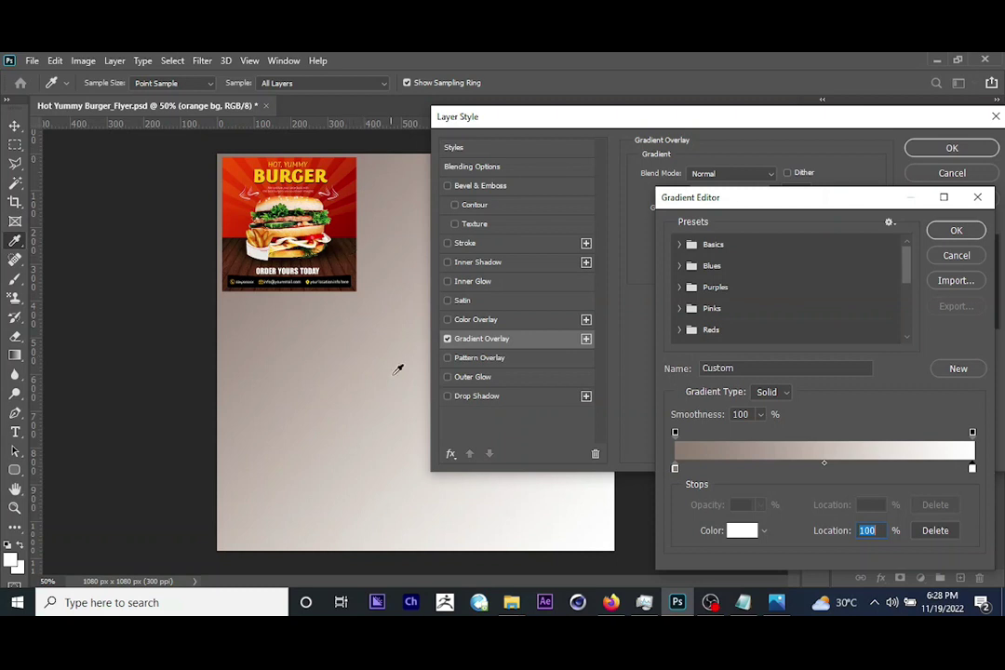
Set the gradient's color stop at 0% to the red code 640001, copied from the info file in Notepad.
click(675, 468)
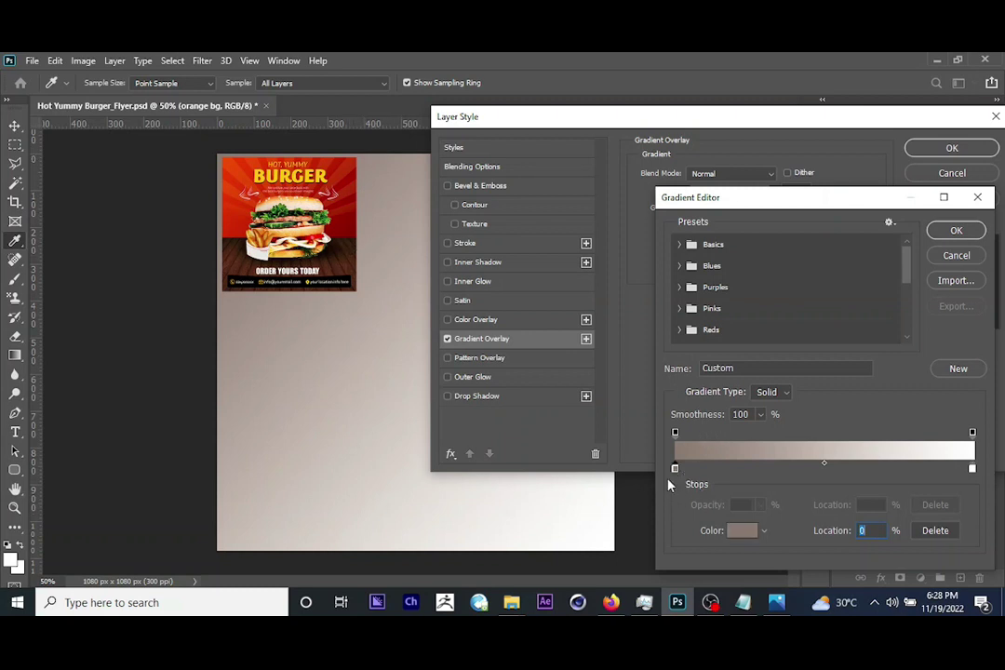
click(740, 531)
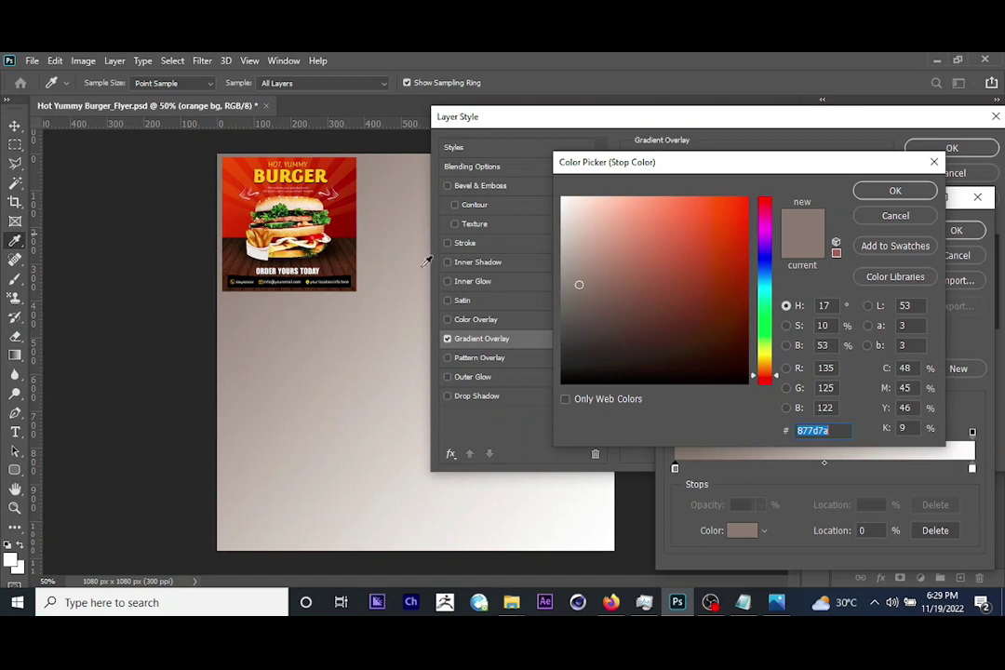
mouse_move(725, 238)
mouse_down()
mouse_move(678, 235)
mouse_move(702, 242)
mouse_move(713, 273)
mouse_move(701, 289)
mouse_up()
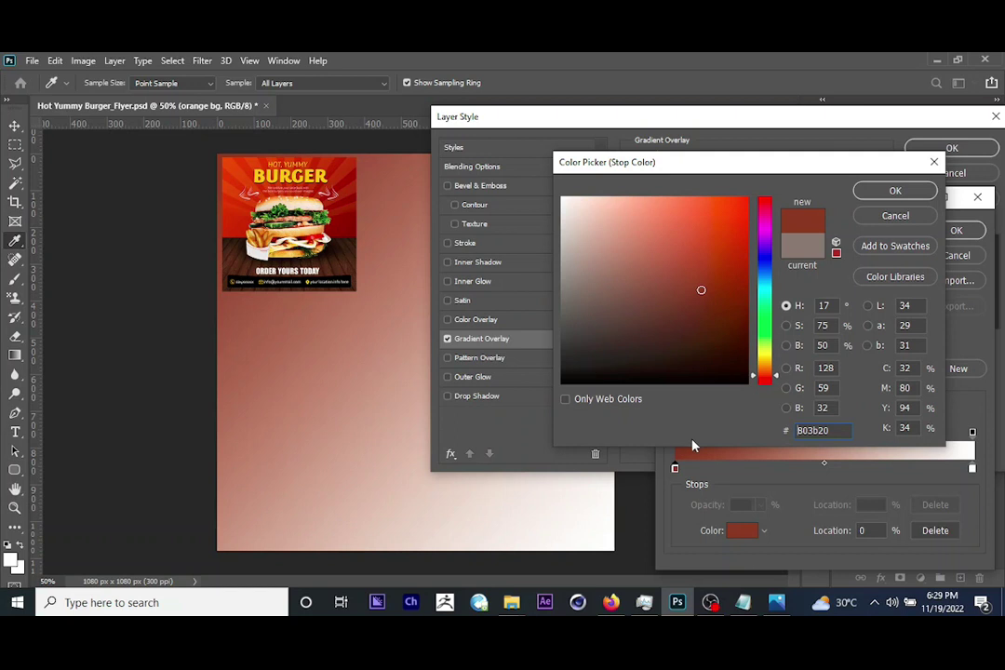
key(alt+Tab)
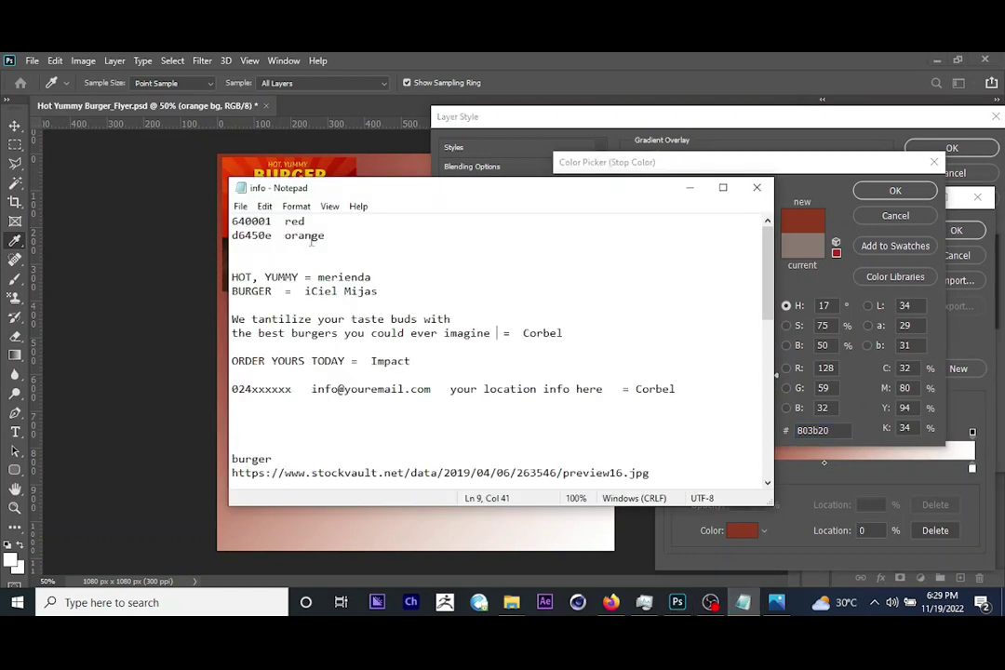
drag(326, 190, 488, 295)
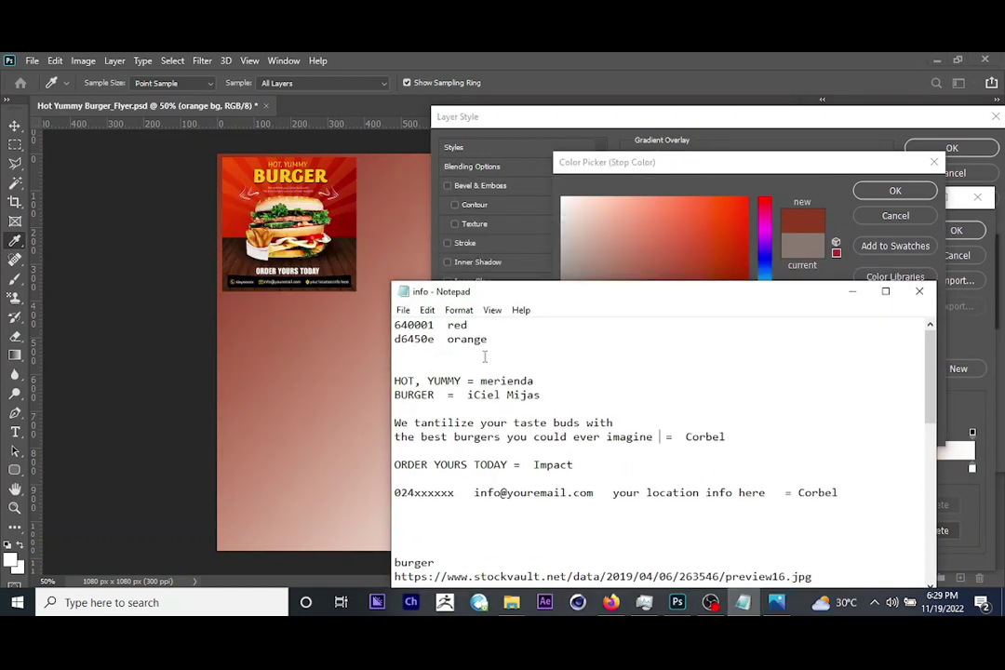
drag(474, 340, 390, 322)
key(ctrl+c)
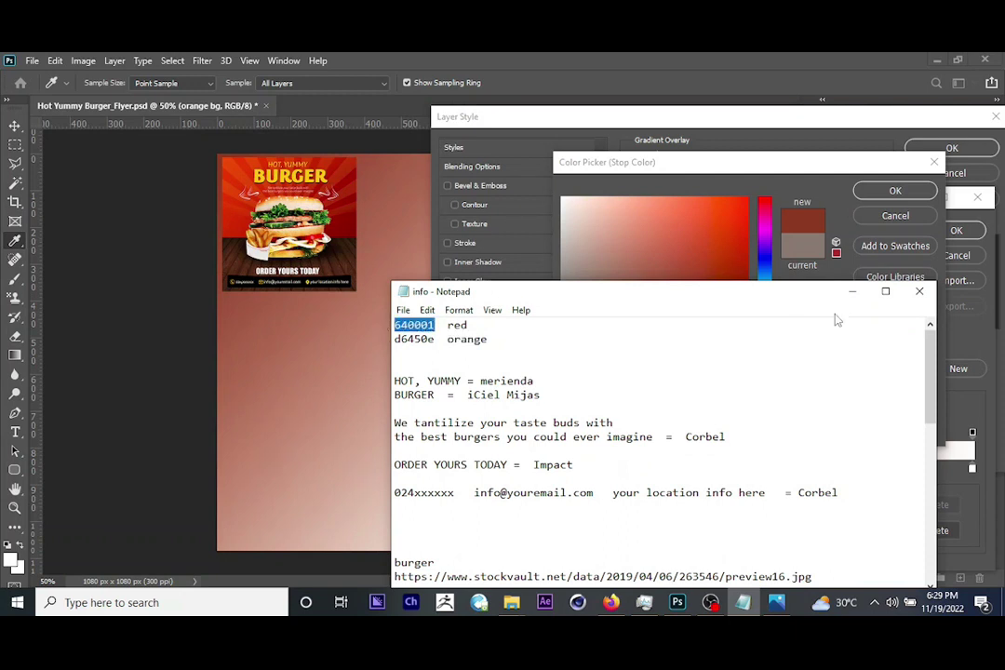
click(851, 291)
click(843, 431)
key(ctrl+v)
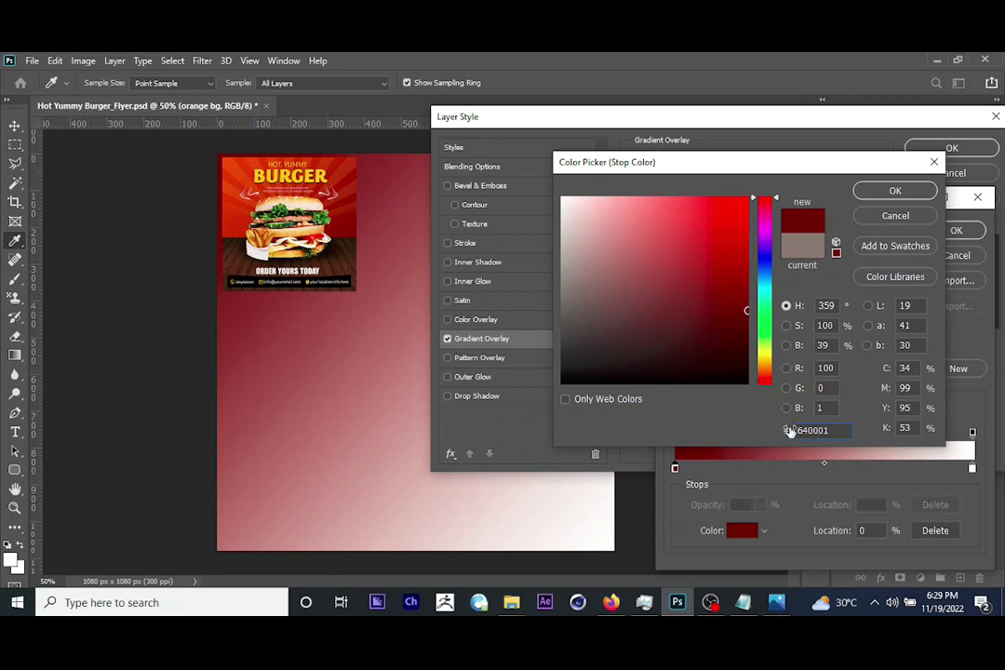
click(892, 191)
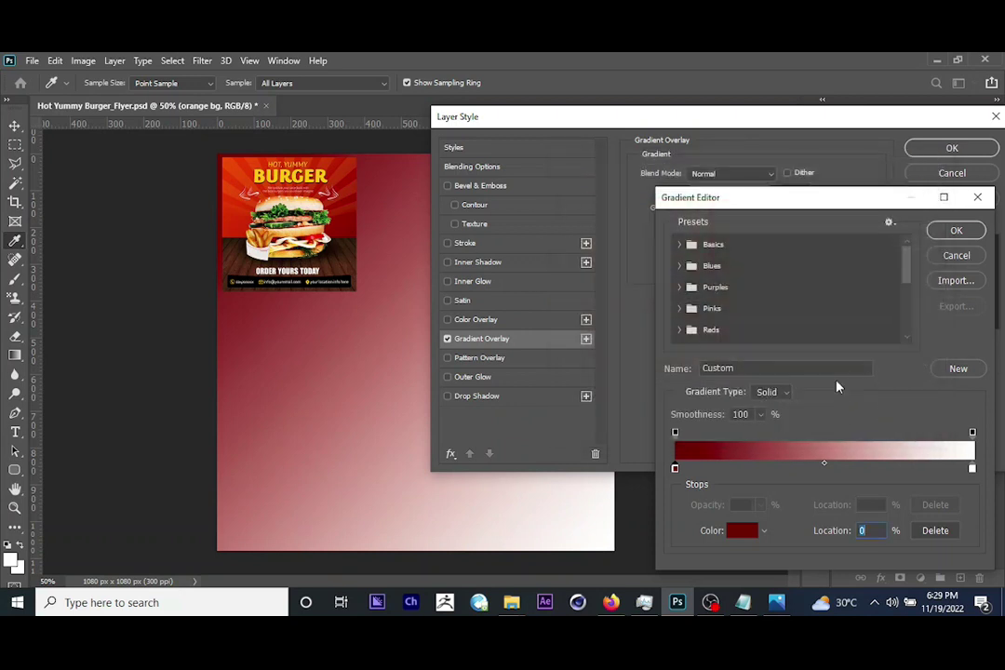
Set the color stop at 100% to the orange code d6450e from the Notepad info file and accept the gradient.
click(972, 470)
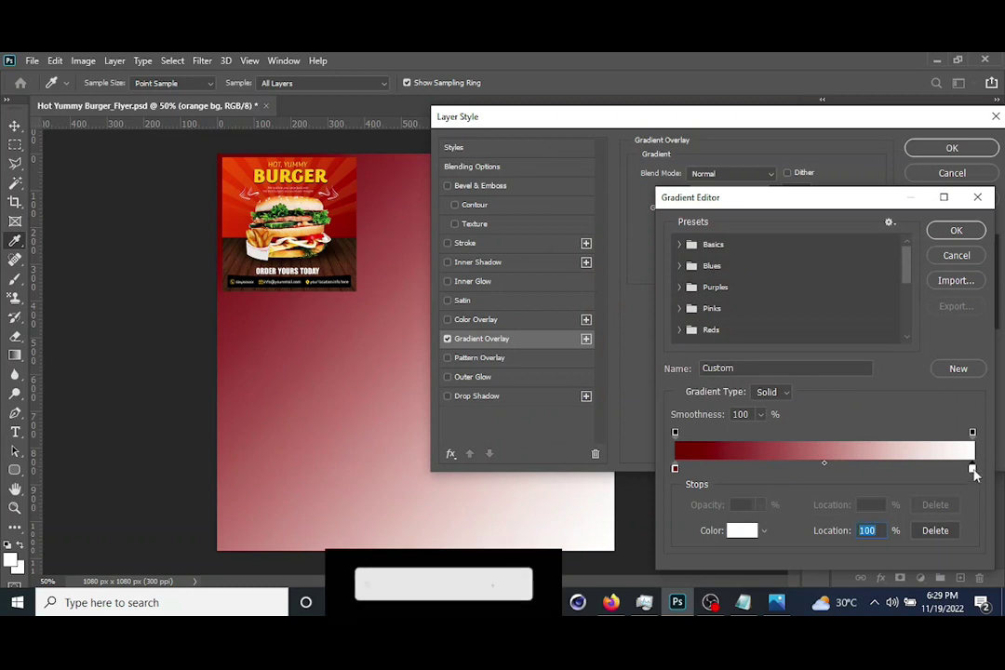
click(742, 532)
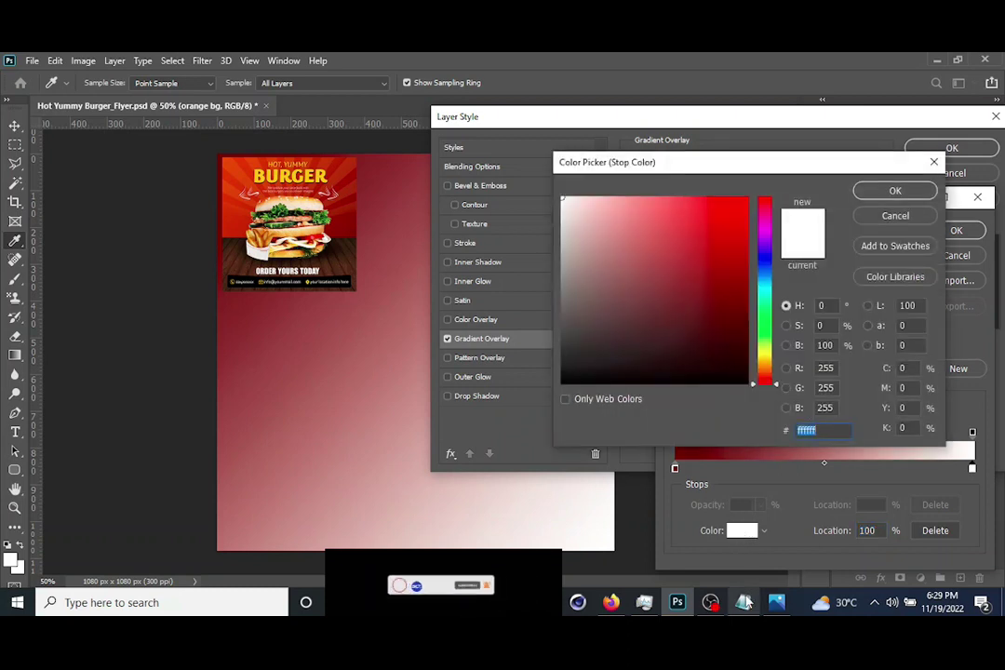
click(743, 602)
drag(436, 339, 388, 340)
key(ctrl+c)
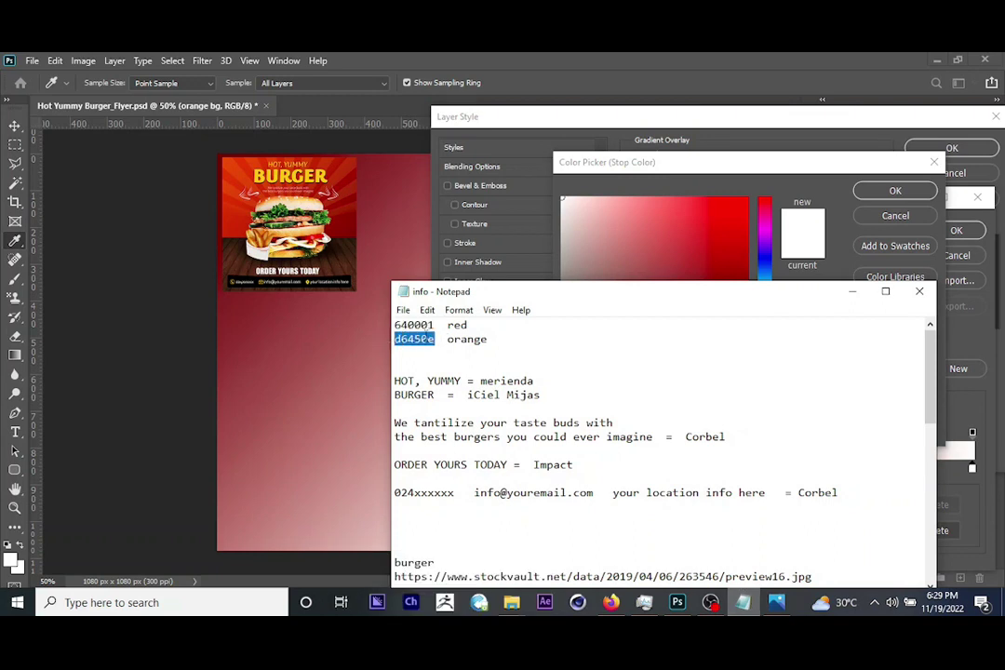
click(852, 292)
double_click(836, 432)
key(ctrl+v)
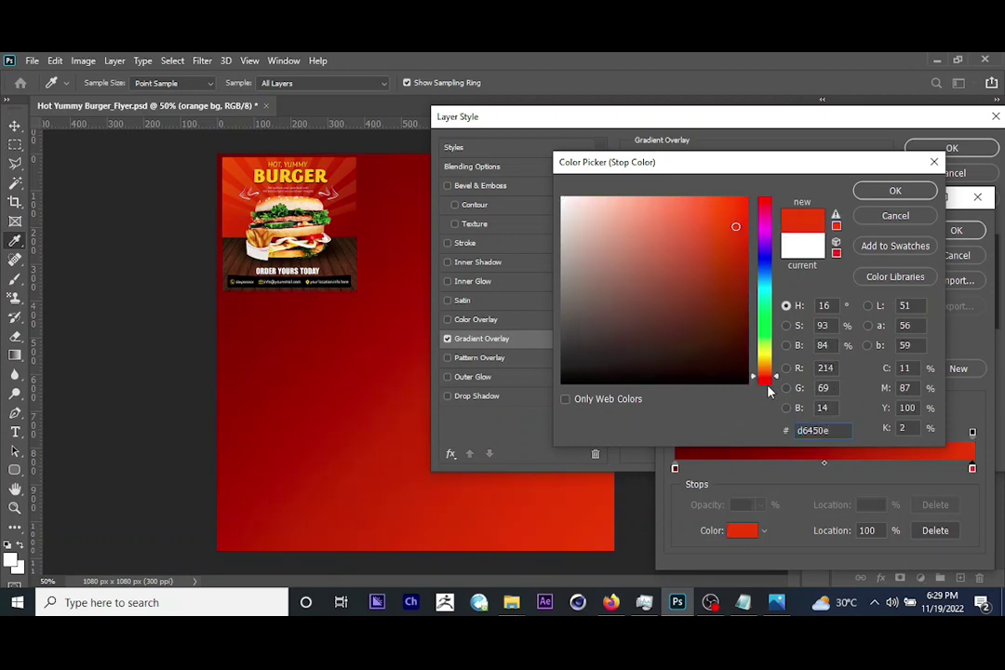
click(891, 193)
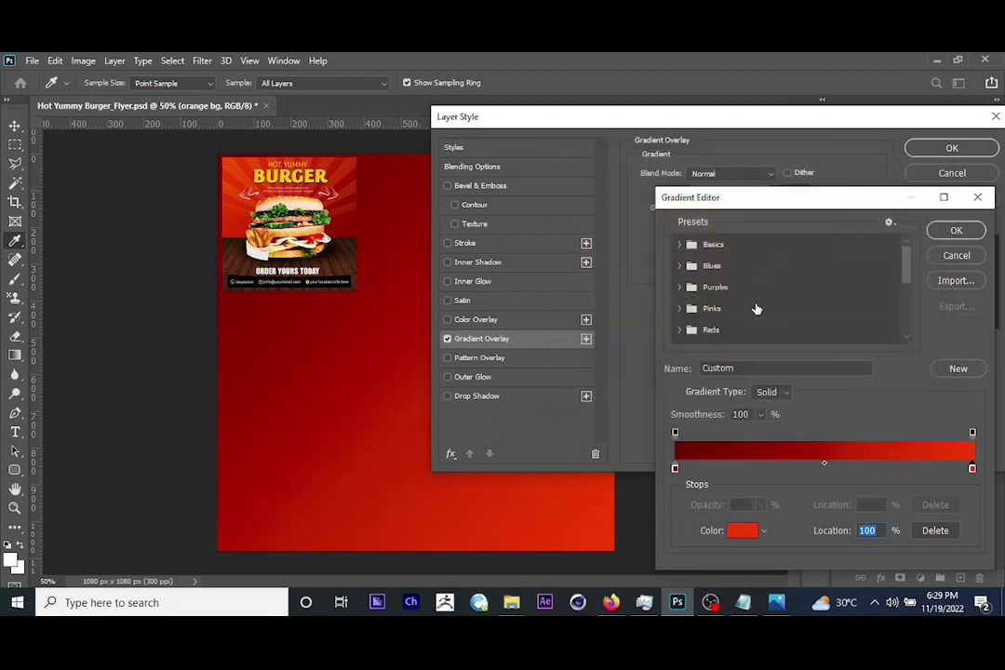
click(951, 232)
Set the Gradient Overlay's angle to -68°, apply the layer style and lock the orange bg layer completely.
drag(624, 127, 746, 249)
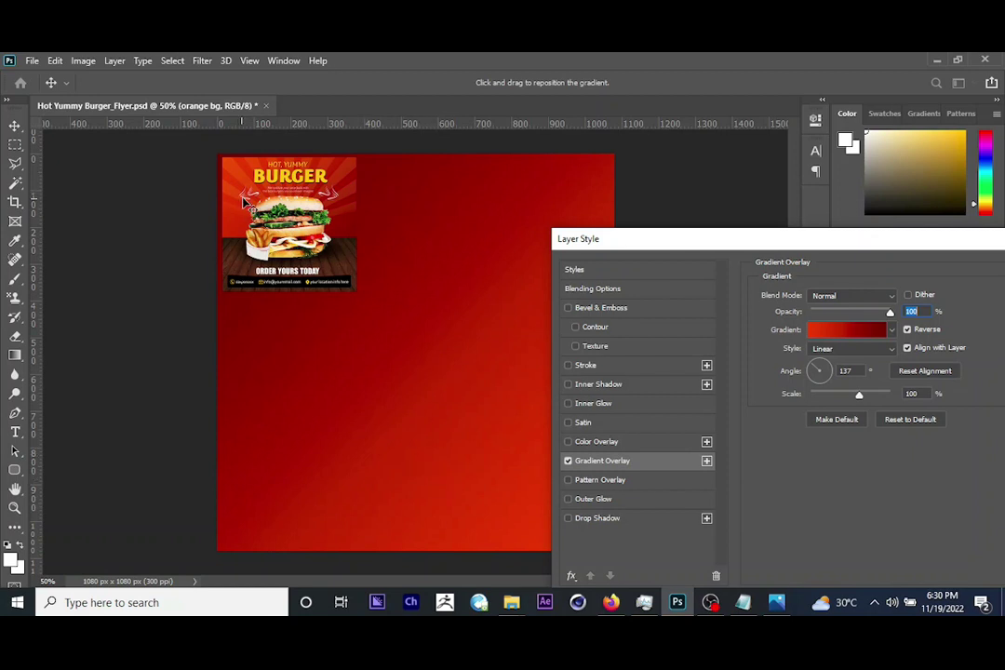
drag(819, 246, 748, 164)
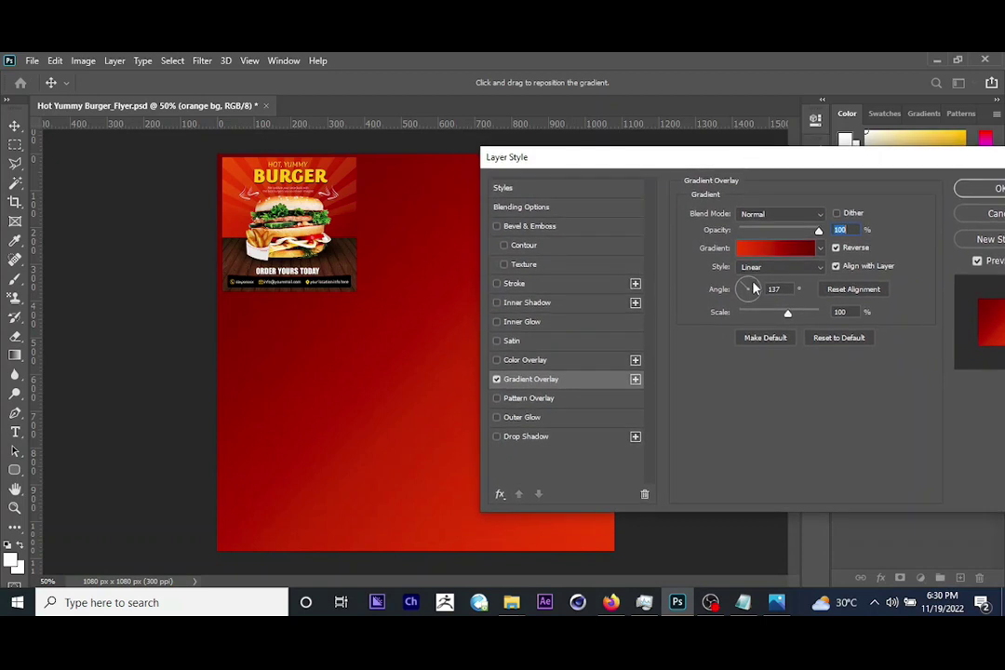
mouse_move(747, 291)
mouse_down()
mouse_move(759, 290)
mouse_move(750, 302)
mouse_up()
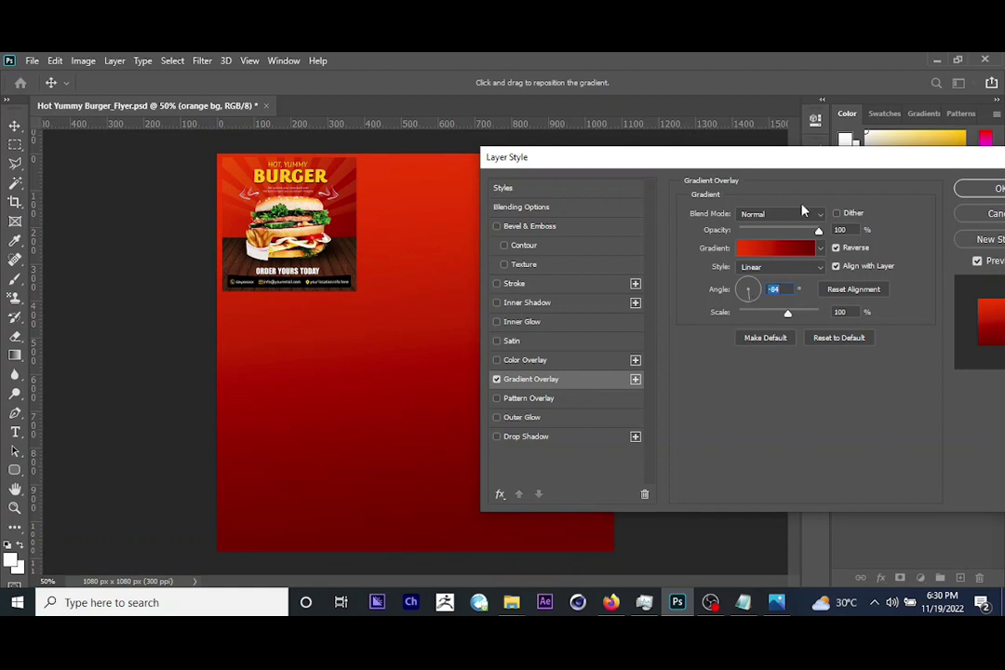
drag(841, 159, 774, 198)
drag(682, 337, 684, 335)
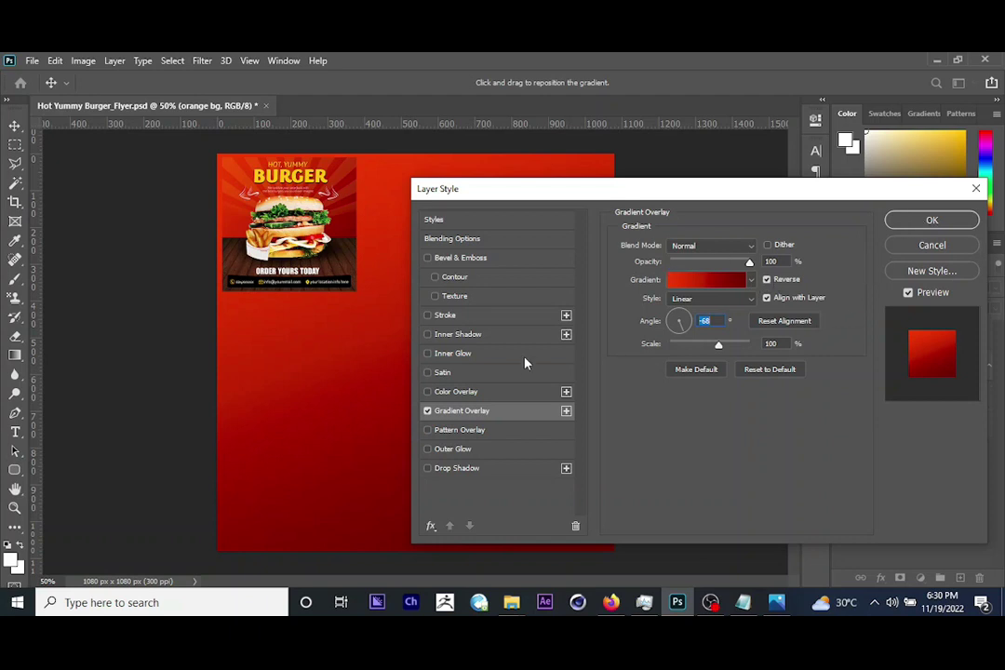
click(931, 221)
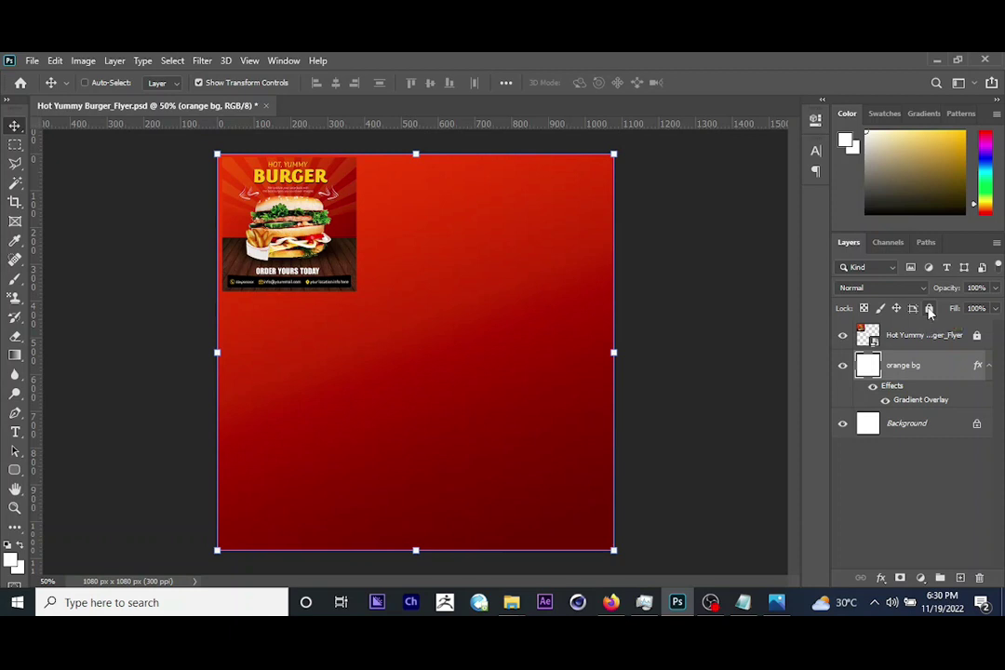
click(929, 310)
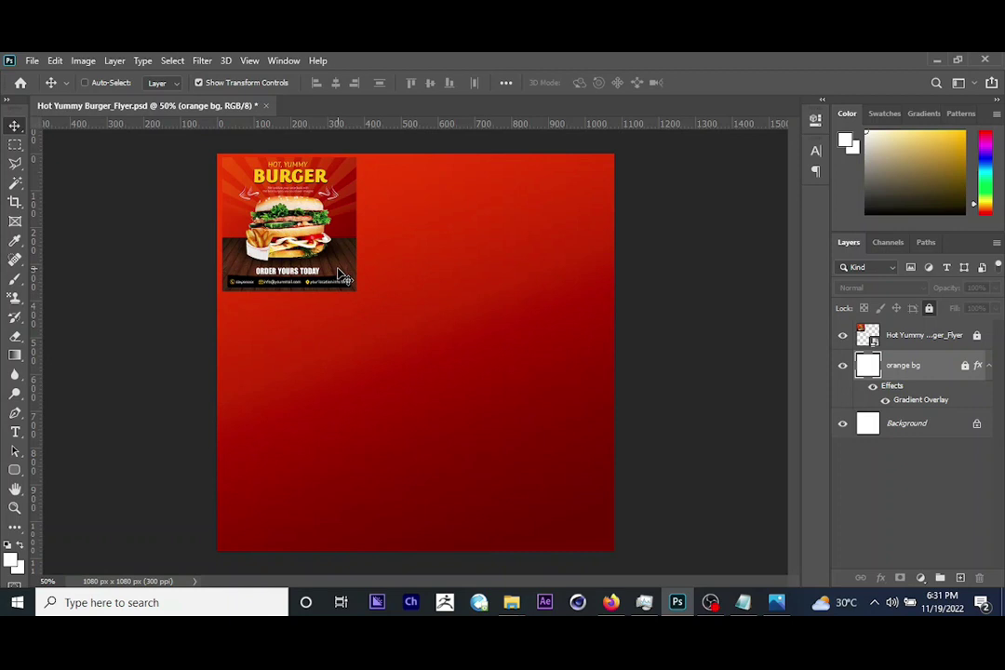
Place the wood texture image from the assets folder as an embedded layer at its default size above orange bg.
click(33, 61)
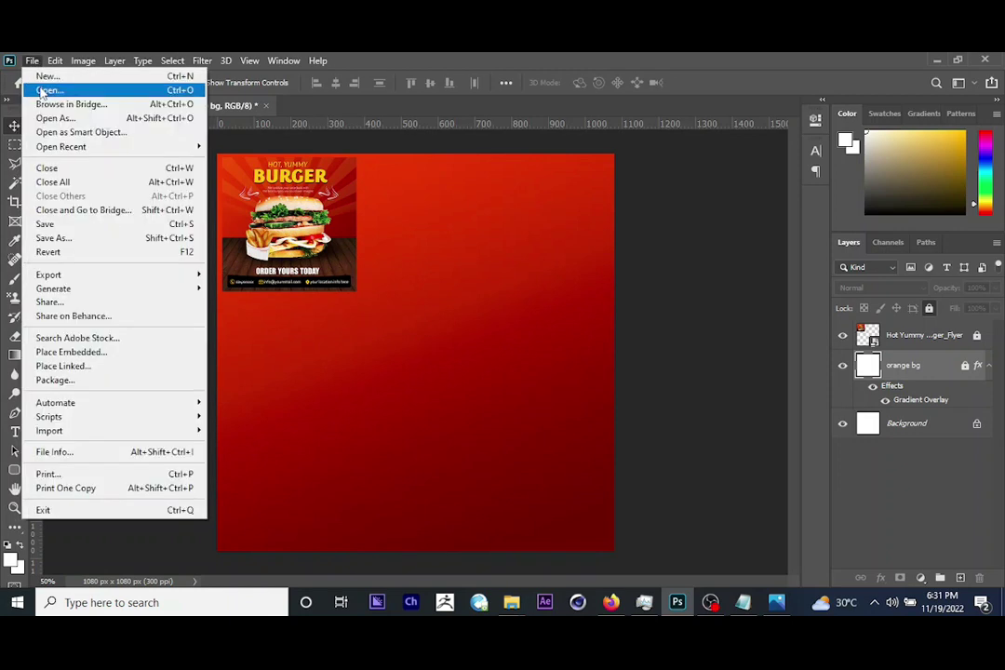
click(93, 353)
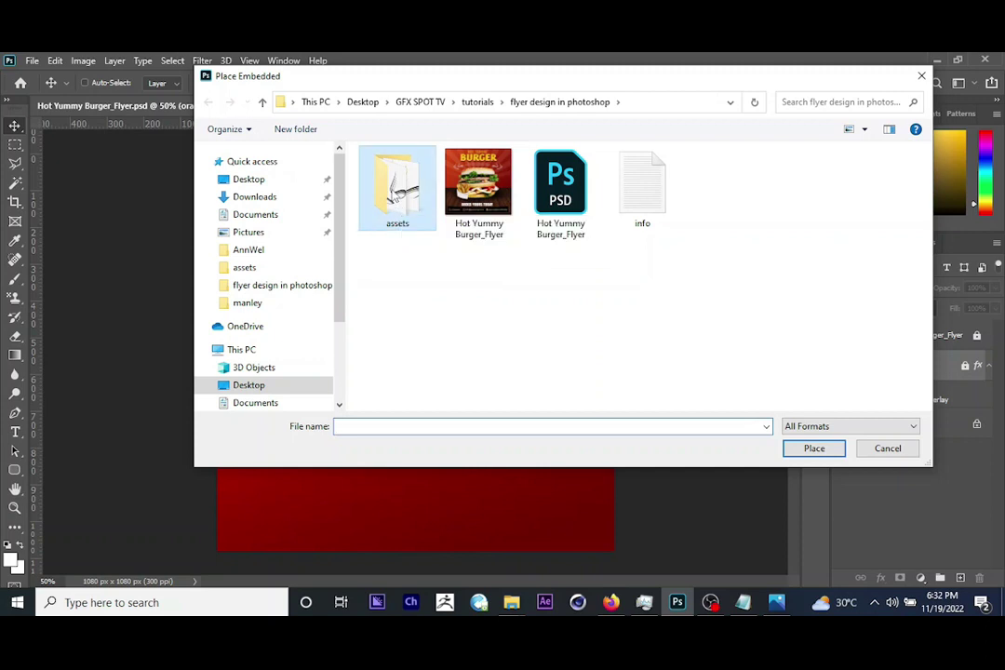
double_click(397, 200)
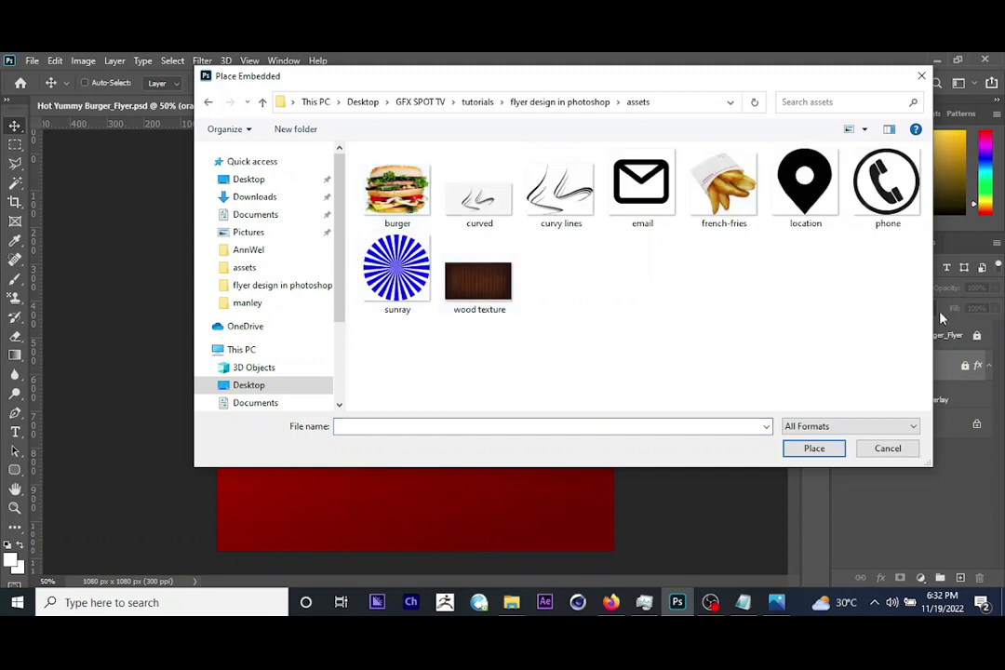
click(488, 284)
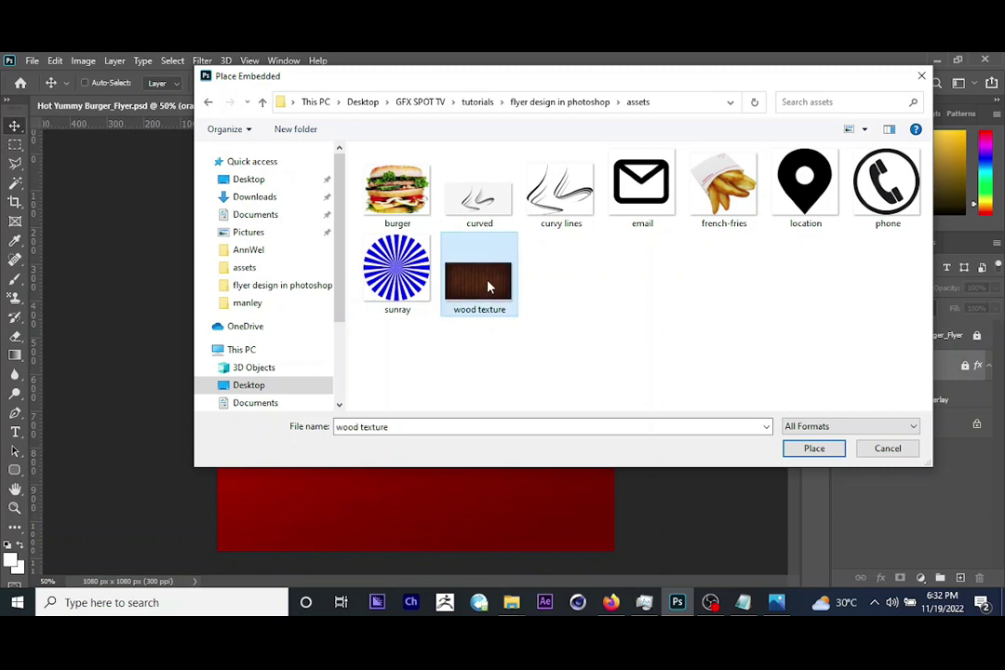
click(813, 448)
key(Return)
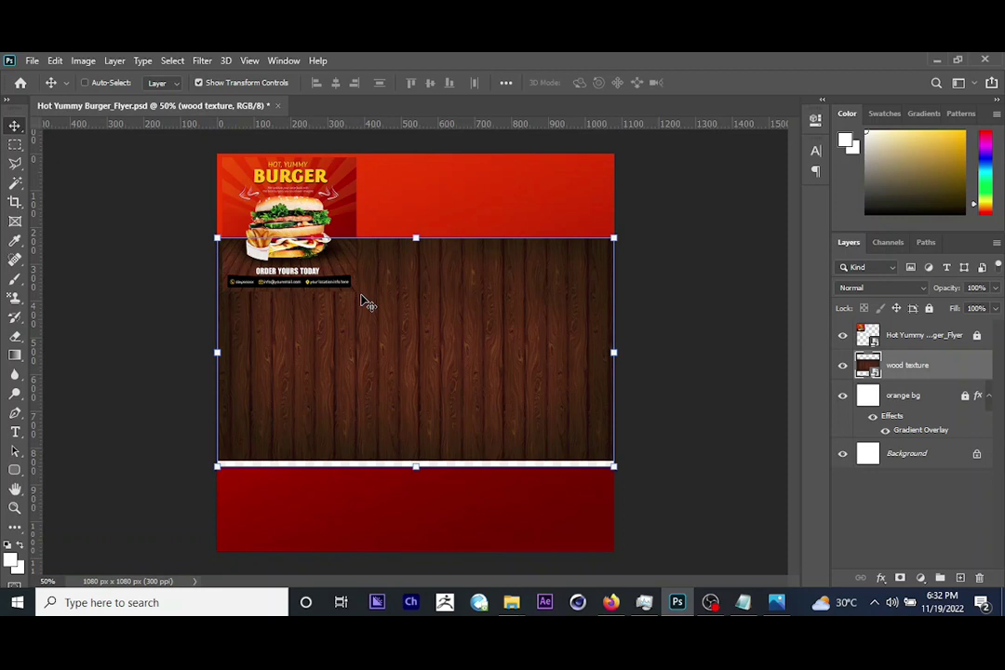
Copy the wood area without the white strip below it to a new layer, and delete the original wood texture layer.
click(14, 145)
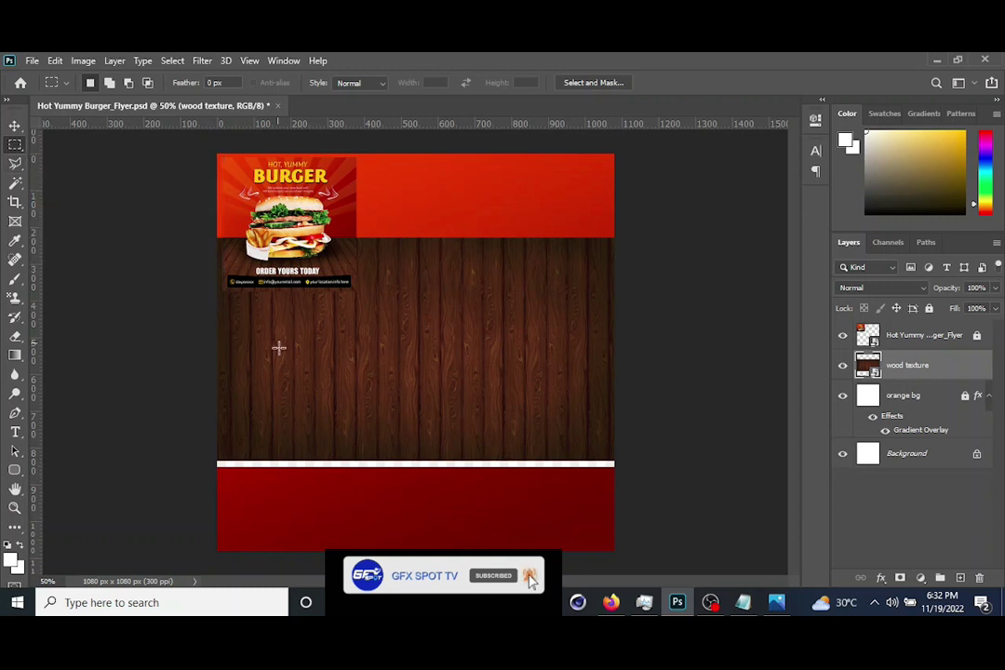
drag(217, 239, 657, 457)
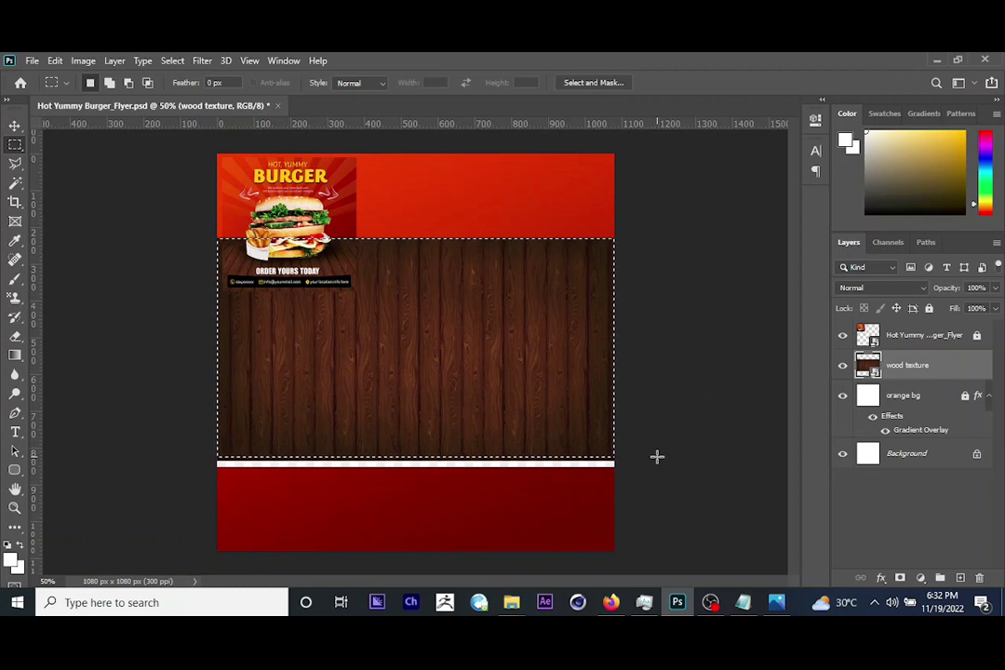
key(ctrl+j)
click(938, 410)
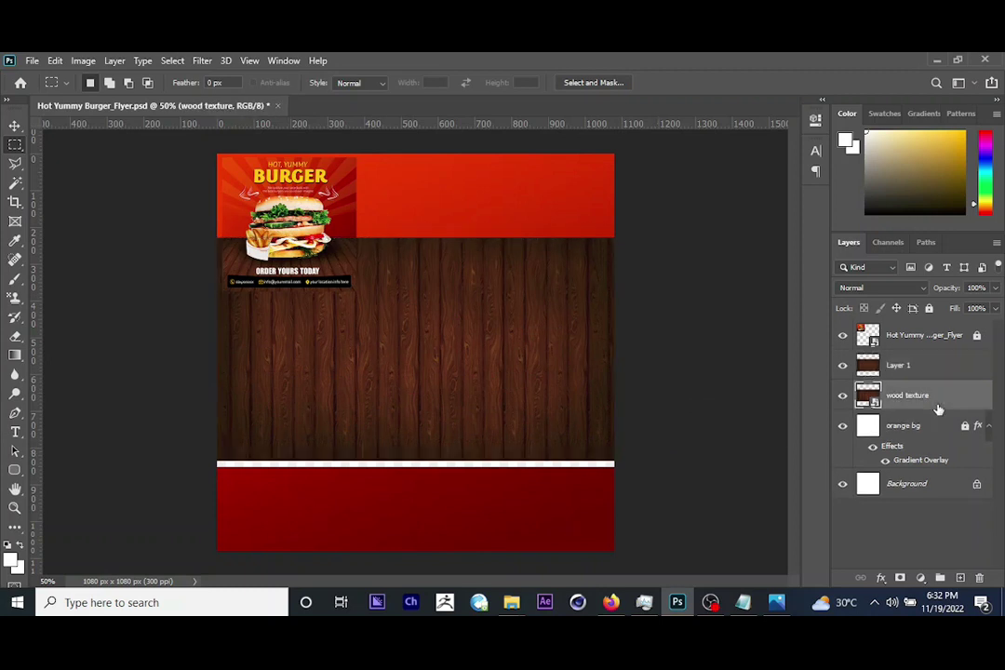
key(Delete)
click(904, 370)
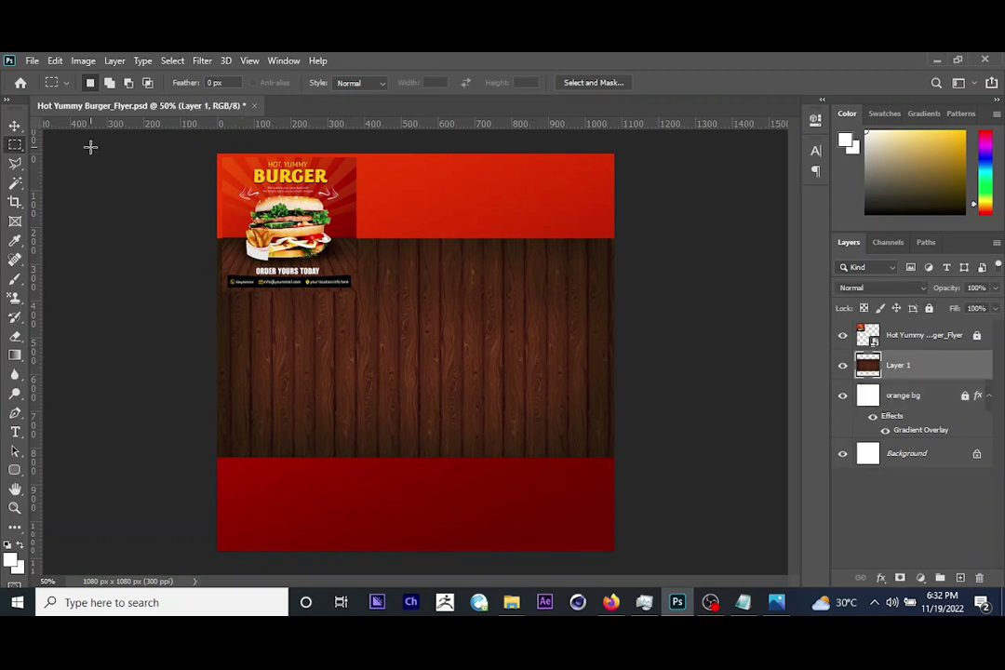
Move the wood layer down into the lower part of the canvas, its upper edge about 728 px below the canvas top.
click(15, 126)
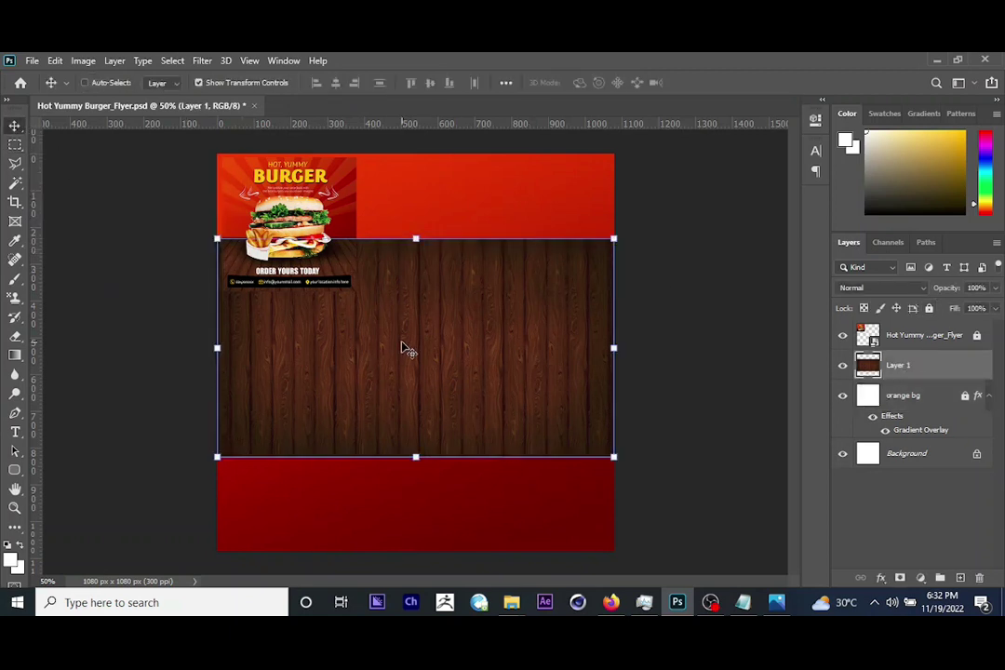
drag(455, 273, 506, 465)
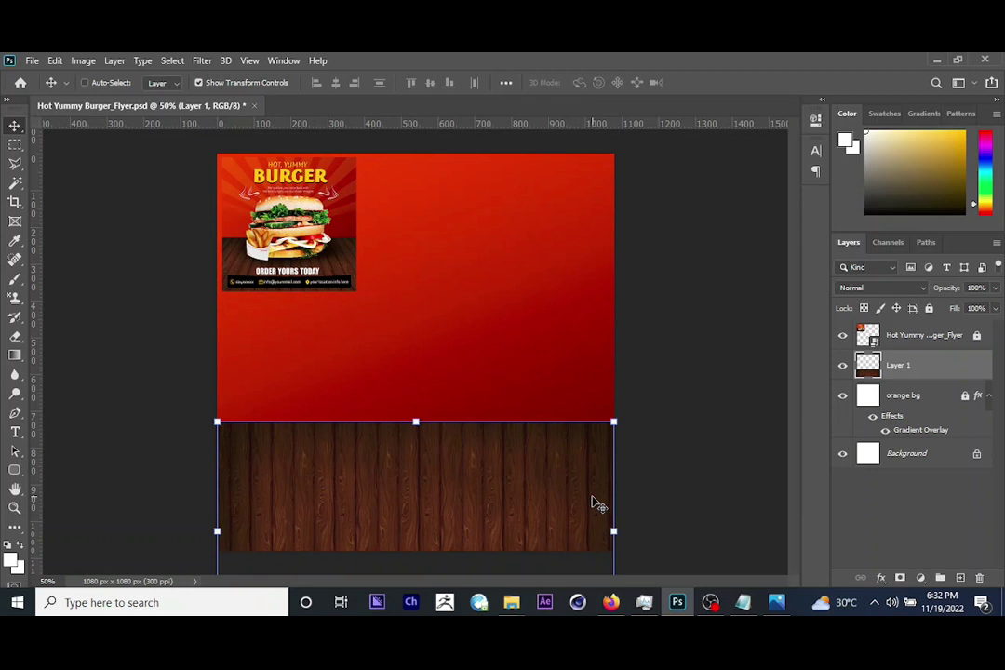
key(ctrl+plus)
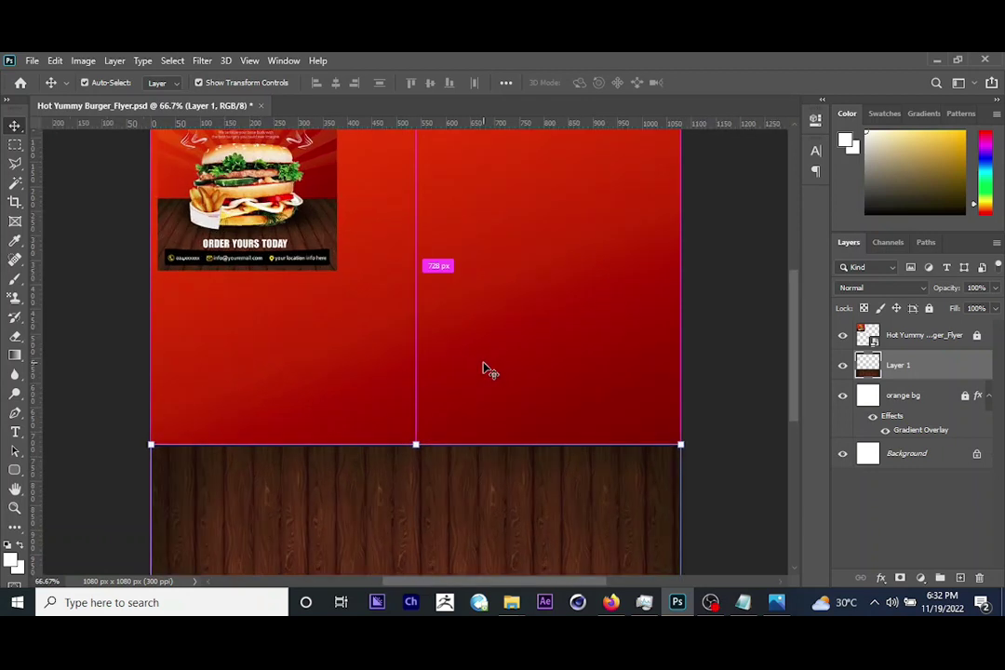
key(ctrl+plus)
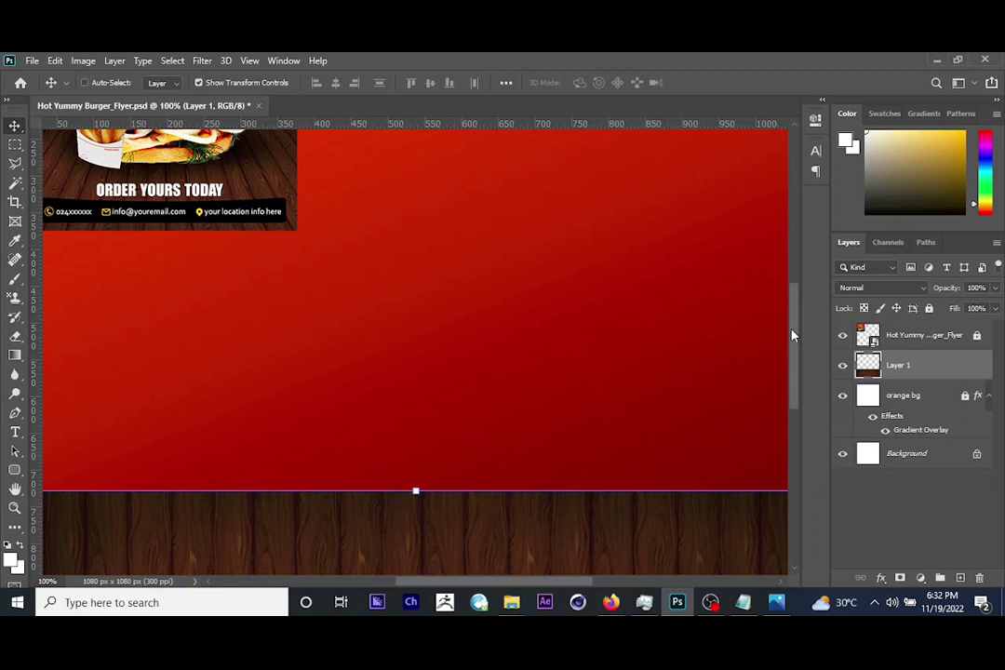
drag(793, 335, 791, 310)
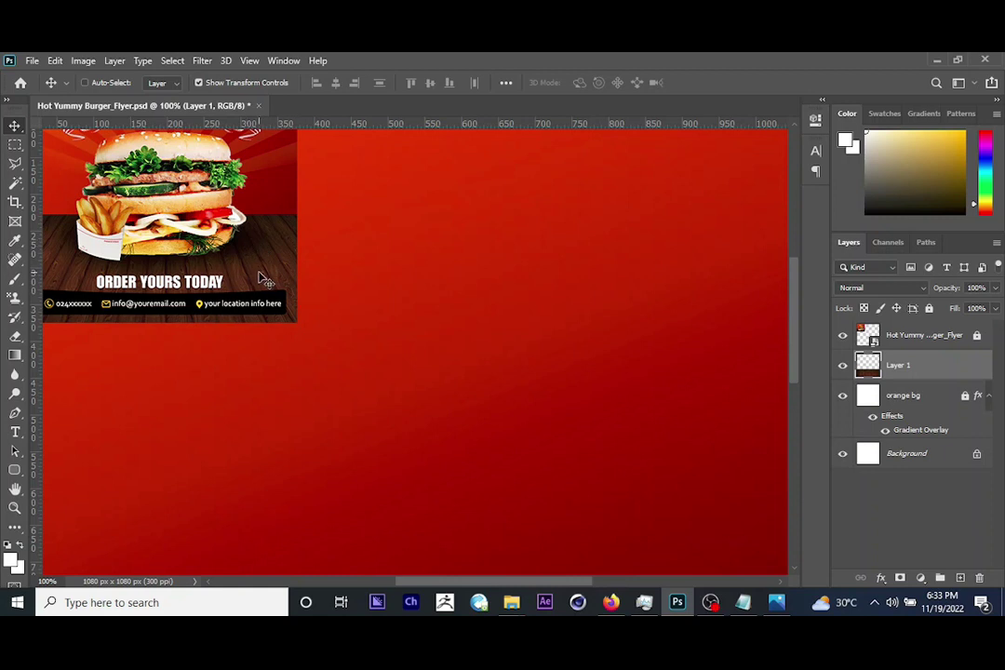
key(ctrl+minus)
key(ctrl+minus)
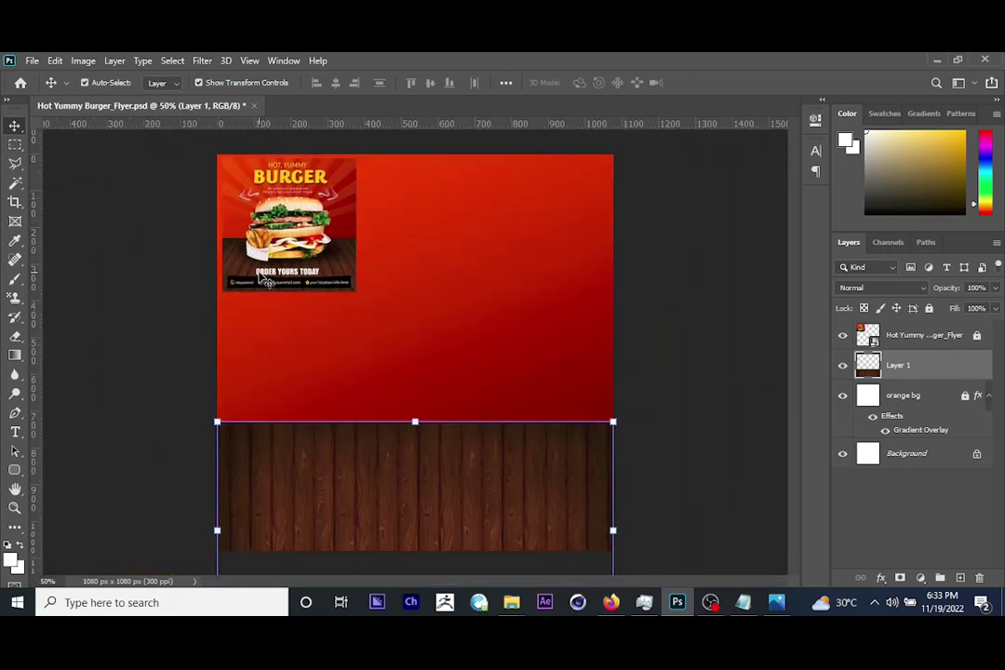
Apply a Perspective transform to the wood layer, spreading its lower corners symmetrically to about 205% width so it looks like a floor.
key(ctrl+minus)
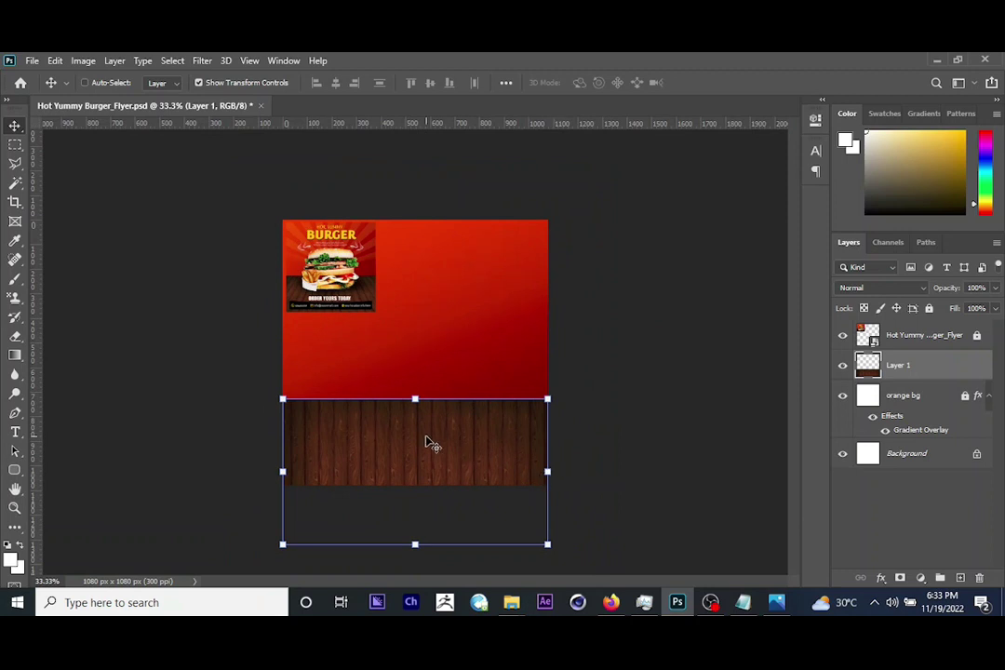
key(ctrl+t)
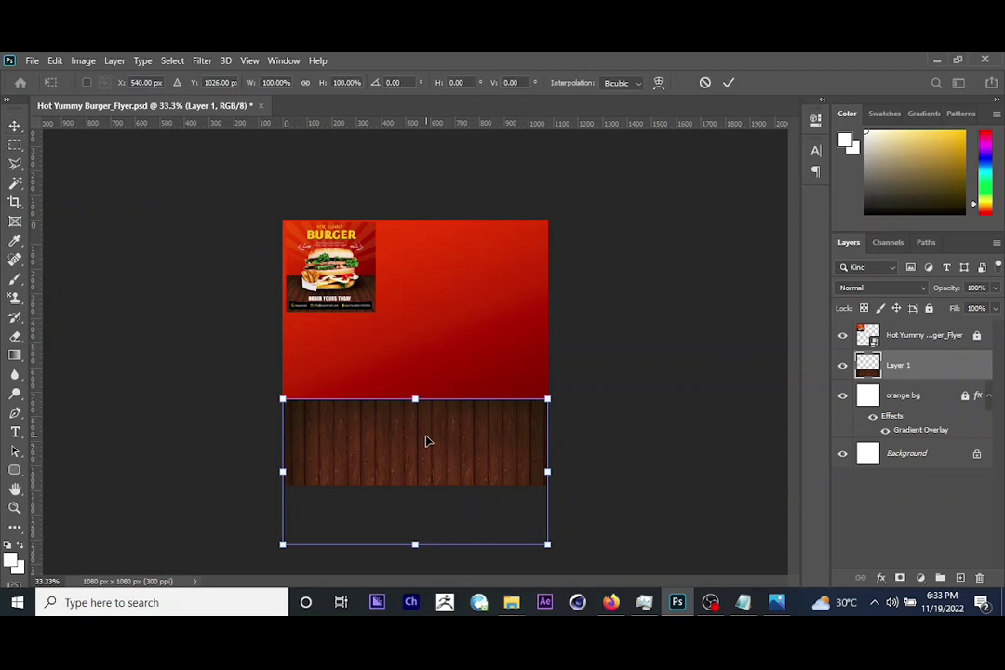
right_click(426, 441)
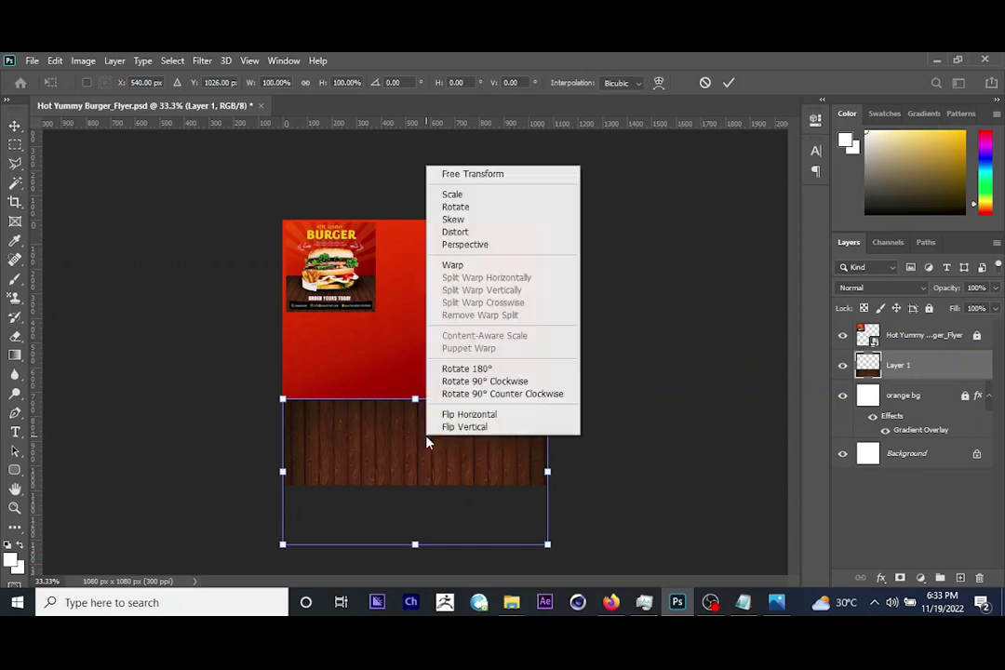
click(494, 248)
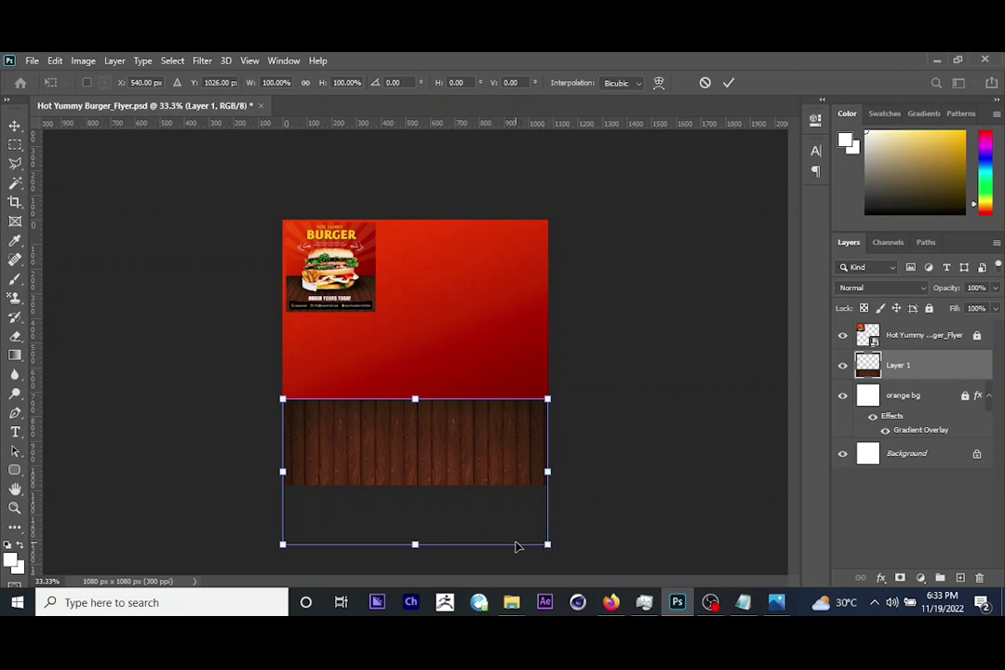
drag(547, 547, 590, 541)
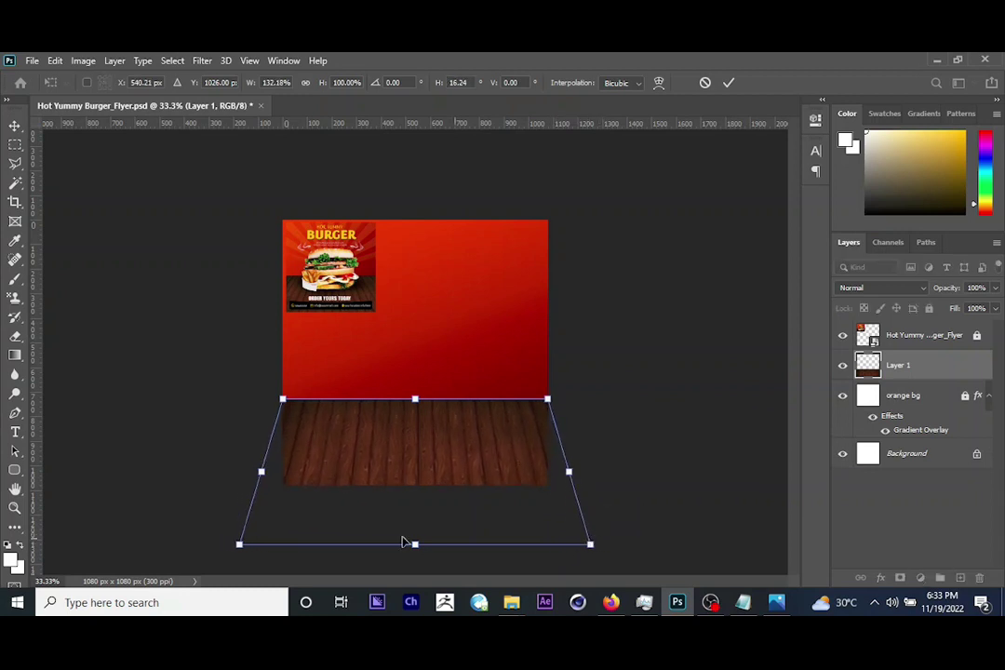
drag(241, 544, 141, 539)
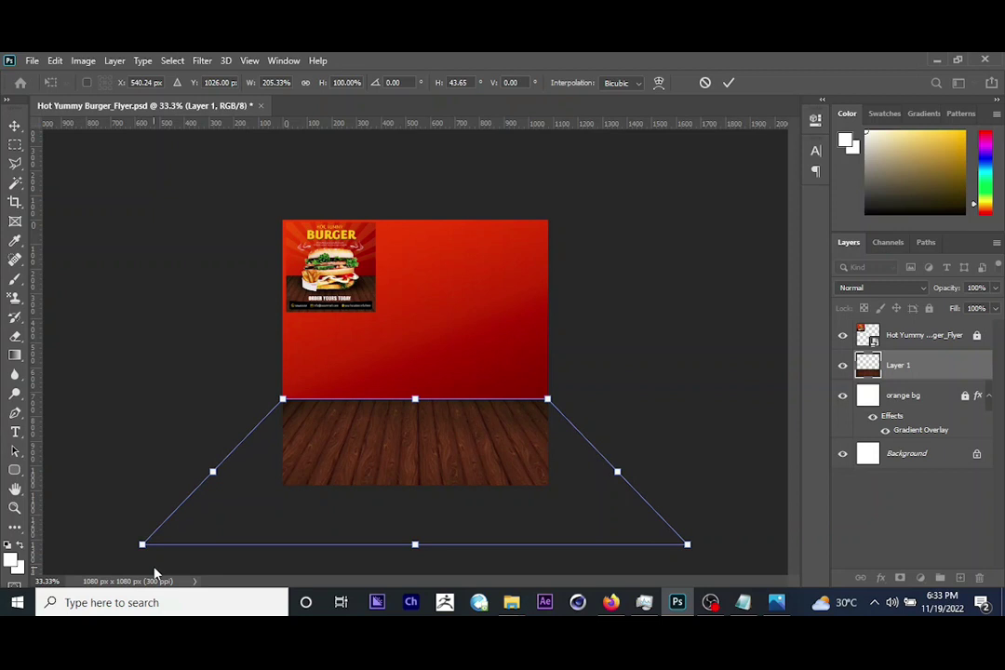
key(Return)
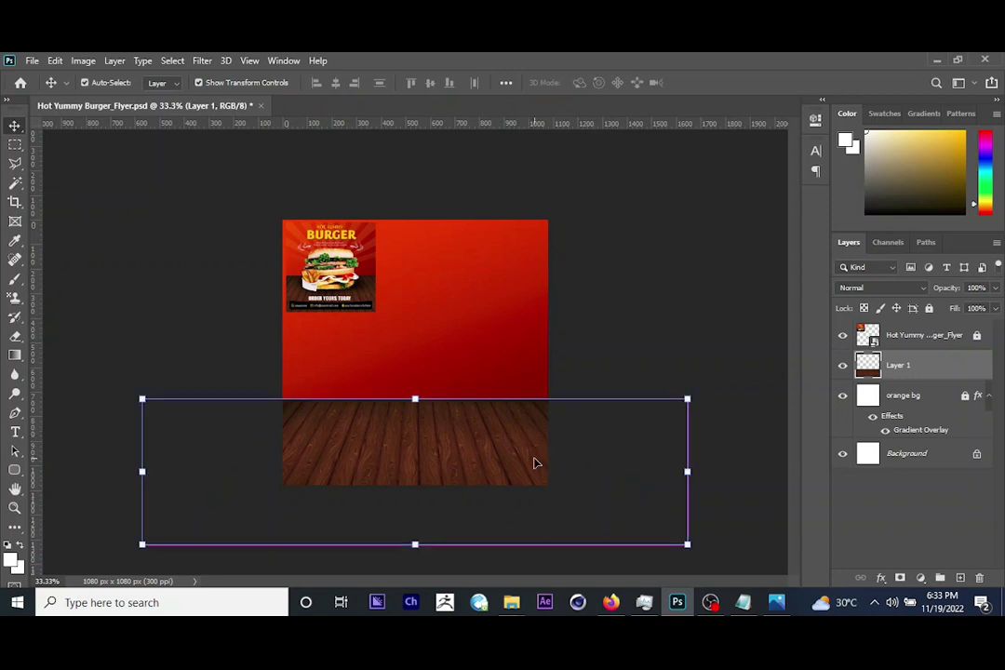
Move the wood floor slightly up and rename its layer wooden texture.
key(ctrl+plus)
key(ctrl+h)
key(ctrl+h)
drag(575, 387, 573, 383)
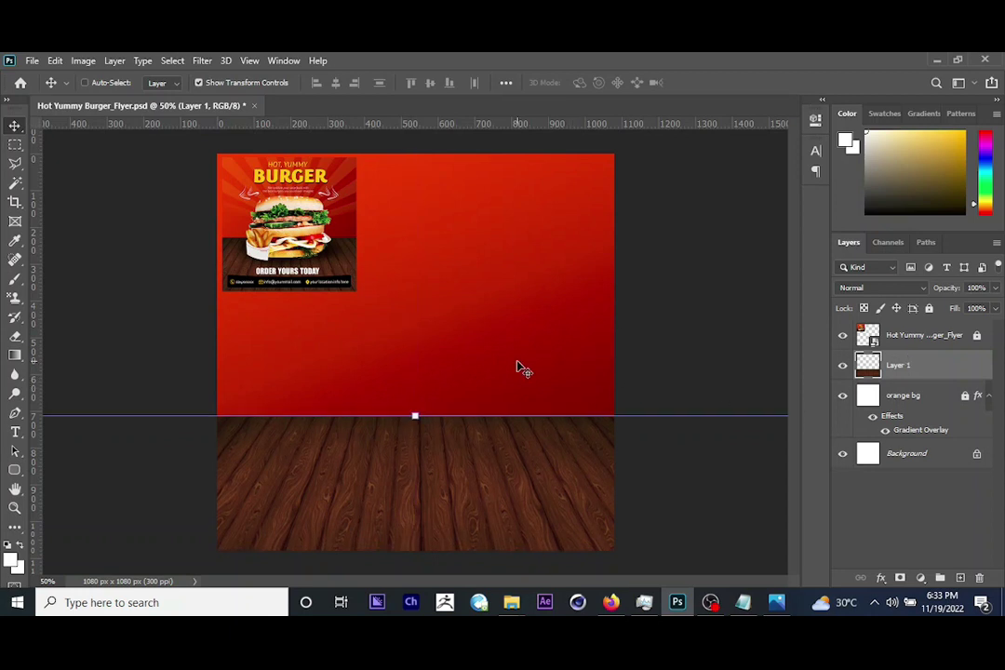
double_click(894, 368)
text(wooden texture)
key(Return)
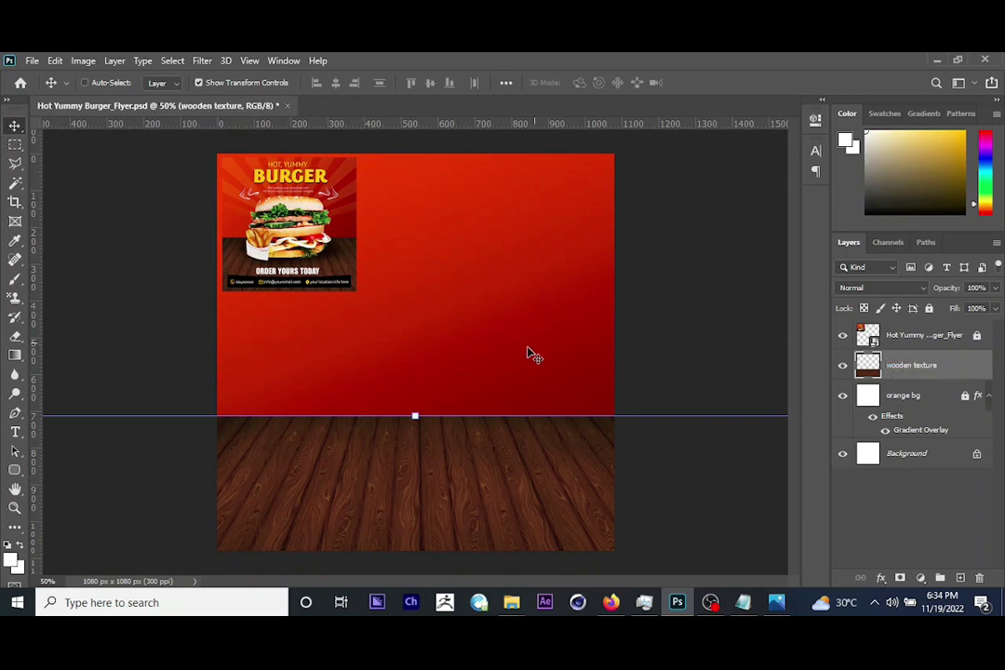
Raise the wooden texture floor a little further over the gradient background and save the flyer.
drag(473, 372, 471, 351)
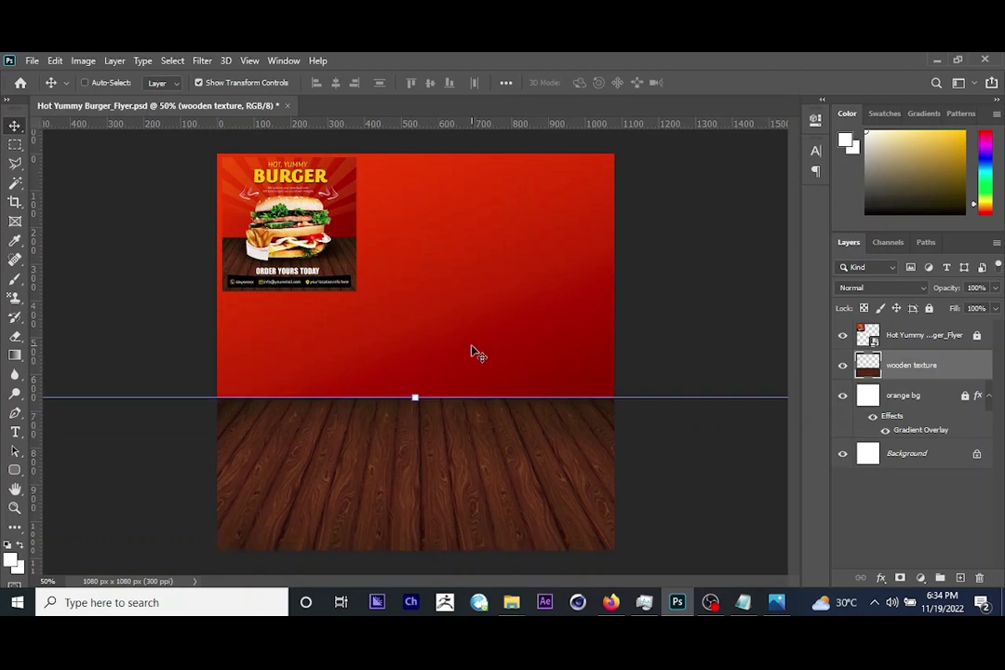
key(ctrl+s)
click(31, 61)
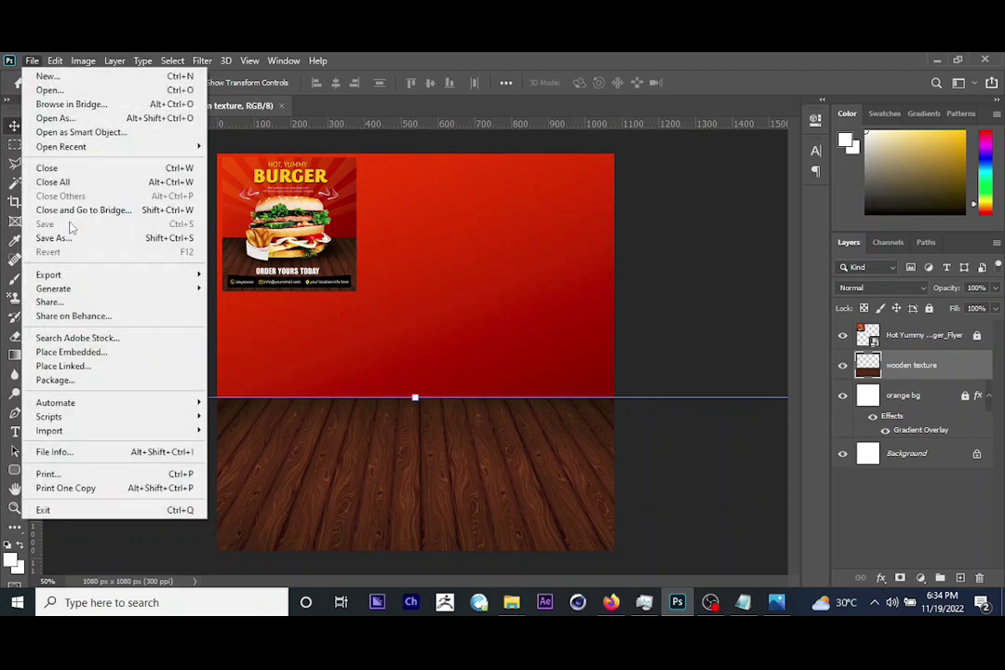
click(455, 266)
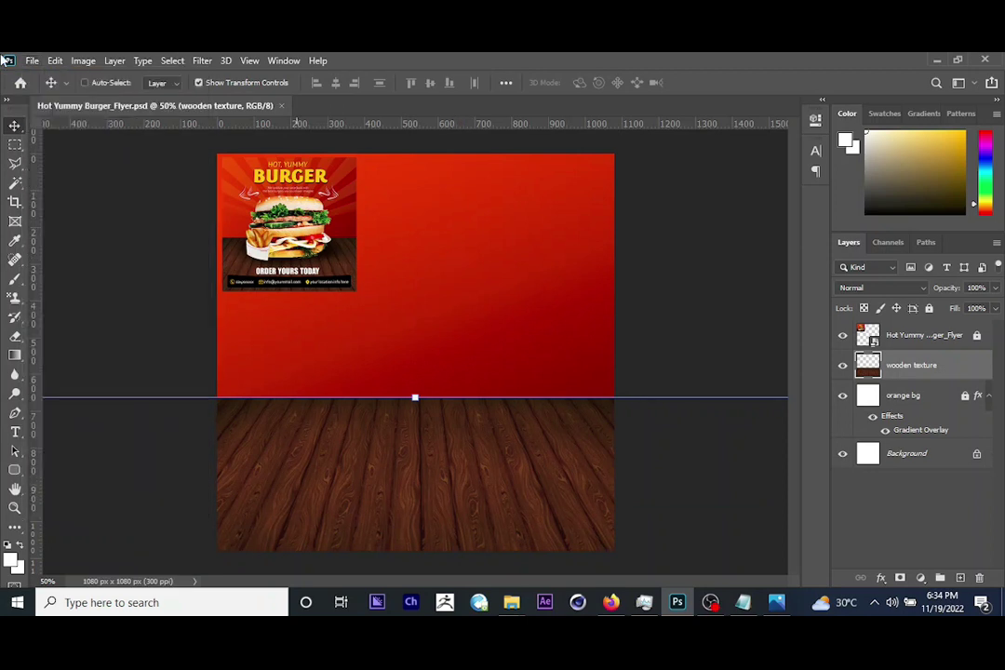
click(33, 61)
click(382, 261)
key(ctrl)
Place the burger image from the assets folder as an embedded layer, scaled to about 69% at the canvas centre.
click(32, 61)
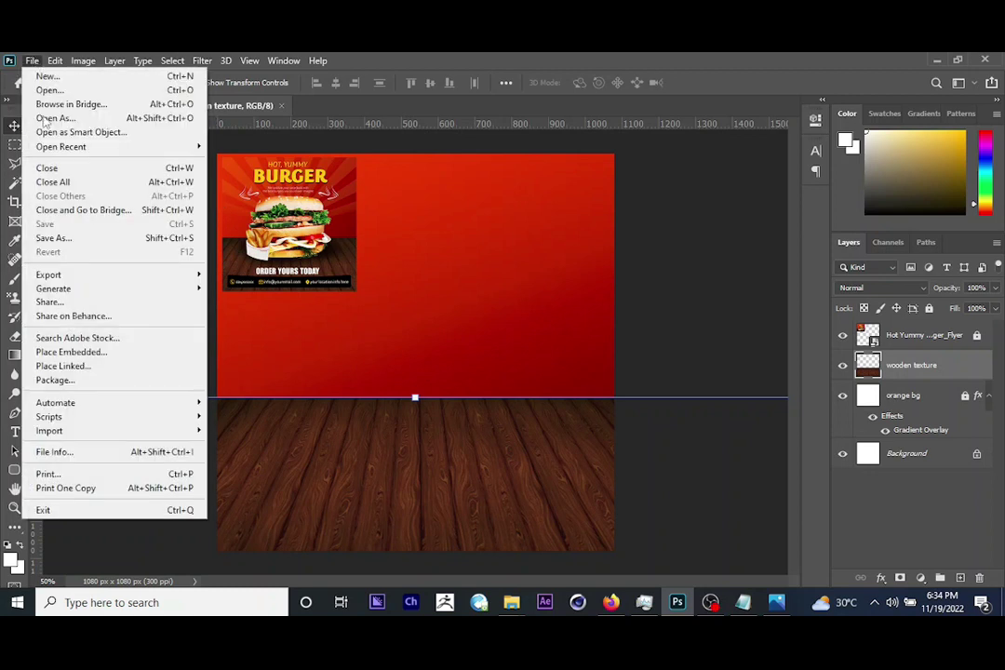
click(85, 352)
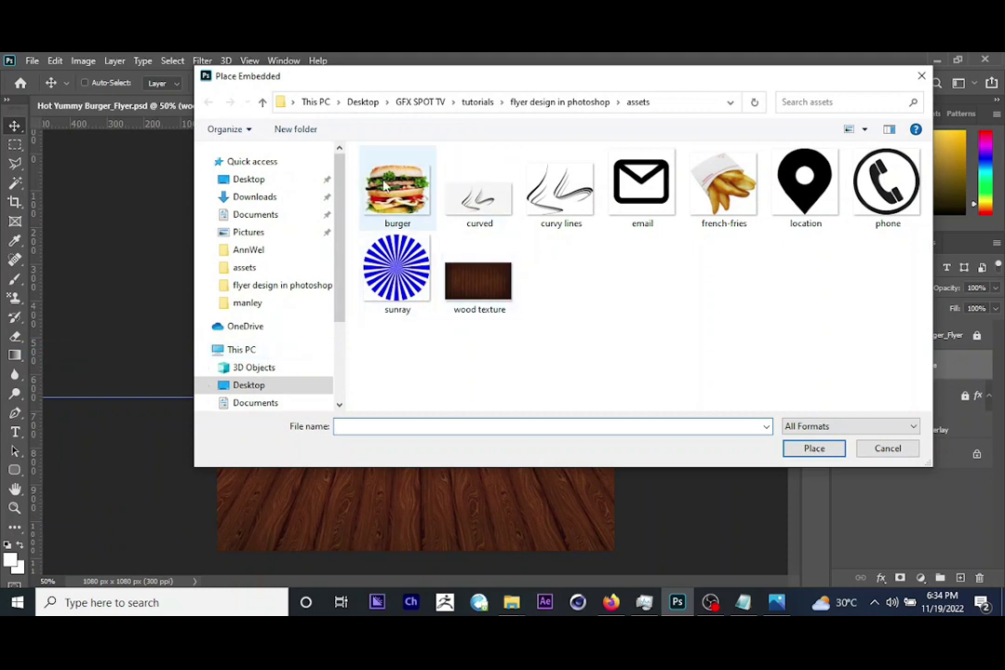
click(397, 190)
click(809, 449)
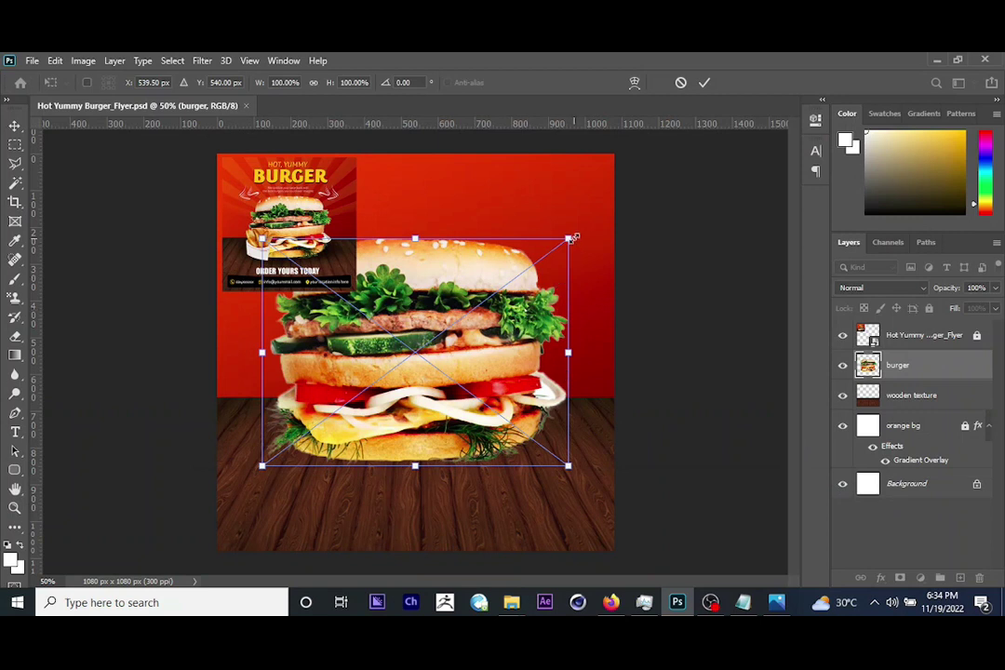
drag(574, 235, 525, 266)
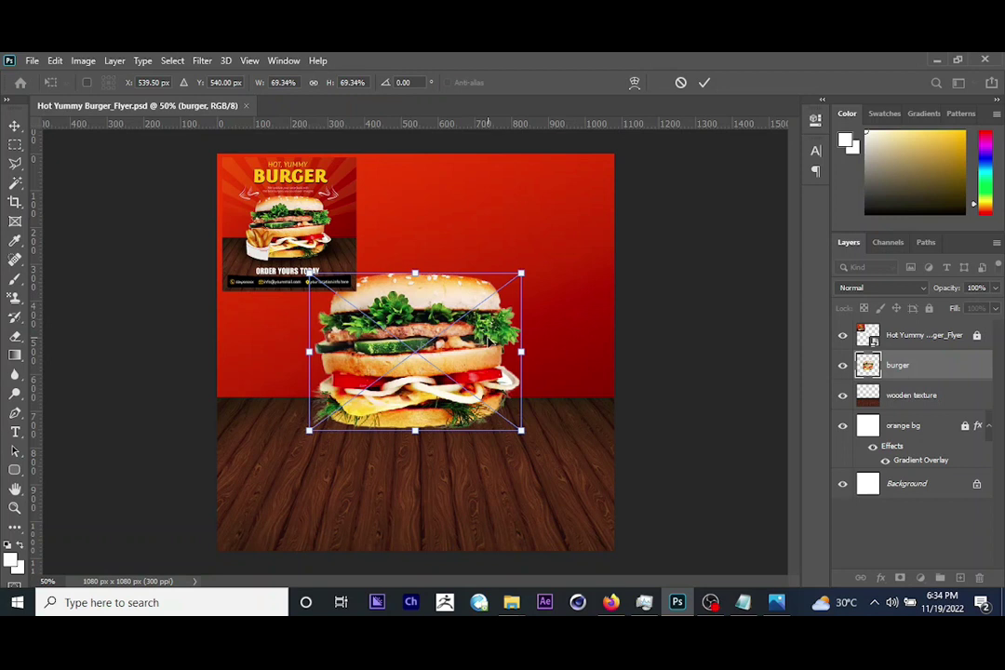
key(Return)
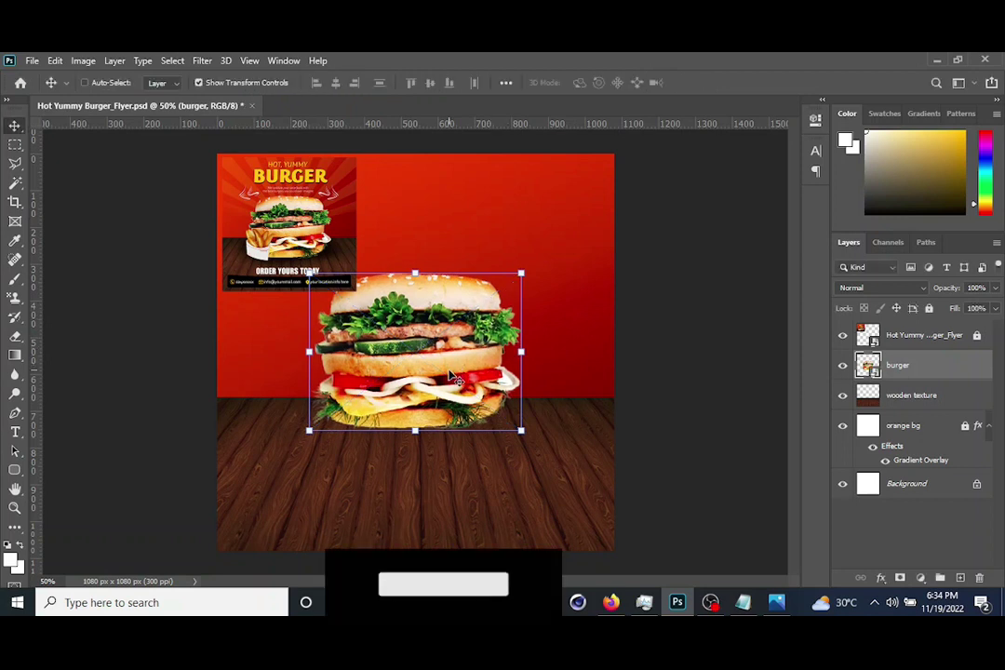
Move the burger slightly down onto the wood floor and enlarge it a little around its centre.
drag(449, 382, 450, 393)
key(ctrl+t)
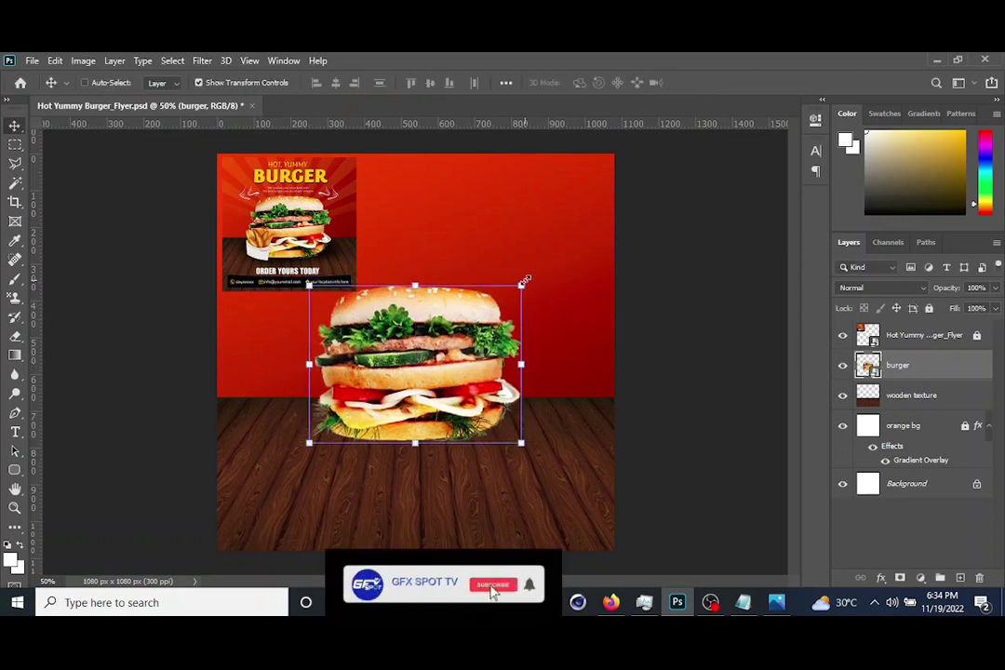
drag(526, 281, 535, 279)
key(Return)
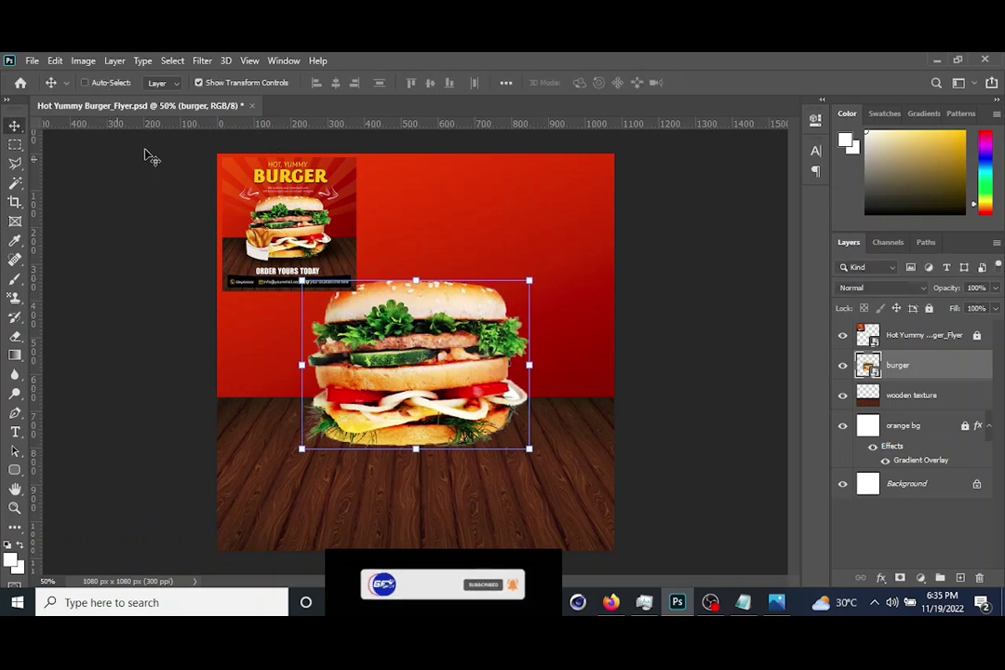
Place the french-fries image as an embedded layer, scaled to about 18.4% and positioned over the burger's lower left side.
click(31, 61)
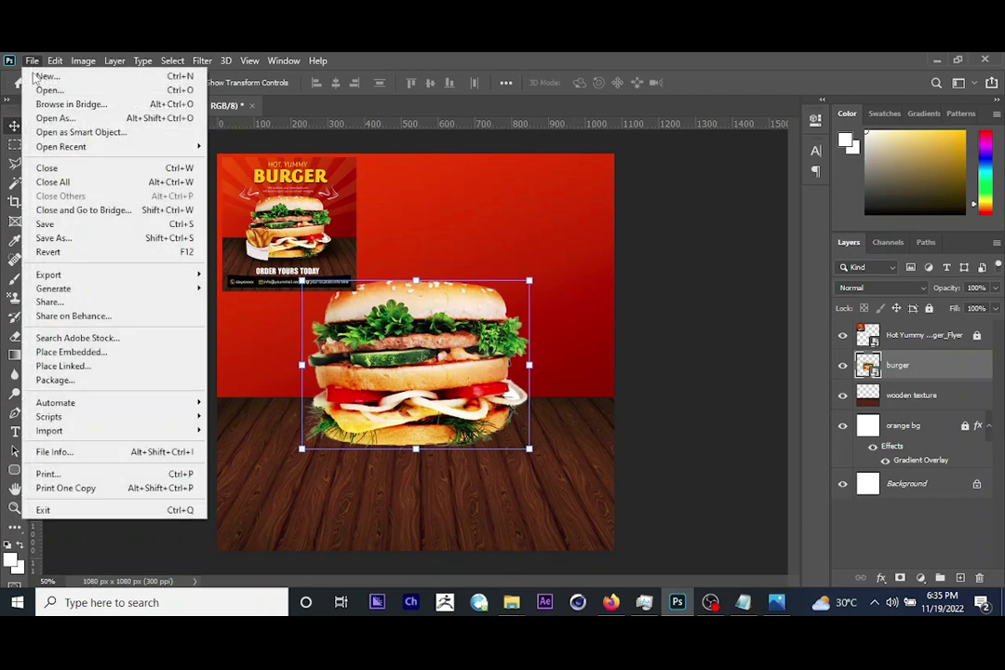
click(75, 352)
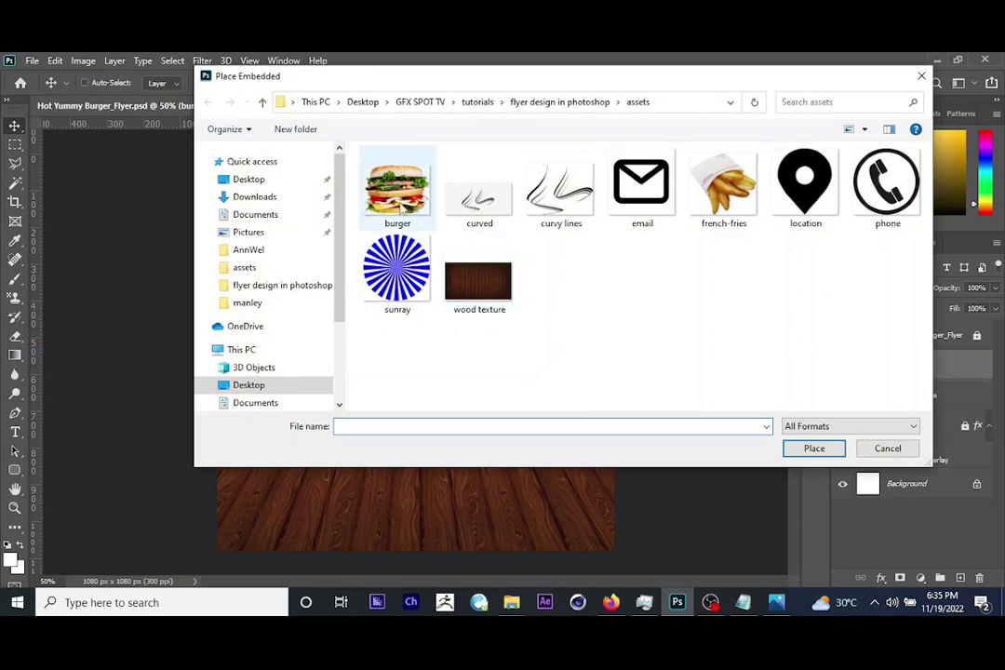
click(724, 187)
click(821, 448)
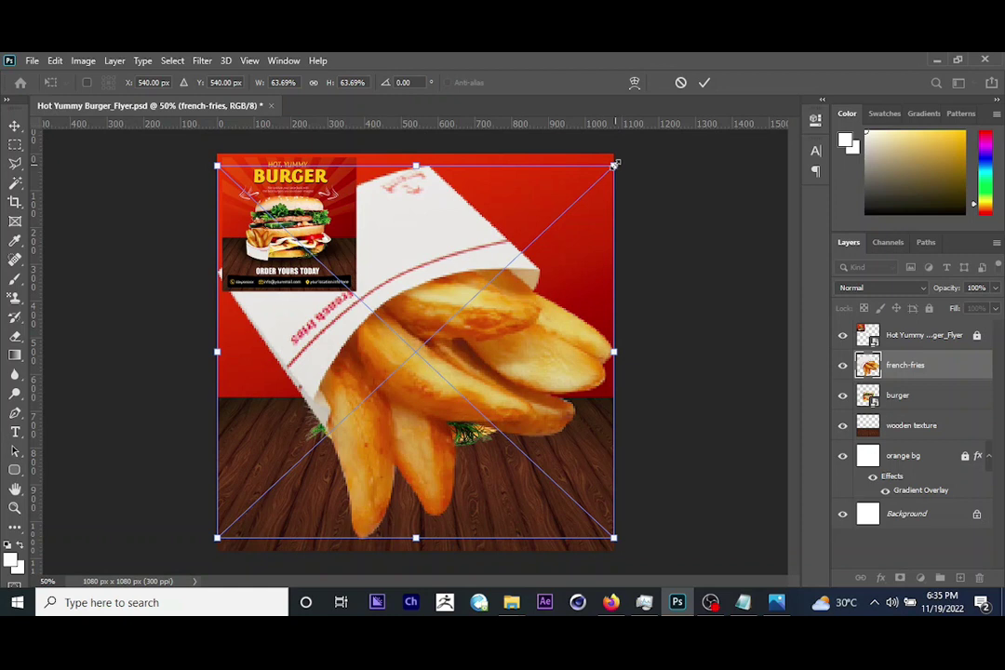
drag(614, 165, 475, 295)
drag(430, 332, 354, 415)
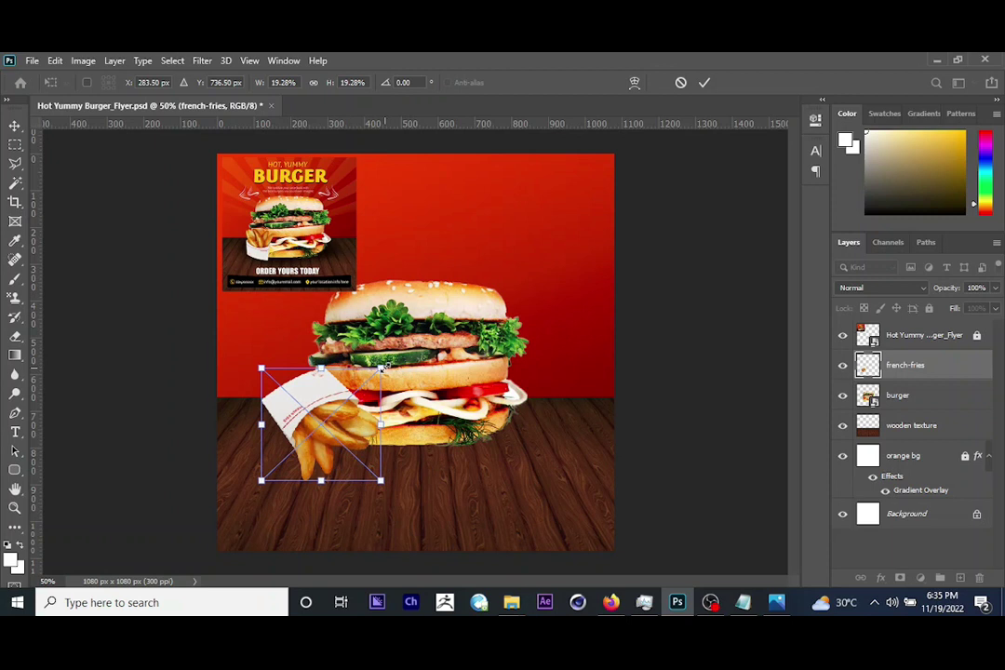
drag(381, 368, 359, 402)
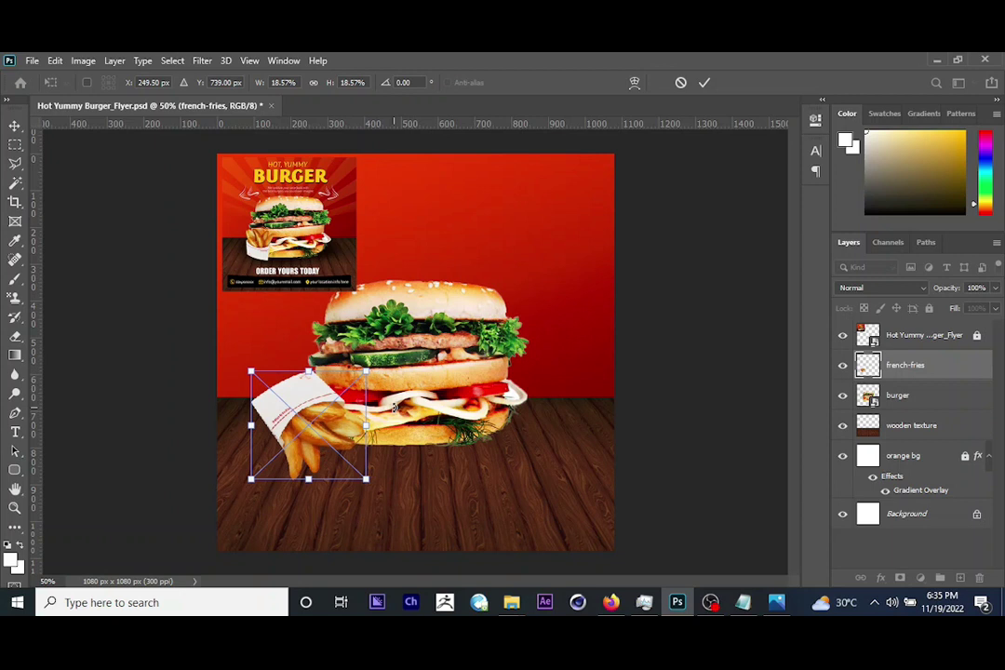
mouse_move(366, 370)
mouse_down()
mouse_move(354, 380)
mouse_move(365, 372)
mouse_up()
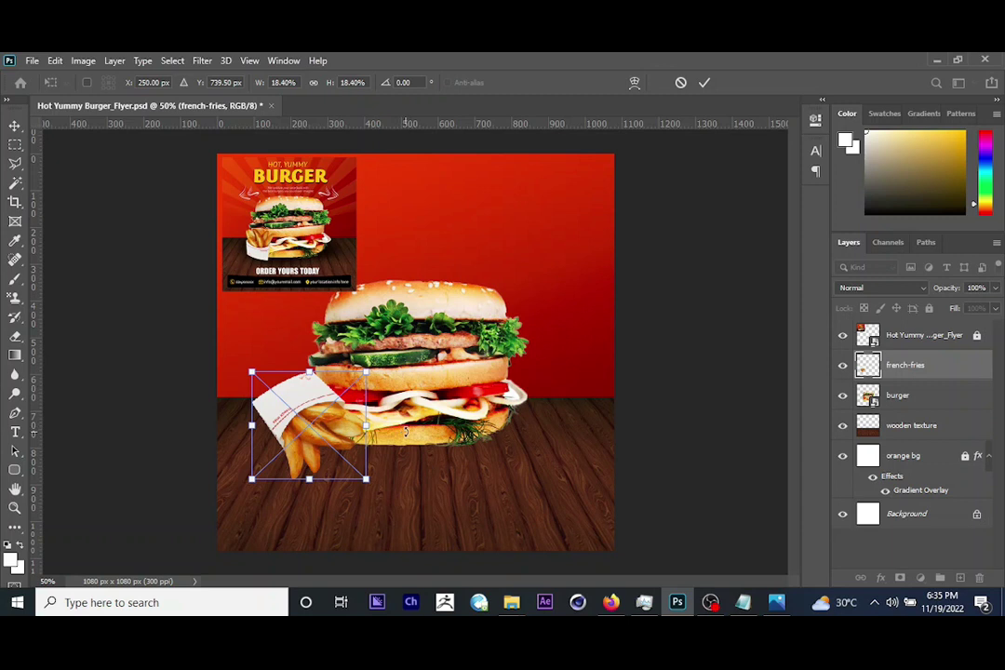
key(Return)
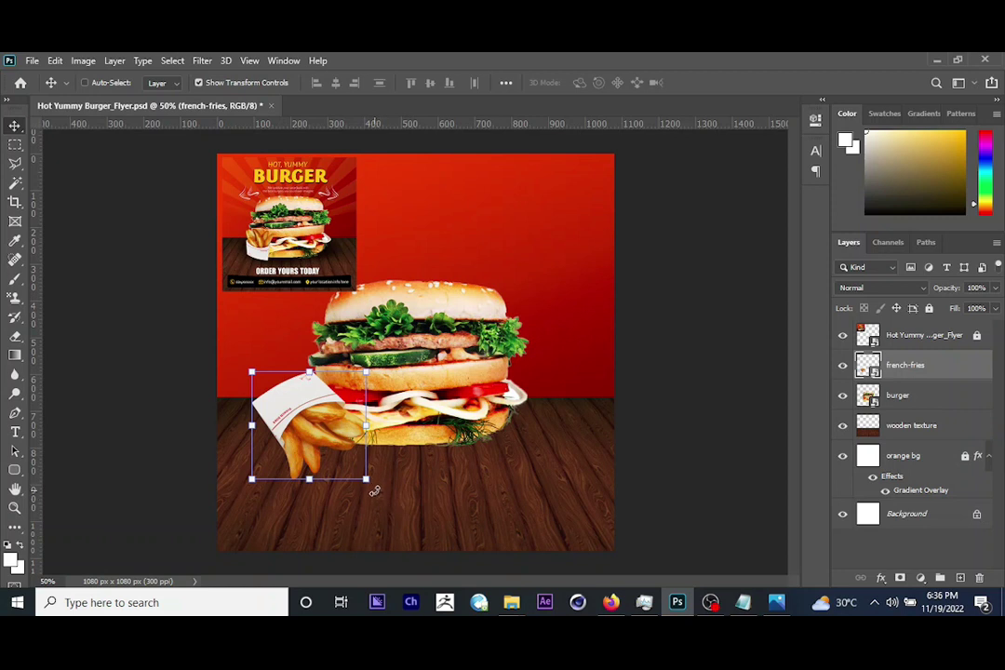
Rotate the french fries about -134° so the carton stands upright, and position it against the burger's lower left side.
drag(374, 490, 323, 380)
mouse_move(402, 405)
mouse_down()
mouse_move(391, 401)
mouse_move(410, 408)
mouse_up()
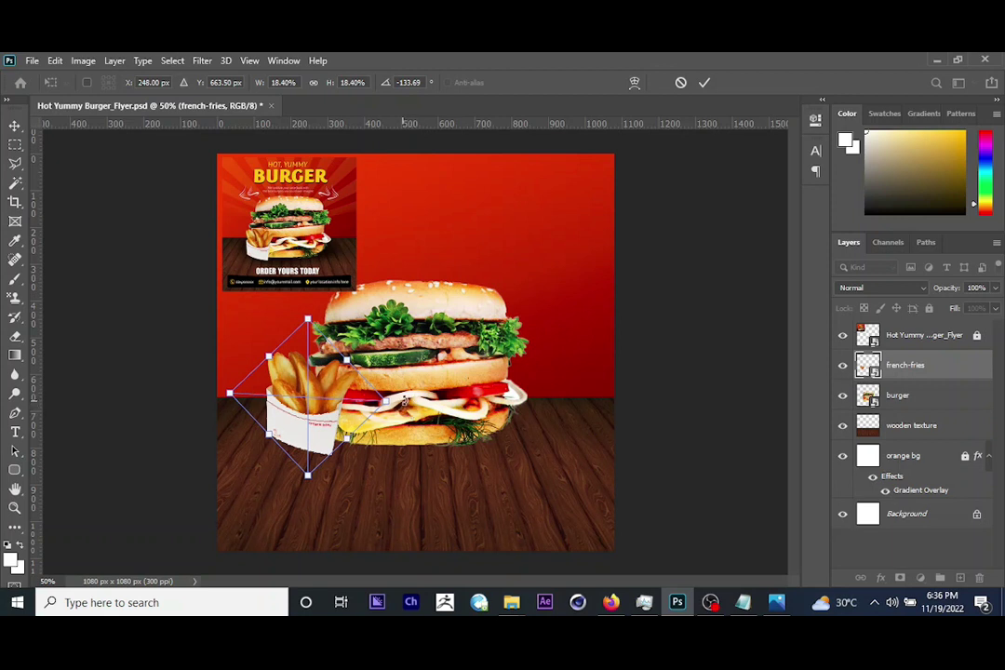
drag(405, 406, 396, 398)
key(Escape)
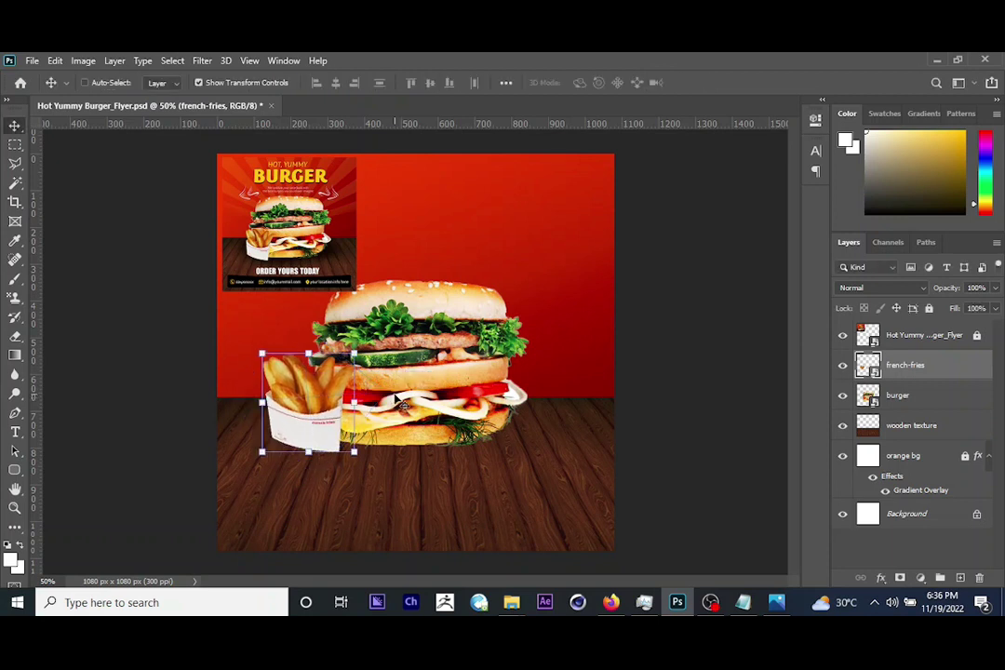
mouse_move(326, 393)
mouse_down()
mouse_move(334, 388)
mouse_move(336, 405)
mouse_up()
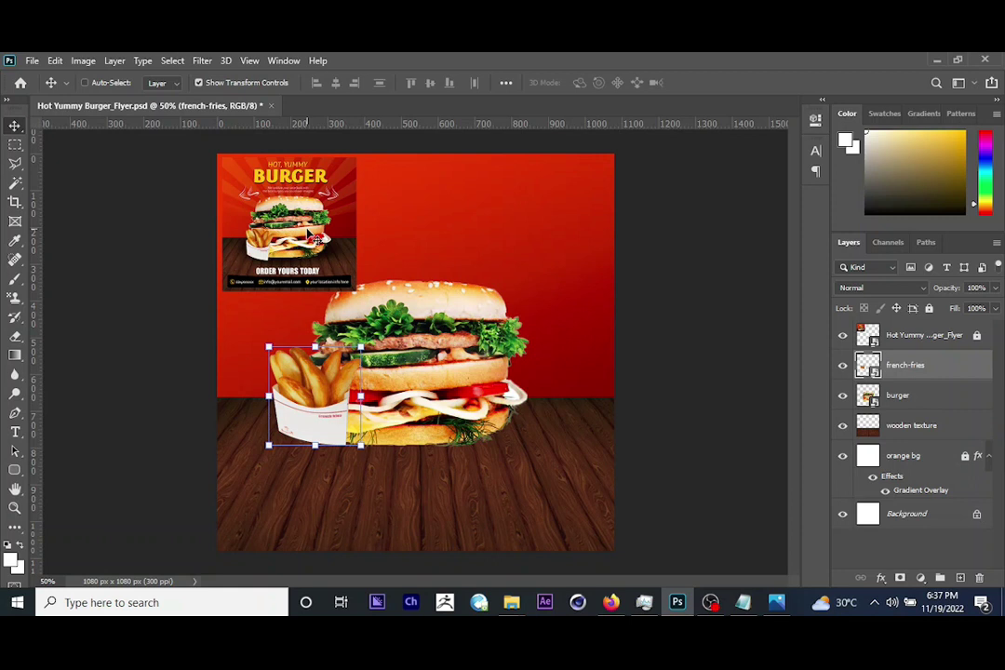
Examine the reference flyer's headline, tagline and overall layout in the image viewer, including a close-up of its upper part.
click(776, 602)
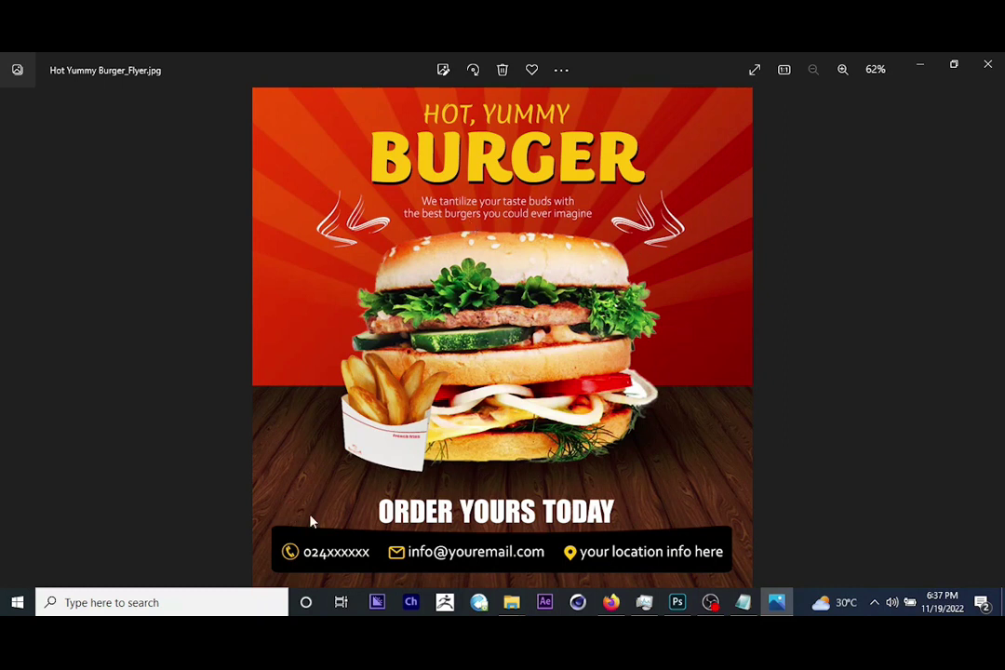
click(927, 67)
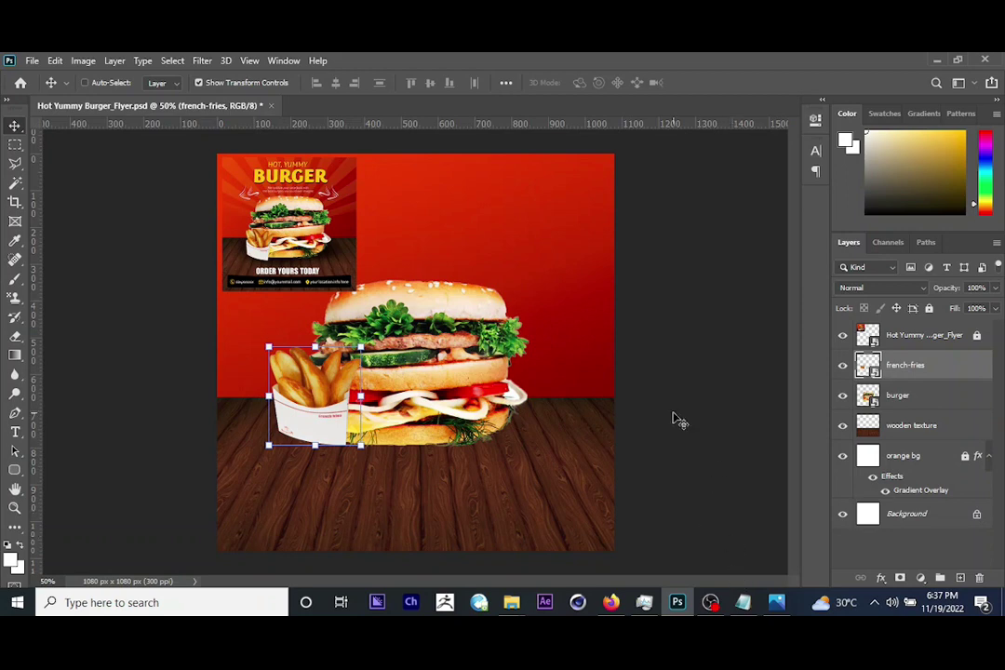
click(776, 602)
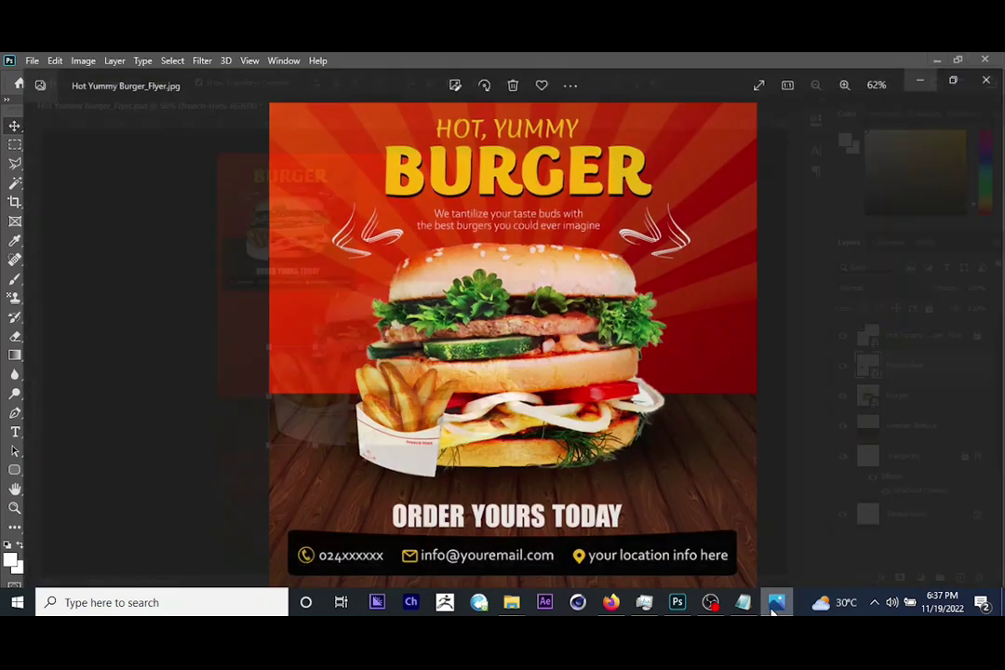
double_click(610, 182)
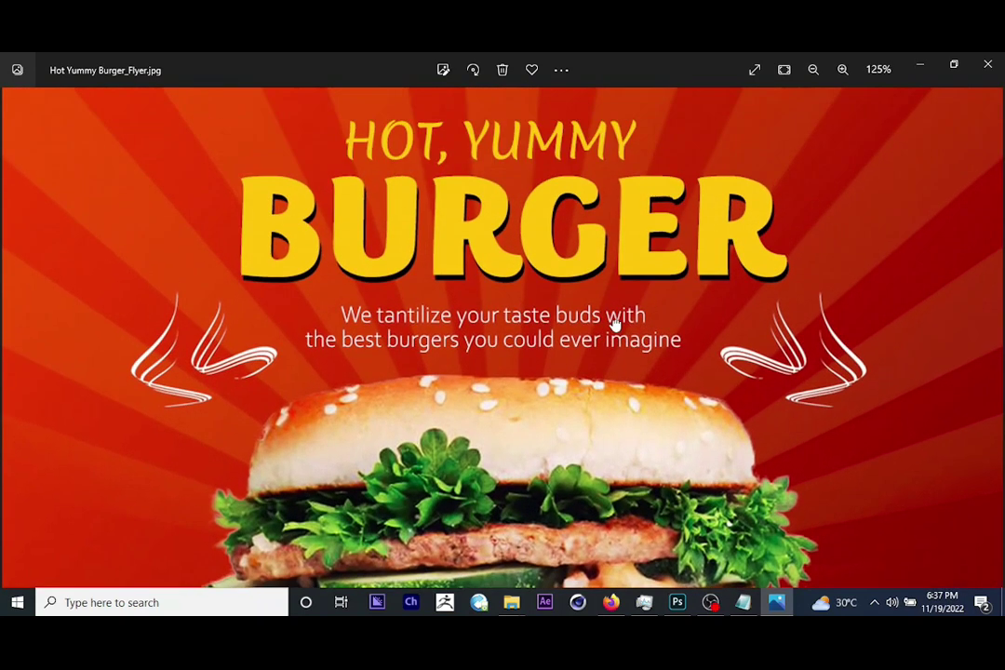
double_click(671, 341)
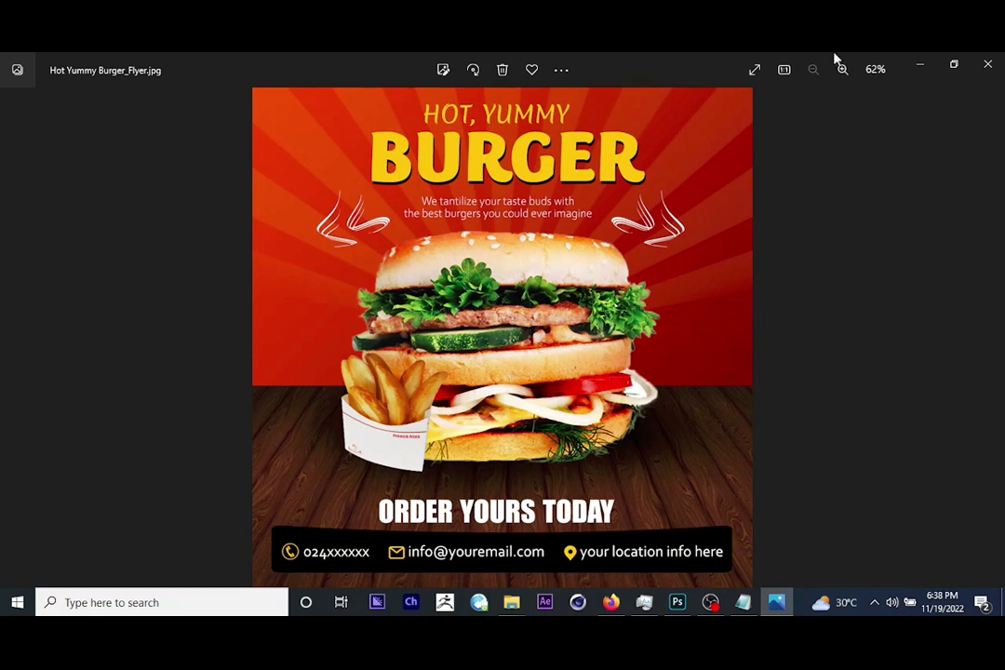
click(921, 63)
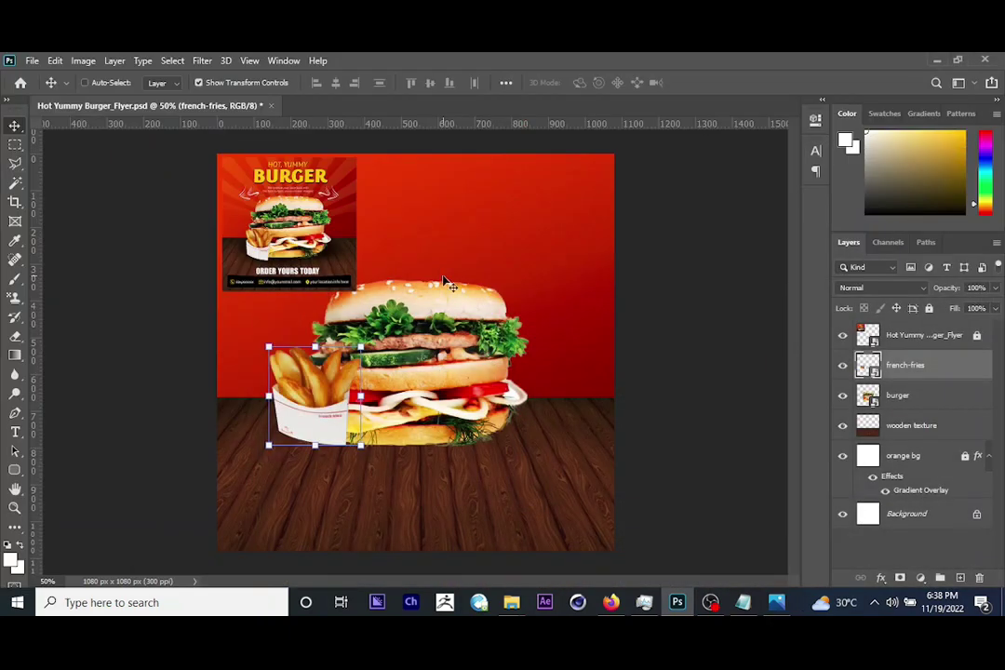
Add a new layer above the reference flyer image and start a point text over the upper middle of the red background.
click(972, 333)
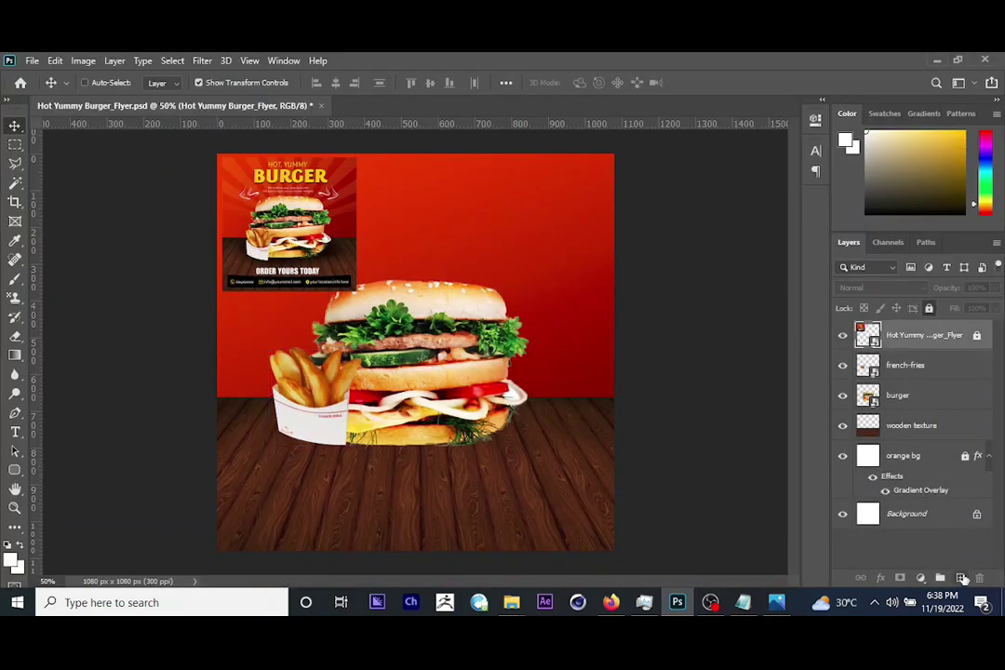
click(962, 579)
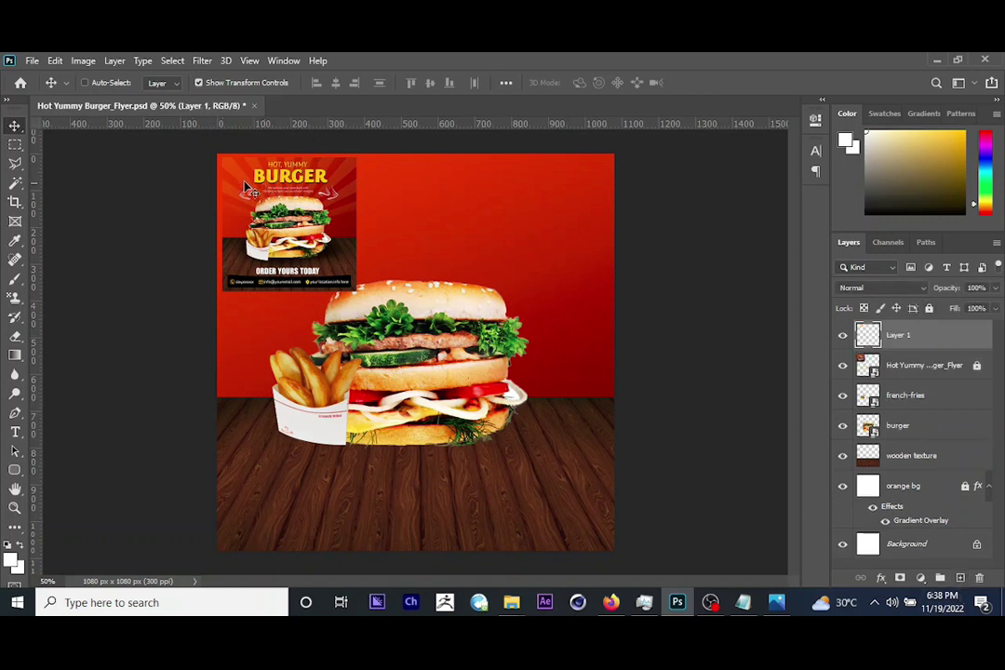
click(14, 434)
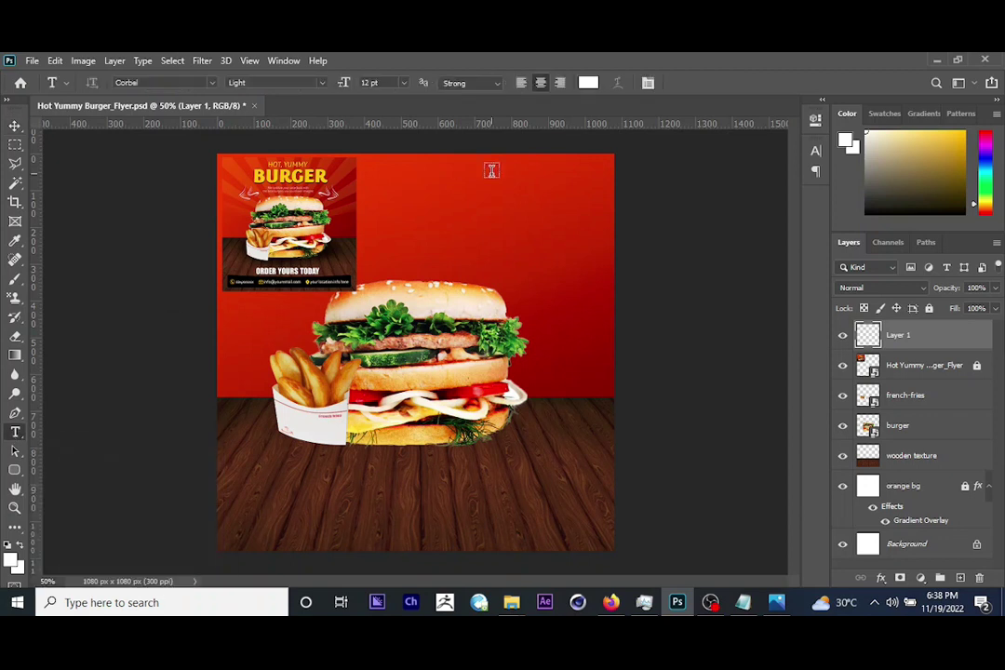
click(396, 204)
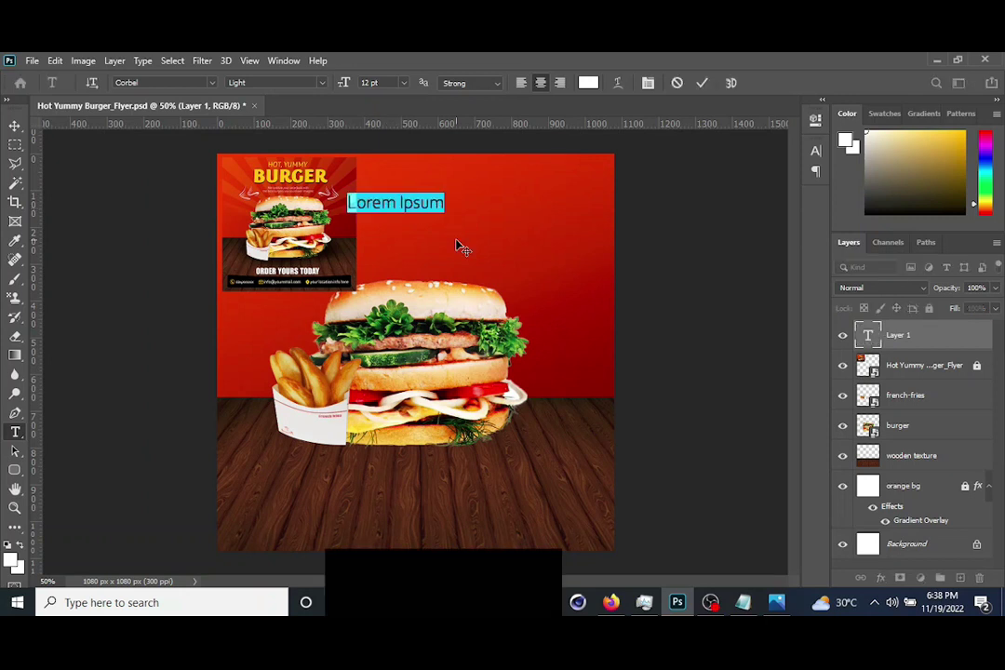
Copy "HOT, YUMMY" from the info notes in Notepad and use it as the content of the new text layer.
key(alt+Tab)
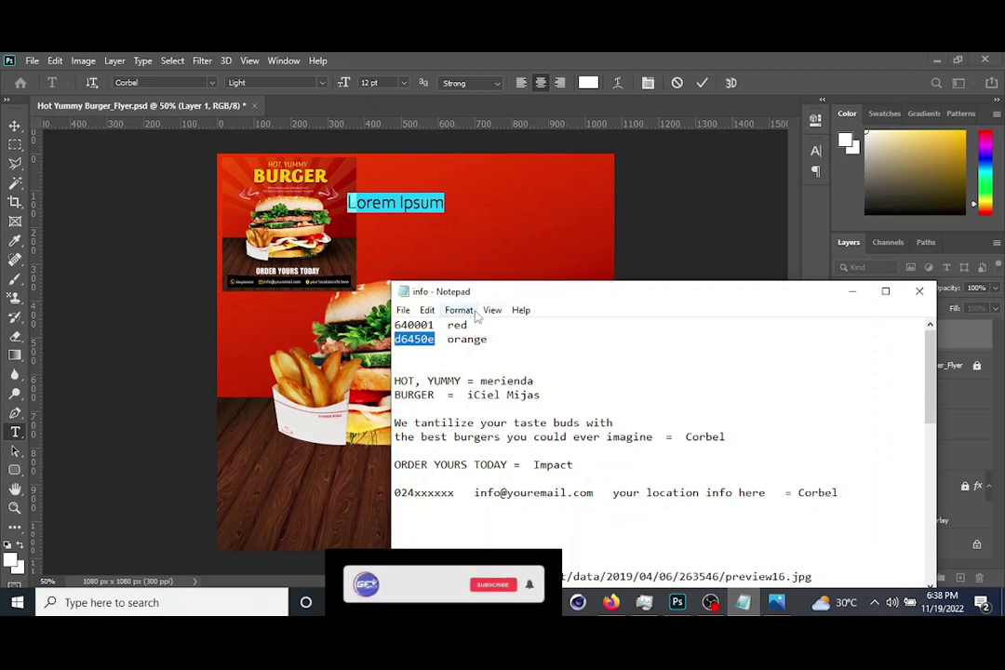
drag(466, 290, 595, 267)
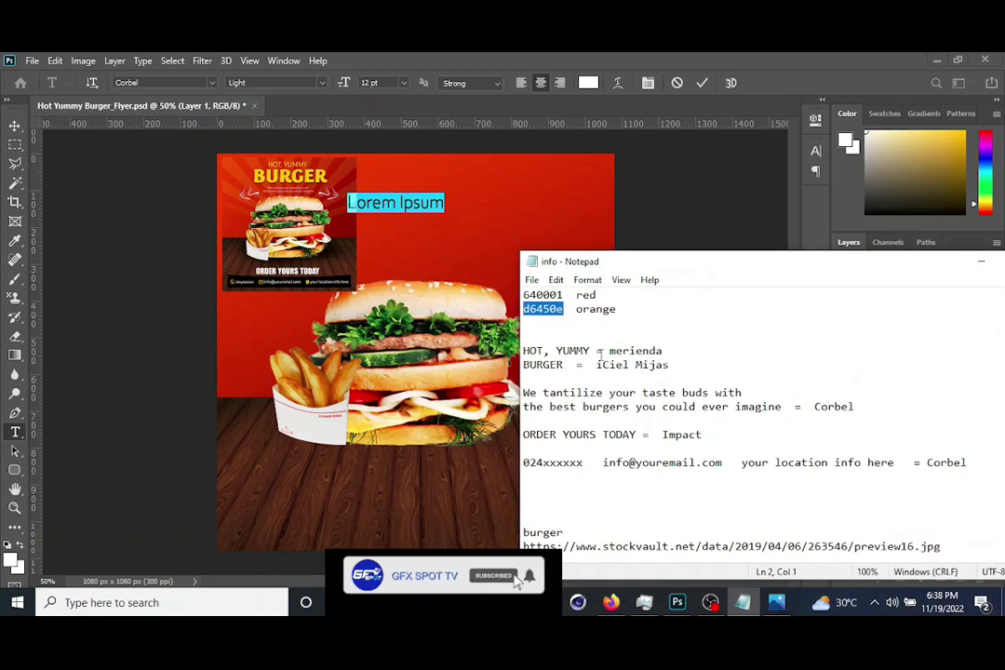
drag(590, 351, 518, 351)
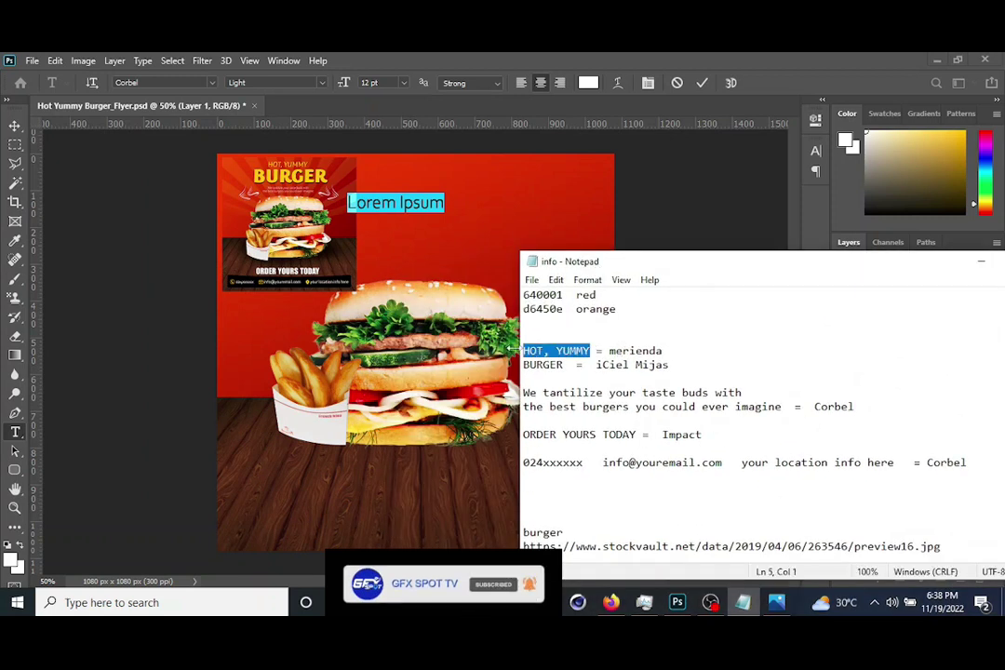
right_click(561, 355)
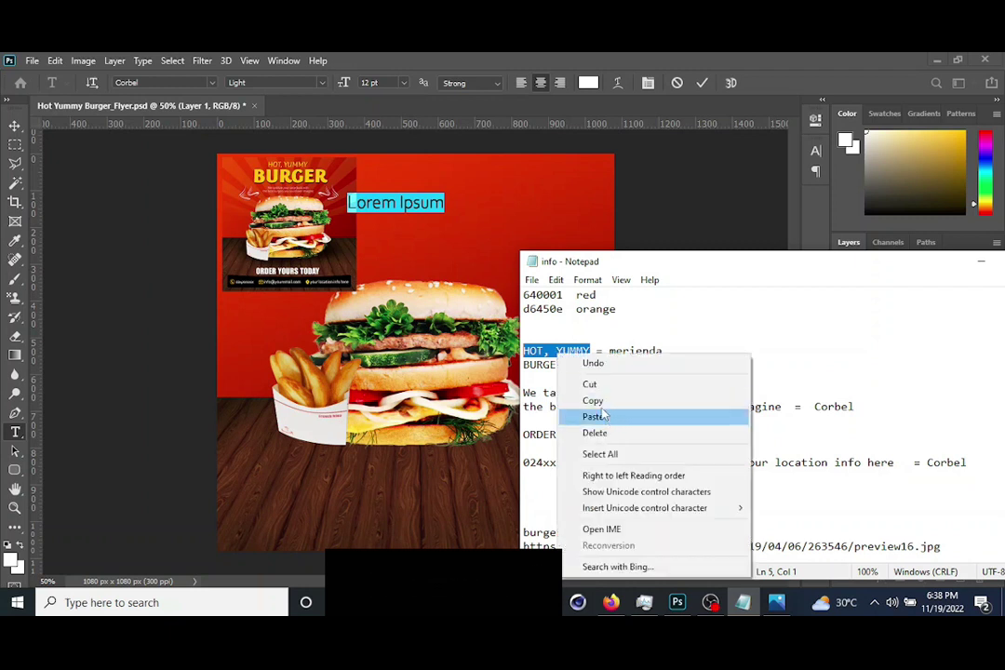
click(593, 401)
click(96, 397)
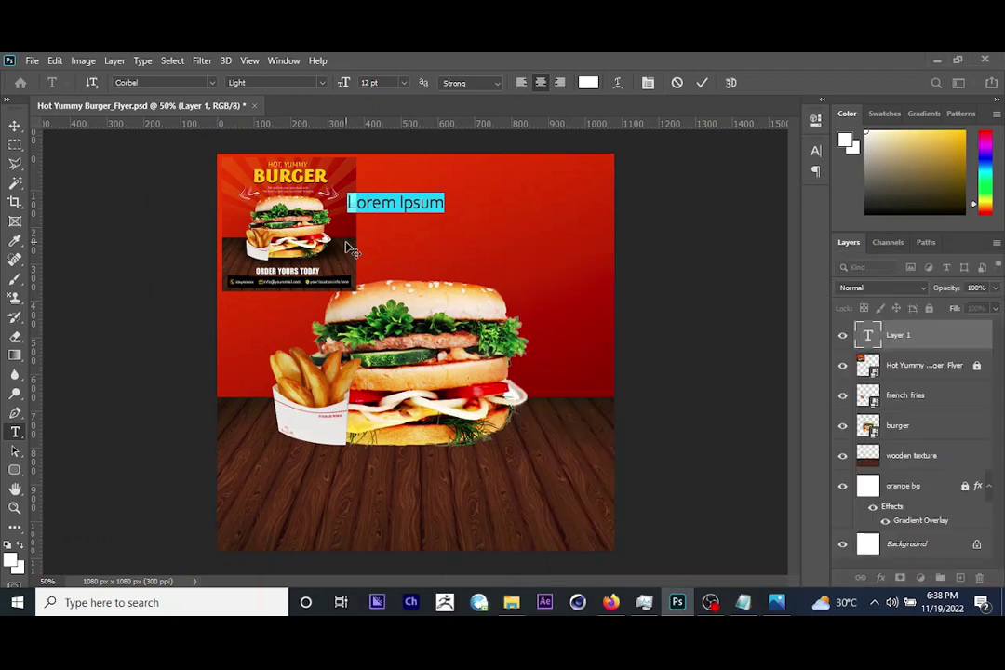
key(ctrl+v)
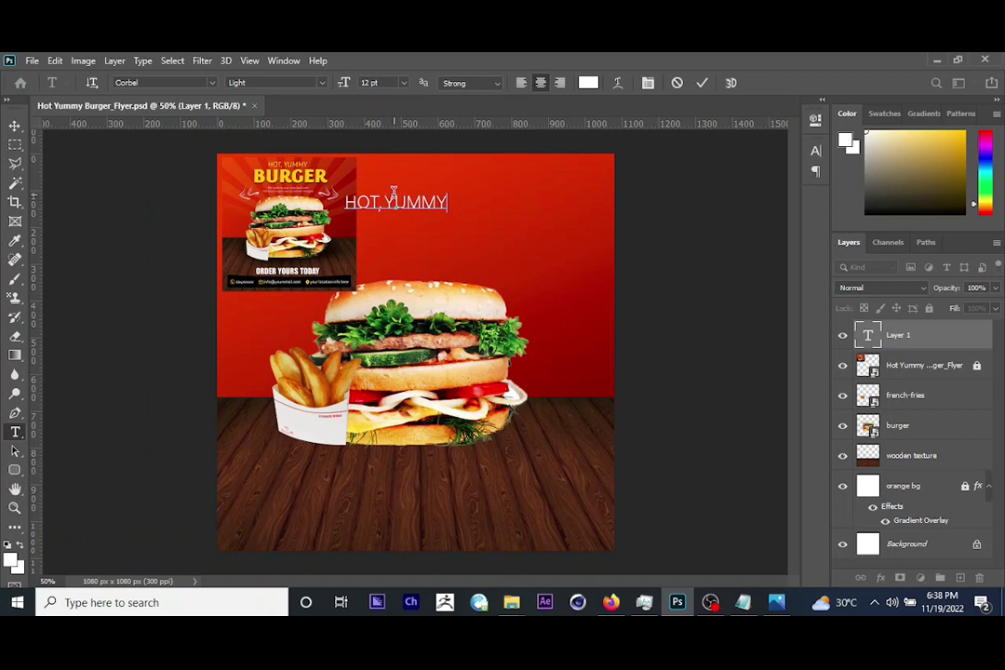
click(15, 127)
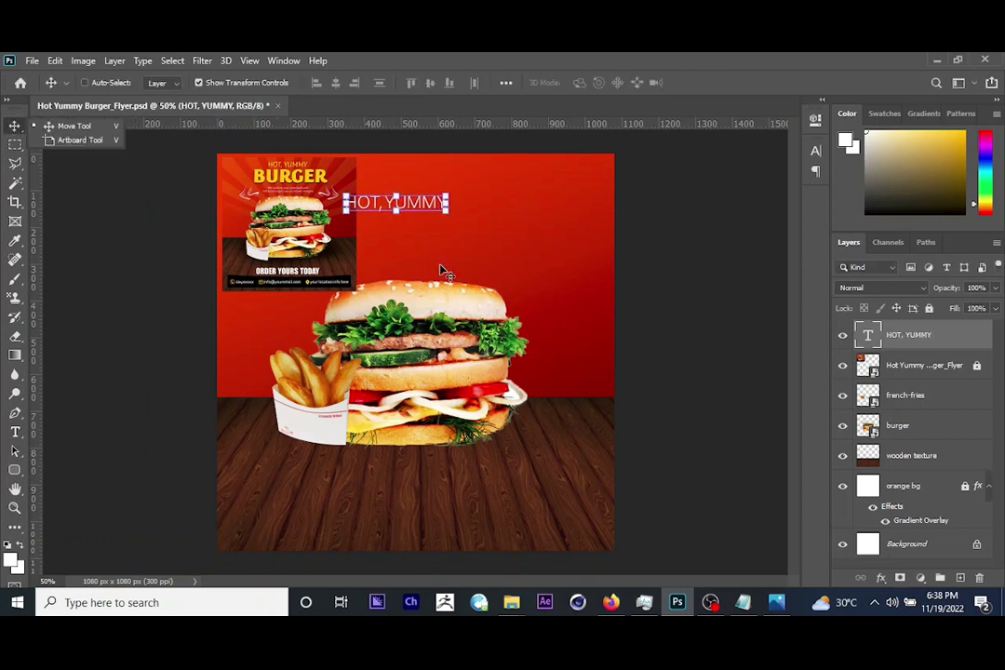
Duplicate the HOT, YUMMY text layer and place the copy just below the original, slightly offset to the right.
key(ctrl)
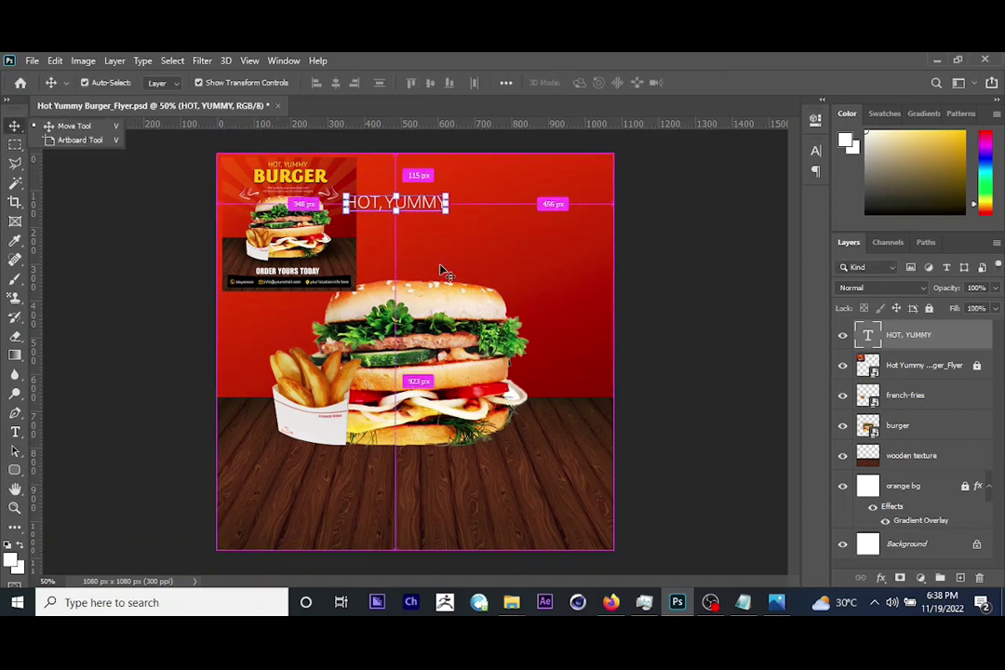
key(ctrl)
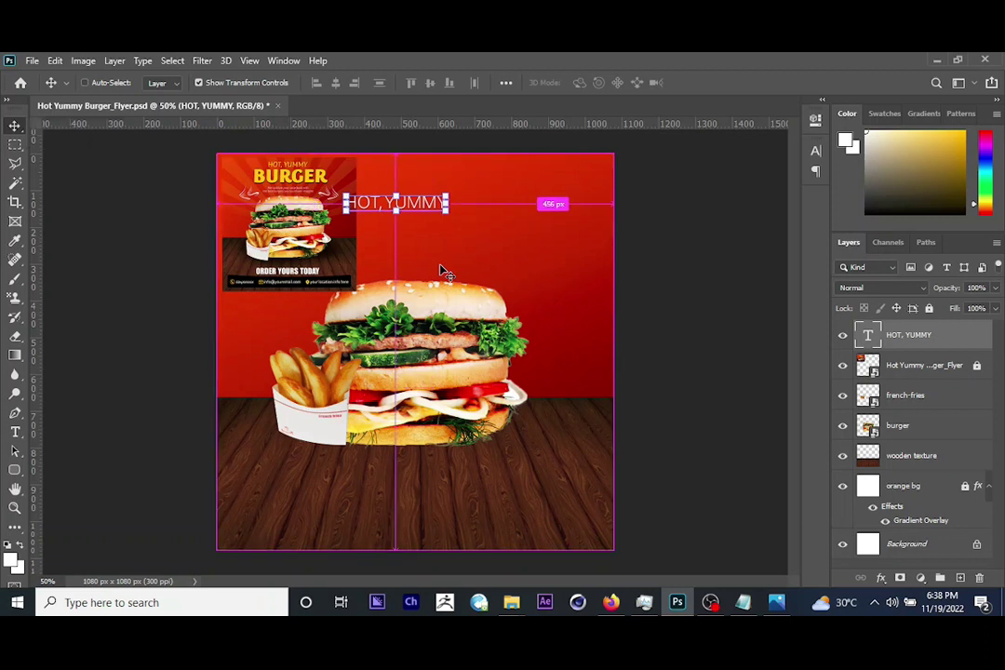
key(j)
click(13, 125)
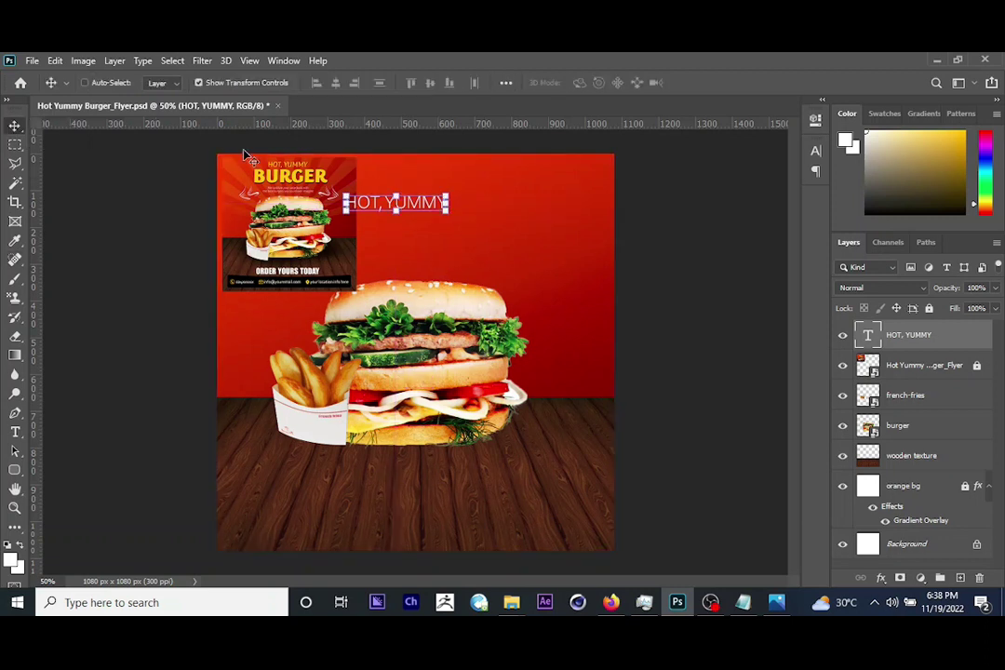
key(ctrl)
drag(544, 276, 521, 261)
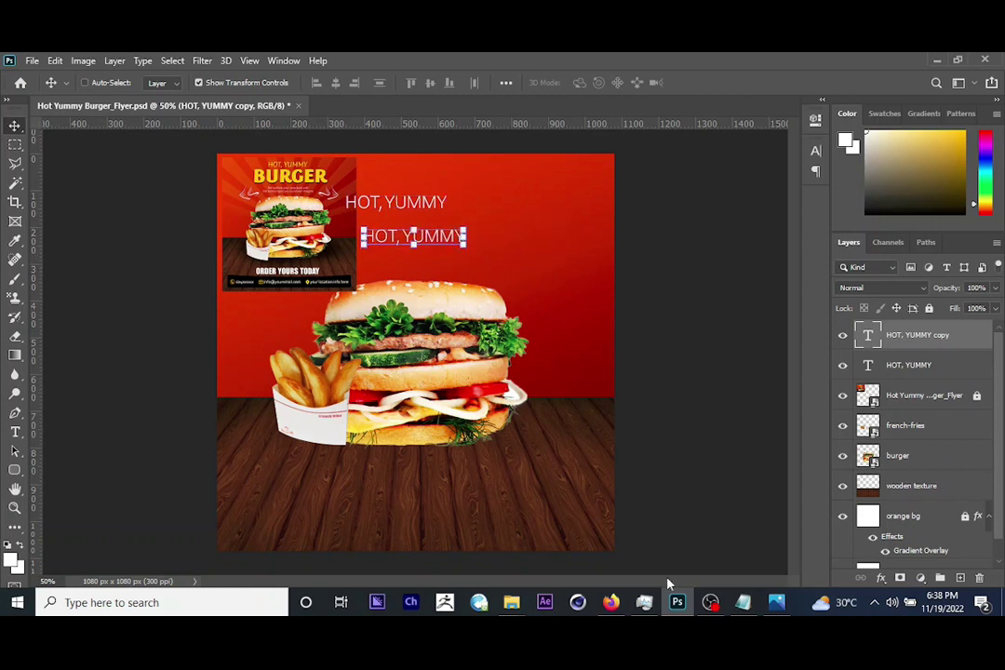
Replace the duplicated HOT, YUMMY text with "BURGER" copied from the info notes.
click(743, 602)
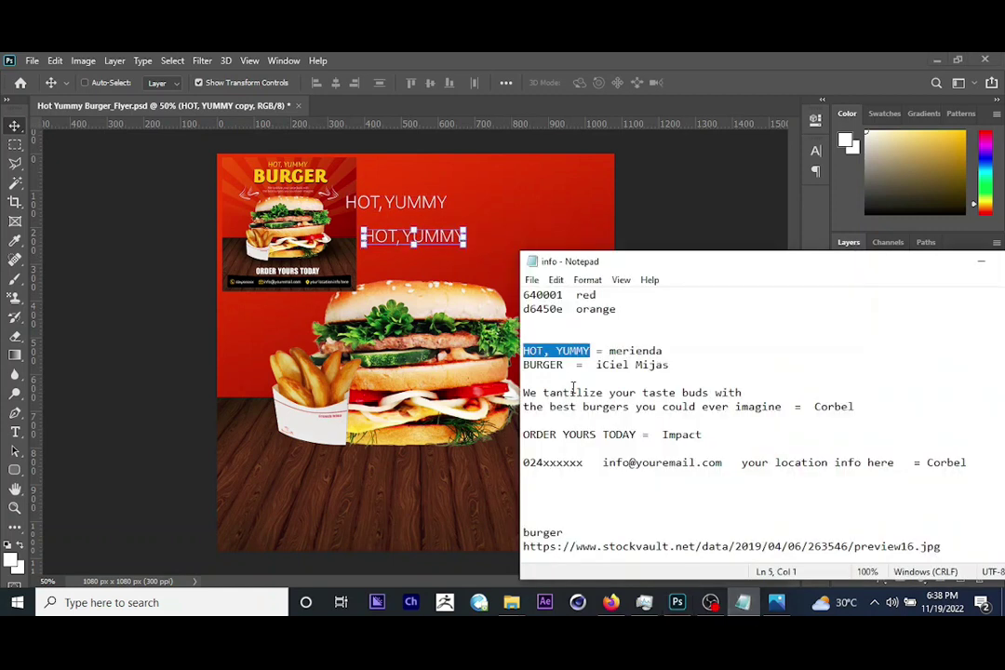
drag(569, 364, 523, 365)
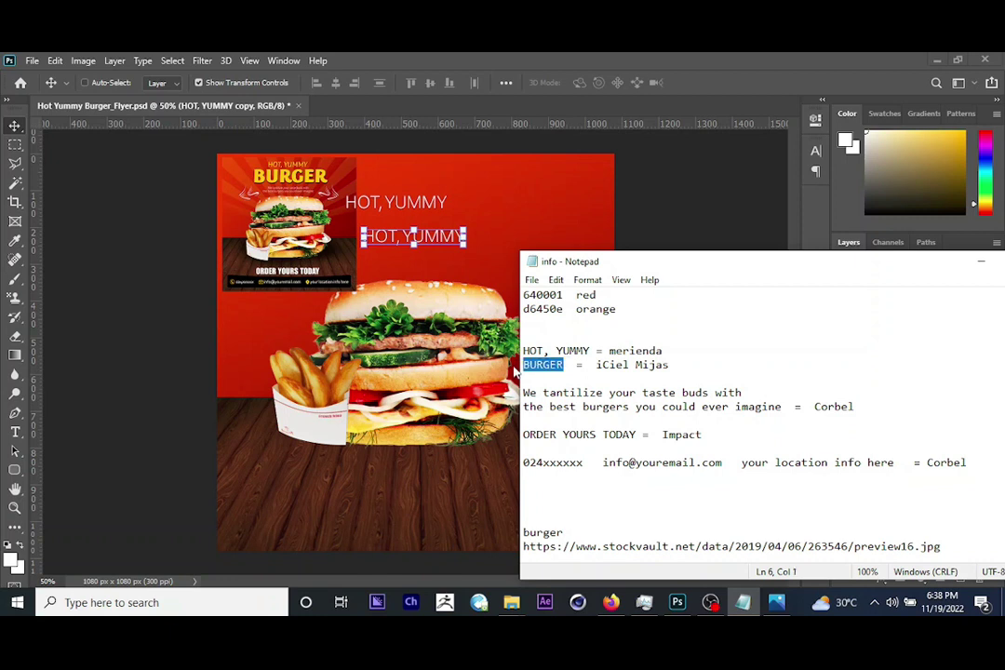
click(515, 372)
key(t)
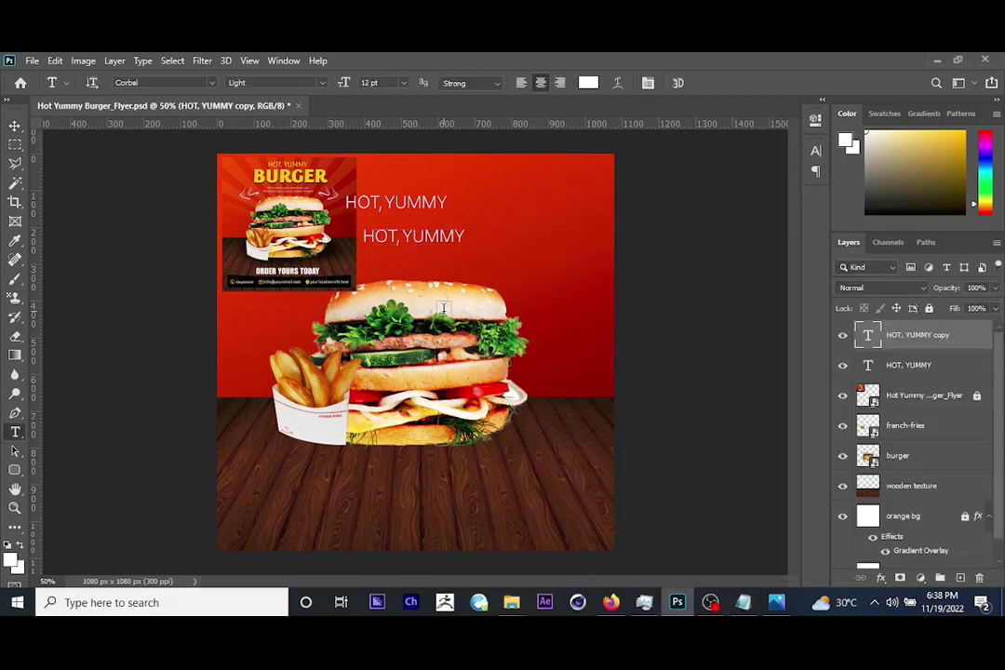
triple_click(410, 240)
key(ctrl+v)
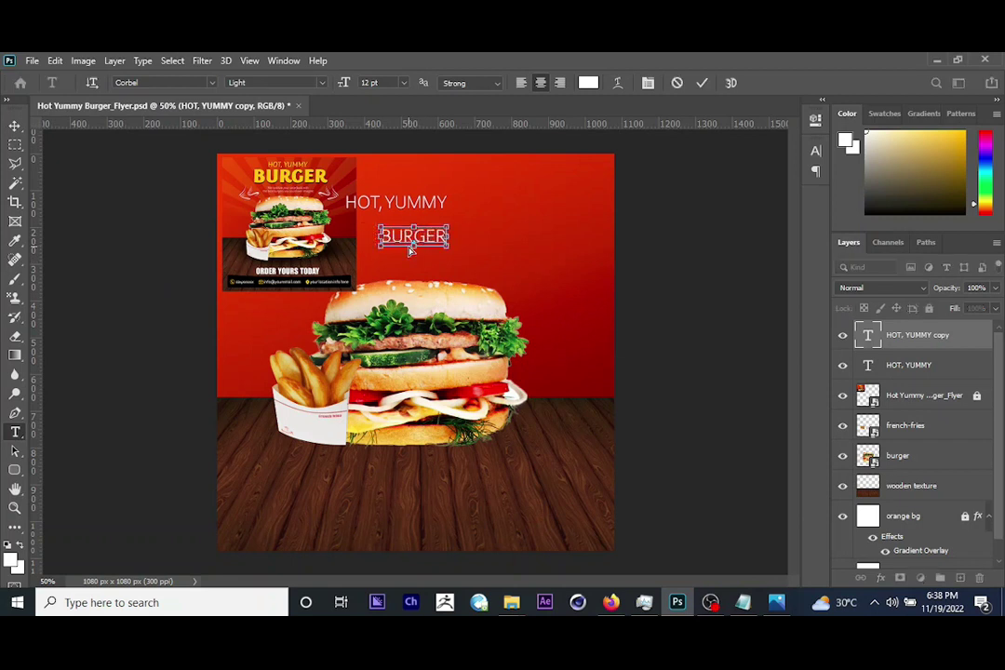
click(15, 124)
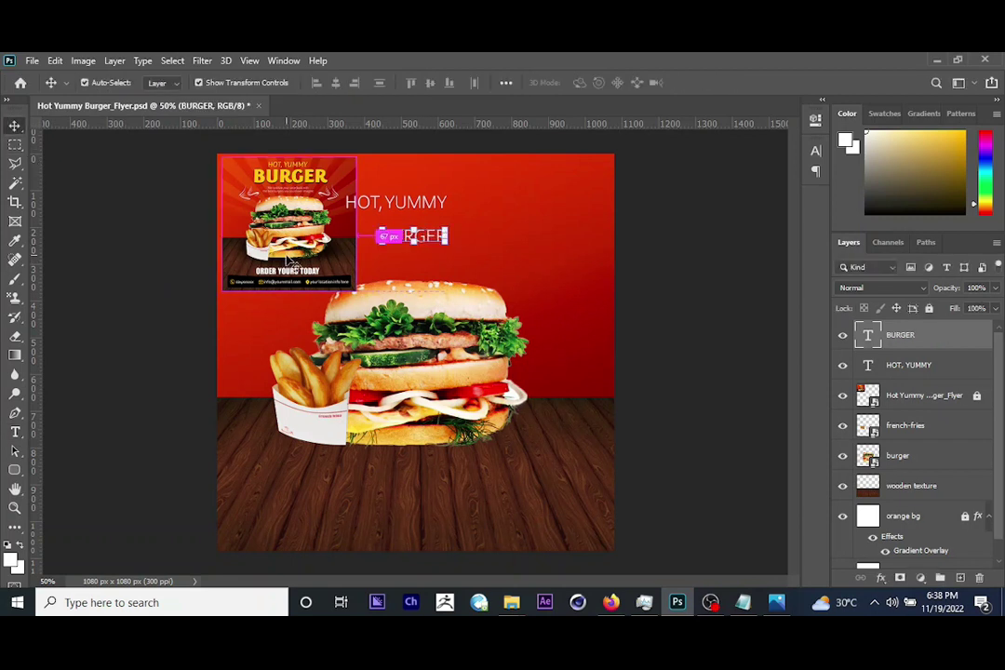
Duplicate the BURGER text below it and replace the copy's wording with "We tantilize your taste buds with the best burgers you could ever imagine".
key(ctrl+j)
drag(513, 278, 516, 307)
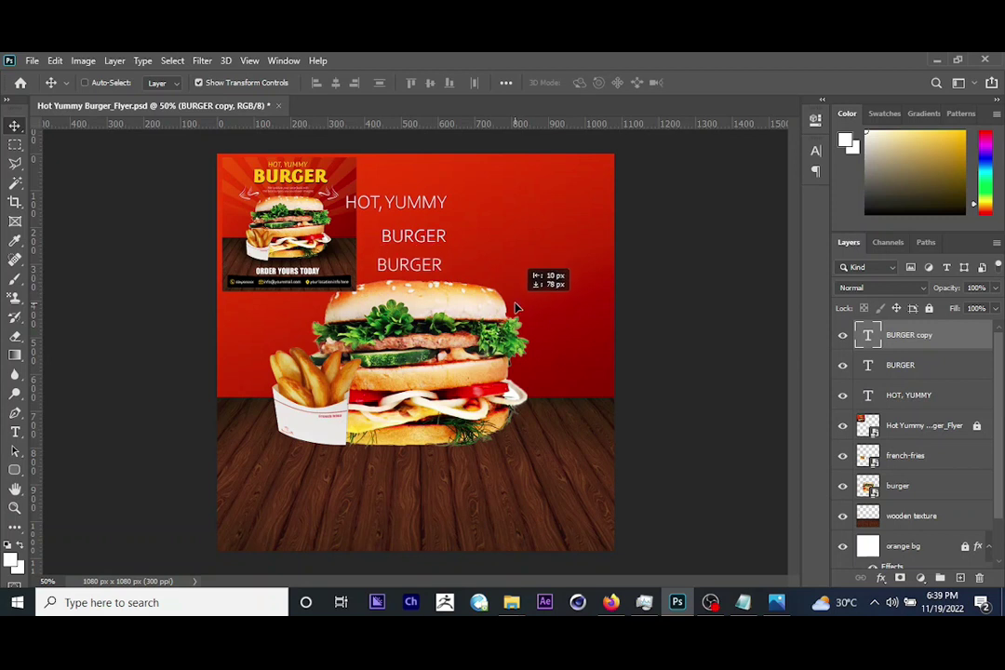
click(742, 602)
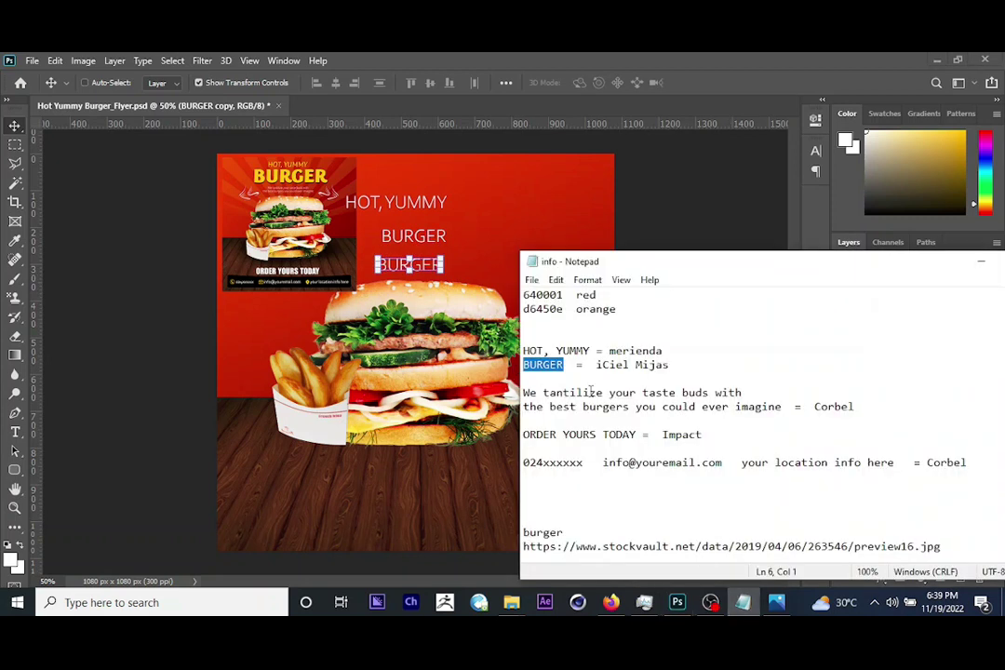
drag(783, 418, 519, 395)
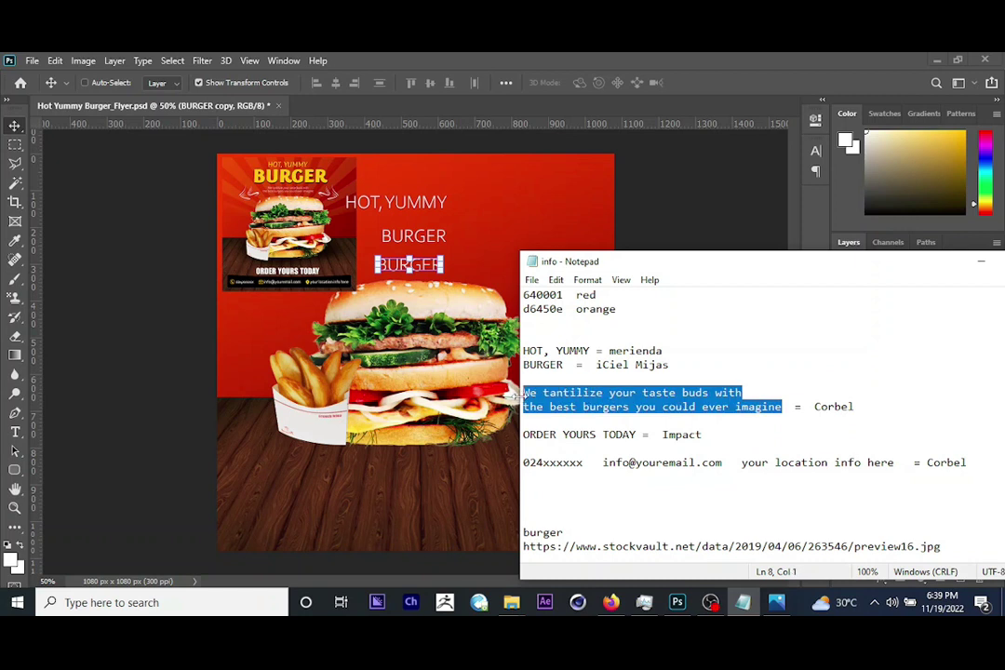
click(332, 315)
key(t)
click(426, 275)
key(ctrl+a)
key(ctrl+v)
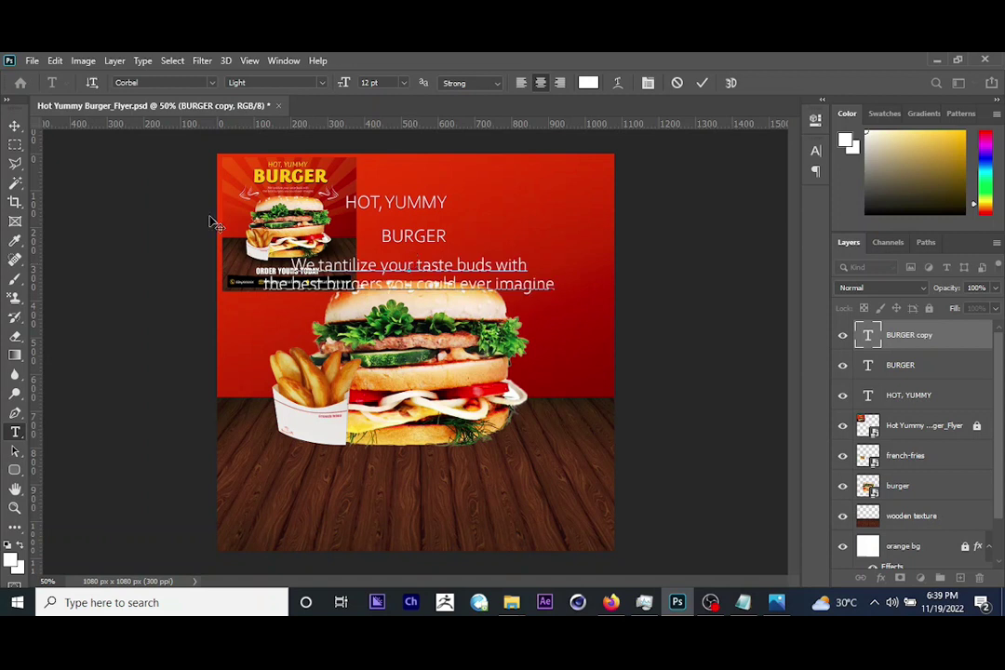
click(14, 125)
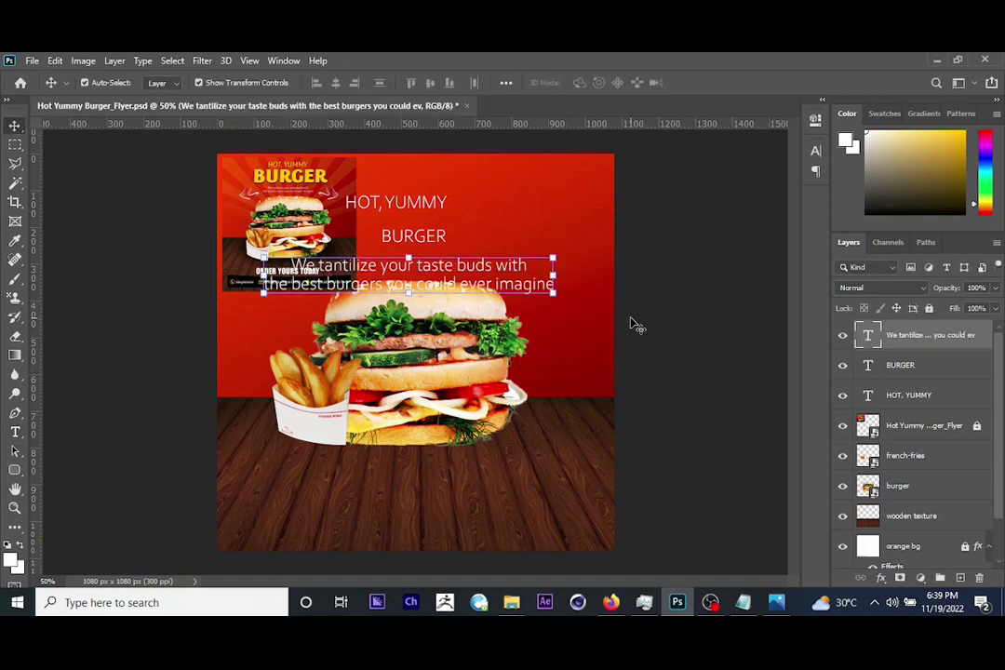
Duplicate the tagline down to the burger's lower edge and replace the copy's wording with "ORDER YOURS TODAY" from the info notes.
key(ctrl+j)
drag(510, 195, 510, 372)
click(741, 600)
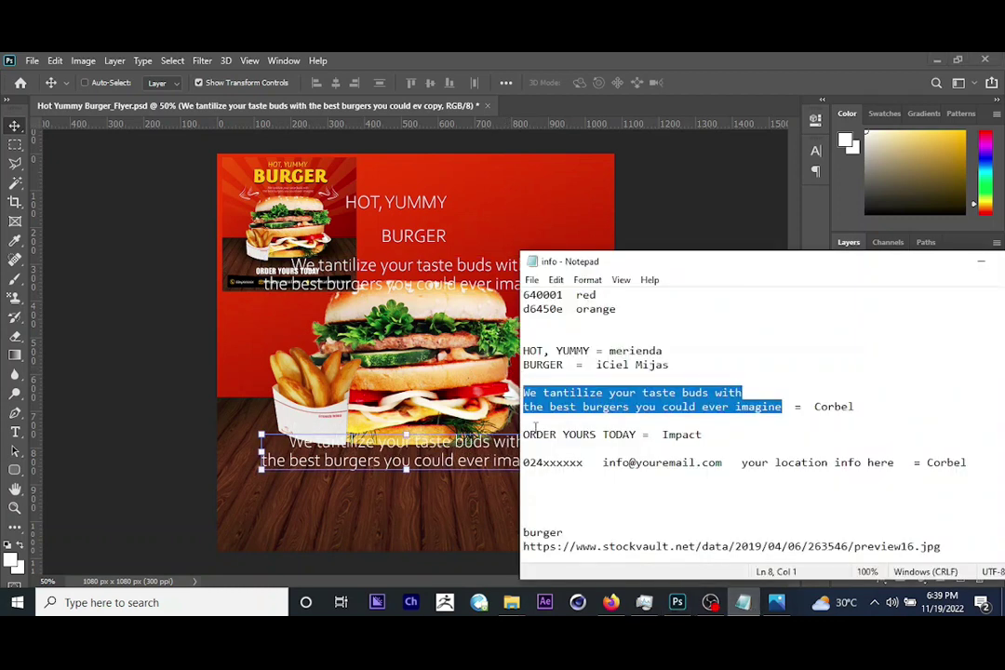
drag(636, 435, 523, 435)
key(ctrl+c)
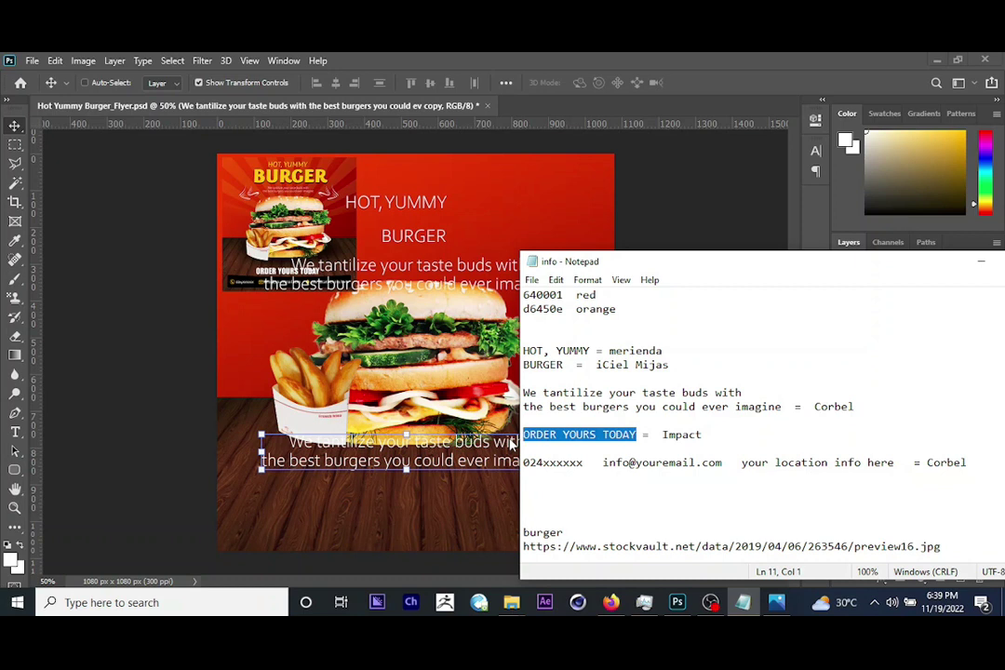
click(230, 456)
click(15, 432)
click(325, 460)
key(ctrl+a)
key(ctrl+v)
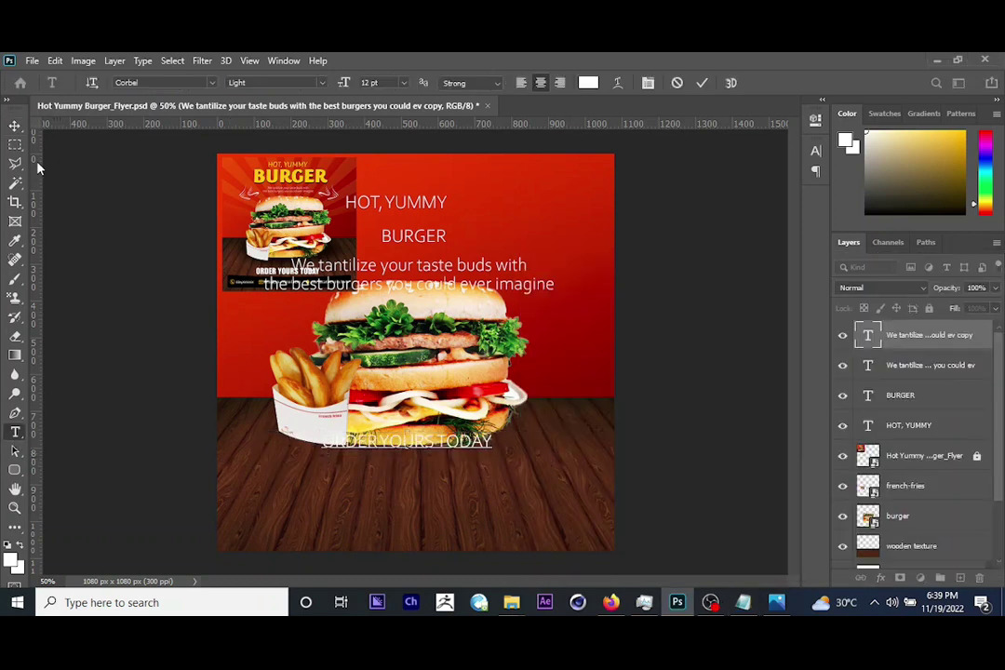
click(15, 125)
Move ORDER YOURS TODAY onto the wooden floor just below the burger and duplicate the line beneath it.
drag(469, 397, 451, 462)
key(ctrl+j)
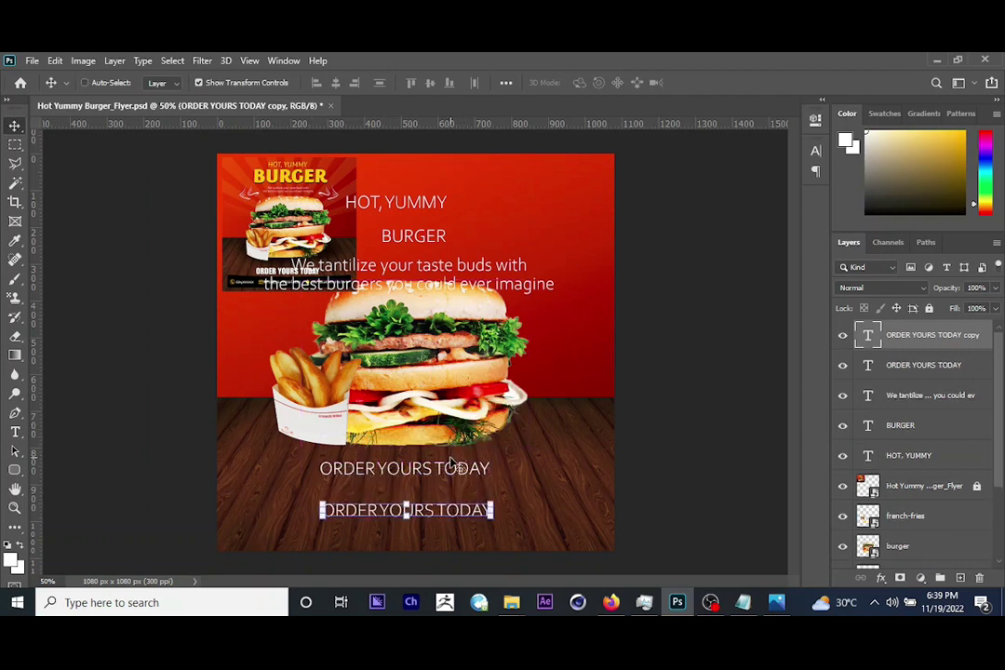
Replace the lower ORDER YOURS TODAY copy with the phone, e-mail and location line copied from the info notes.
key(alt+Tab)
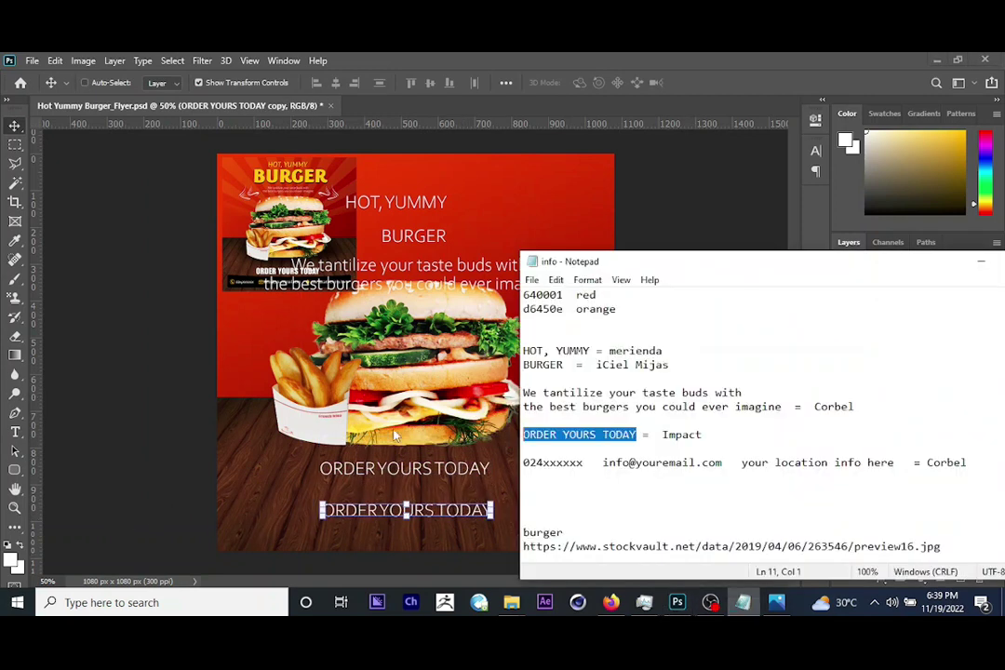
drag(896, 463, 493, 468)
key(ctrl+c)
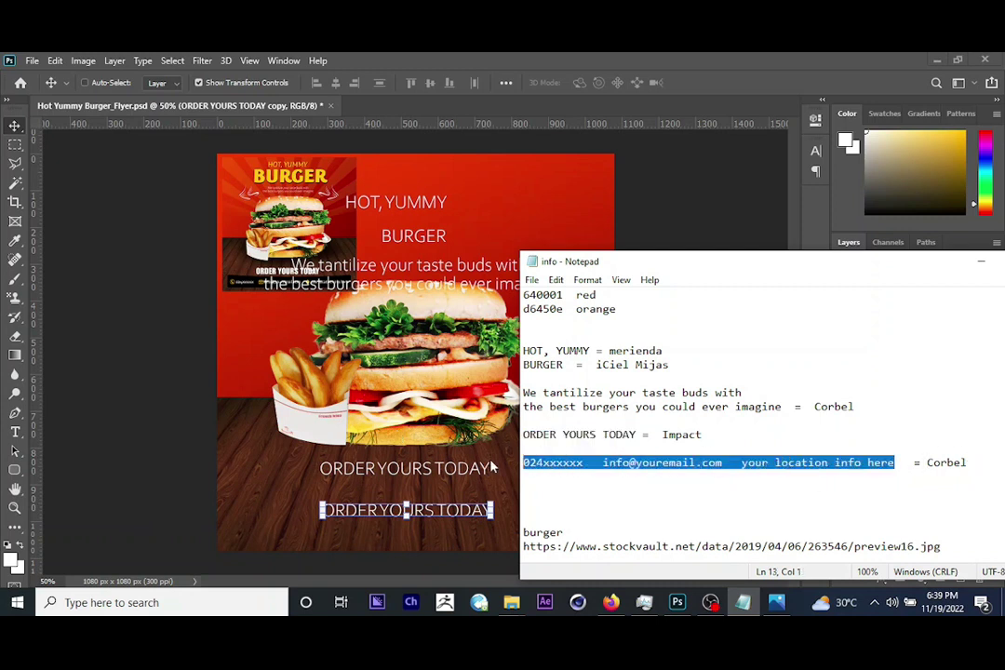
key(alt+Tab)
key(t)
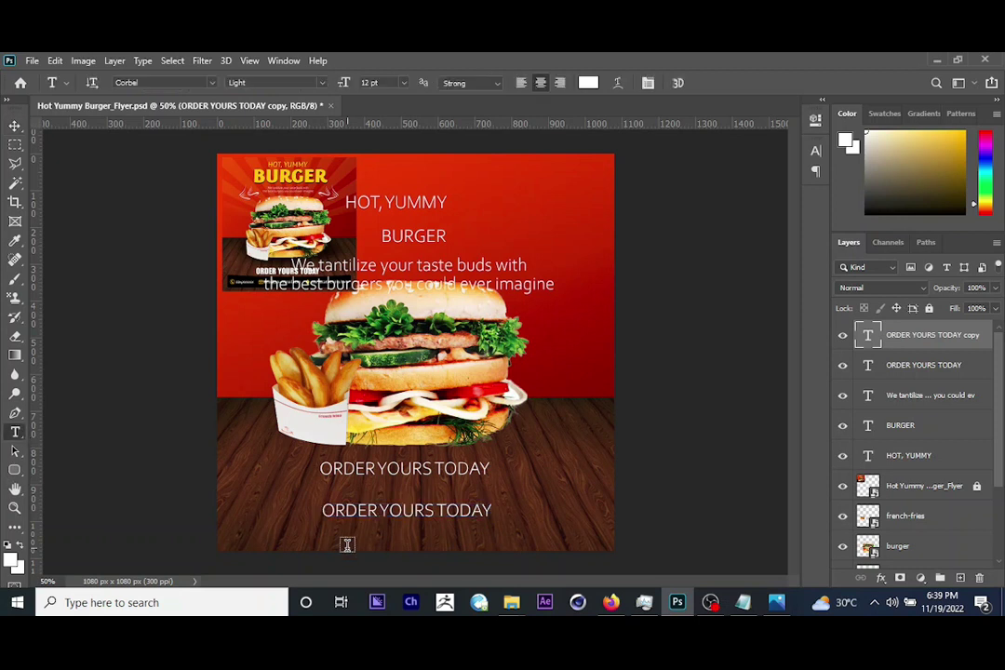
click(361, 514)
key(ctrl+a)
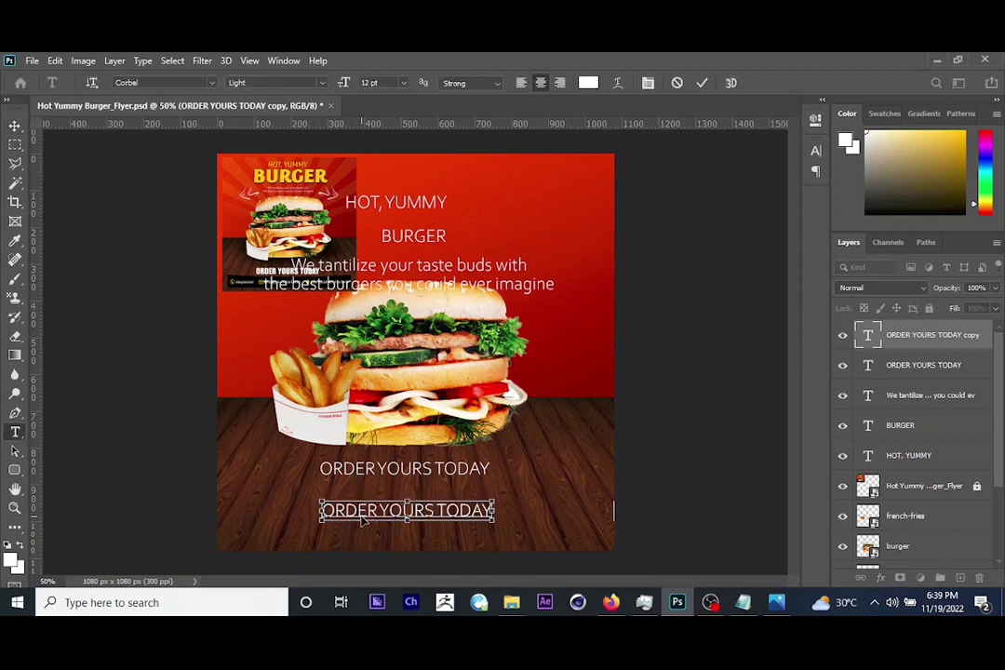
key(ctrl+v)
click(14, 124)
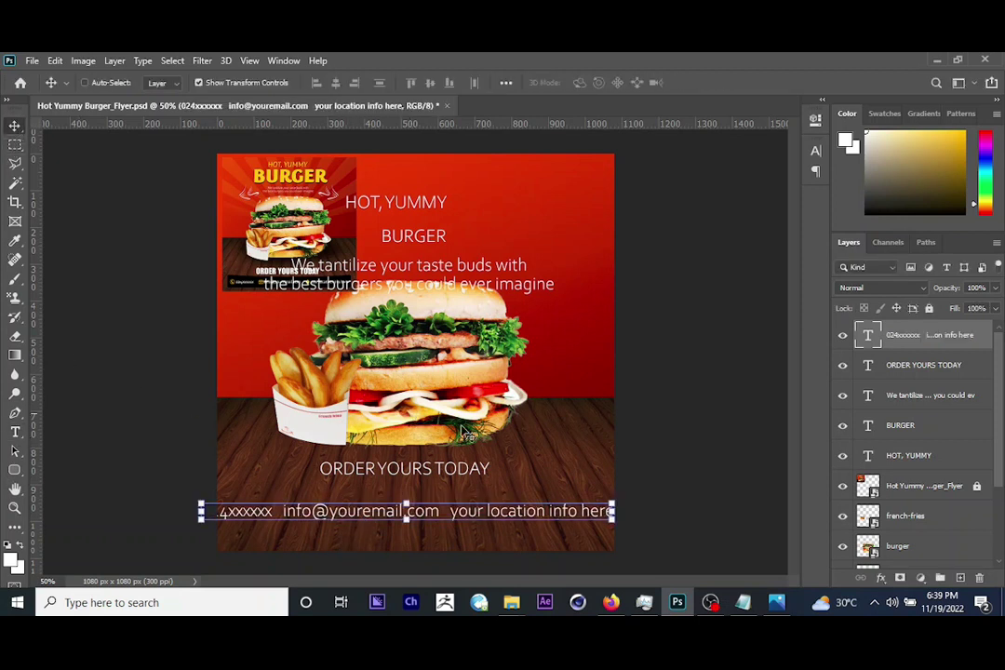
Scale the contact line down to fit within the canvas width and shift it slightly up and to the right.
drag(612, 511, 581, 511)
key(Return)
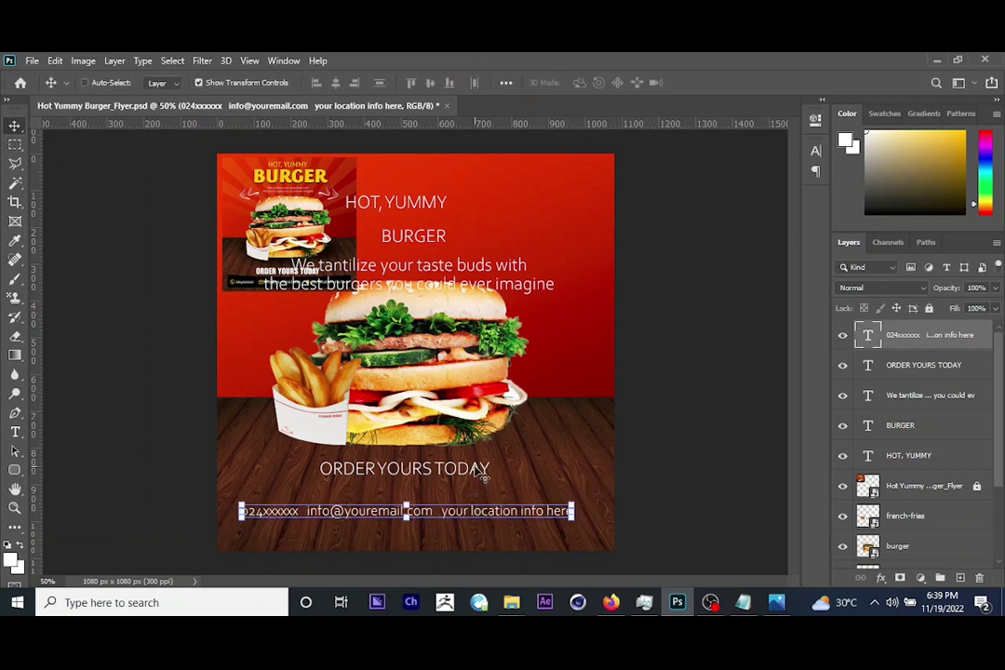
drag(503, 477, 503, 470)
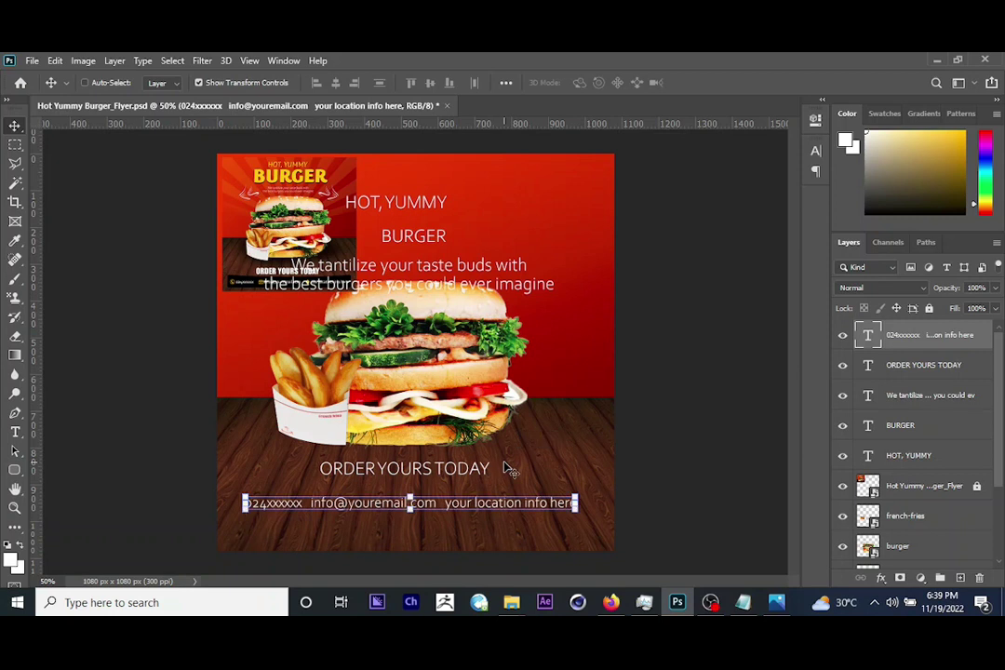
Unlock the reference flyer layer, shrink the image to about 17.87% in the canvas's upper-left corner, and lock it again.
right_click(258, 194)
click(311, 203)
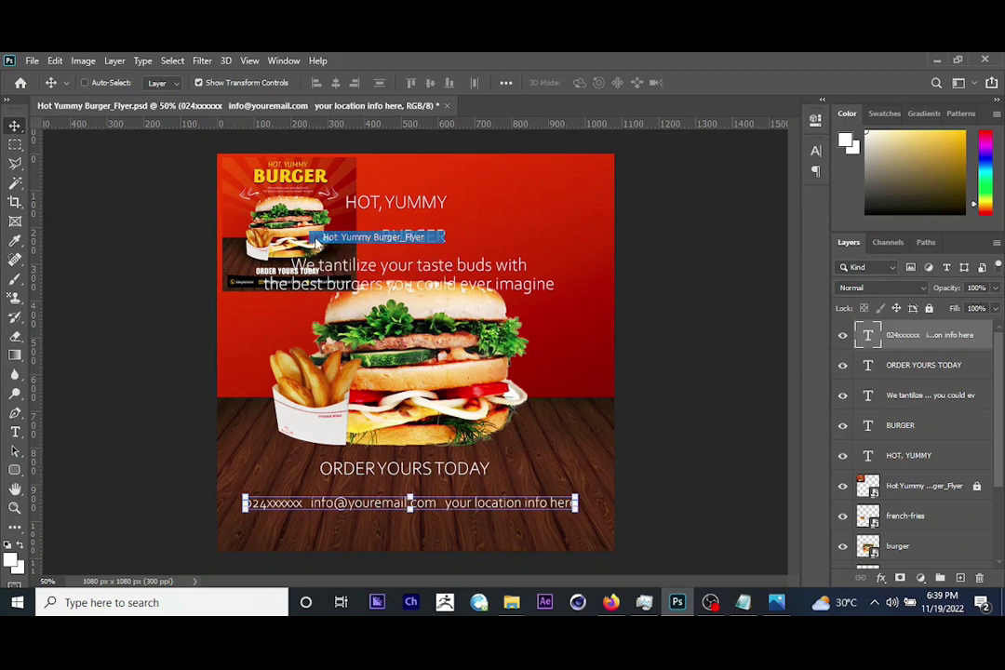
key(i)
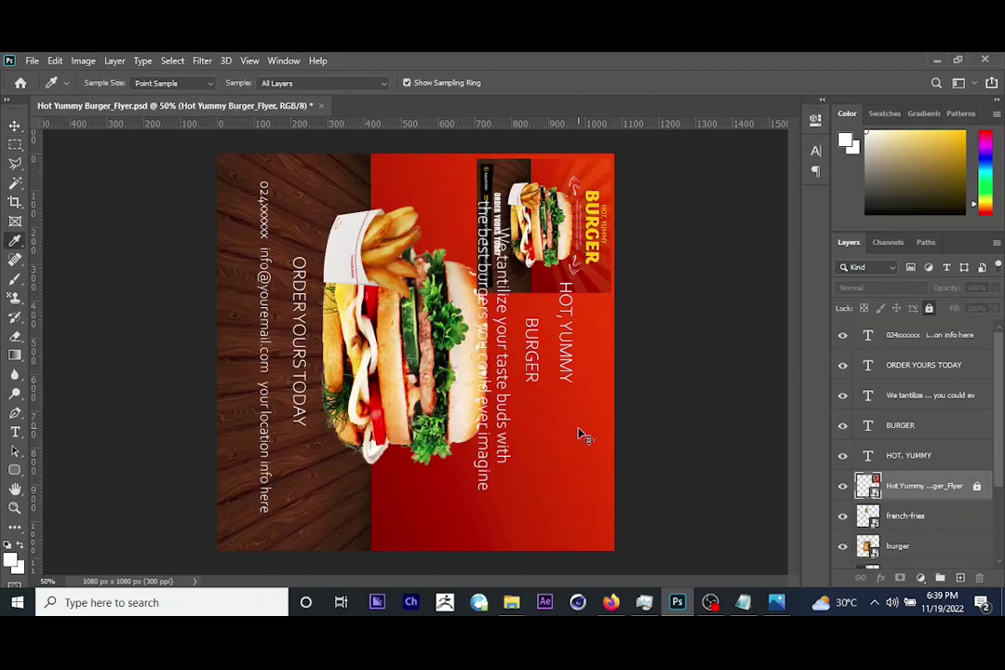
key(ctrl+z)
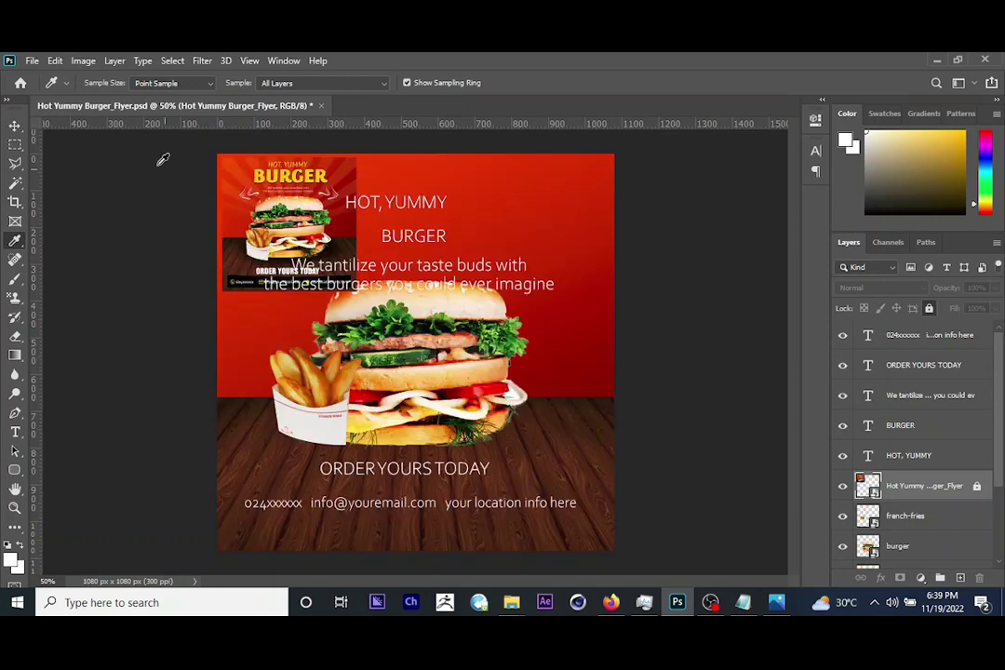
click(16, 127)
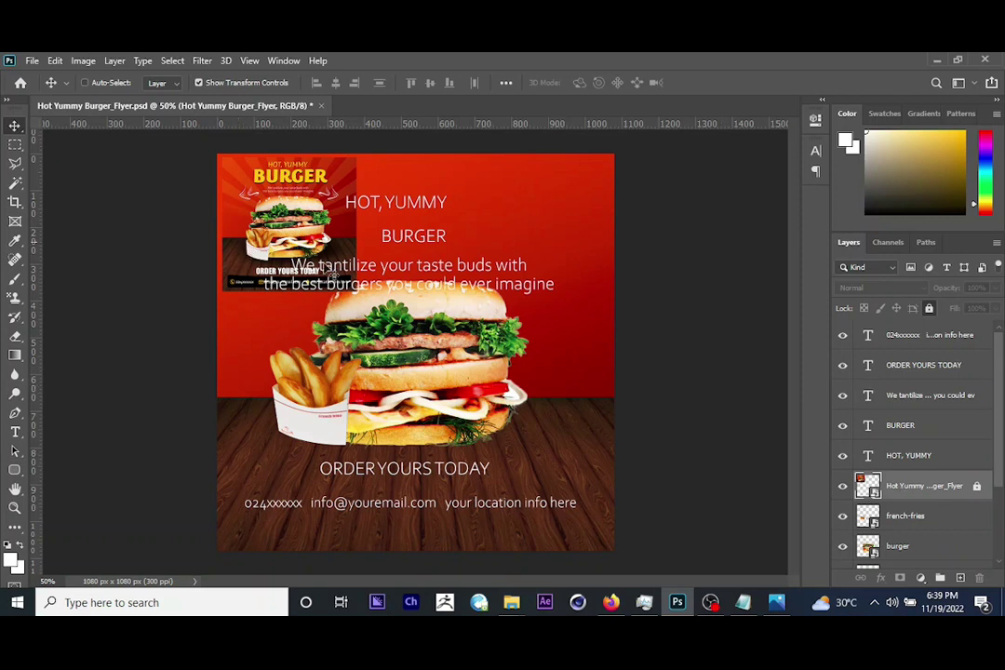
click(928, 308)
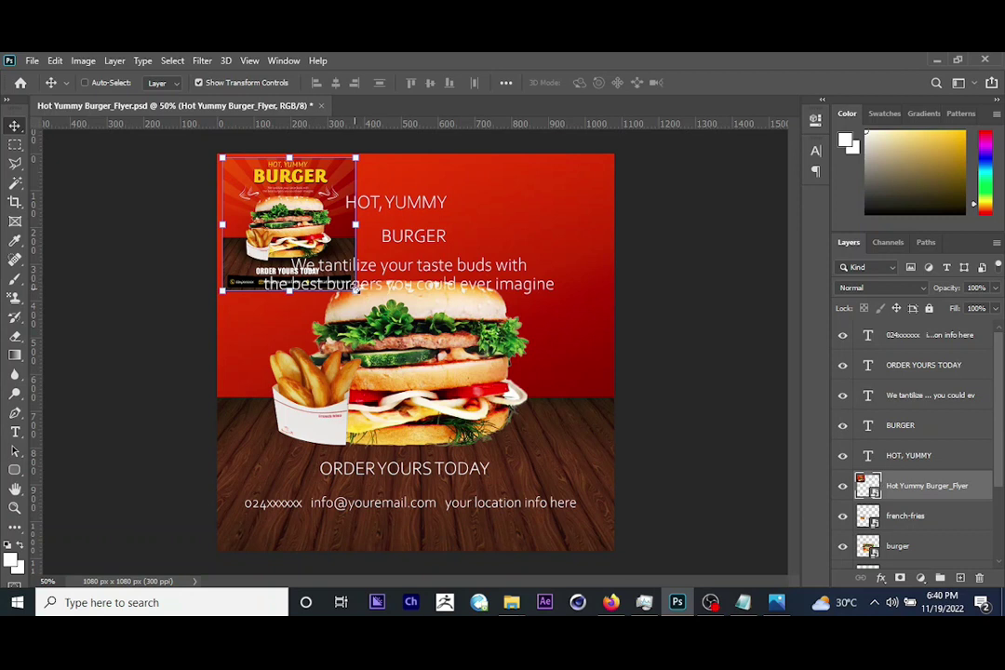
drag(355, 289, 266, 208)
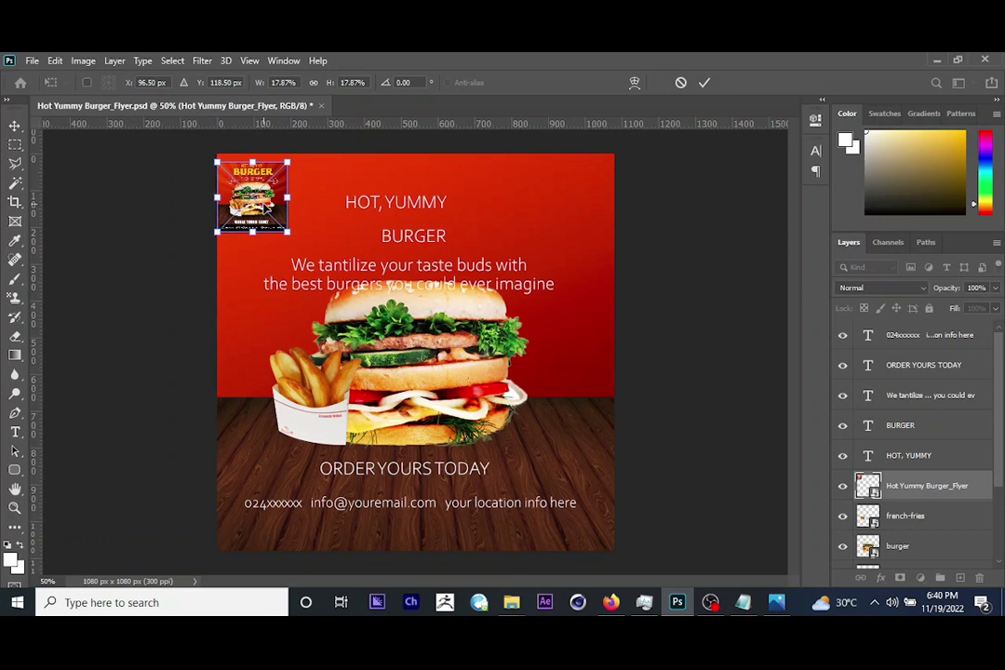
key(Return)
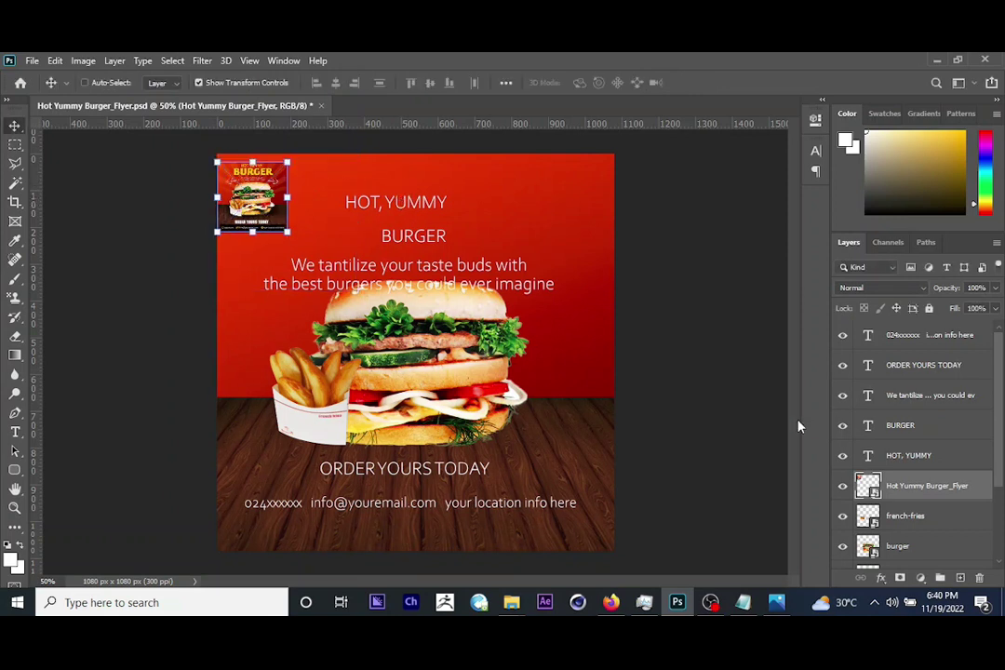
key(ctrl+slash)
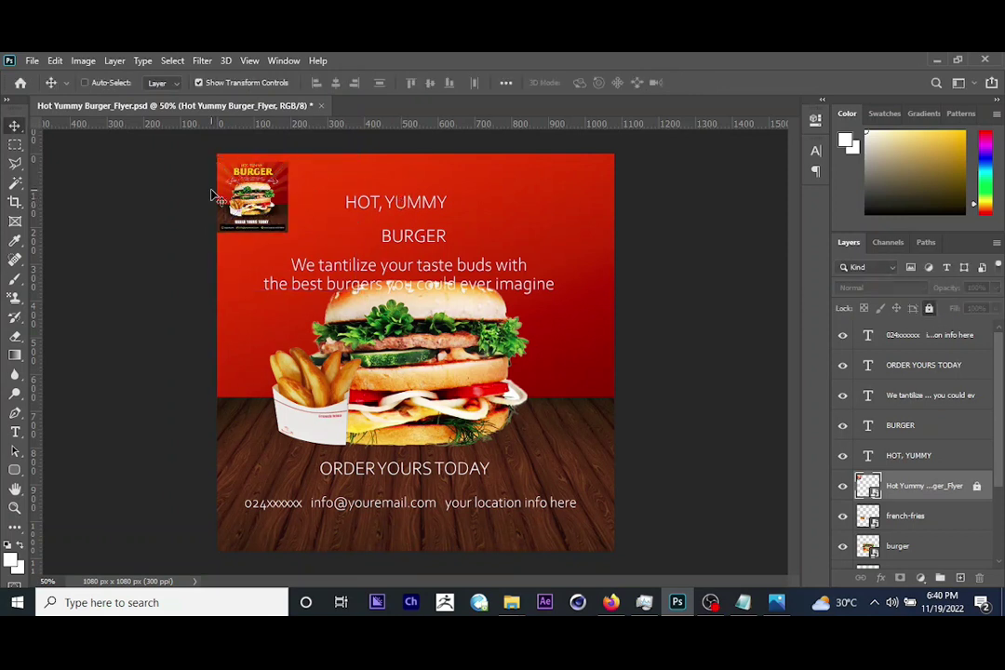
Save the flyer document.
click(32, 61)
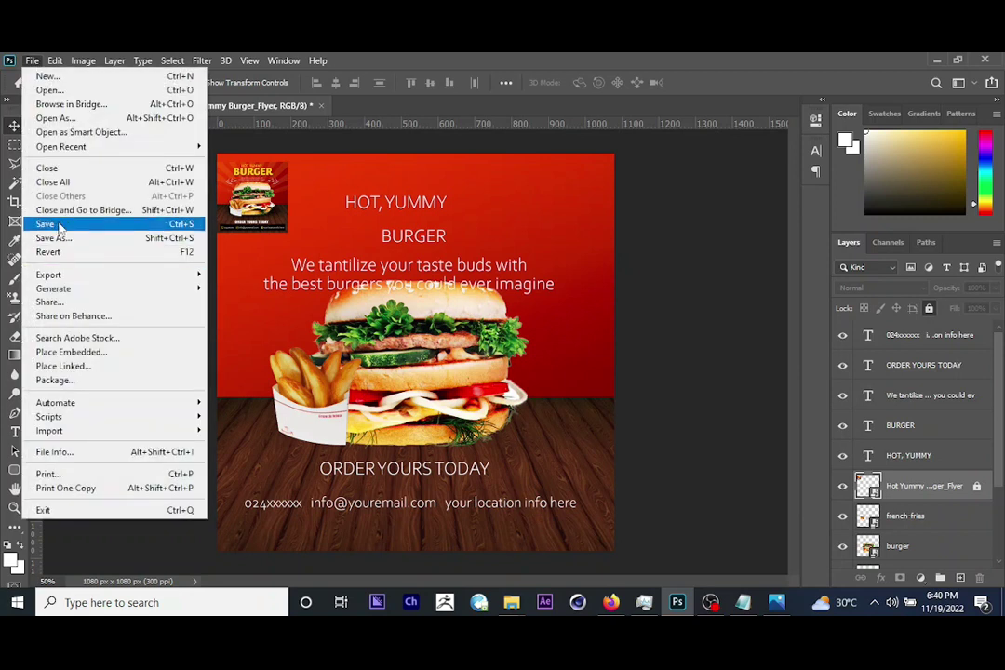
click(46, 232)
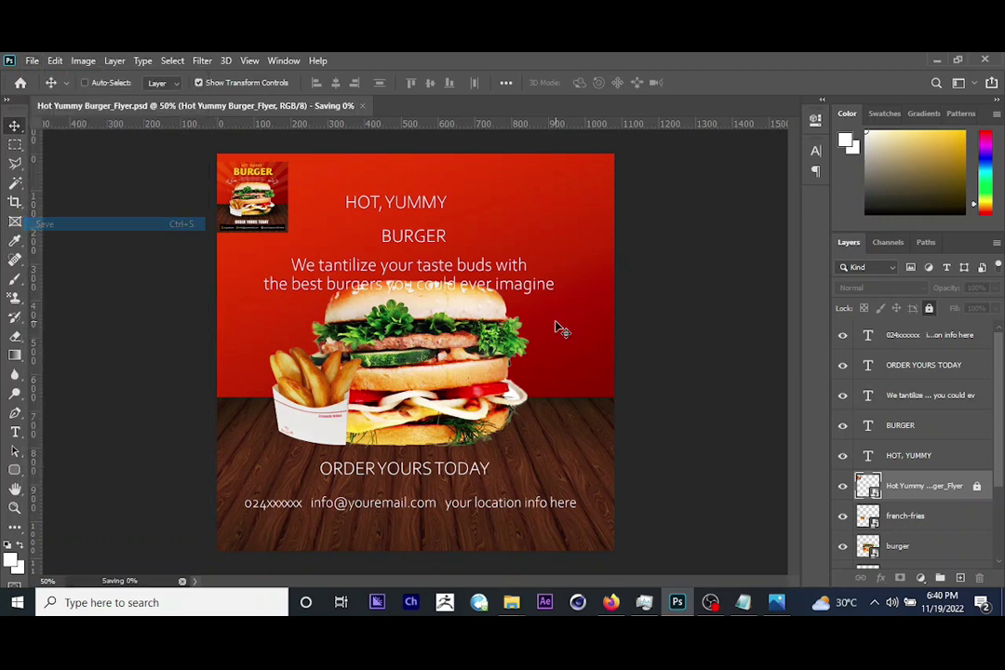
Move the HOT, YUMMY text up near the canvas's top edge.
right_click(407, 206)
click(437, 209)
drag(414, 206, 417, 183)
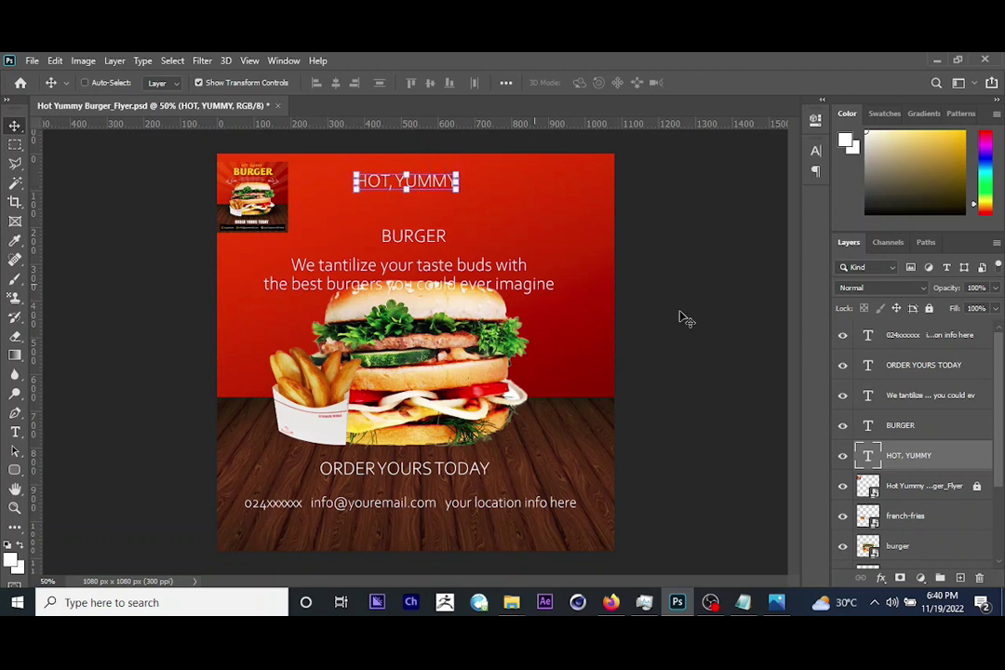
Set the HOT, YUMMY text in Merienda Regular, the font listed for it in the info notes.
click(743, 602)
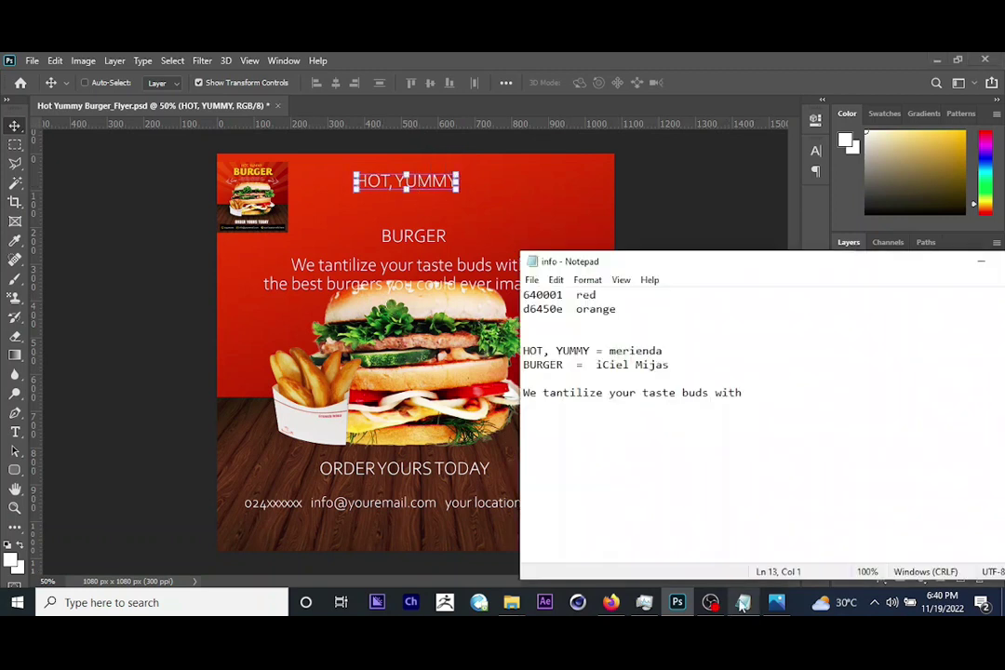
click(605, 351)
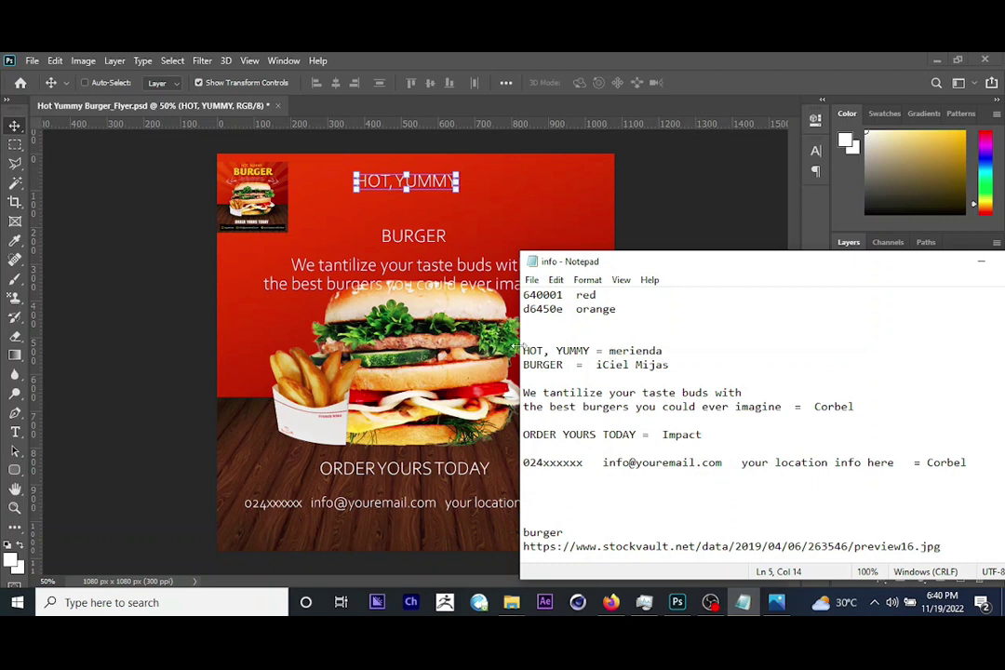
click(514, 296)
click(16, 432)
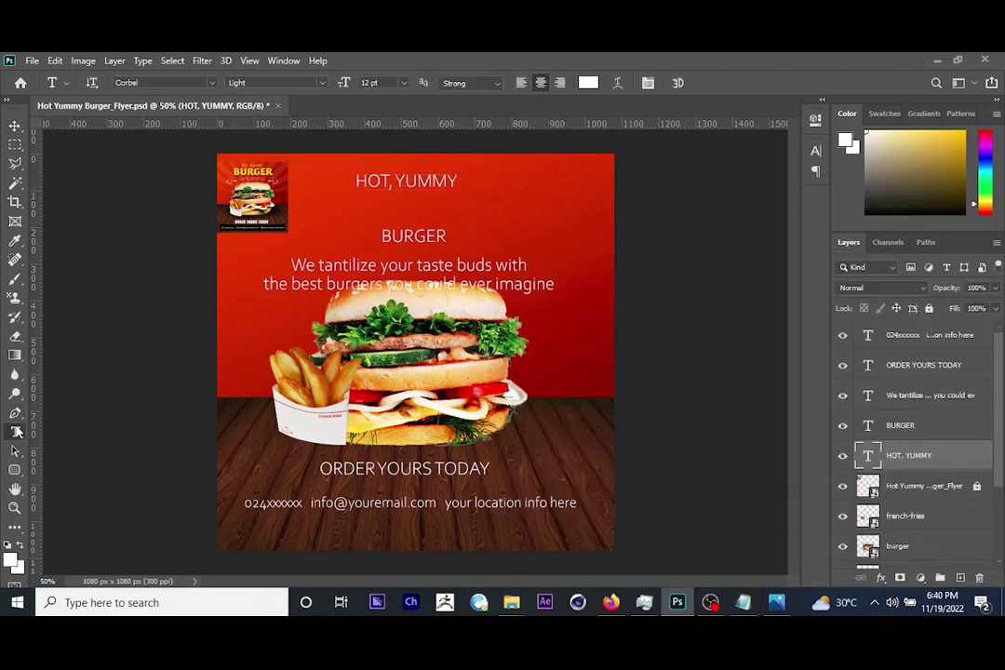
triple_click(401, 180)
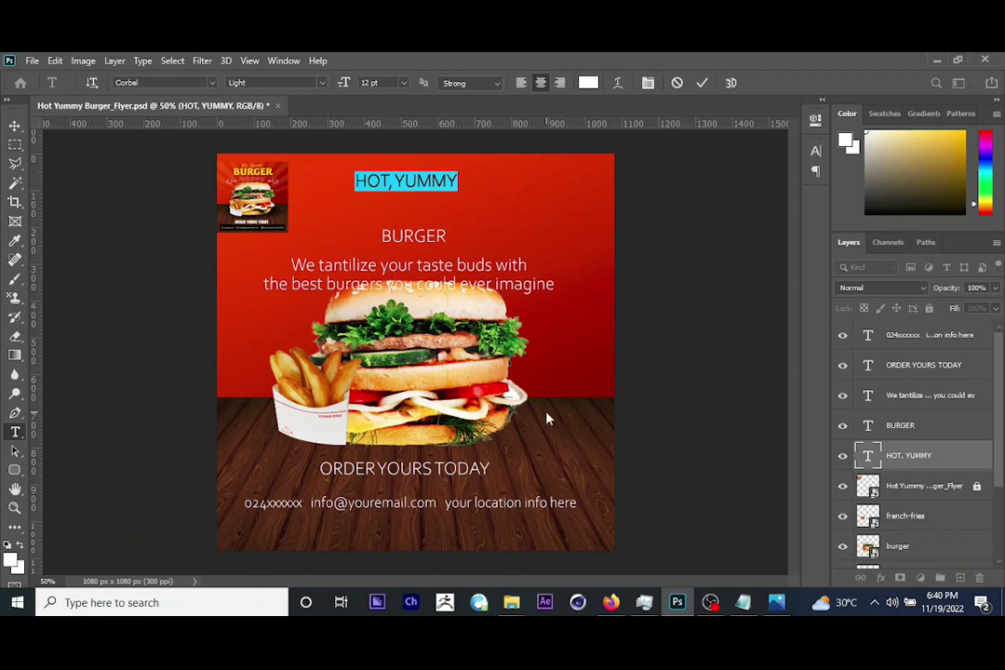
click(743, 603)
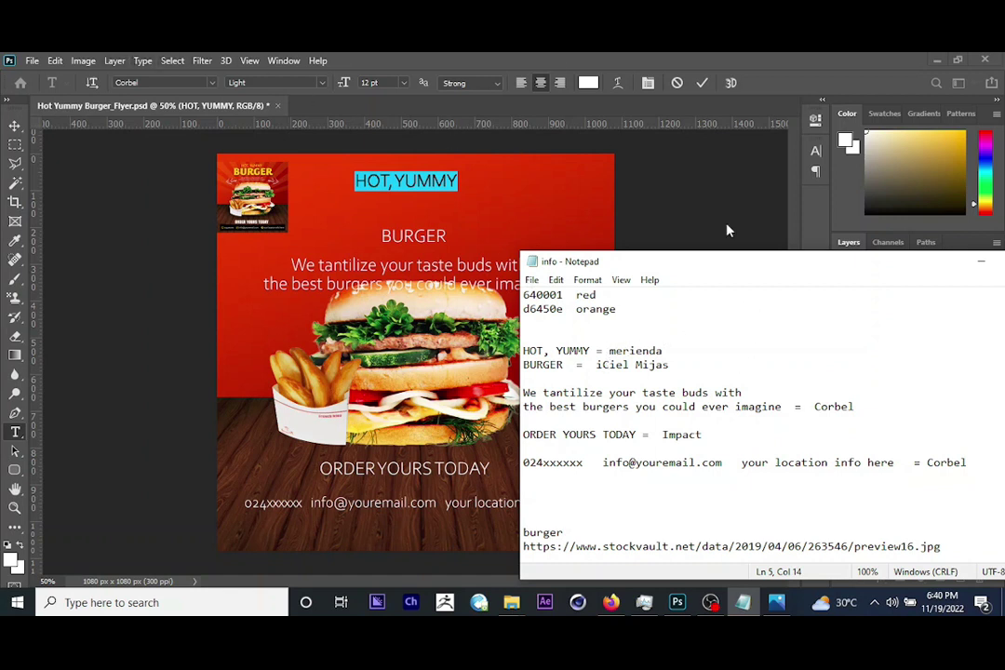
click(554, 60)
click(154, 83)
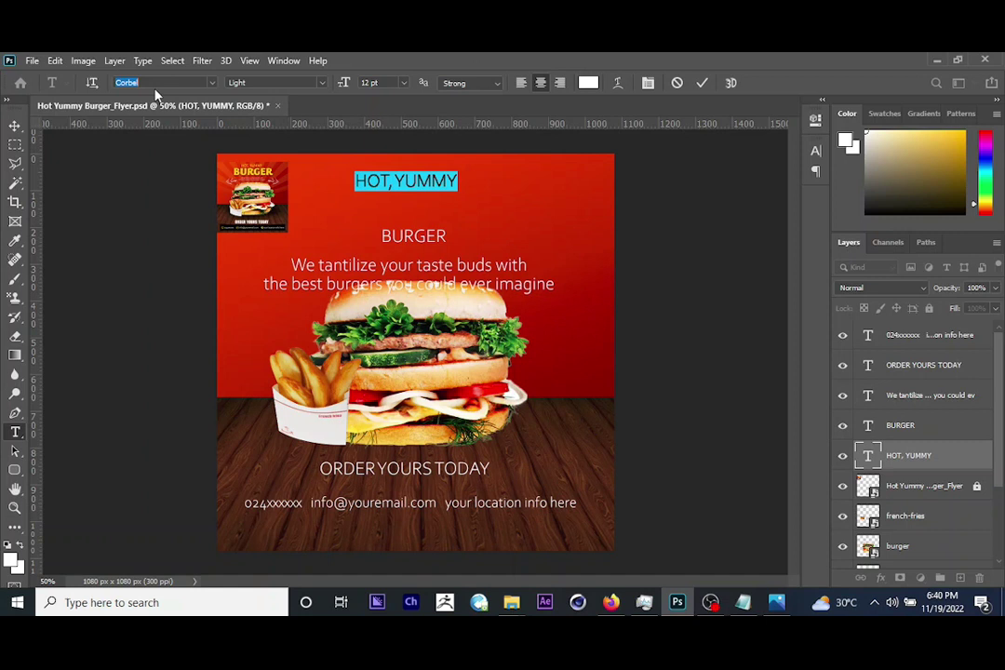
text(merri)
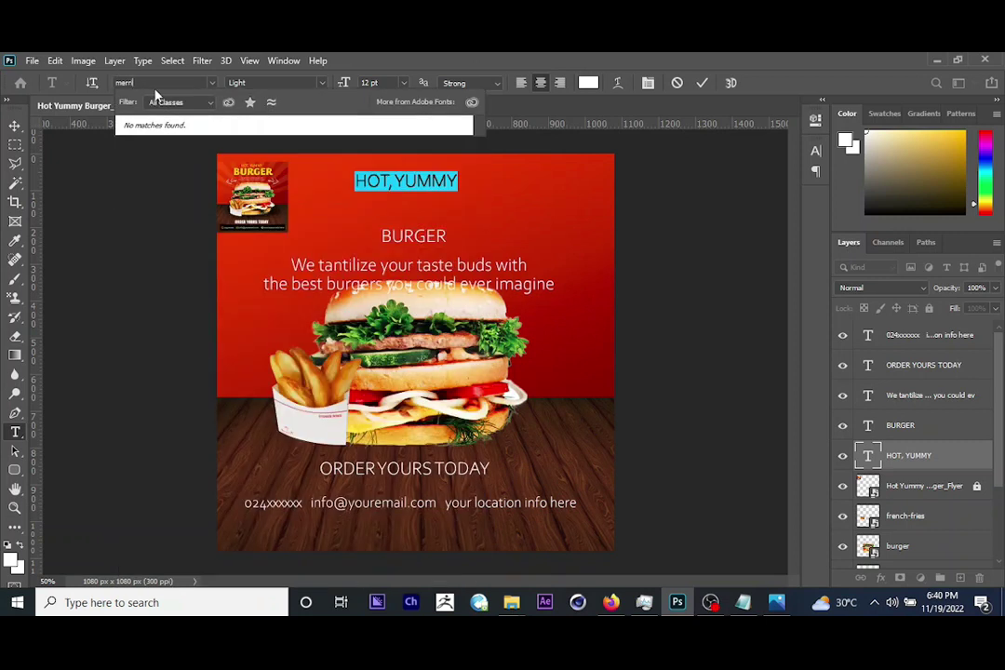
key(BackSpace)
key(BackSpace)
text(ie)
key(Down)
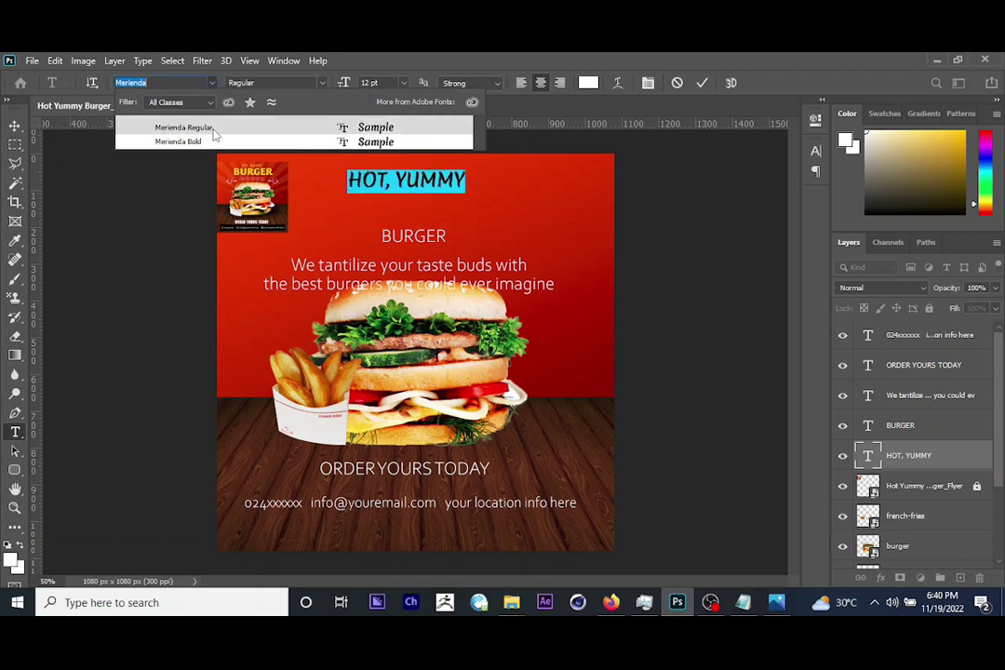
click(213, 132)
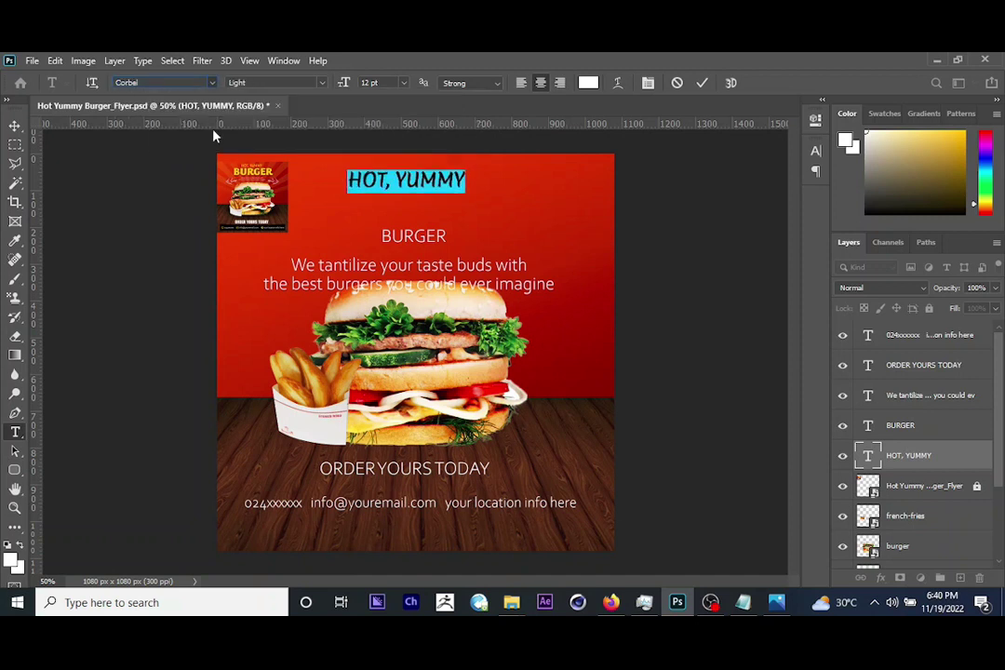
click(14, 128)
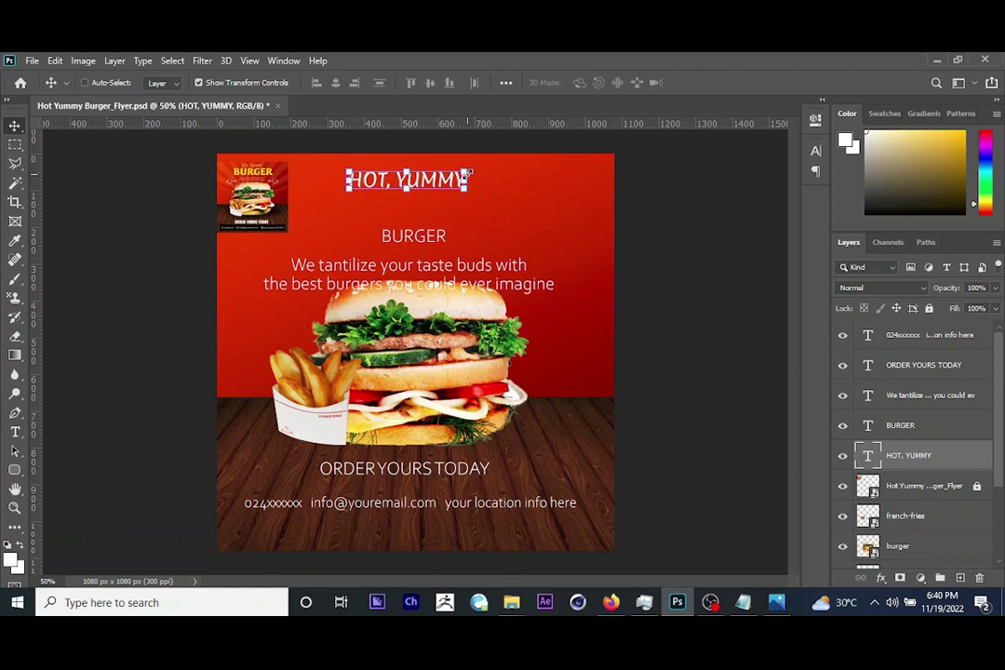
Enlarge the BURGER text to about 34.44 pt and move it up between HOT, YUMMY and the tagline.
right_click(430, 239)
click(442, 246)
key(ctrl+t)
mouse_move(447, 236)
mouse_down()
mouse_move(510, 228)
mouse_move(453, 232)
mouse_move(454, 223)
mouse_up()
key(Return)
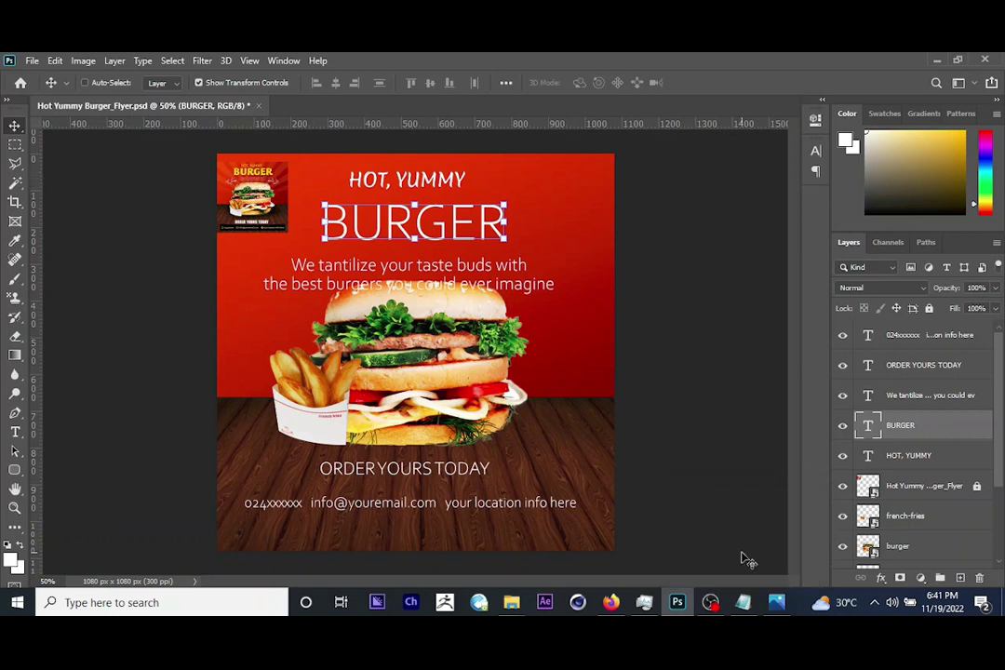
Set the BURGER text in iCiel Mijas Ultra, the font listed for it in the info notes.
click(742, 600)
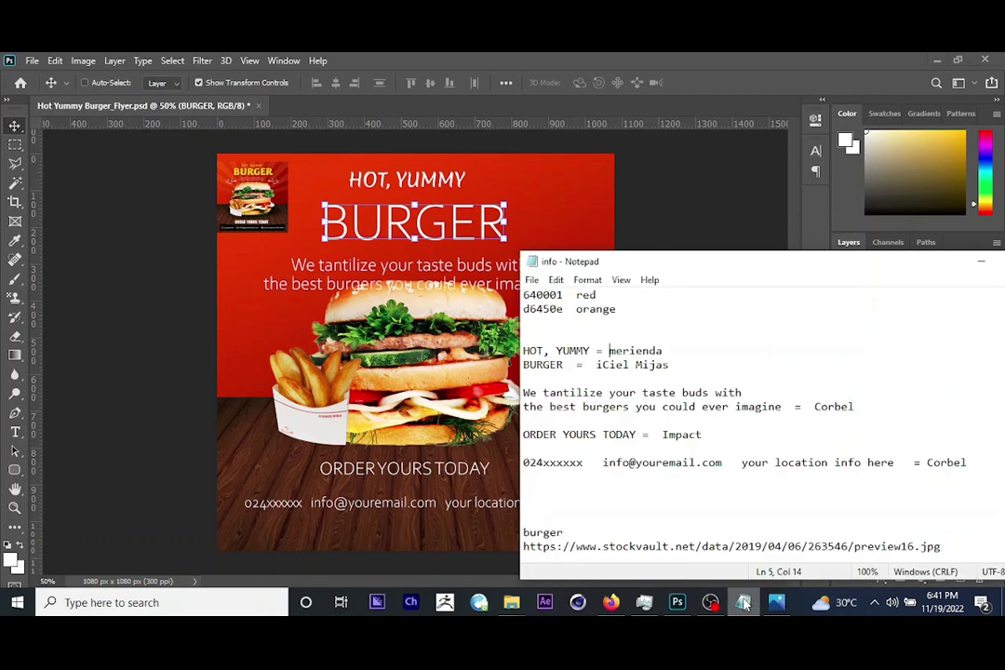
drag(597, 364, 670, 366)
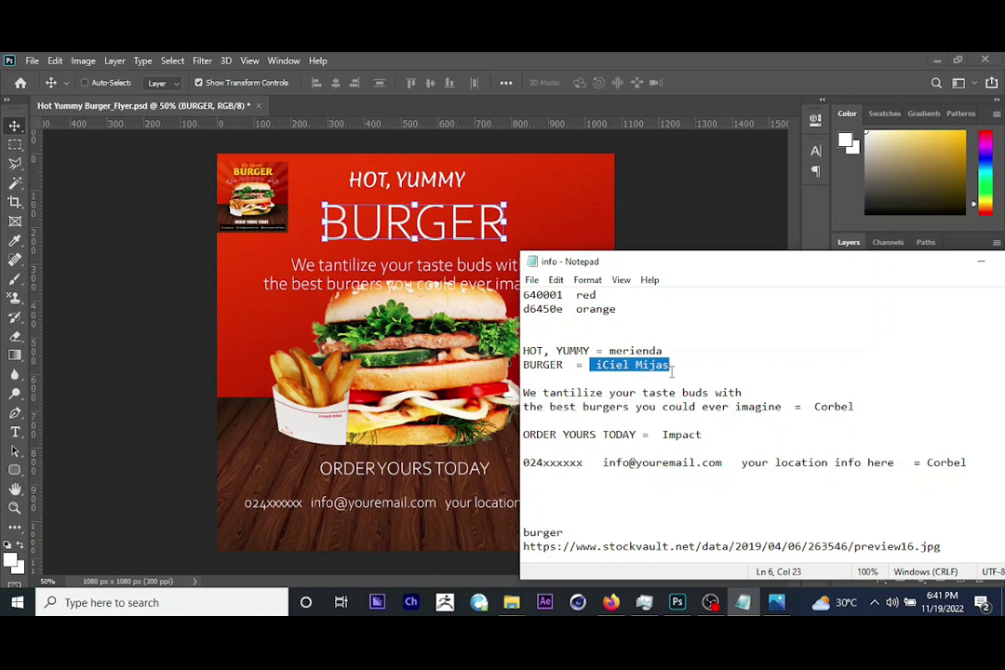
click(288, 407)
key(t)
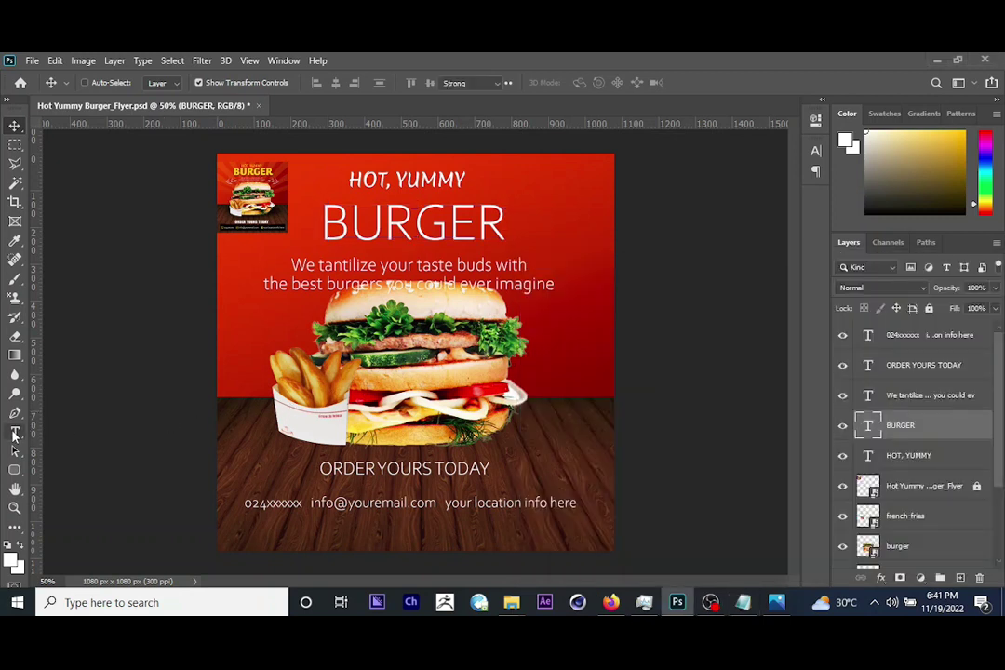
double_click(426, 217)
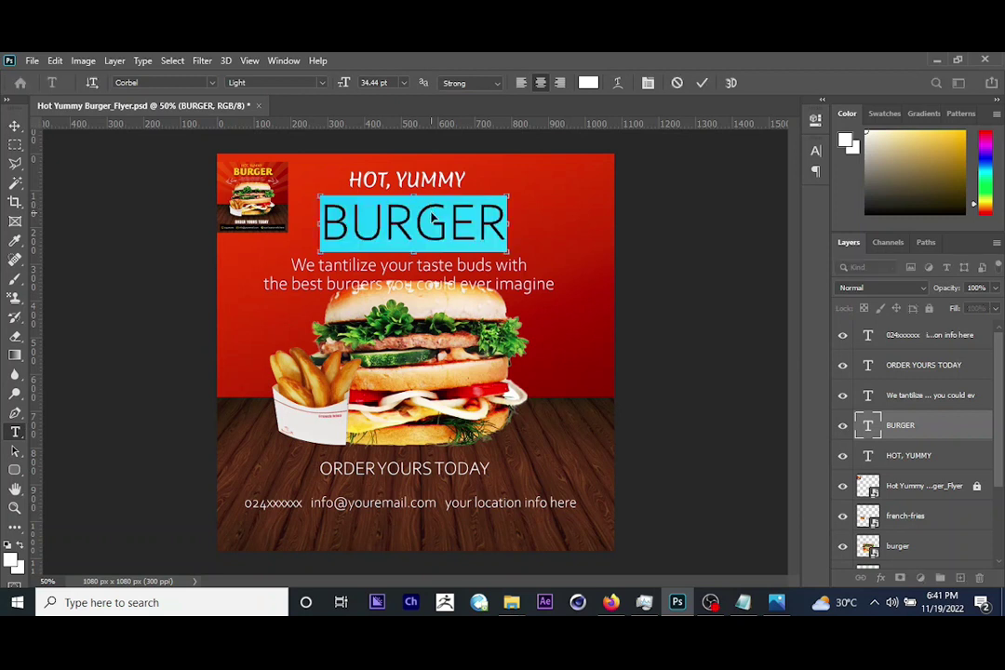
text(iCiel Mijas)
key(ctrl+z)
click(186, 85)
text(iCiel Mijas)
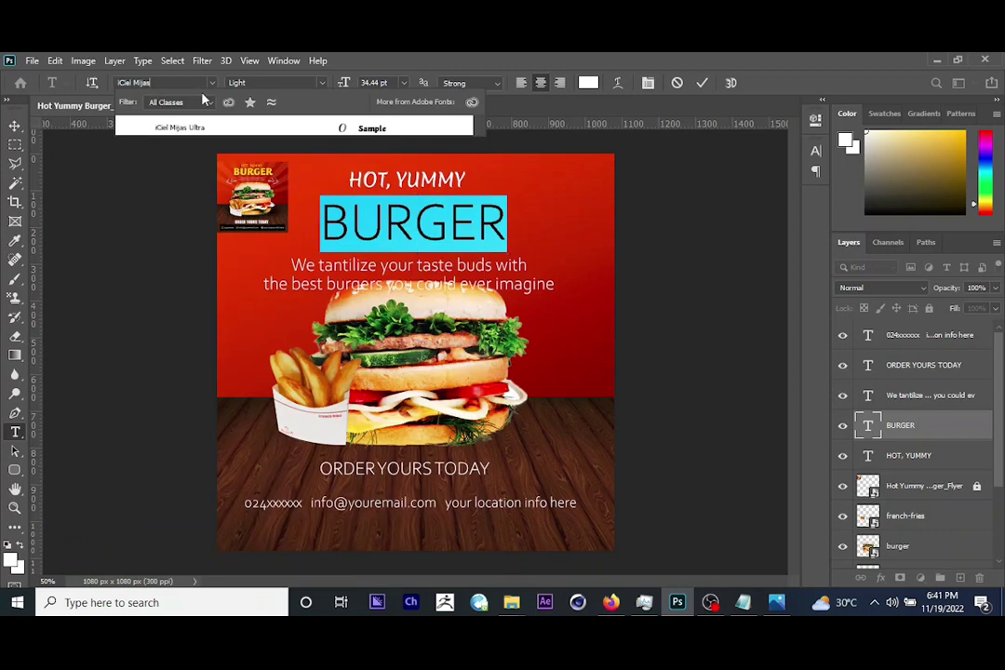
click(180, 128)
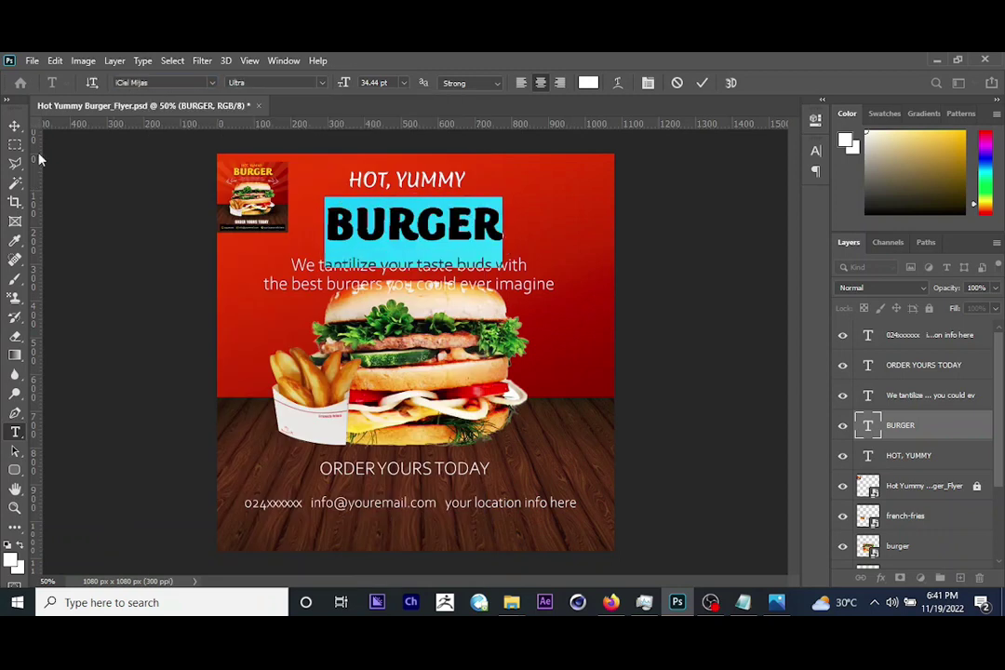
Enlarge the BURGER text slightly and place it just beneath HOT, YUMMY.
click(15, 125)
drag(507, 208, 456, 216)
key(Return)
key(ctrl+t)
key(Return)
key(ctrl+t)
key(Return)
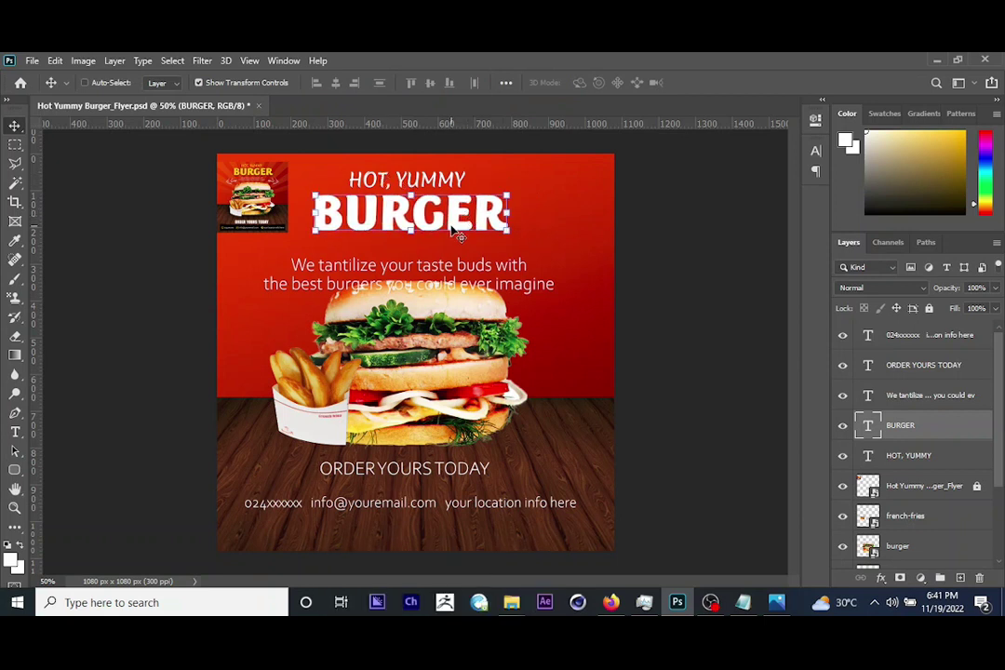
Nudge the BURGER text up a few pixels closer to the HOT, YUMMY line.
key(Up)
key(Up)
key(Up)
key(Up)
key(Up)
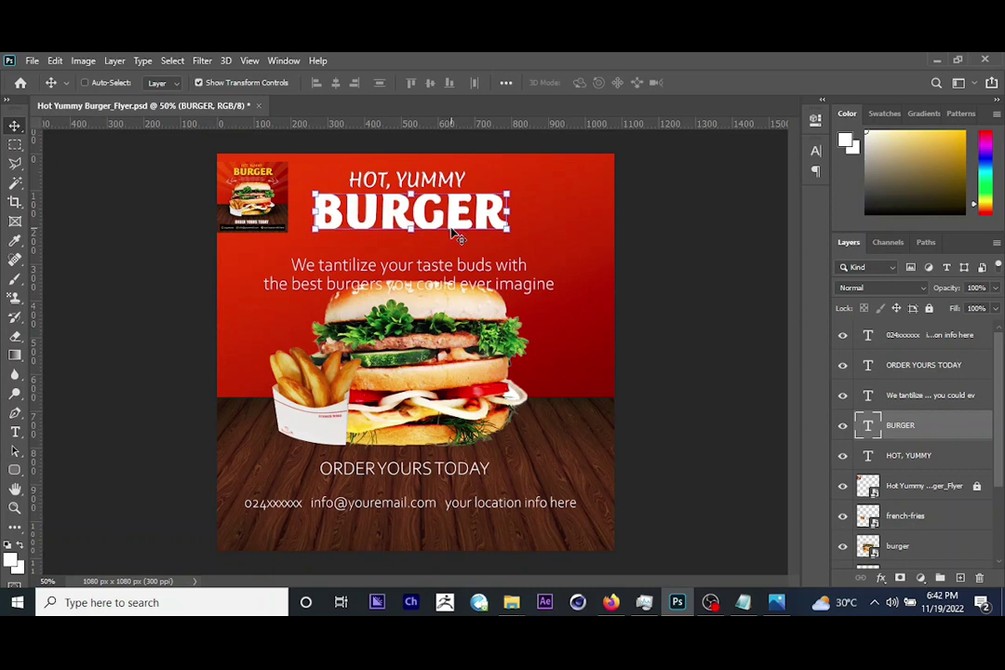
key(Up)
key(Up)
key(Up)
key(Up)
key(Up)
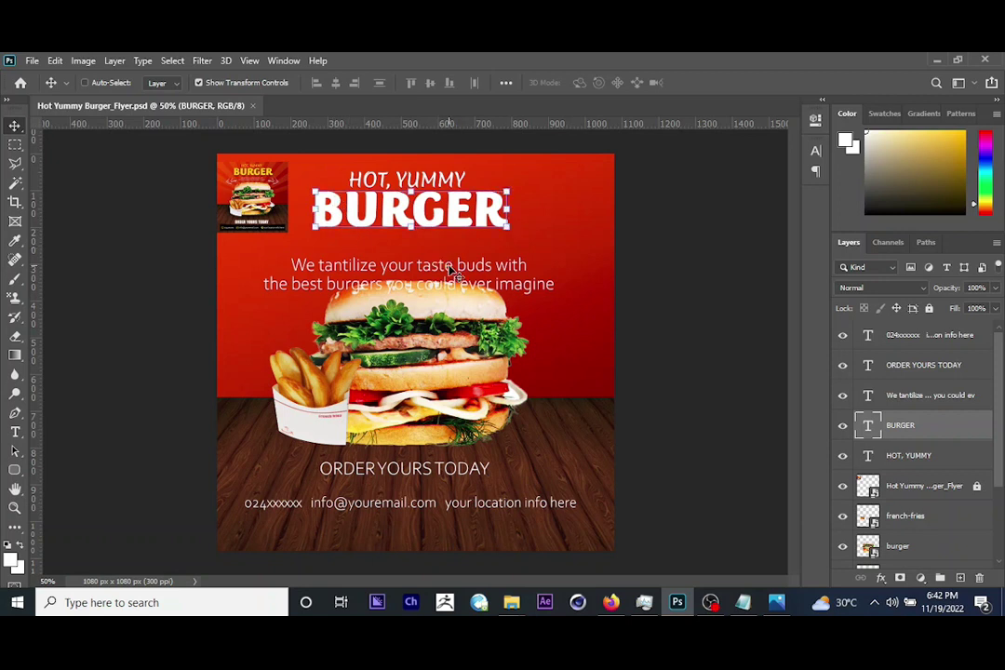
Move the two-line tagline up beneath BURGER and shrink it to about 8.82 pt.
right_click(393, 270)
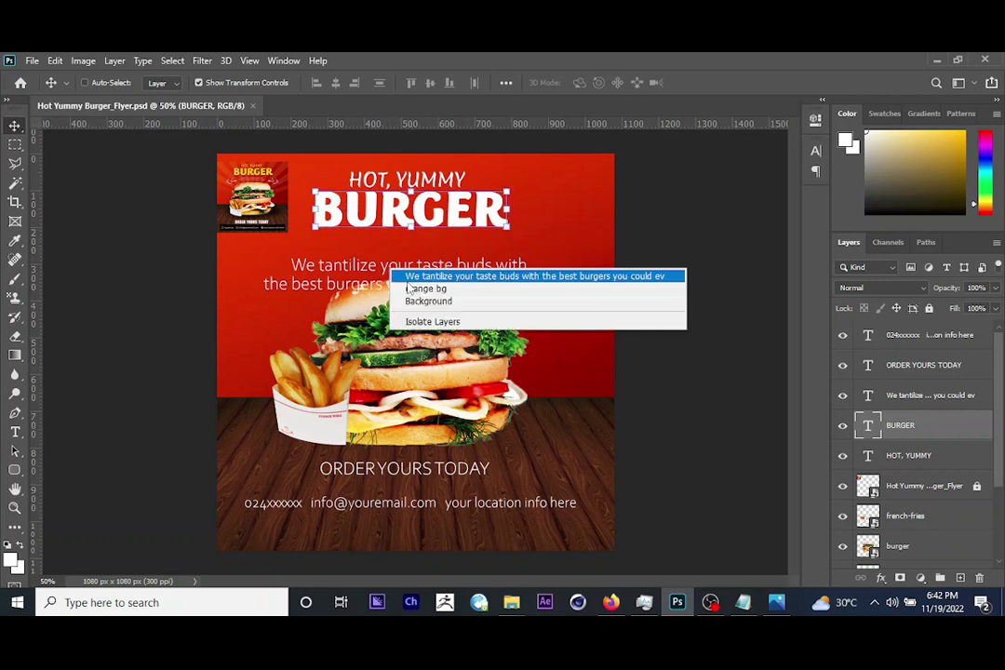
click(406, 276)
drag(402, 284, 401, 262)
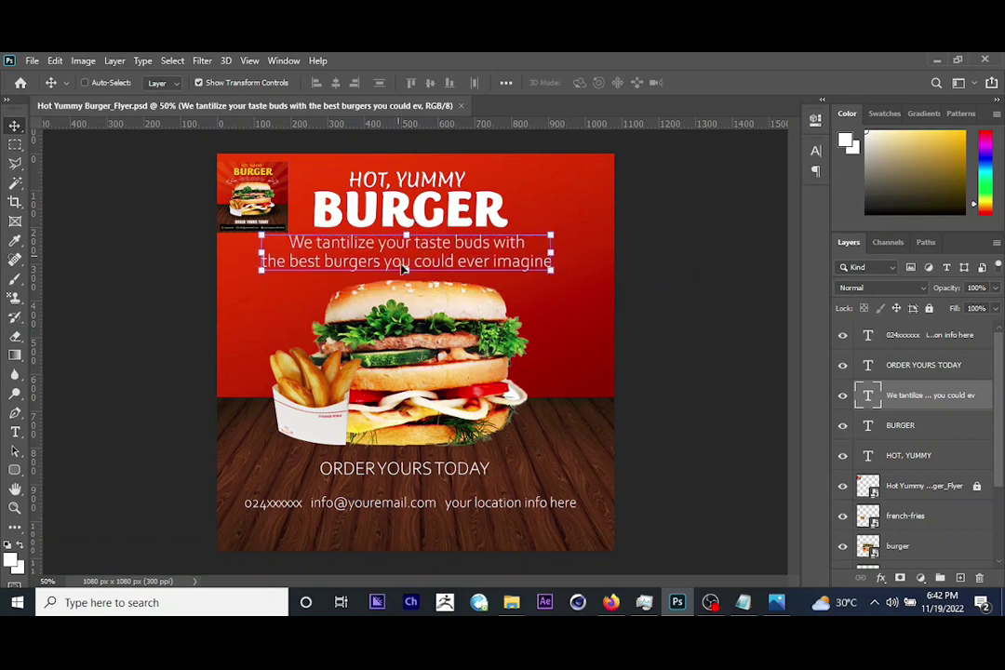
drag(551, 237, 483, 254)
key(Return)
Set the tagline text in Corbel Light, using the font listed for it in the info notes.
key(alt+Tab)
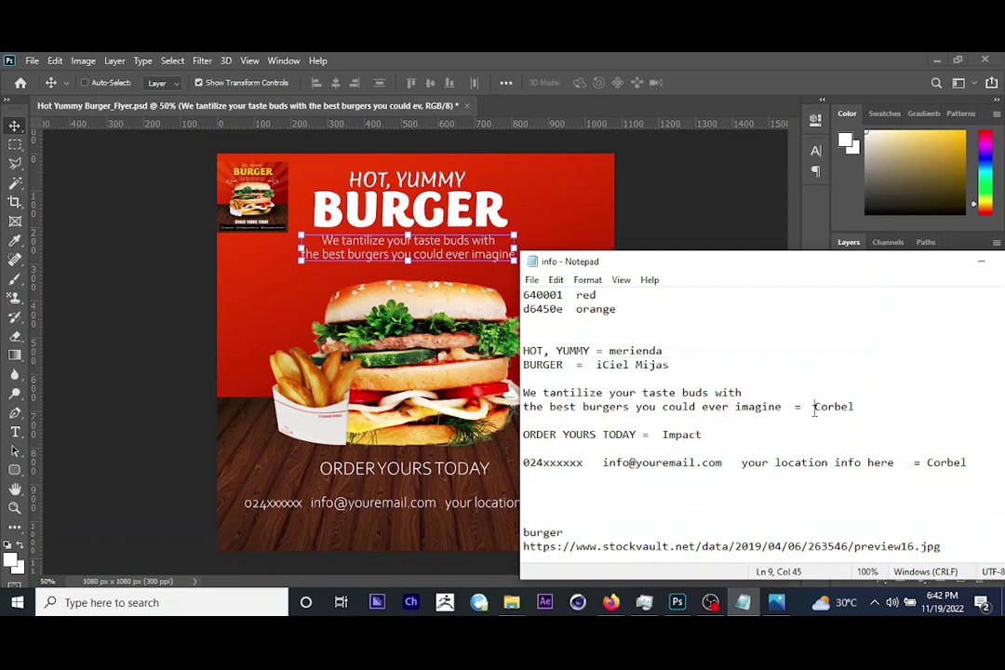
drag(815, 407, 856, 407)
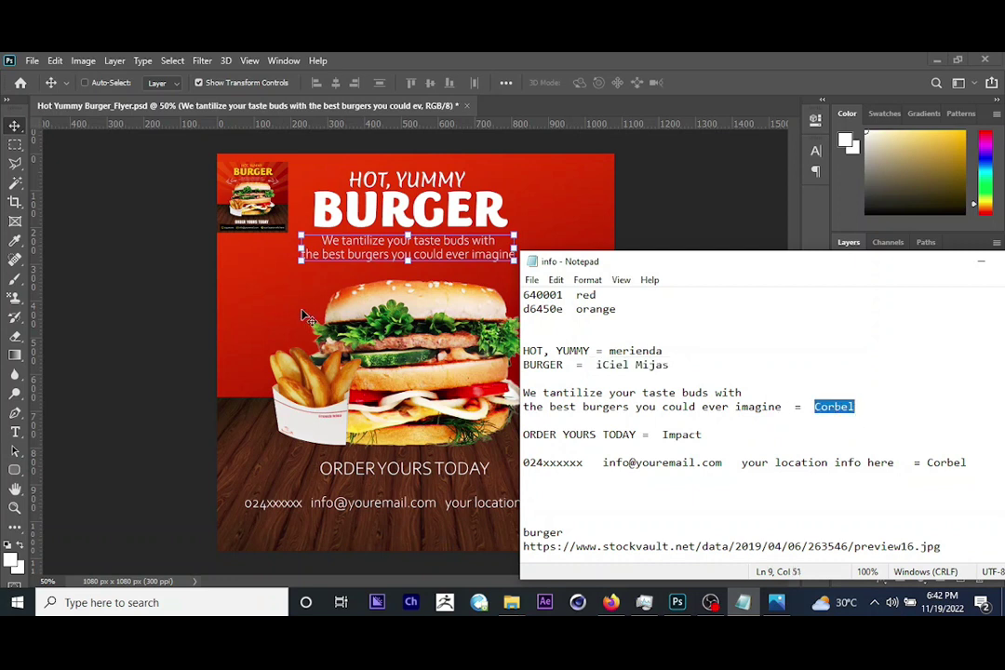
click(237, 269)
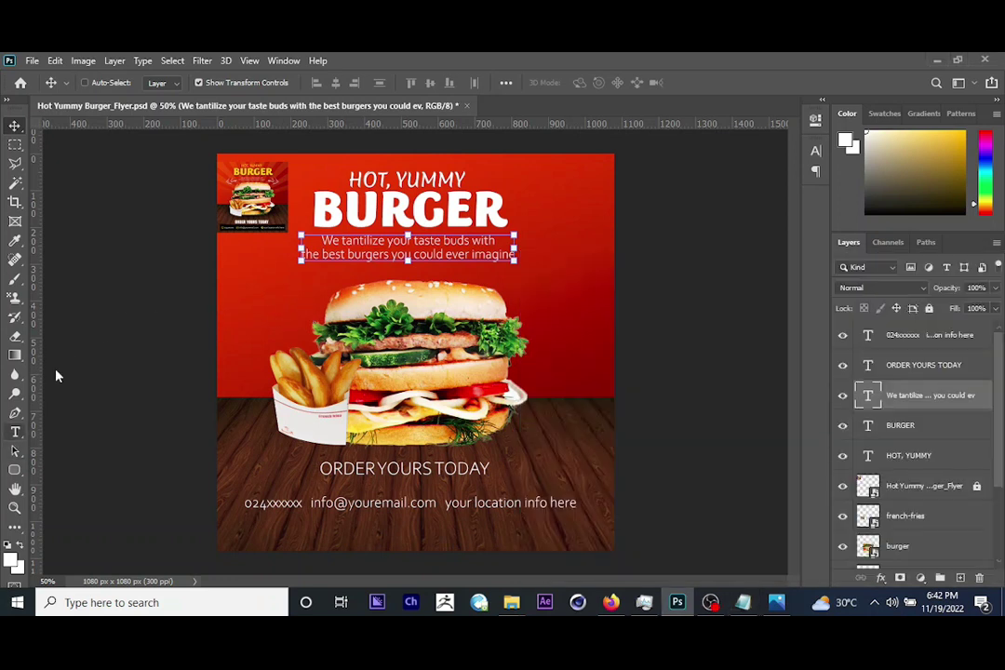
key(t)
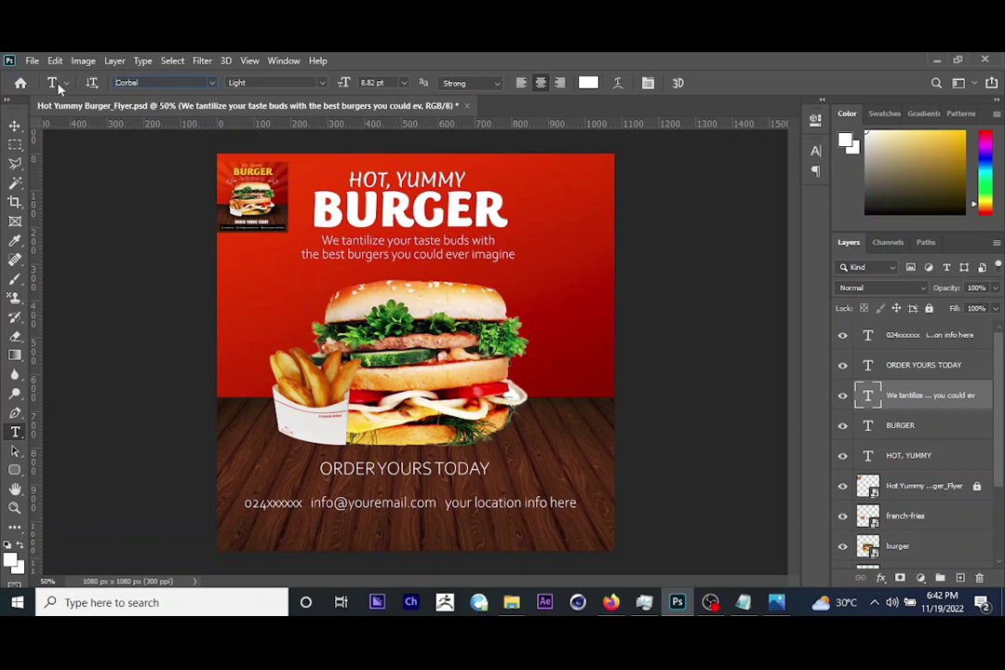
click(127, 81)
text(Corbel)
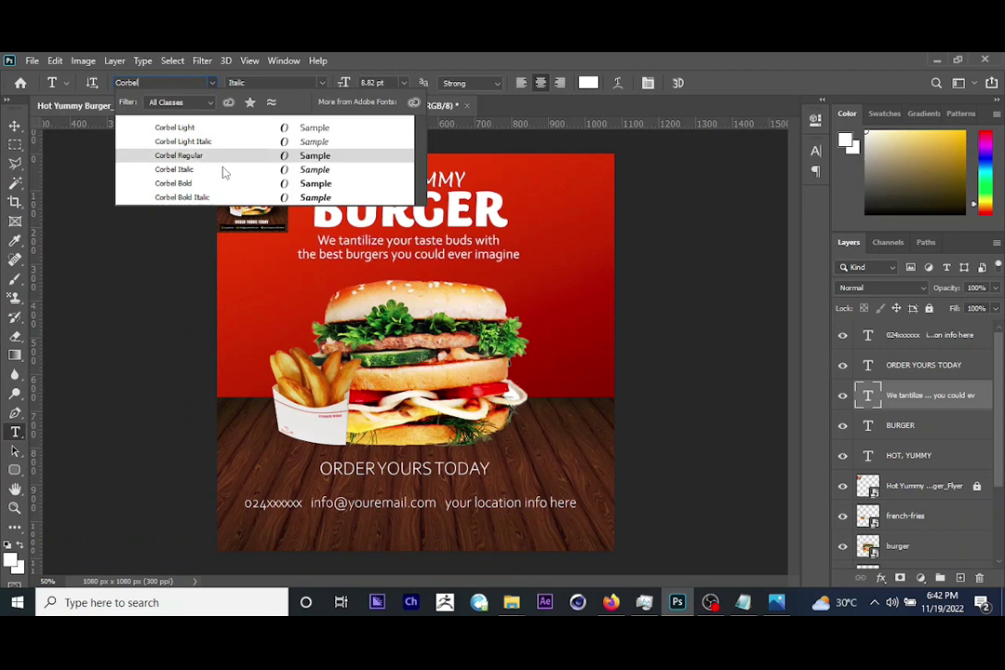
click(175, 127)
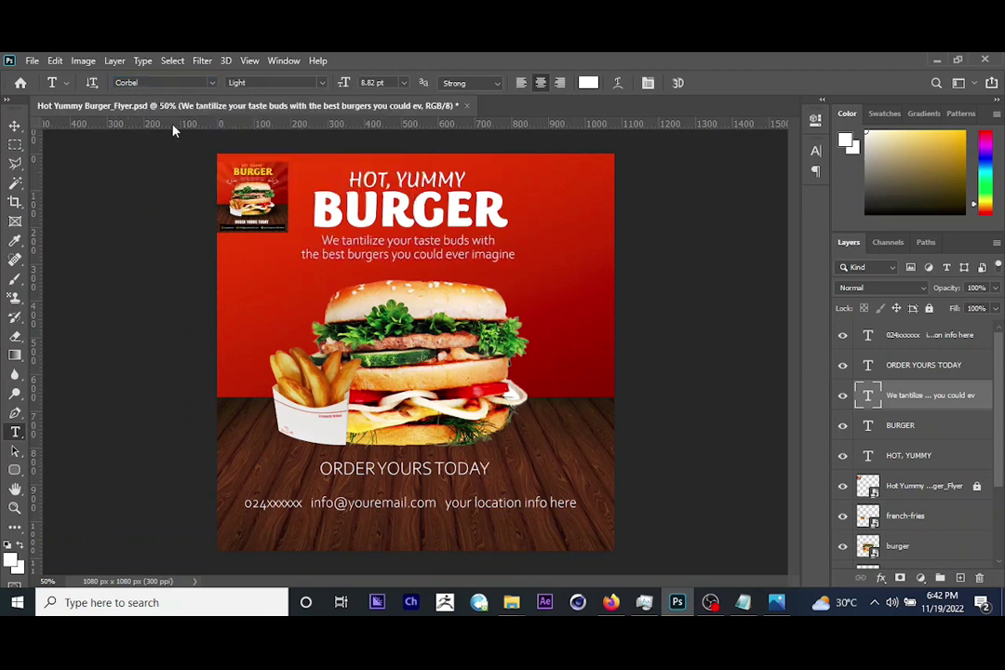
Scale the tagline down to about 82% and nudge it up closer beneath BURGER.
click(15, 124)
drag(516, 236, 495, 239)
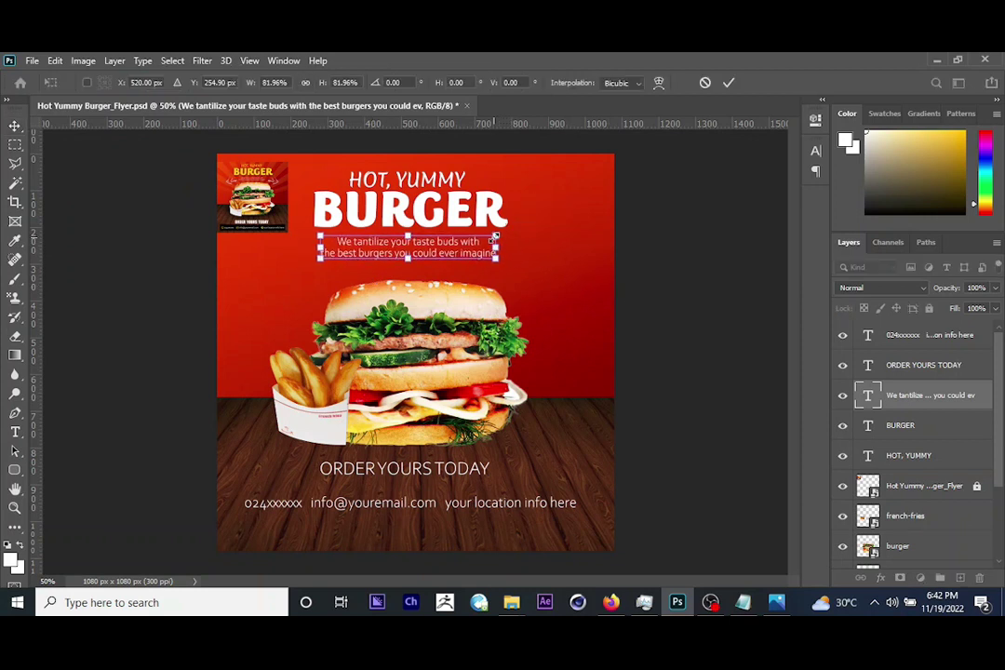
key(Return)
key(Up)
key(Up)
key(Up)
key(Up)
key(Up)
key(Up)
key(Up)
key(Up)
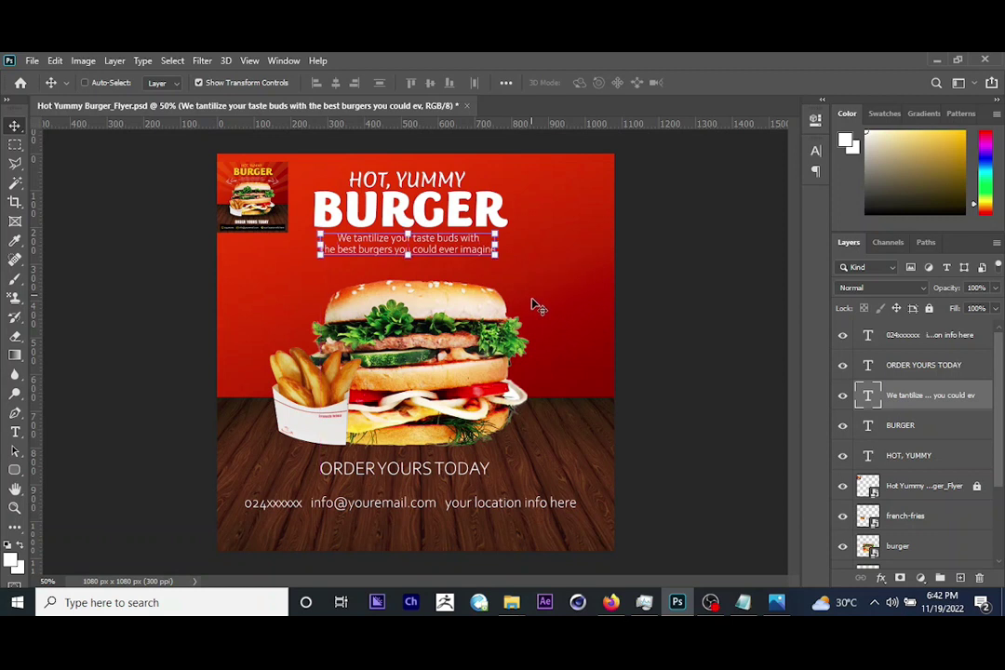
Enlarge the BURGER text slightly and move it down a little to sit just above the tagline.
right_click(459, 227)
click(479, 225)
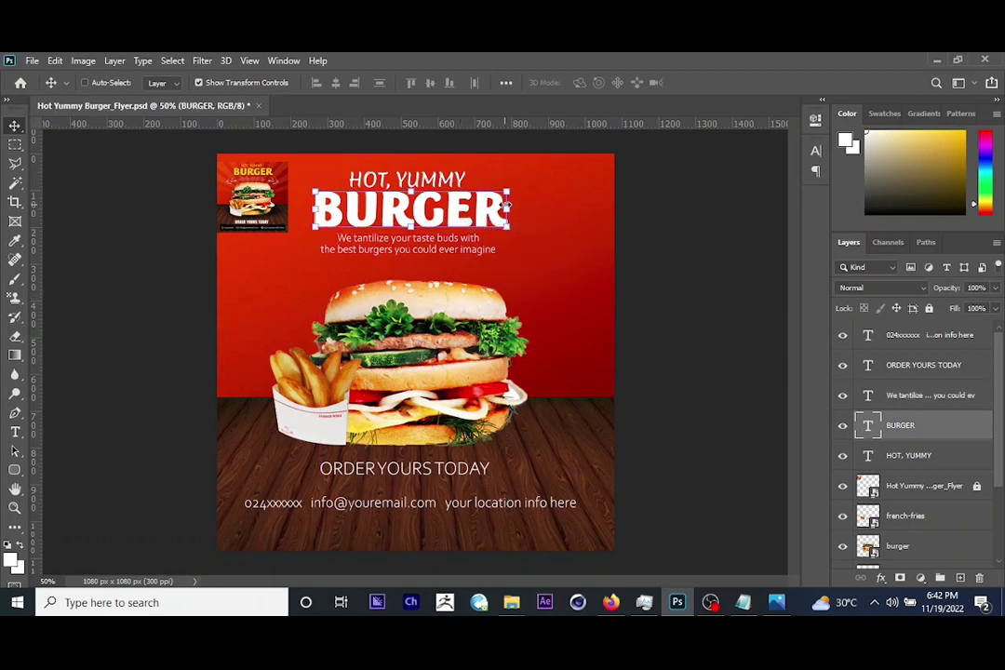
drag(507, 193, 531, 180)
key(Return)
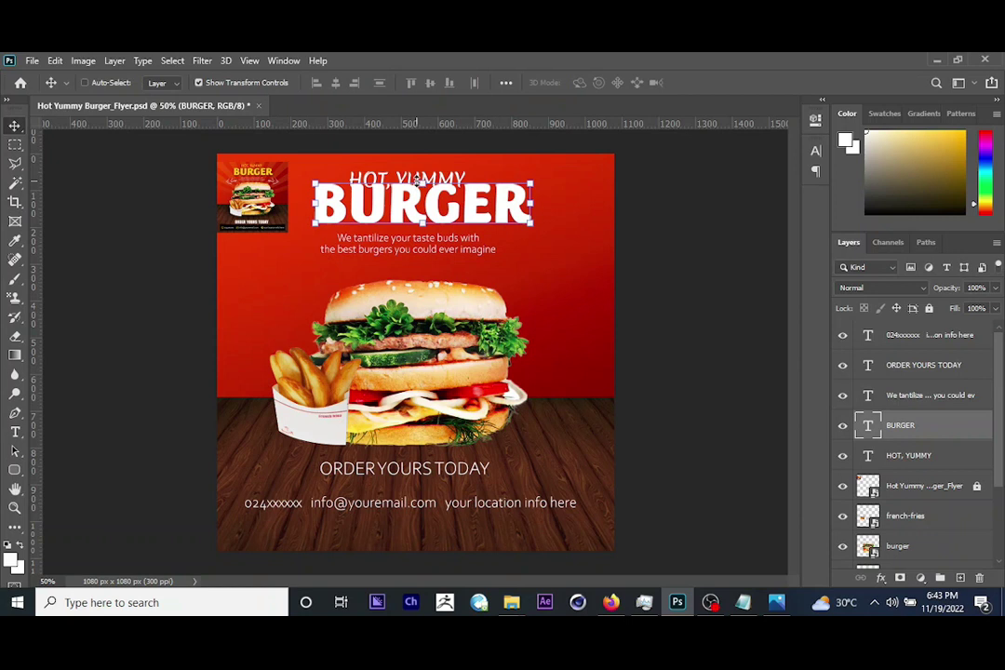
drag(416, 177, 426, 179)
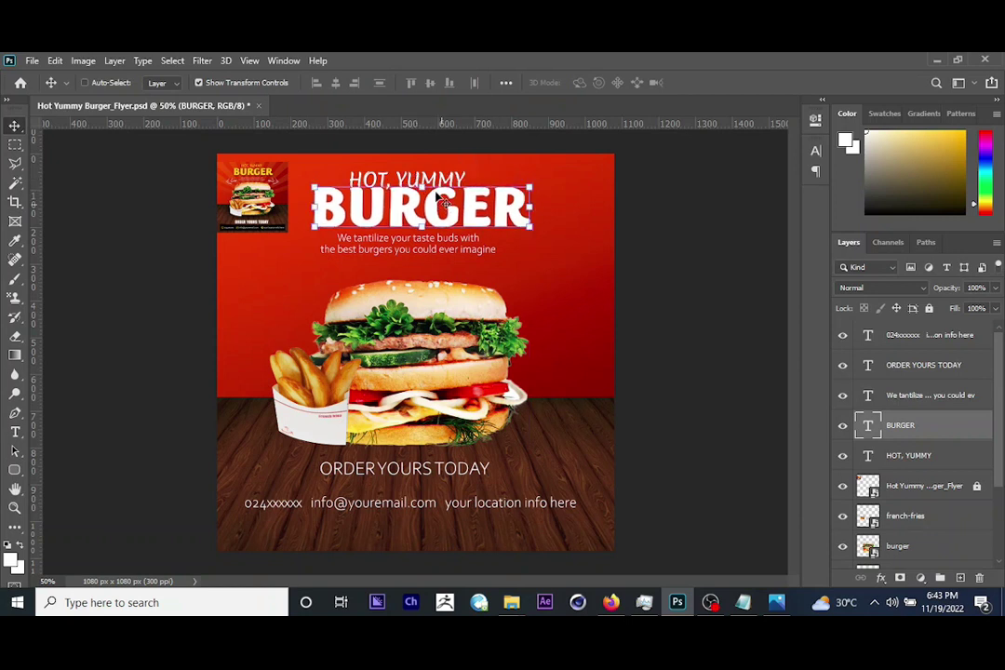
Move the HOT, YUMMY text up slightly so it clears the enlarged BURGER text.
key(g)
right_click(426, 178)
click(15, 125)
right_click(416, 179)
click(449, 186)
drag(447, 221, 445, 213)
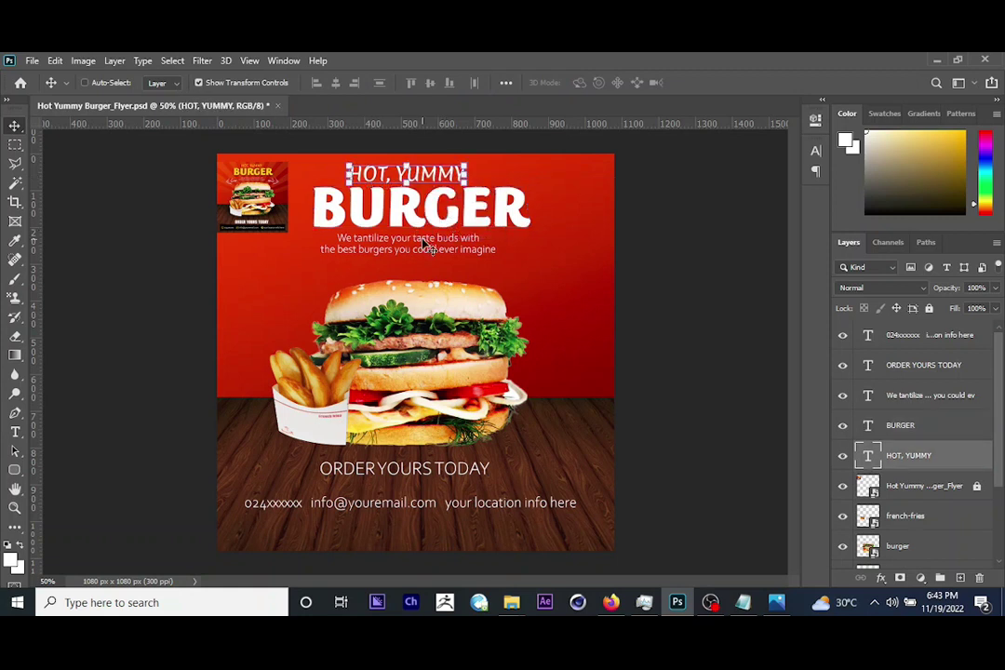
Shift the tagline slightly right to center it on the canvas beneath BURGER.
right_click(426, 243)
click(445, 249)
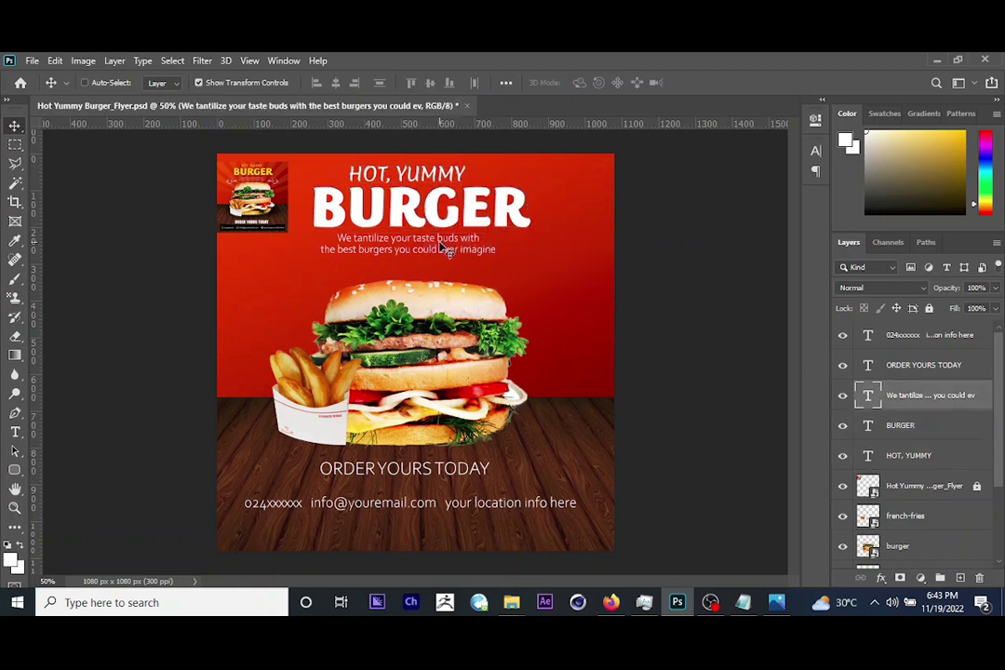
drag(445, 246, 452, 247)
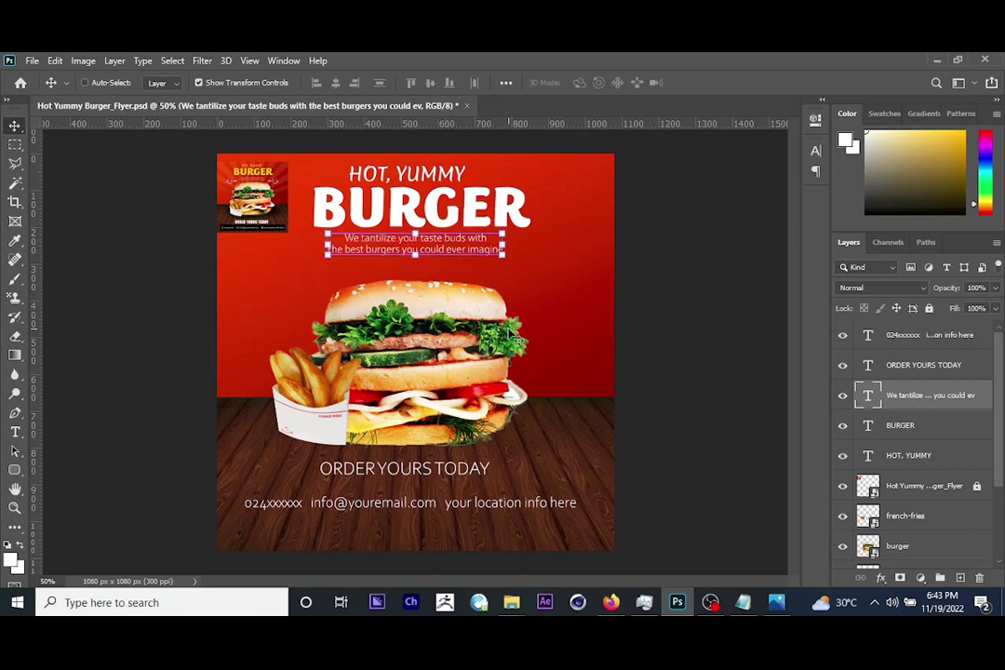
Shift the HOT, YUMMY text slightly right to align it with the tagline's center.
right_click(404, 181)
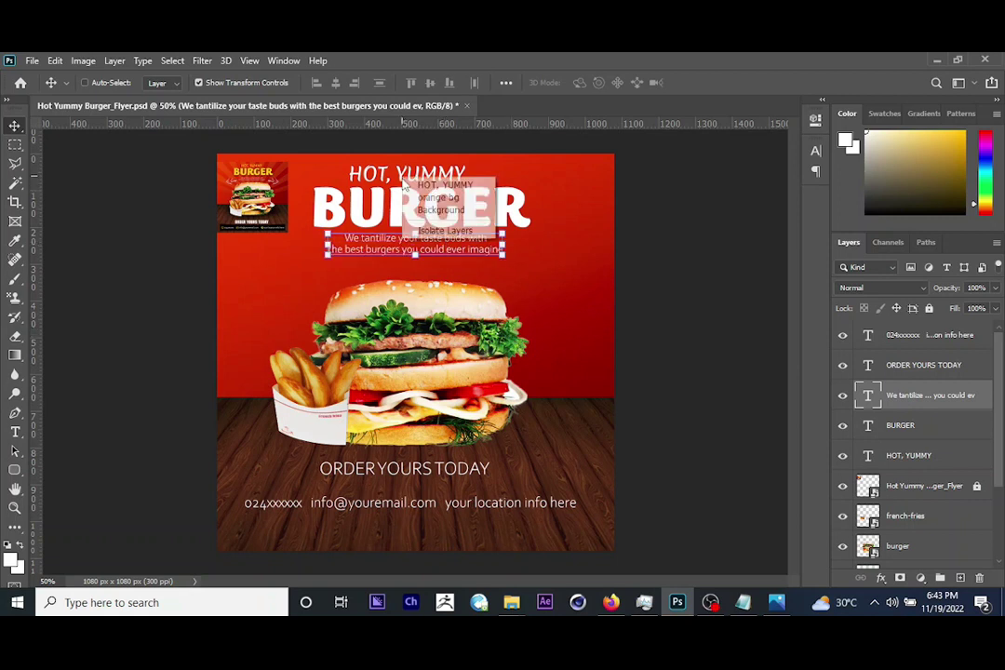
click(438, 185)
mouse_move(409, 175)
mouse_down()
mouse_move(430, 162)
mouse_move(395, 182)
mouse_up()
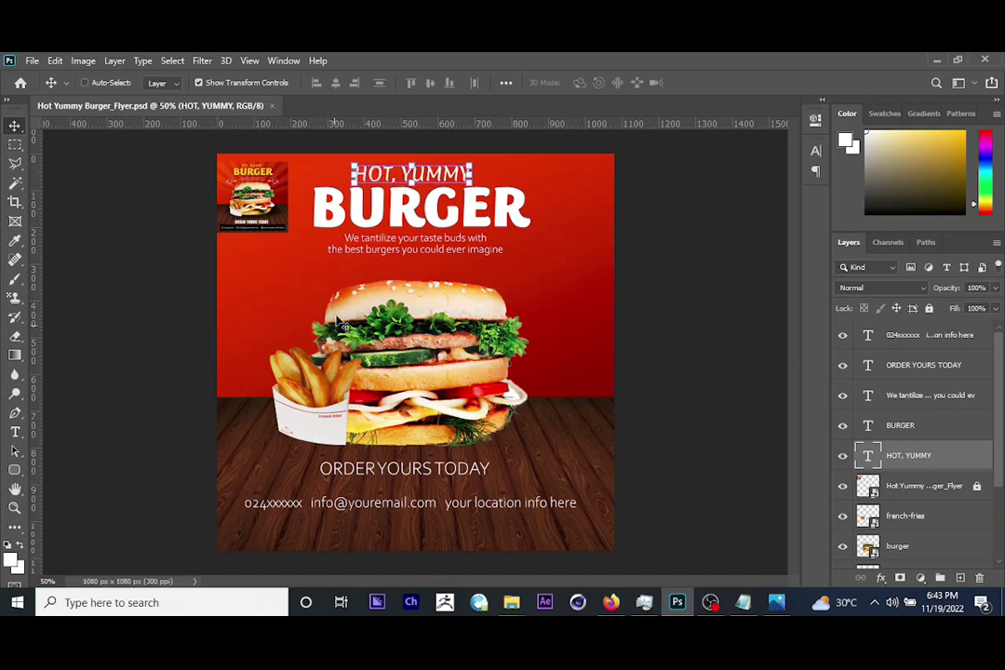
Select the ORDER YOURS TODAY text layer and copy its listed font name, Impact, from the info notes.
right_click(420, 471)
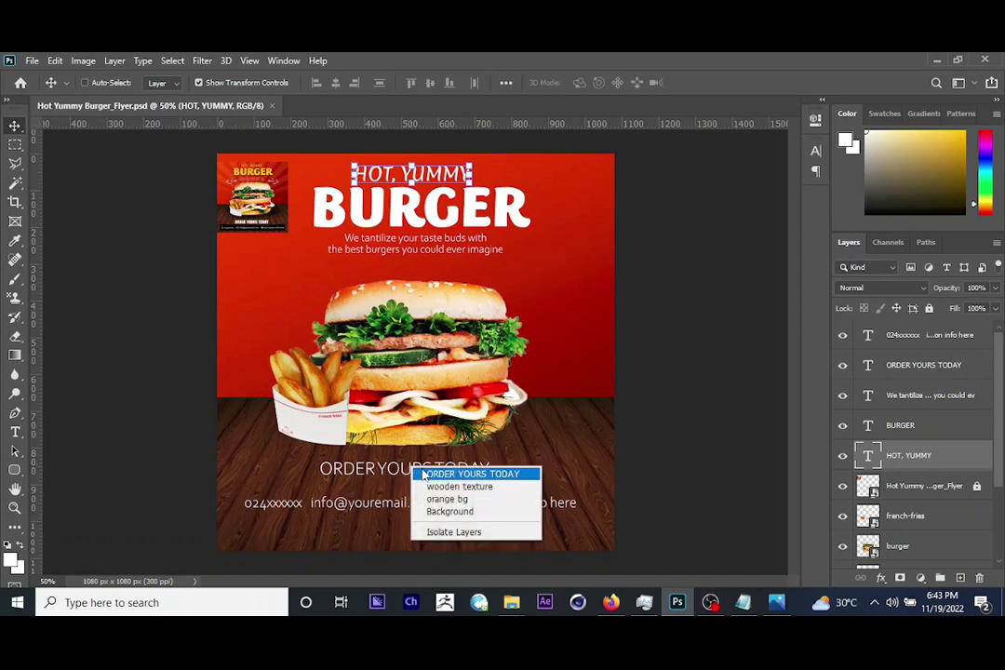
click(471, 474)
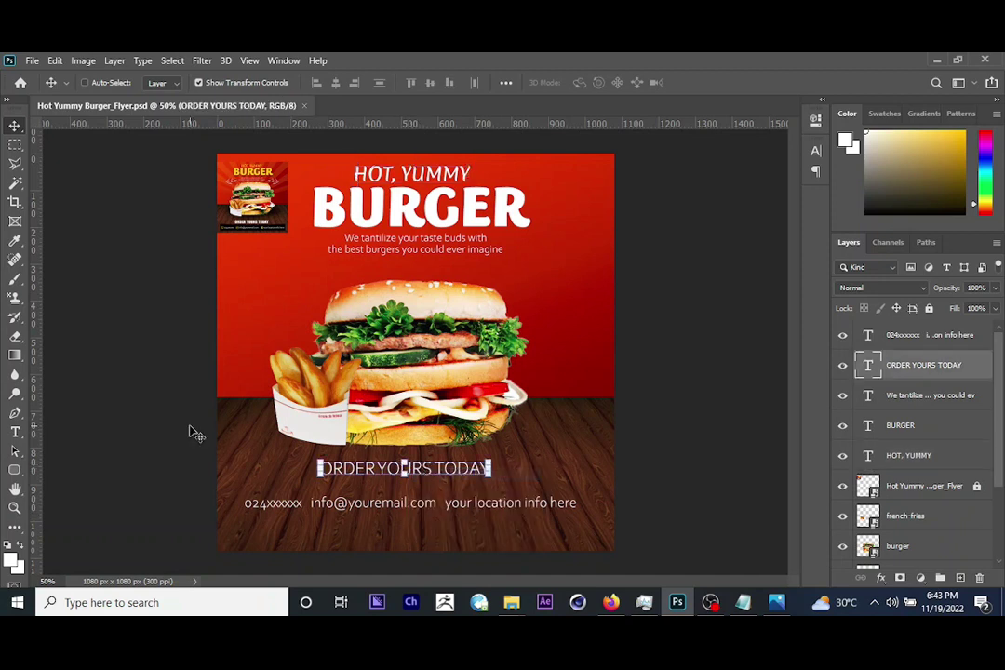
click(742, 602)
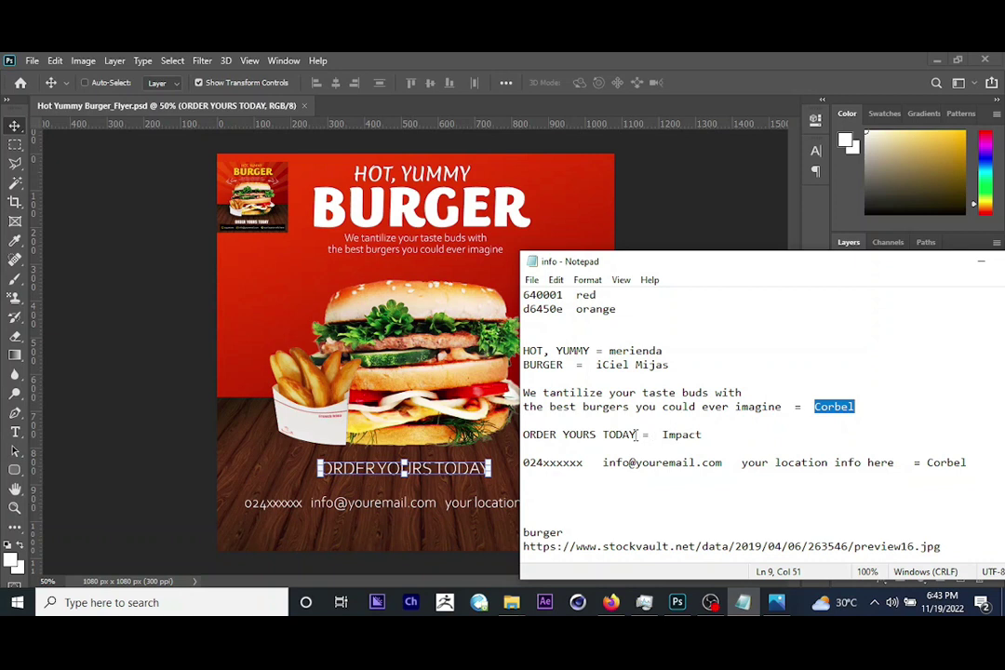
click(658, 434)
drag(706, 438, 664, 437)
key(ctrl+c)
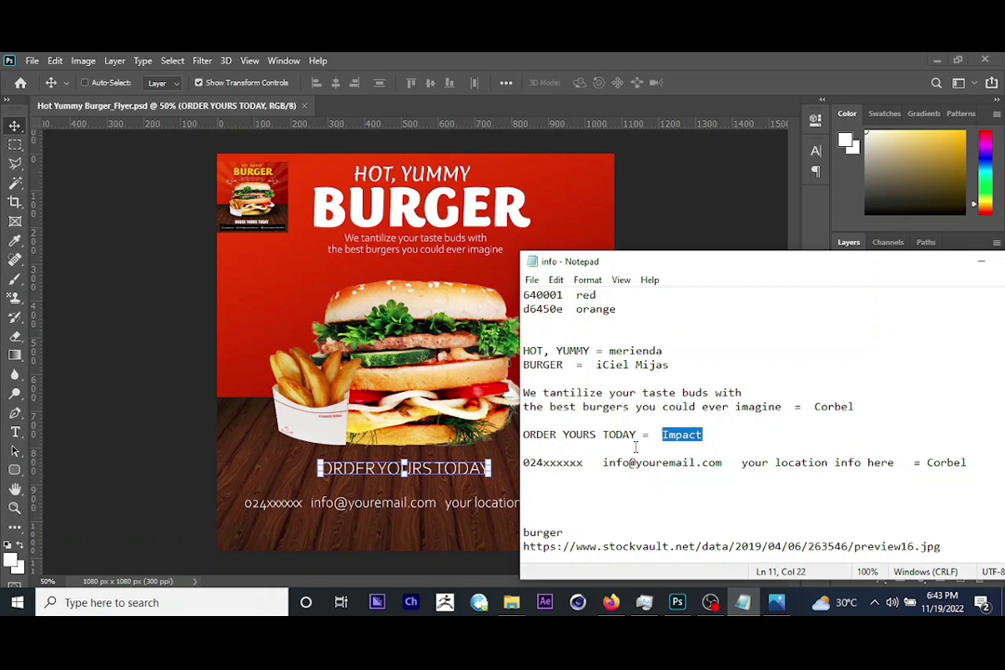
click(430, 416)
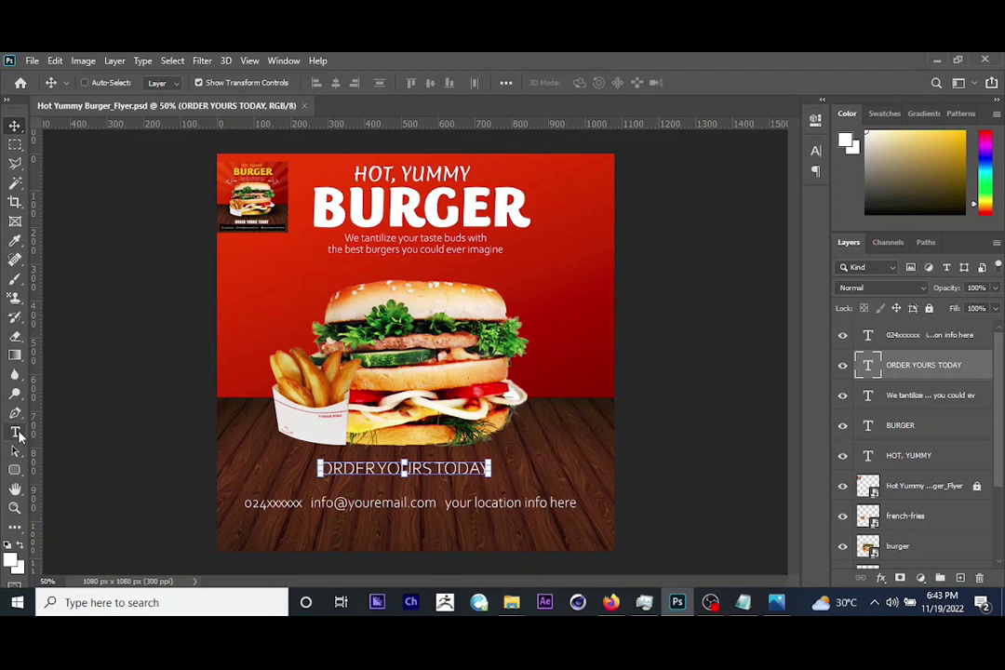
key(t)
triple_click(381, 470)
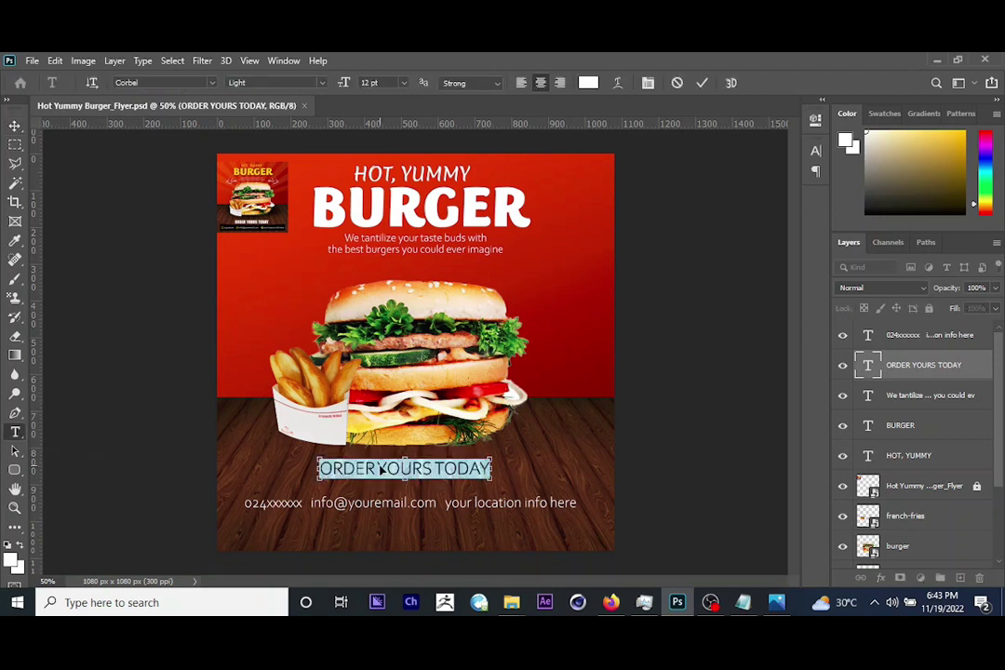
click(149, 83)
key(ctrl+v)
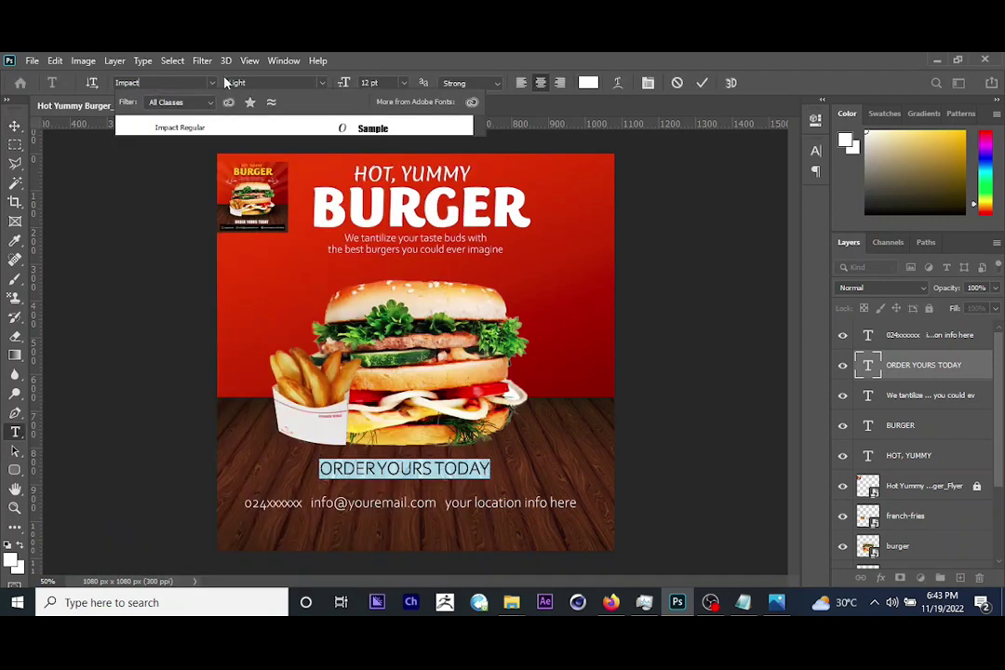
key(Escape)
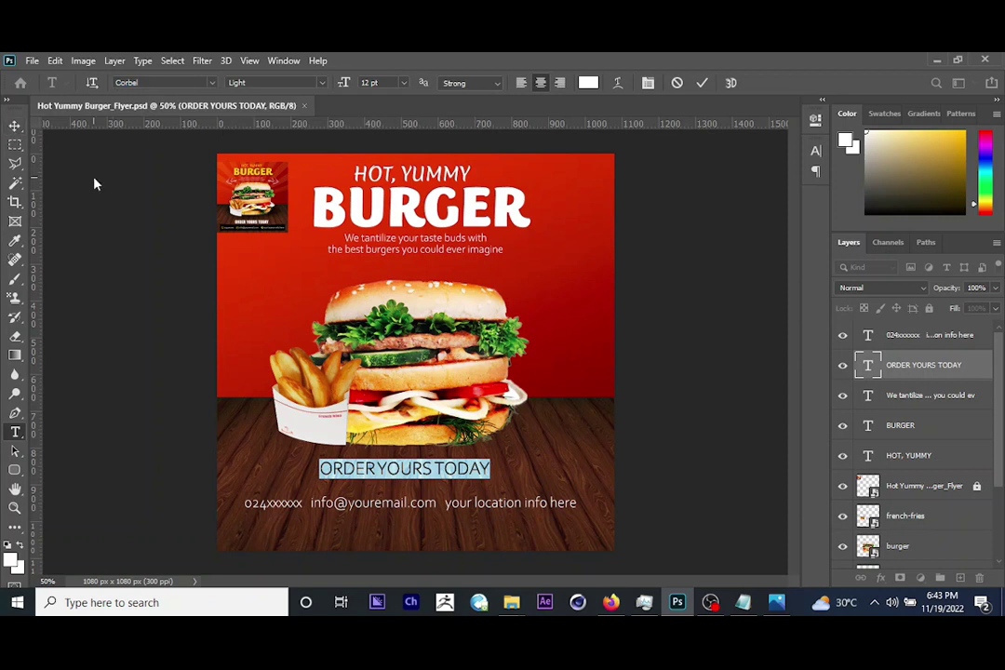
click(15, 127)
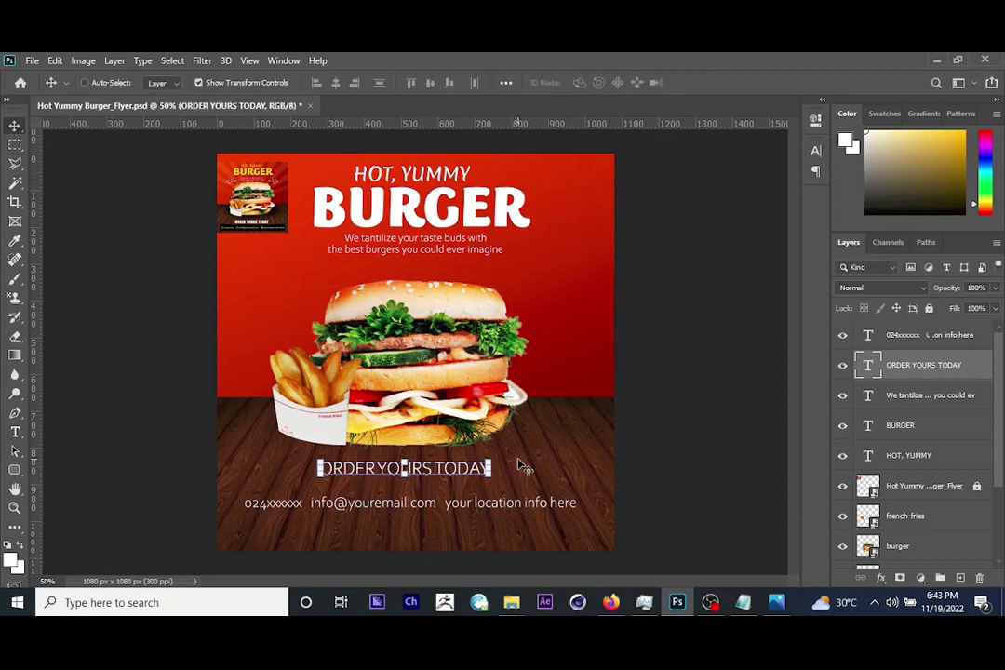
Set the whole ORDER YOURS TODAY text in Impact Regular.
key(t)
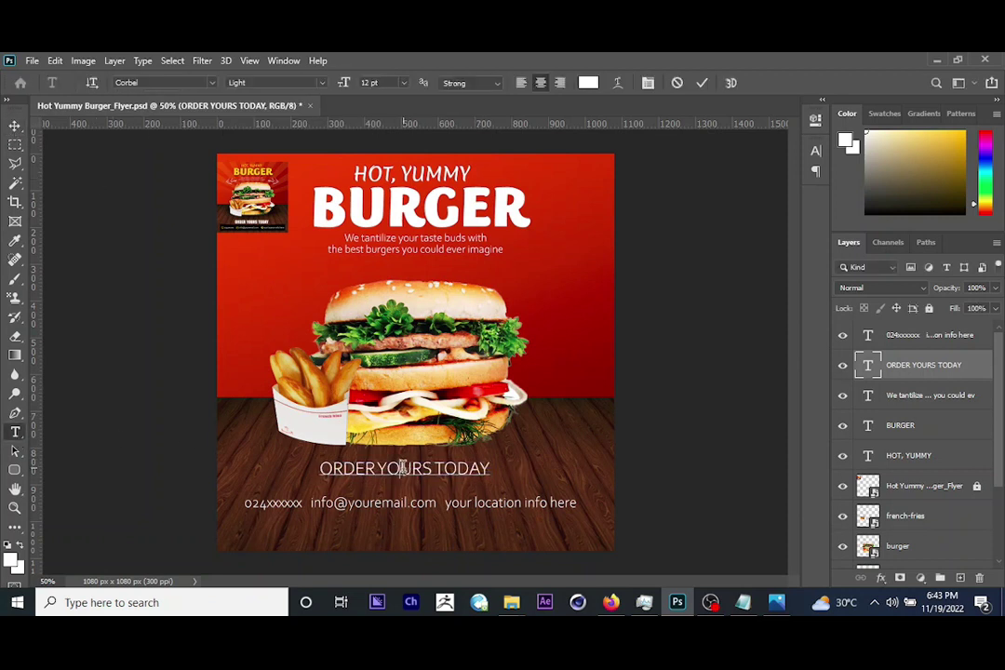
click(400, 467)
key(ctrl+a)
click(158, 83)
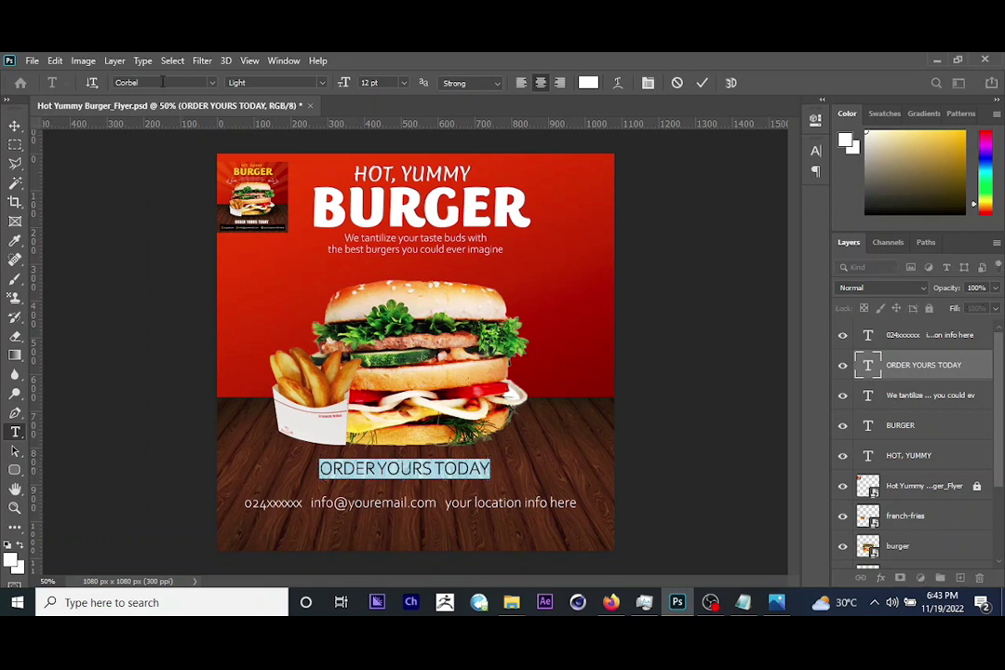
text(imp)
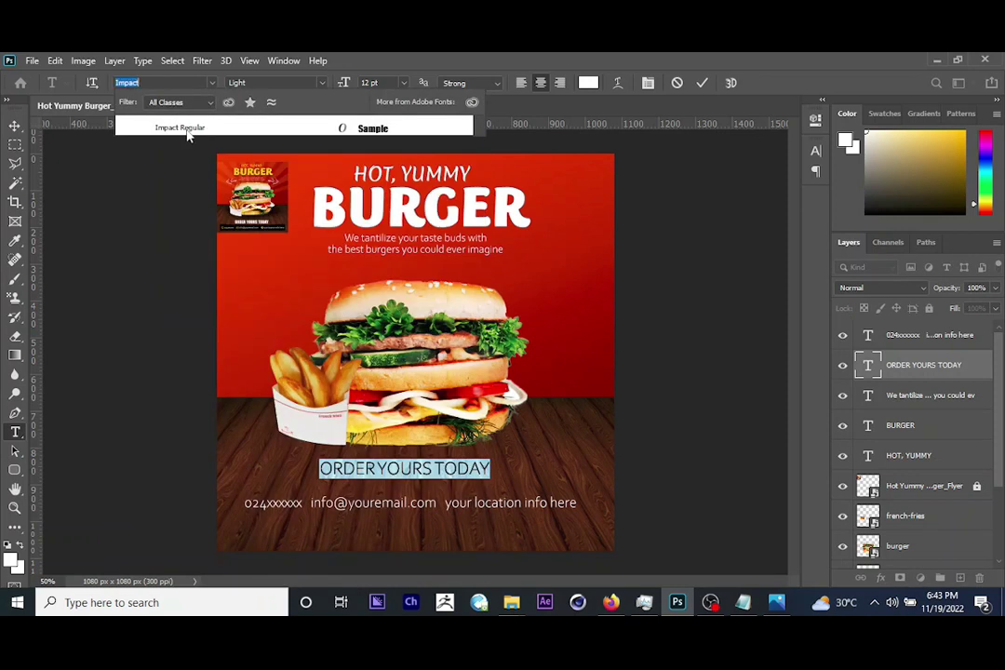
Set the ORDER YOURS TODAY text to Impact Regular and enlarge it, keeping it centred below the burger.
click(168, 126)
click(15, 126)
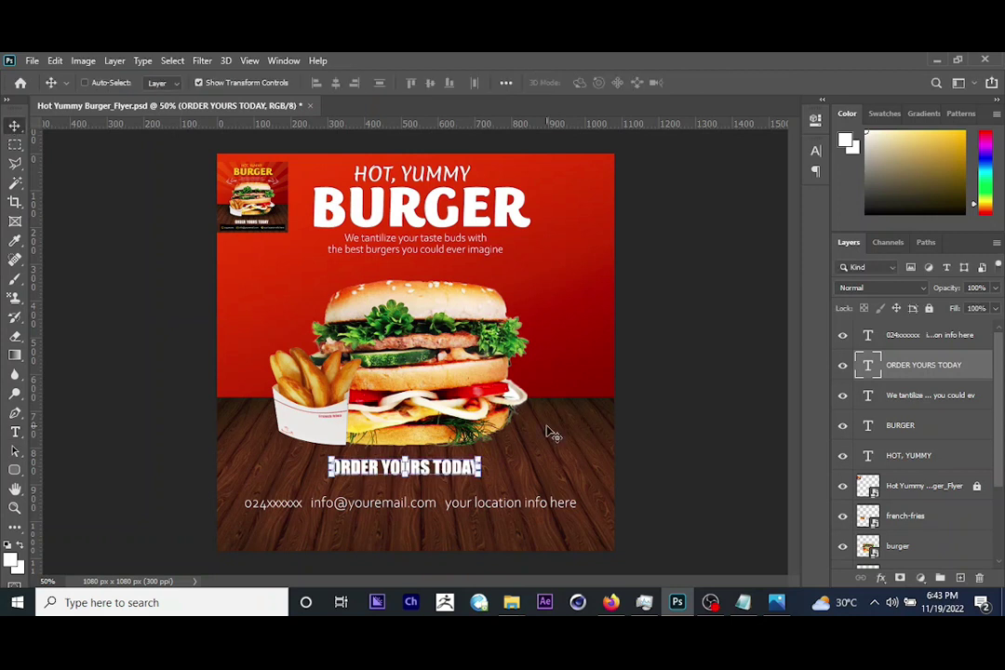
key(ctrl+t)
drag(480, 456, 551, 426)
key(Return)
Select the contact info text line and move it down near the flyer's bottom edge.
right_click(386, 508)
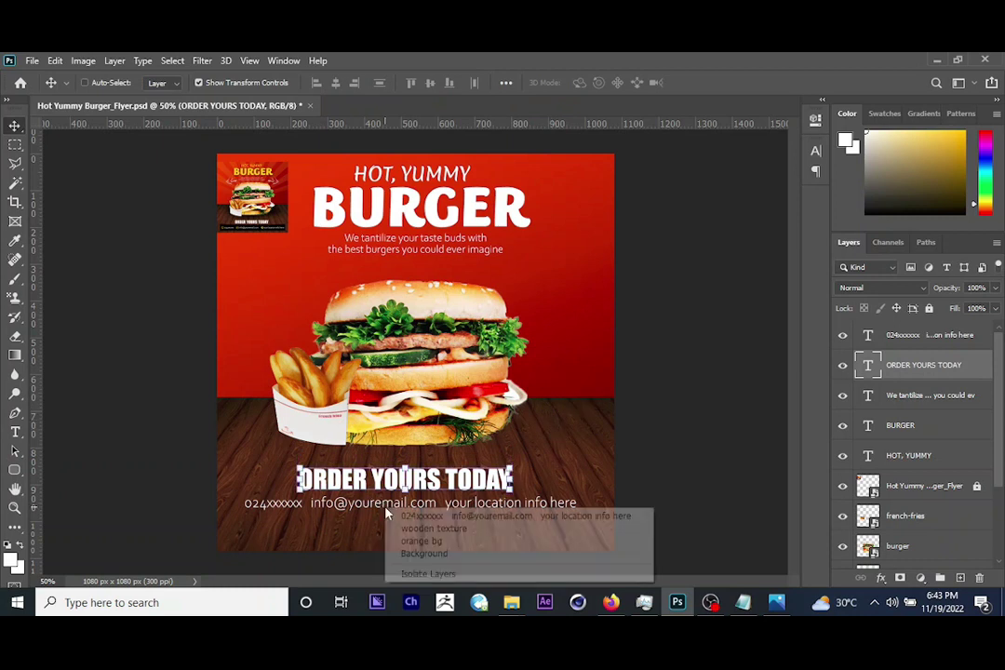
click(400, 517)
drag(405, 426, 416, 456)
key(ctrl+t)
drag(578, 531, 573, 530)
key(Return)
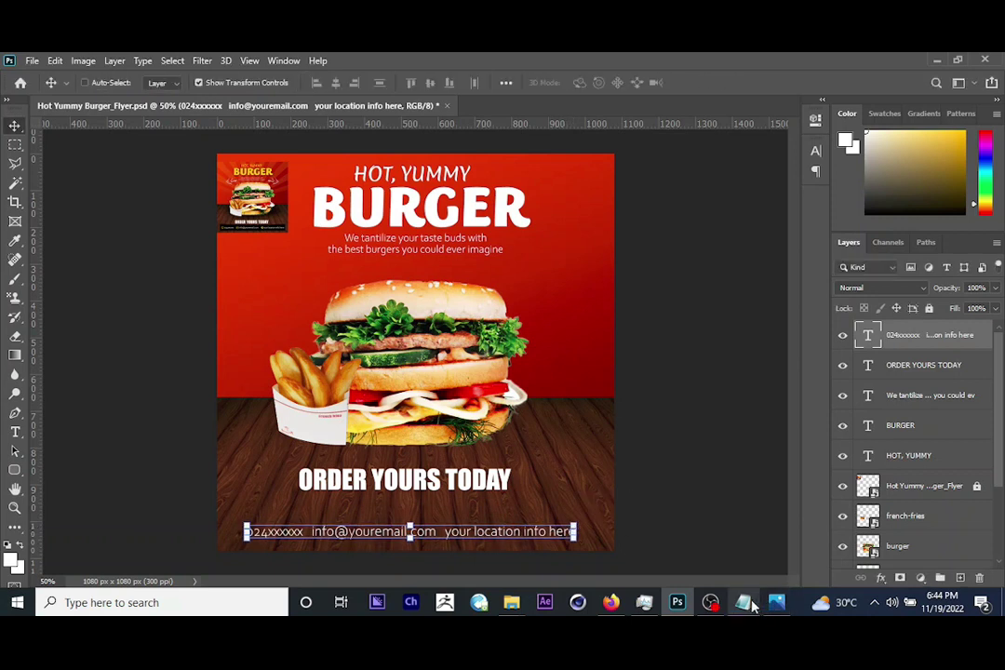
Check the contact line's font against the info note in Notepad, shrink the line slightly in Photoshop and save the document.
key(alt+Tab)
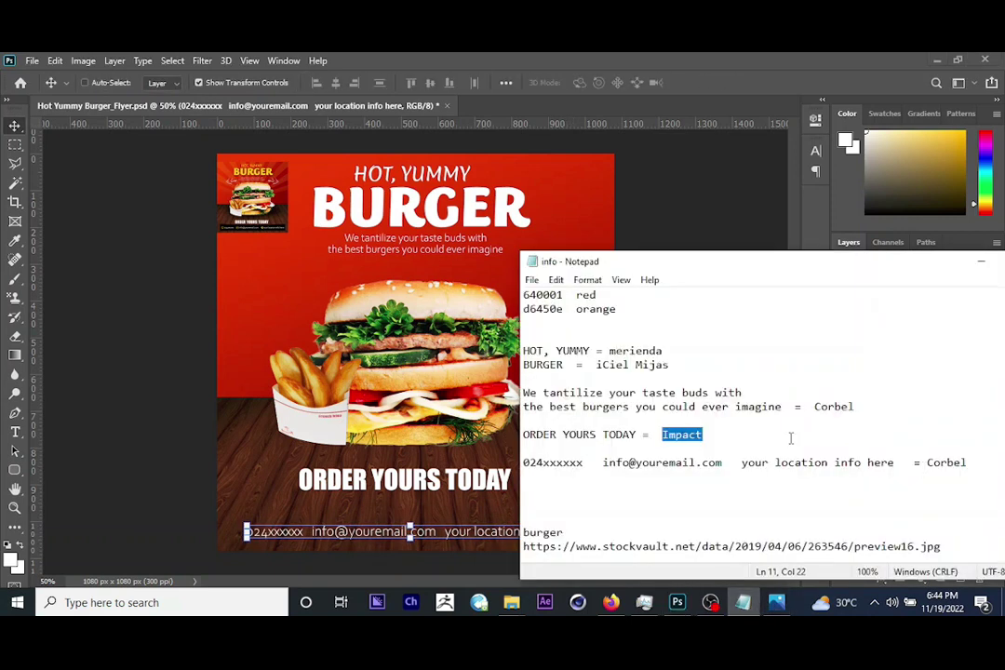
click(333, 356)
click(15, 432)
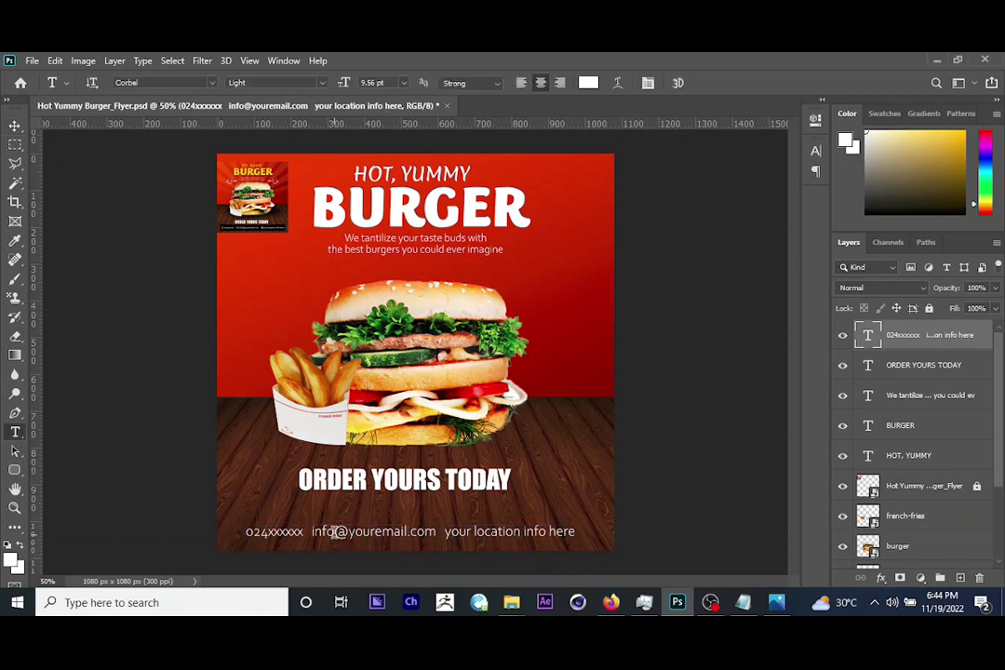
triple_click(335, 532)
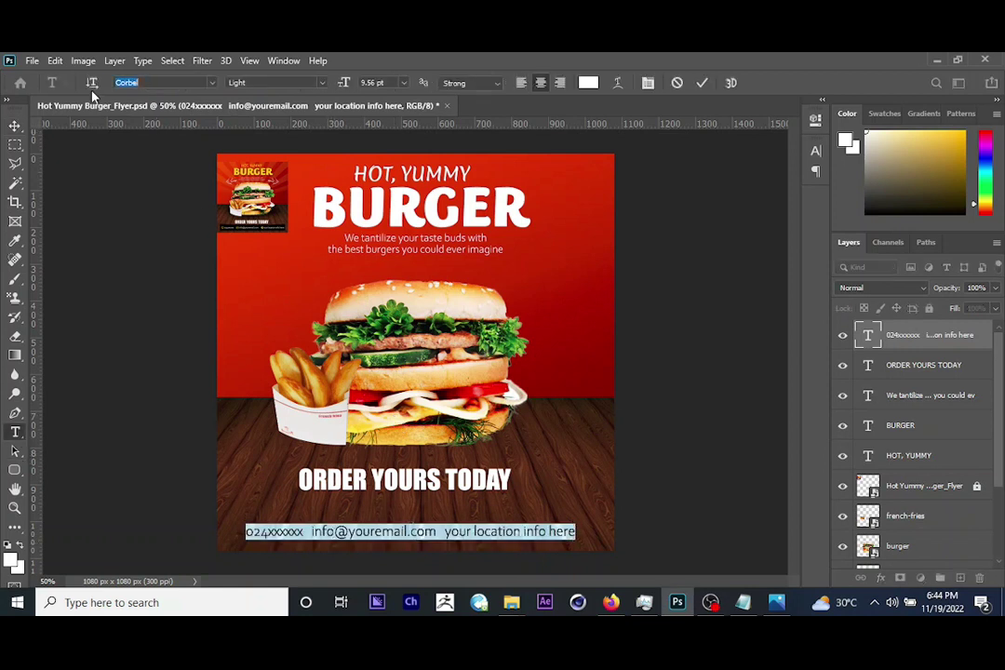
click(15, 125)
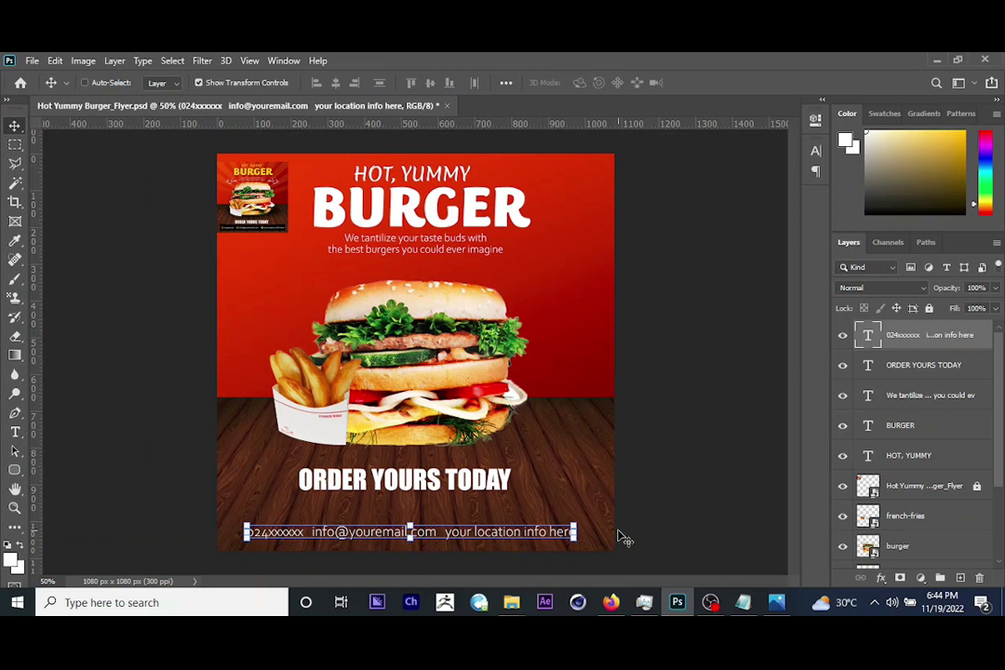
drag(576, 531, 571, 528)
key(Return)
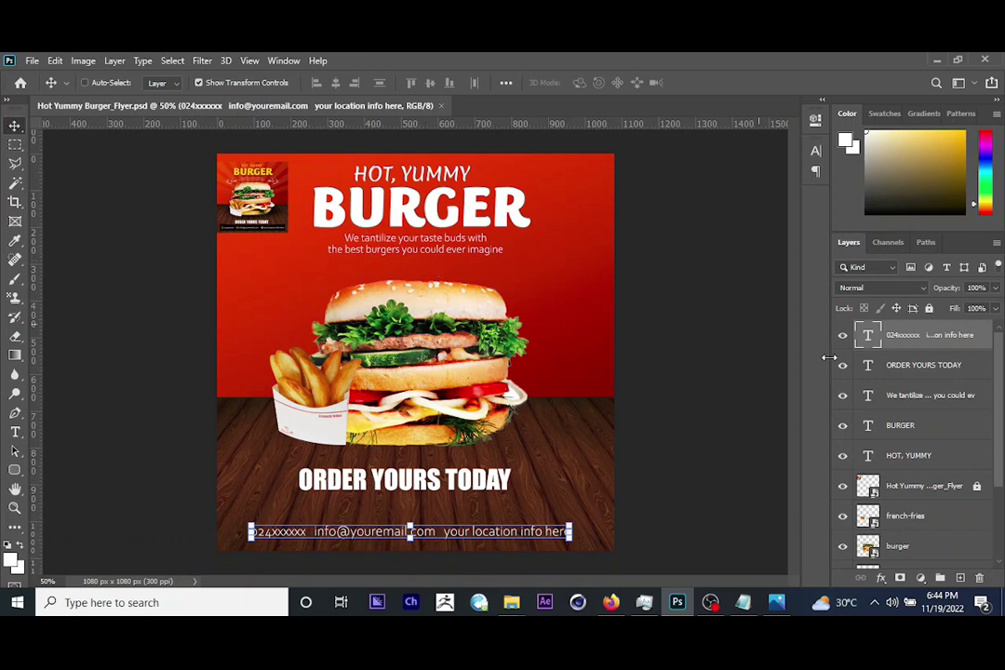
Consult the reference image Hot Yummy Burger_Flyer.jpg and recolour the BURGER headline golden yellow in Photoshop.
click(779, 603)
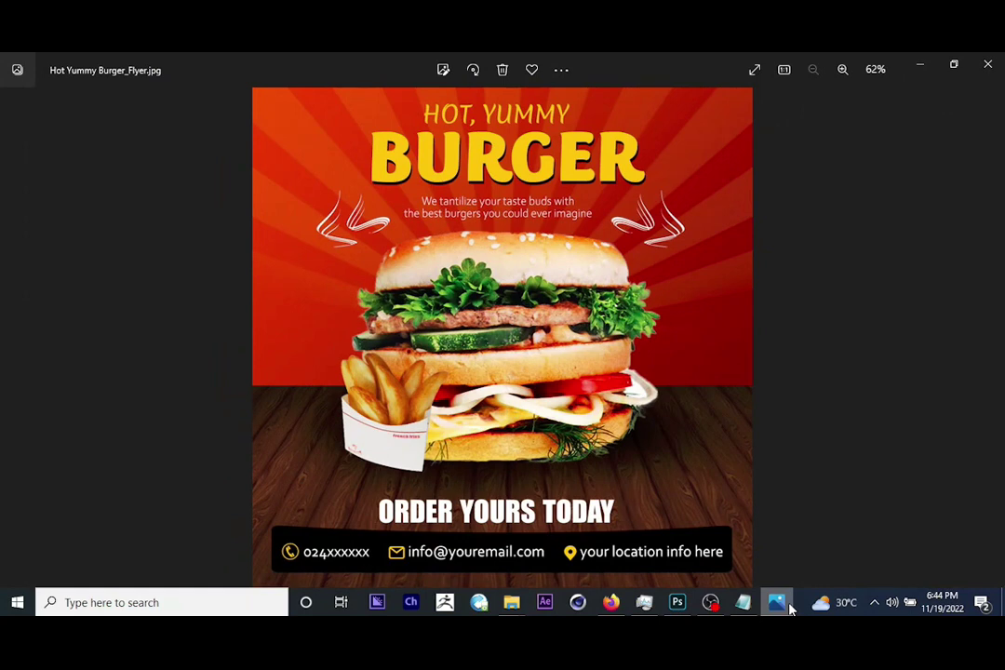
click(780, 602)
right_click(434, 210)
click(456, 216)
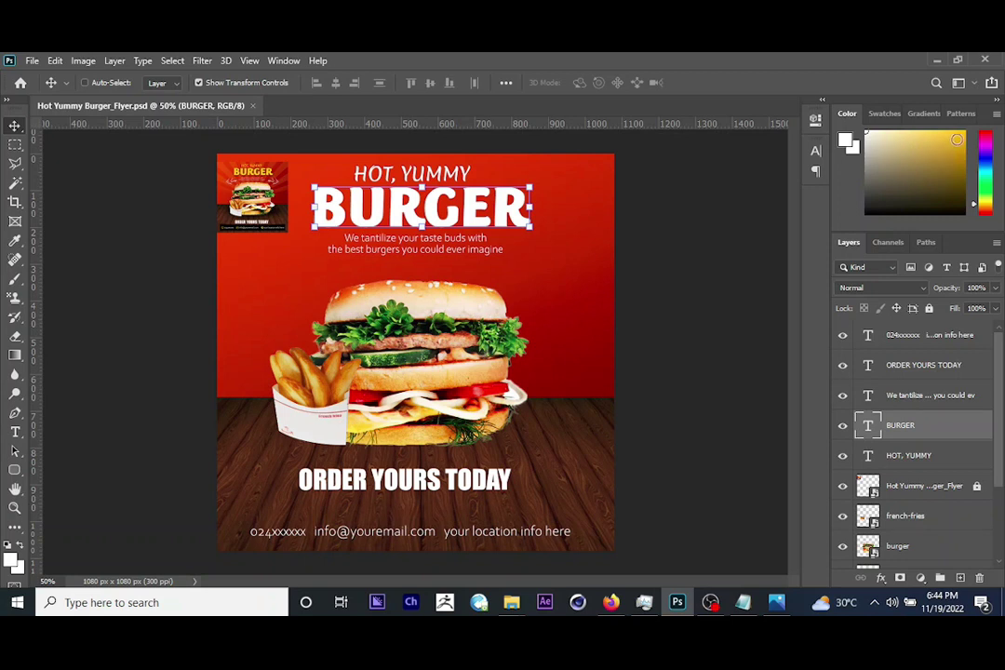
click(957, 138)
key(alt+BackSpace)
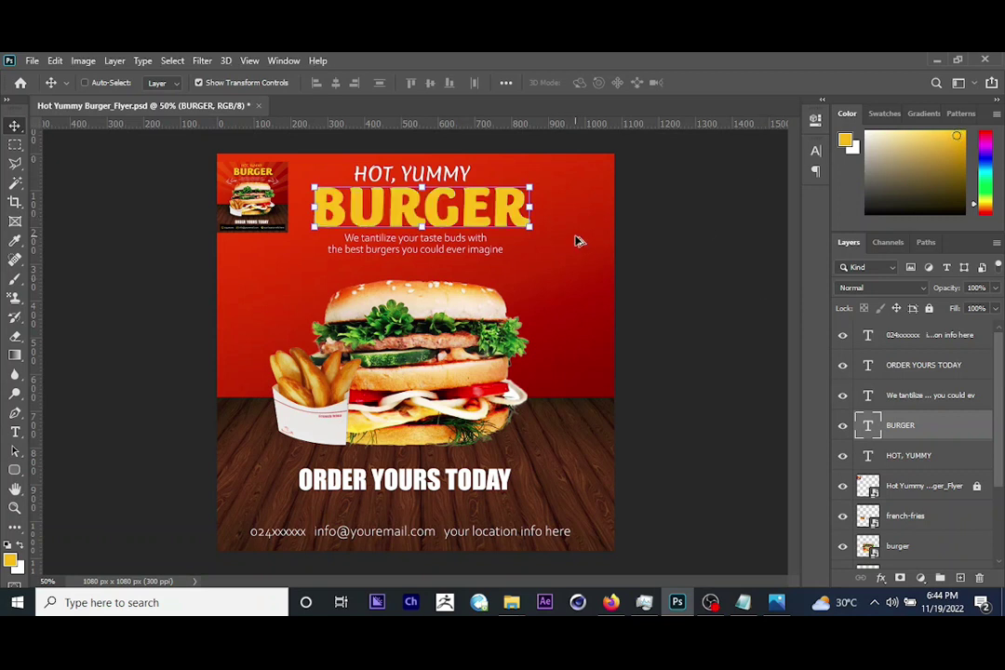
Fill the HOT, YUMMY text with the same golden yellow and save the document.
right_click(435, 172)
click(466, 179)
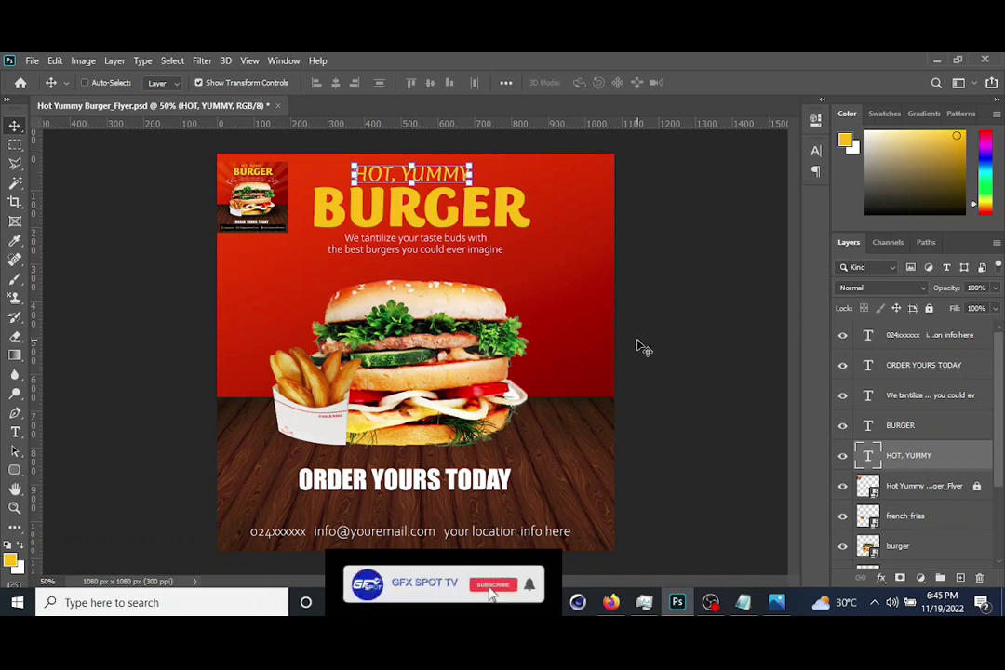
key(ctrl+s)
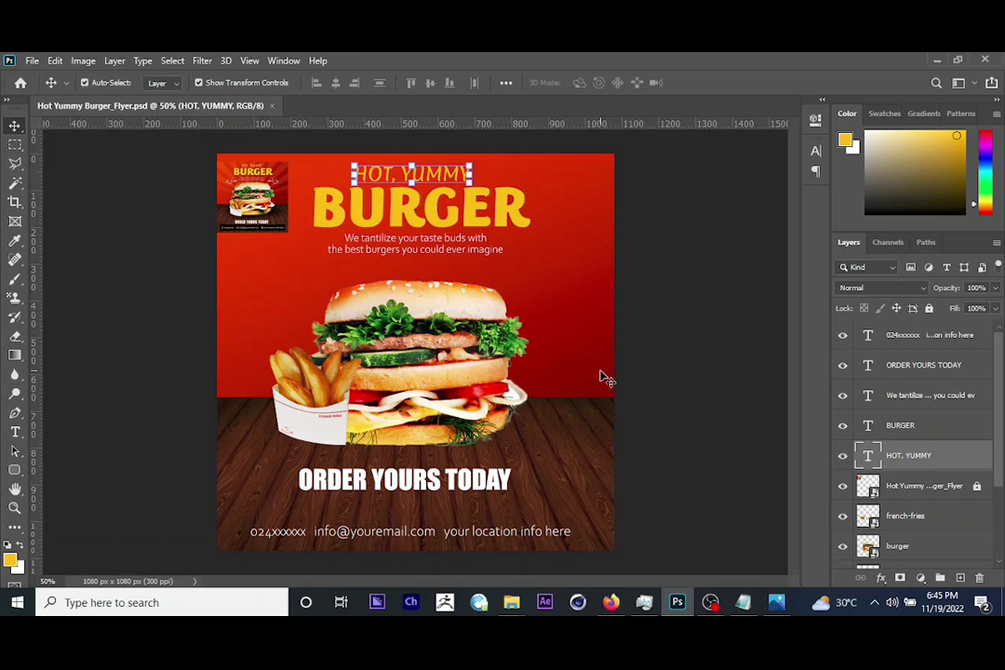
key(ctrl+plus)
key(ctrl+minus)
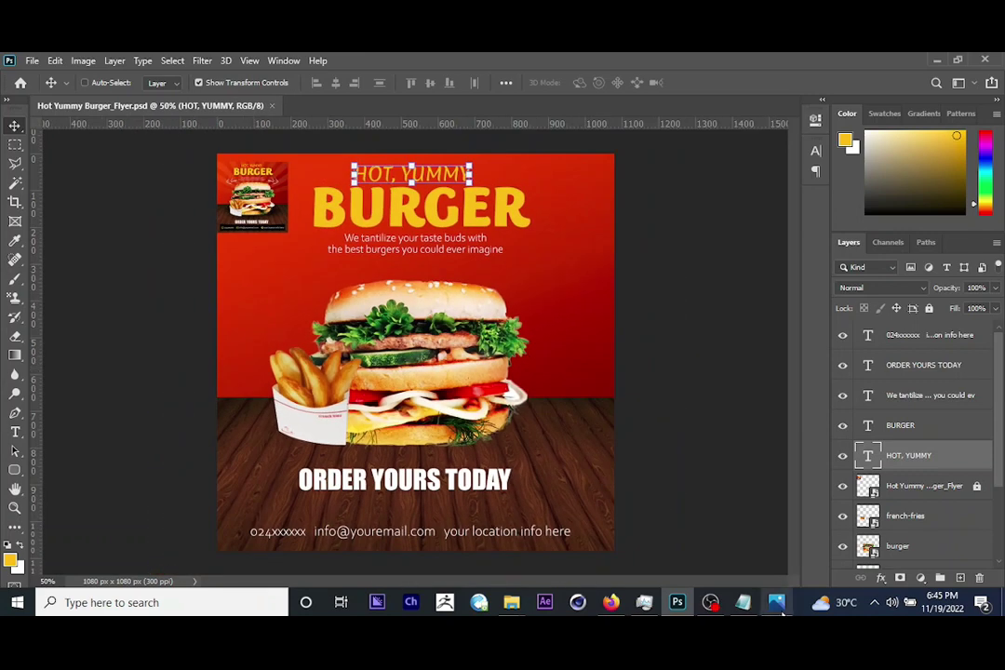
Check the reference flyer and place the curvy lines image from the assets folder as an embedded object.
click(775, 604)
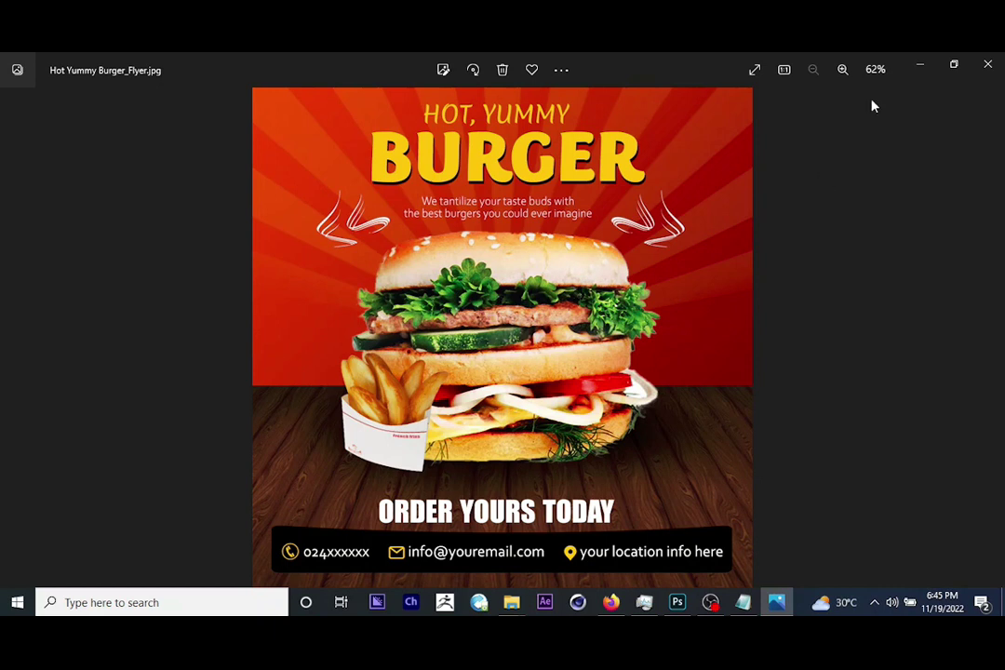
click(919, 65)
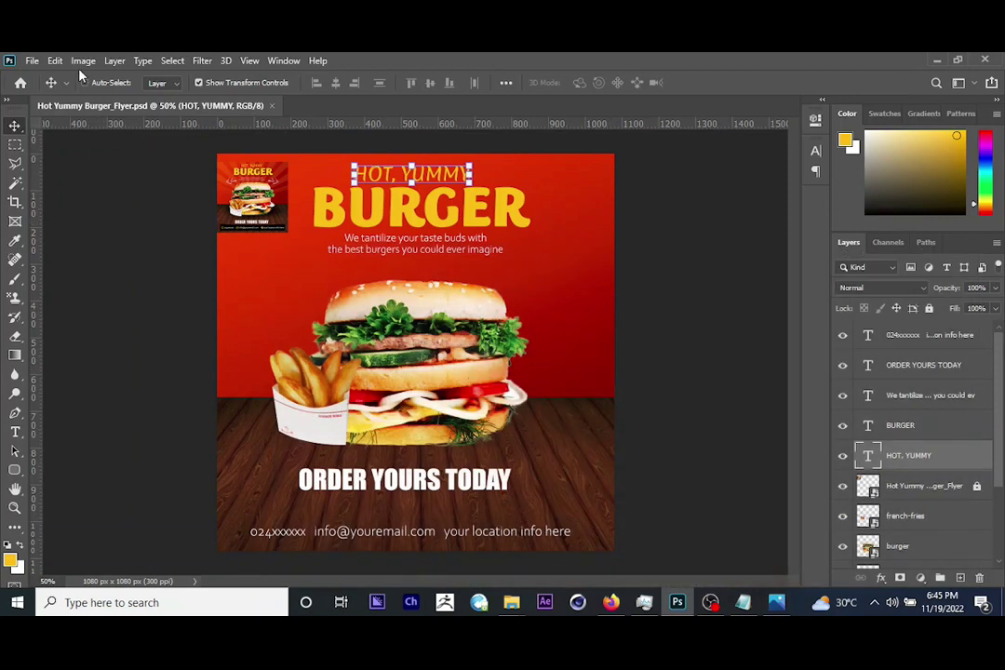
click(31, 60)
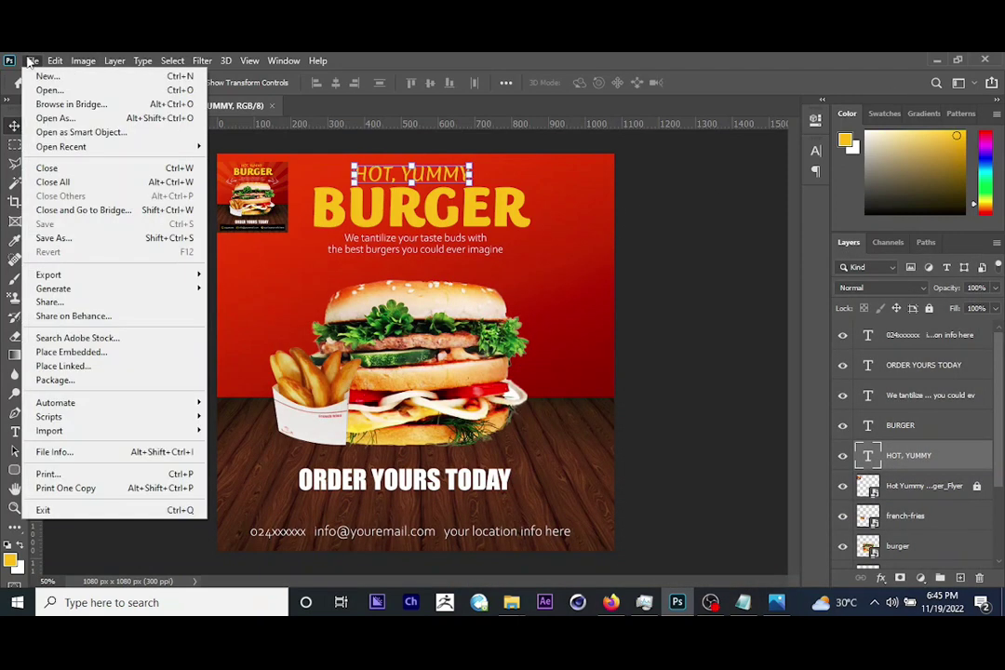
click(119, 353)
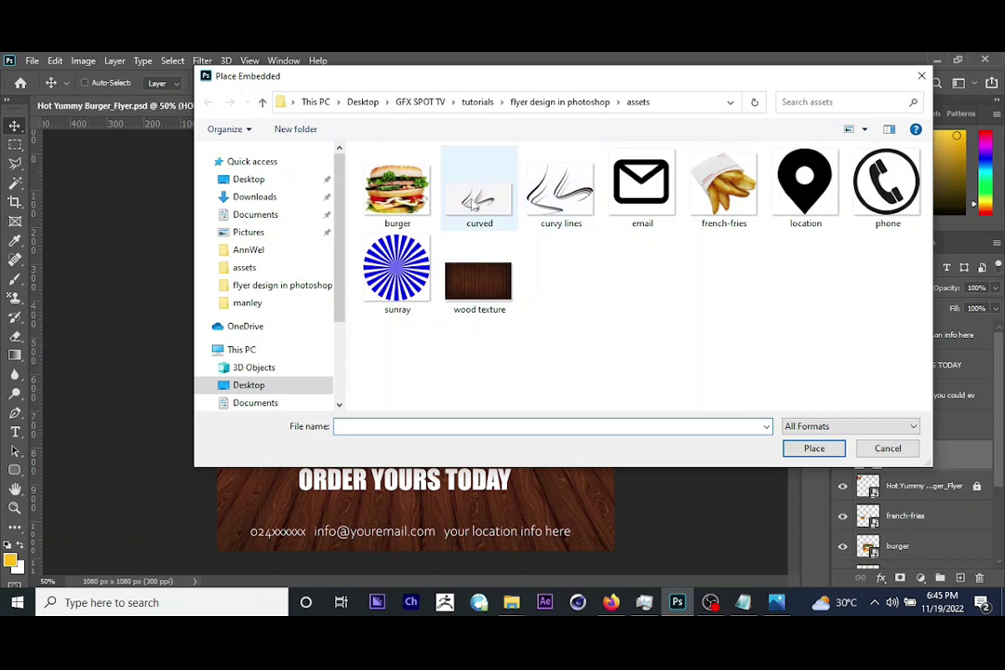
click(561, 186)
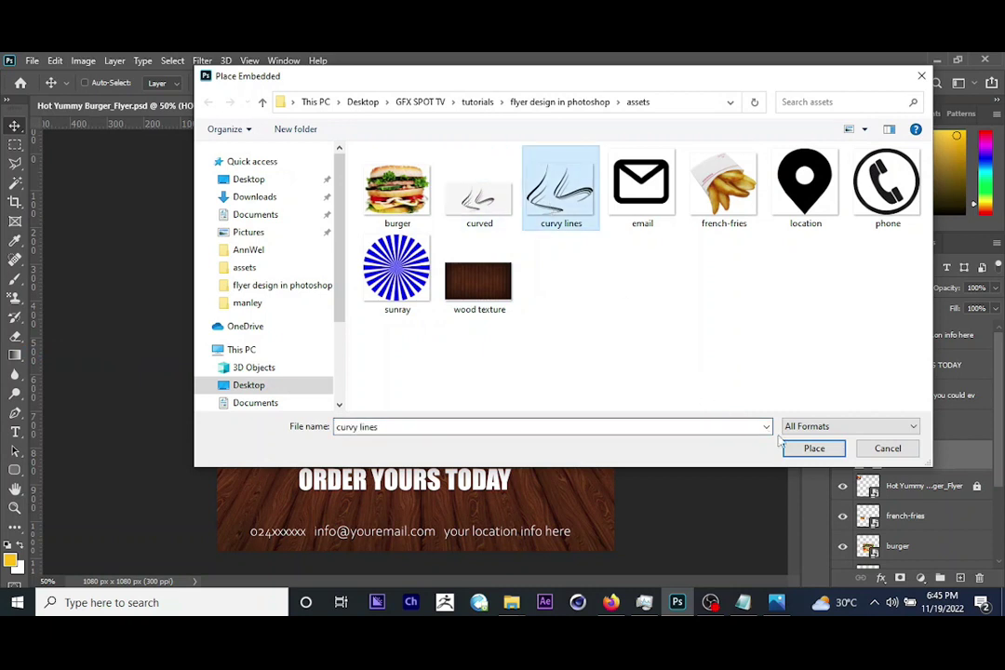
click(813, 448)
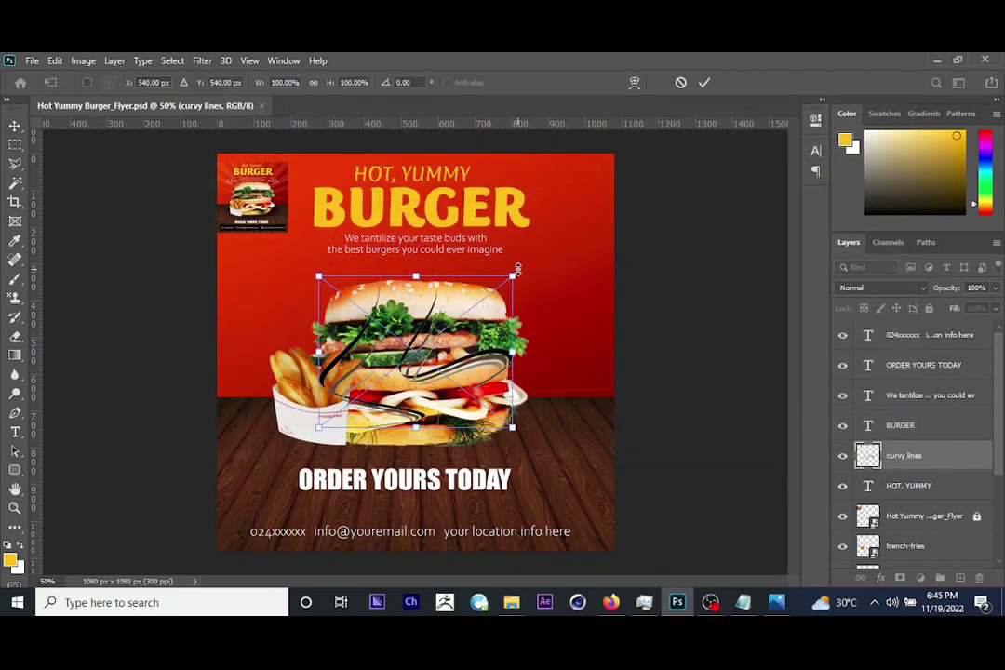
Scale the curvy lines down to about a third and position them above the burger's right side, beside the tagline.
drag(511, 277, 450, 296)
drag(414, 352, 569, 277)
key(Return)
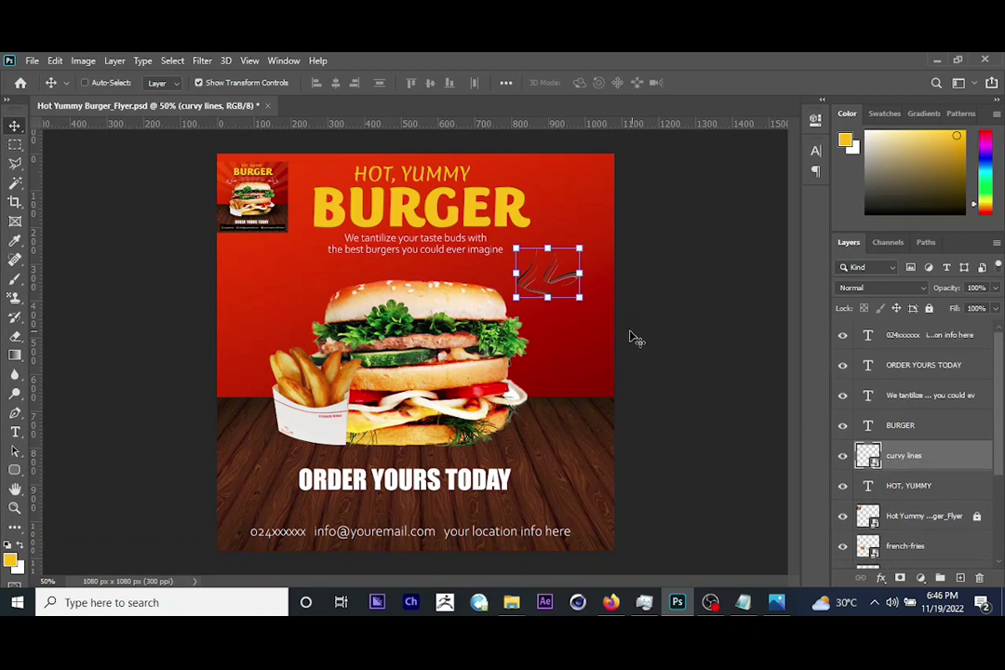
mouse_move(557, 283)
mouse_down()
mouse_move(527, 282)
mouse_move(551, 276)
mouse_up()
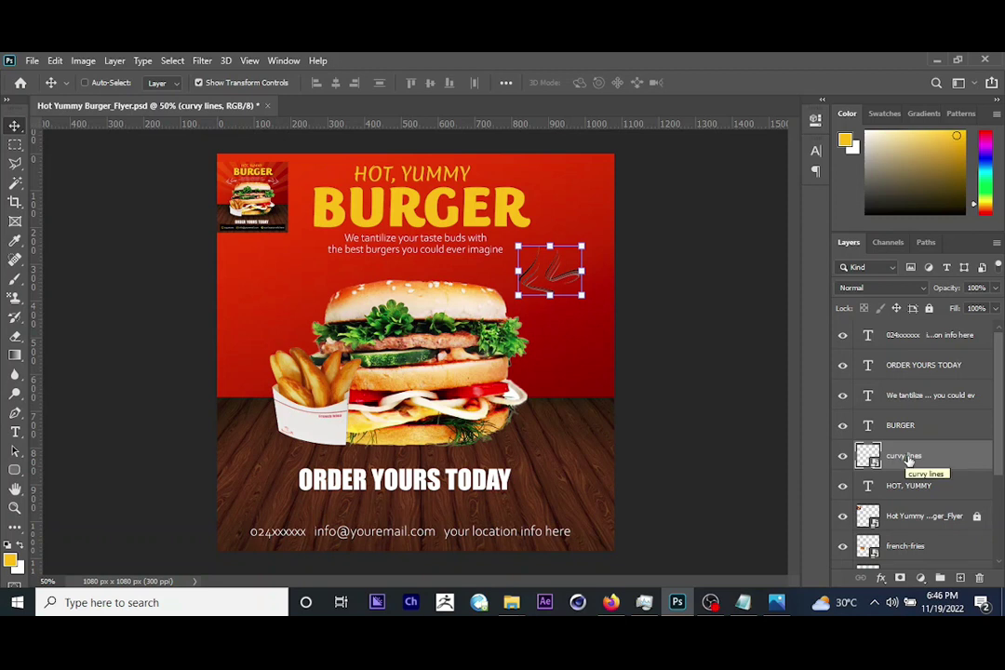
Rasterize the curvy lines layer and fill its shapes with white.
right_click(909, 459)
click(754, 326)
ctrl+click(867, 455)
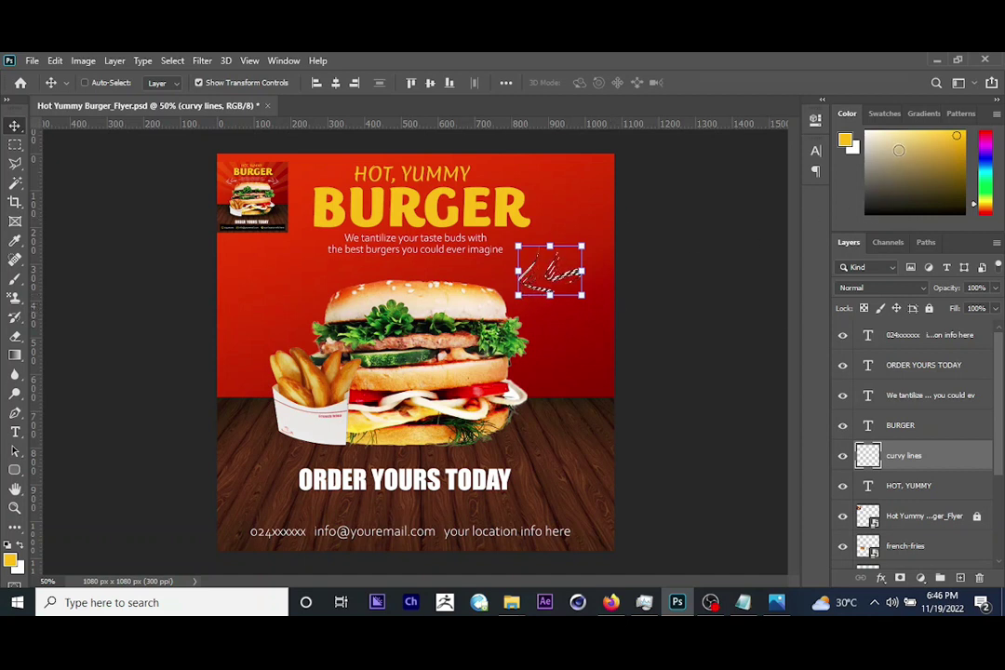
click(867, 136)
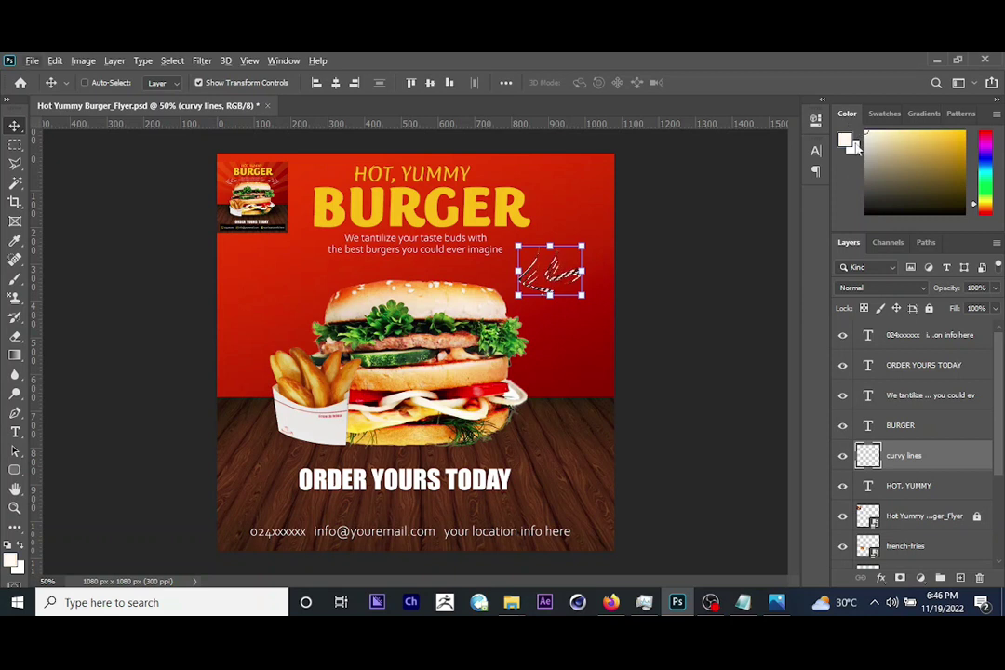
key(alt+BackSpace)
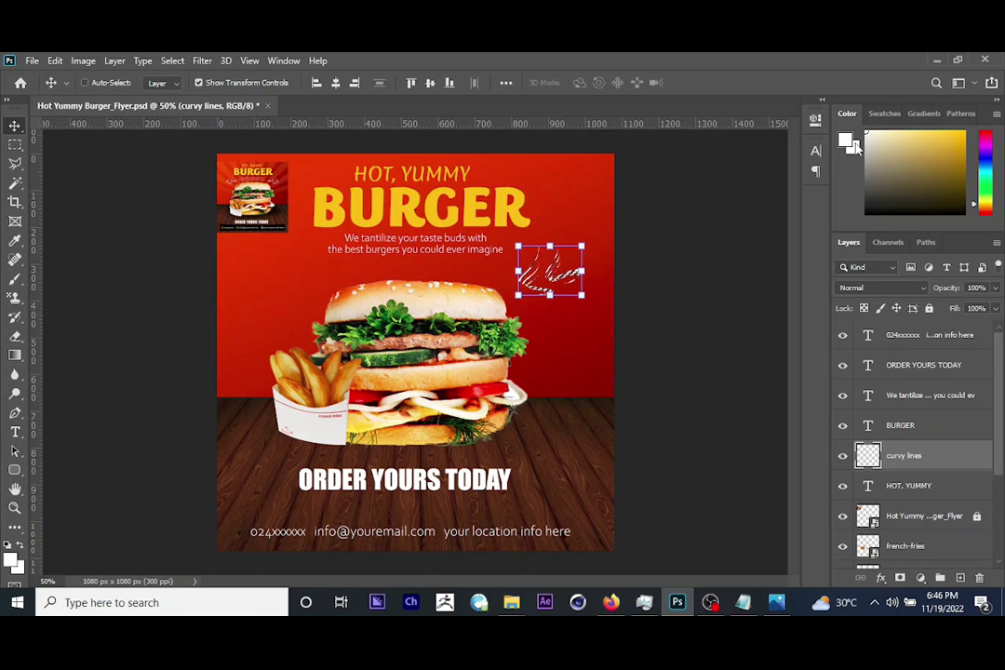
Move the white curvy lines to the burger's upper left, below the thumbnail, and shrink them slightly.
drag(558, 277, 361, 293)
drag(317, 247, 309, 251)
key(Return)
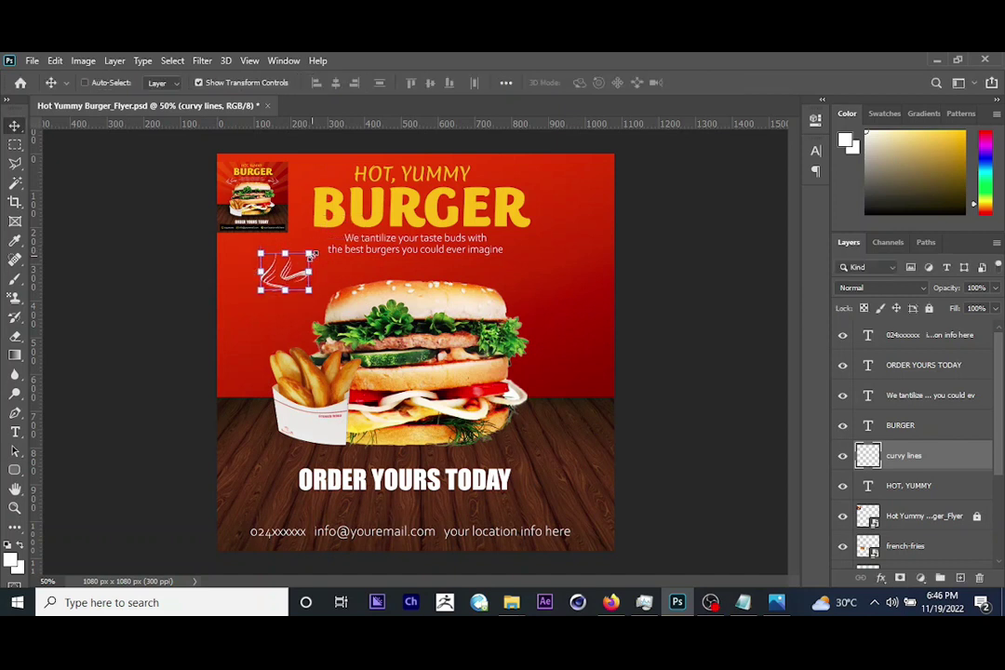
mouse_move(352, 286)
mouse_down()
mouse_move(343, 283)
mouse_move(354, 289)
mouse_up()
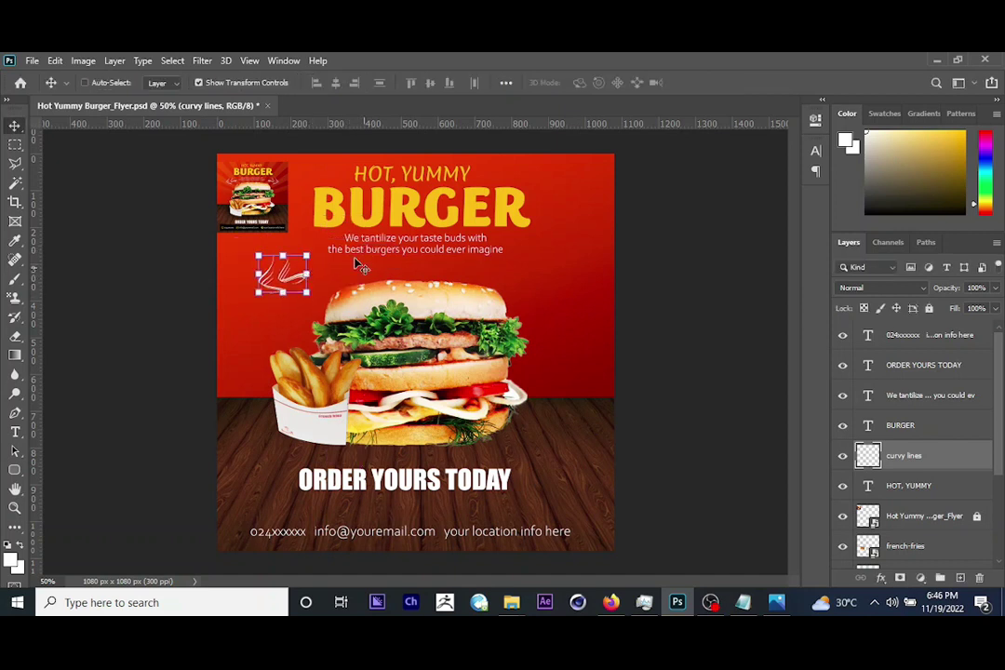
Following the reference flyer, duplicate the curvy lines layer and move the copy to the burger's upper right, level with the original.
click(774, 603)
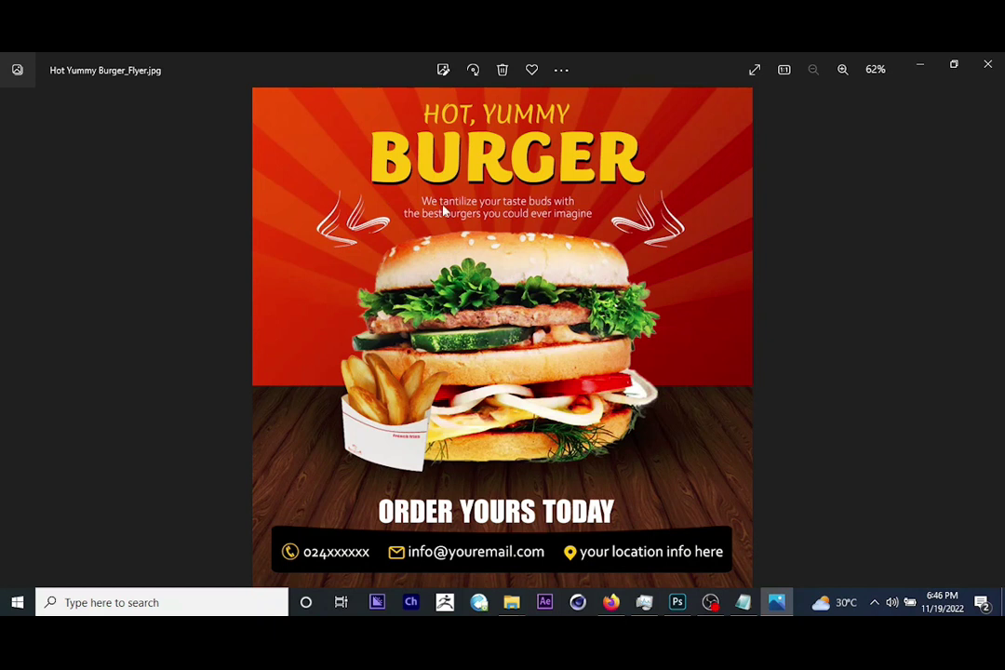
click(915, 66)
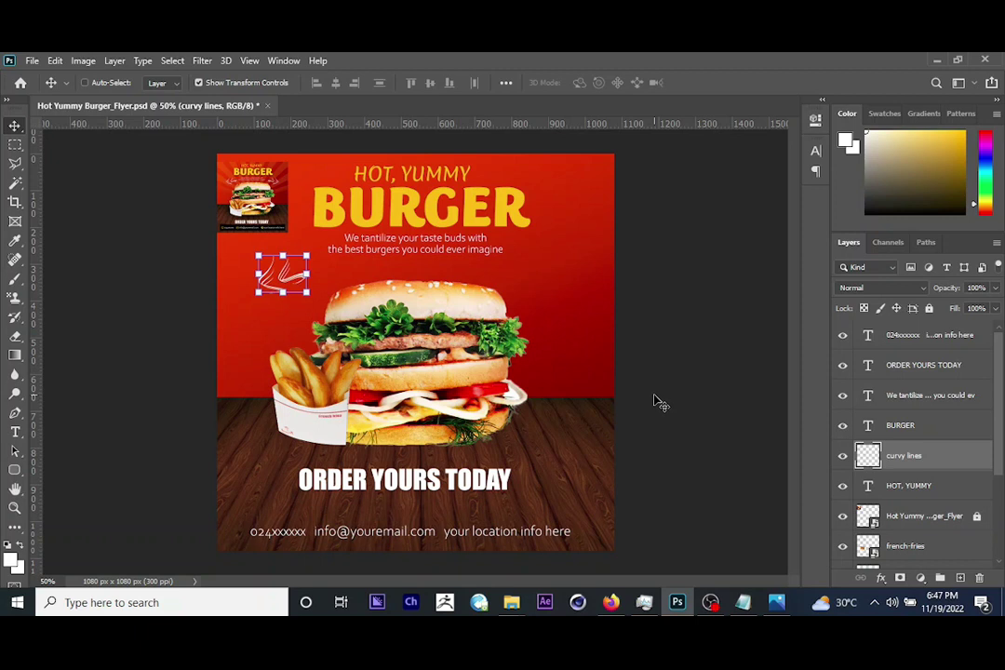
key(ctrl+j)
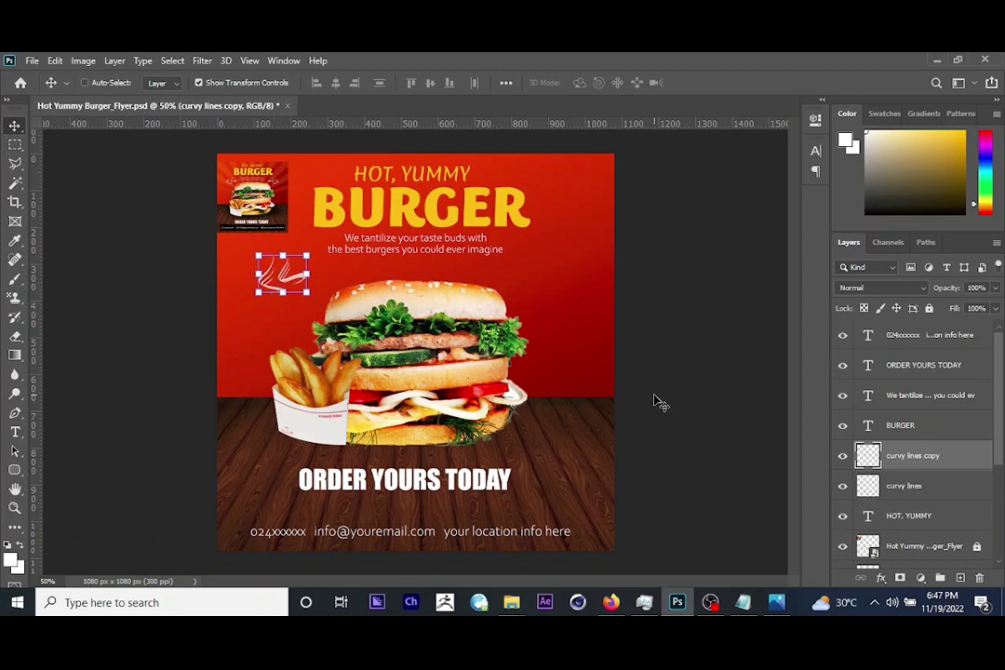
click(277, 327)
drag(277, 327, 552, 344)
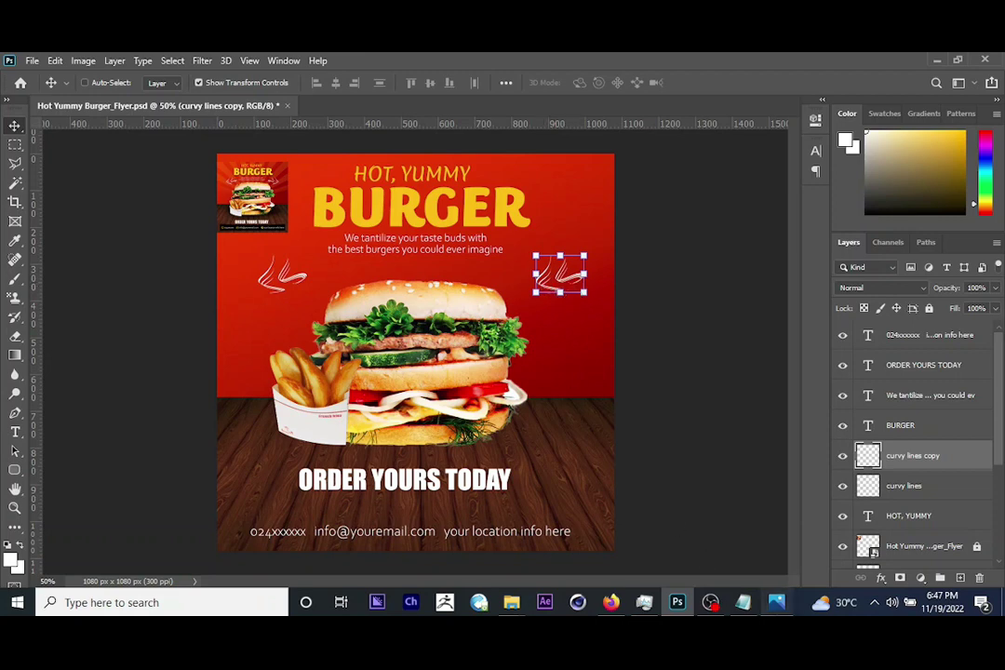
Matching the reference flyer, flip the curvy lines copy horizontally so it mirrors the original, and save the document.
click(776, 602)
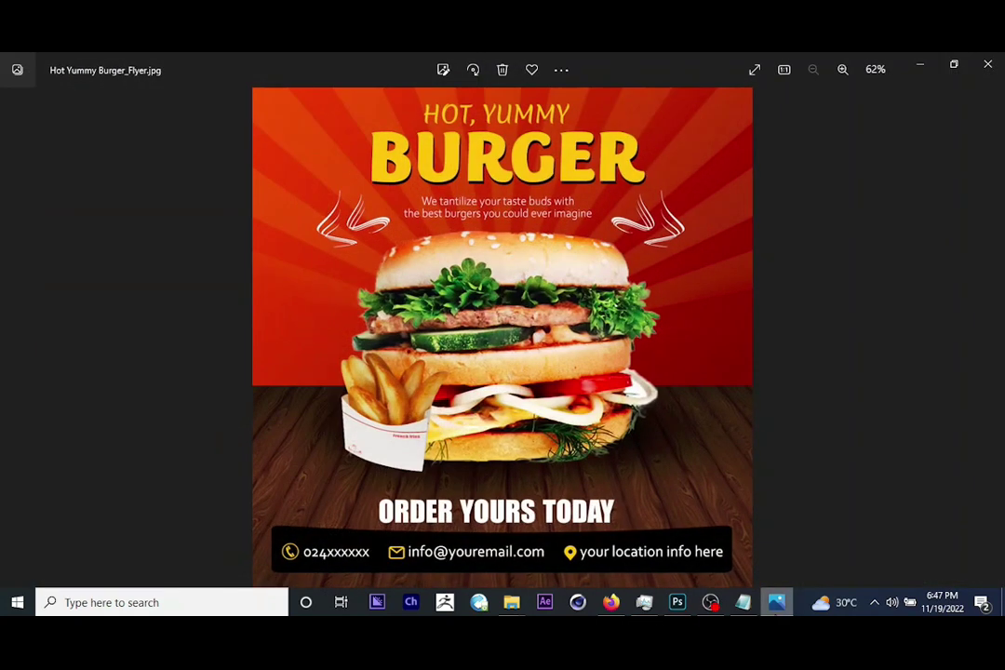
click(676, 602)
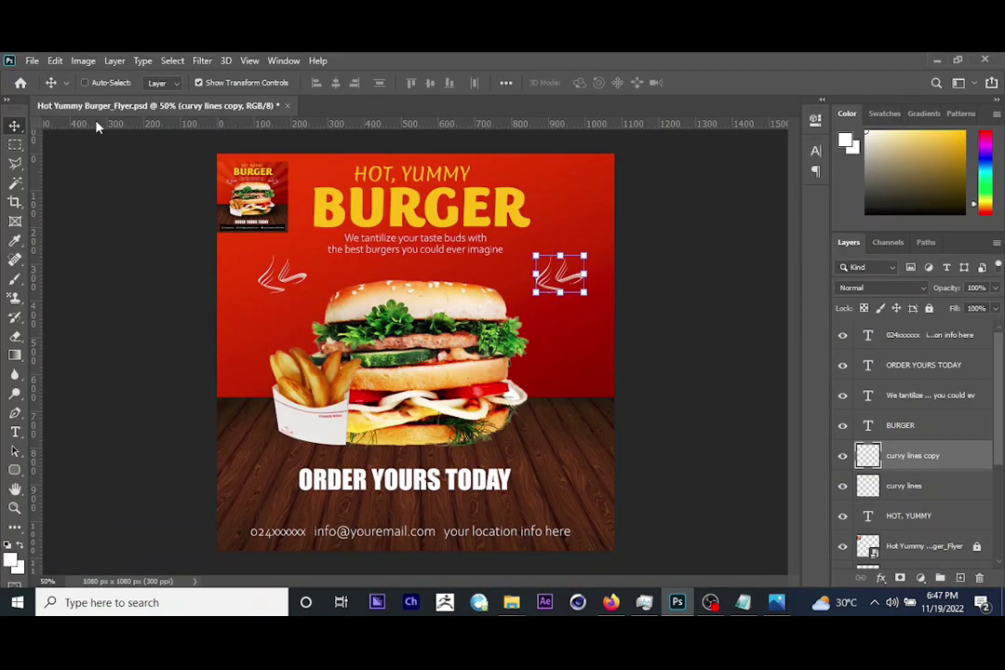
click(55, 61)
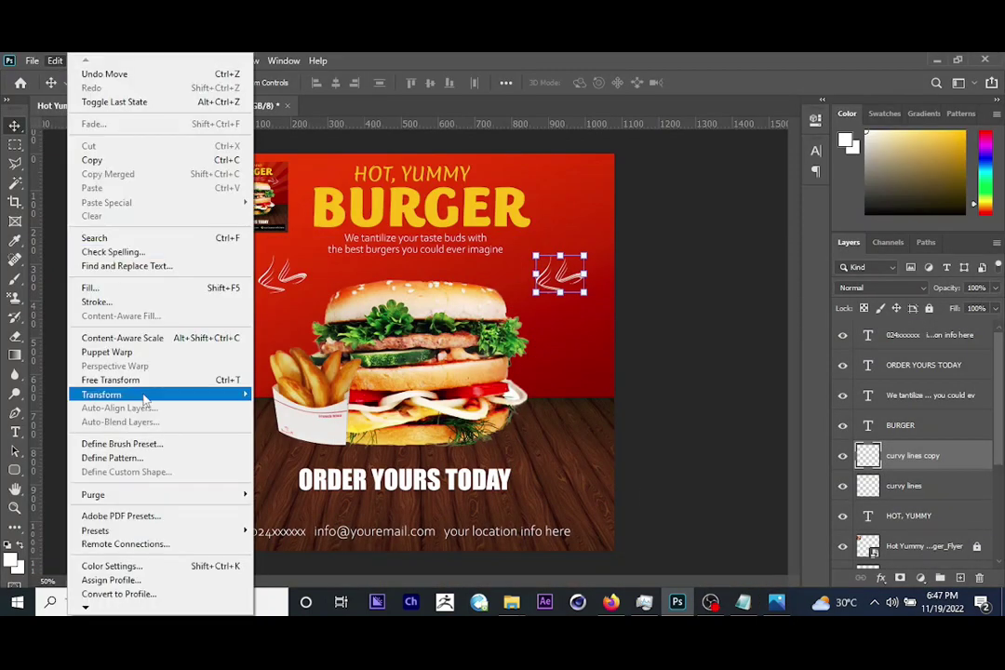
mouse_move(144, 397)
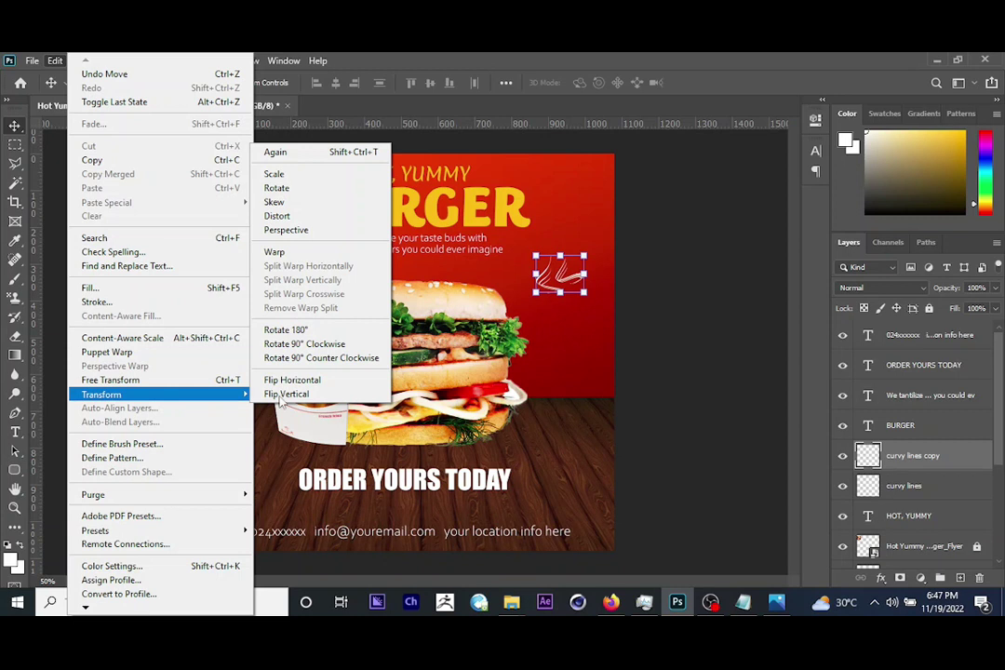
click(319, 380)
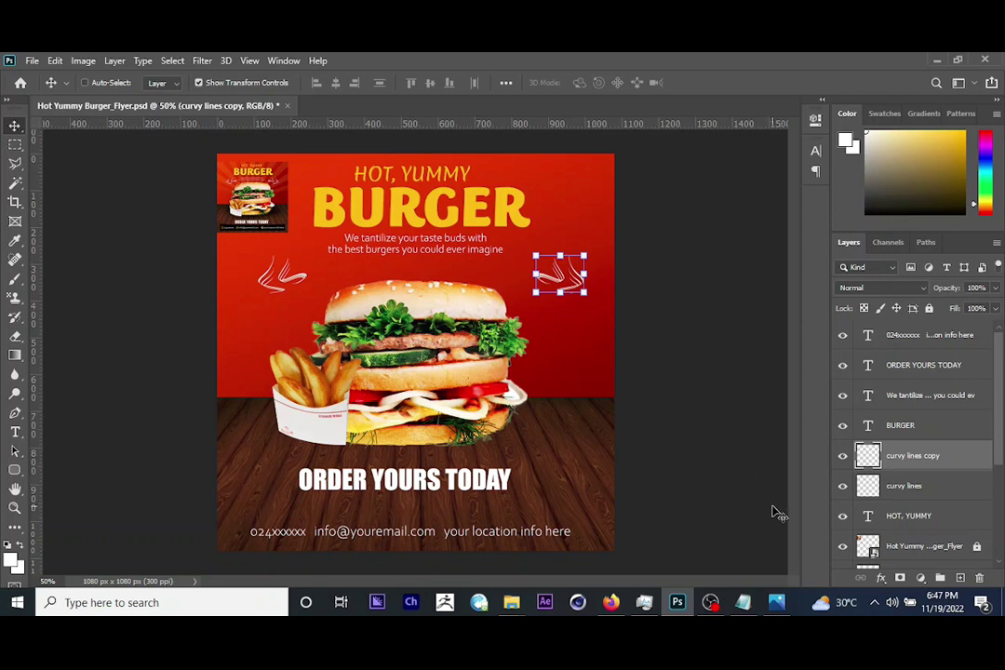
key(ctrl+s)
Place the sunray image from the assets folder as an embedded object at its default size and rasterize its layer.
click(776, 602)
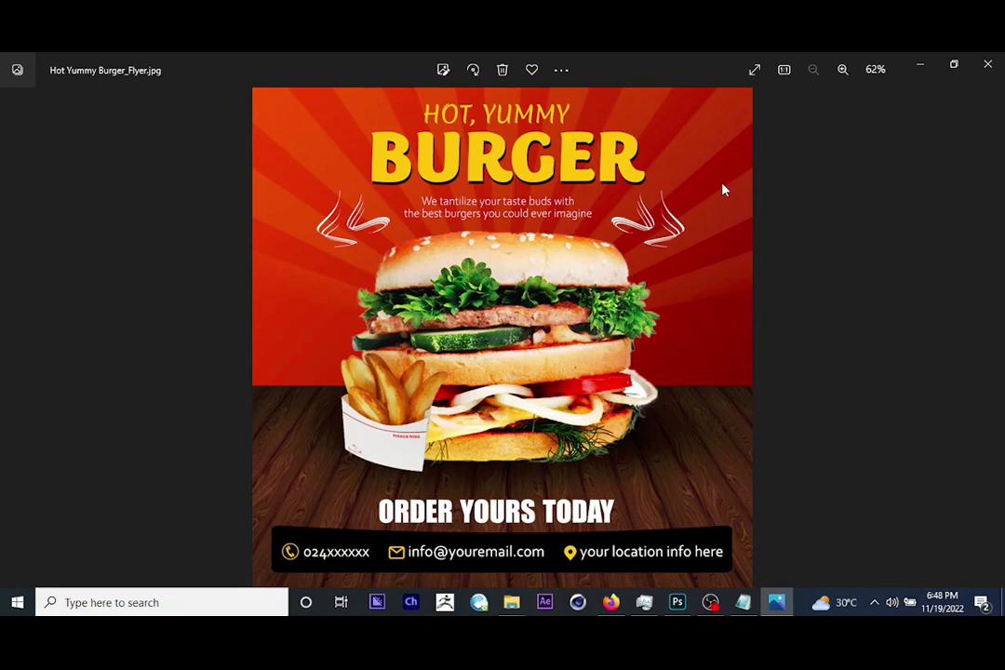
click(922, 67)
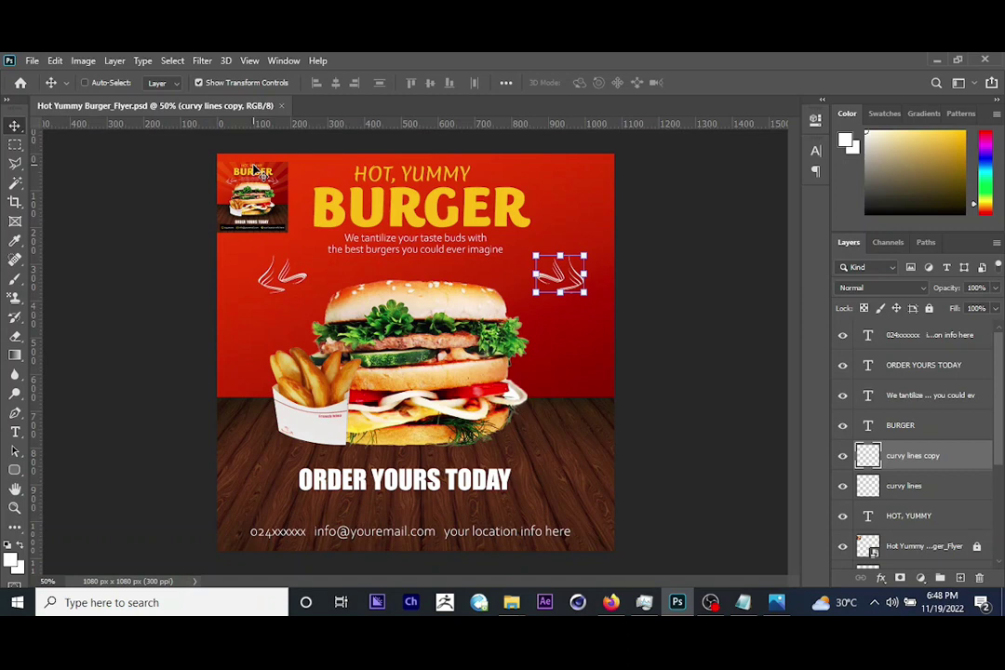
click(32, 60)
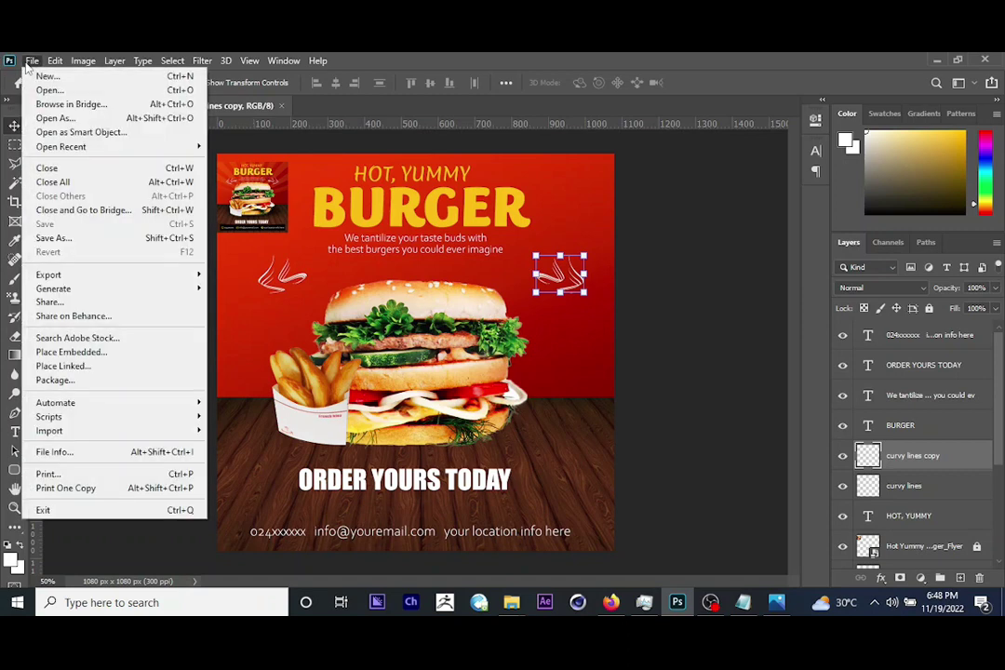
click(70, 352)
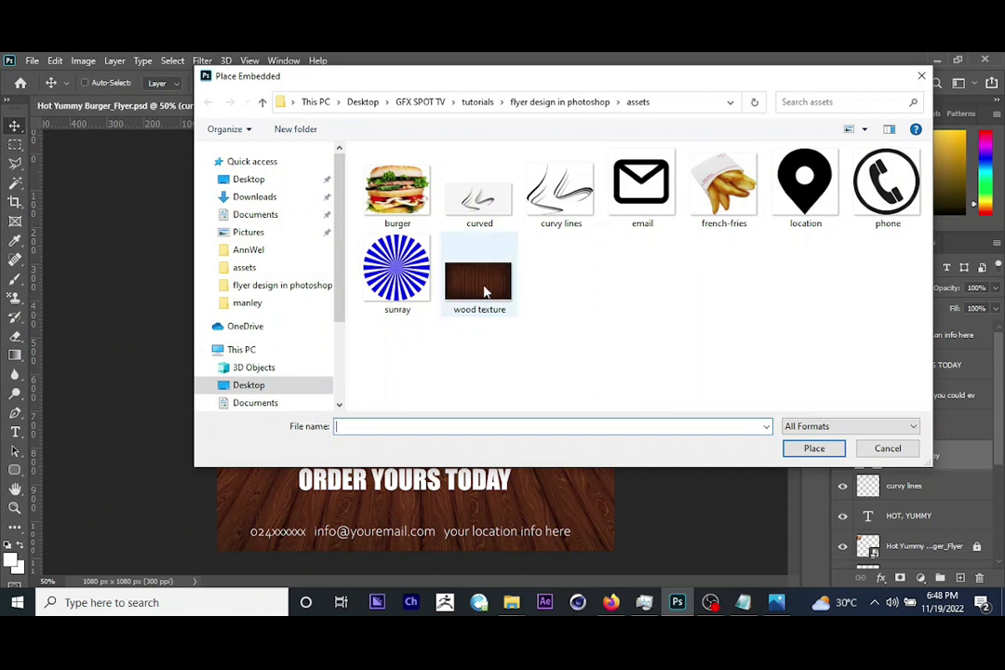
click(397, 272)
click(814, 448)
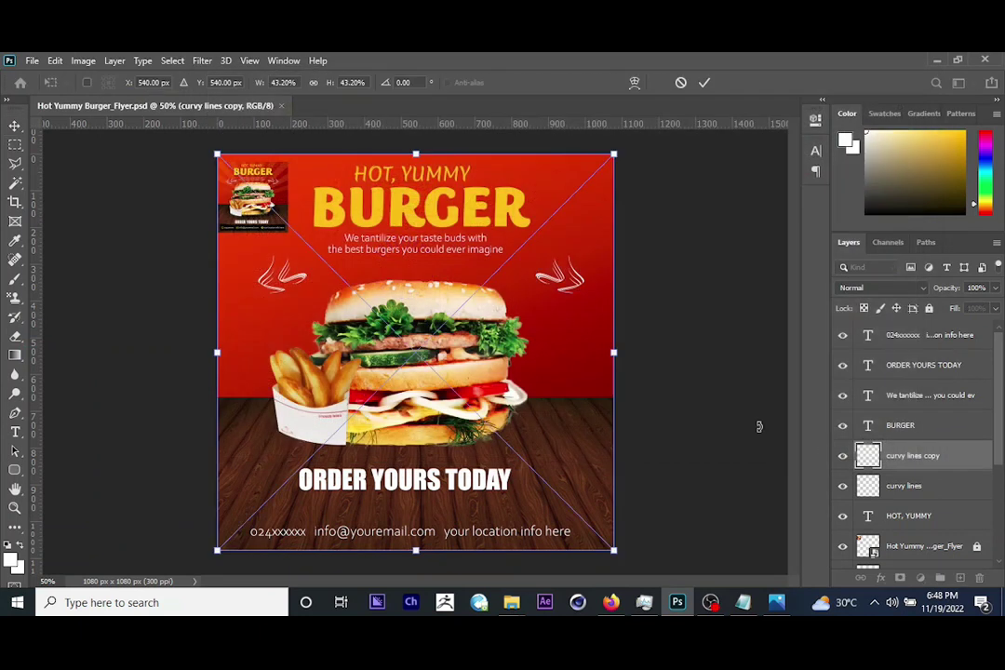
key(Return)
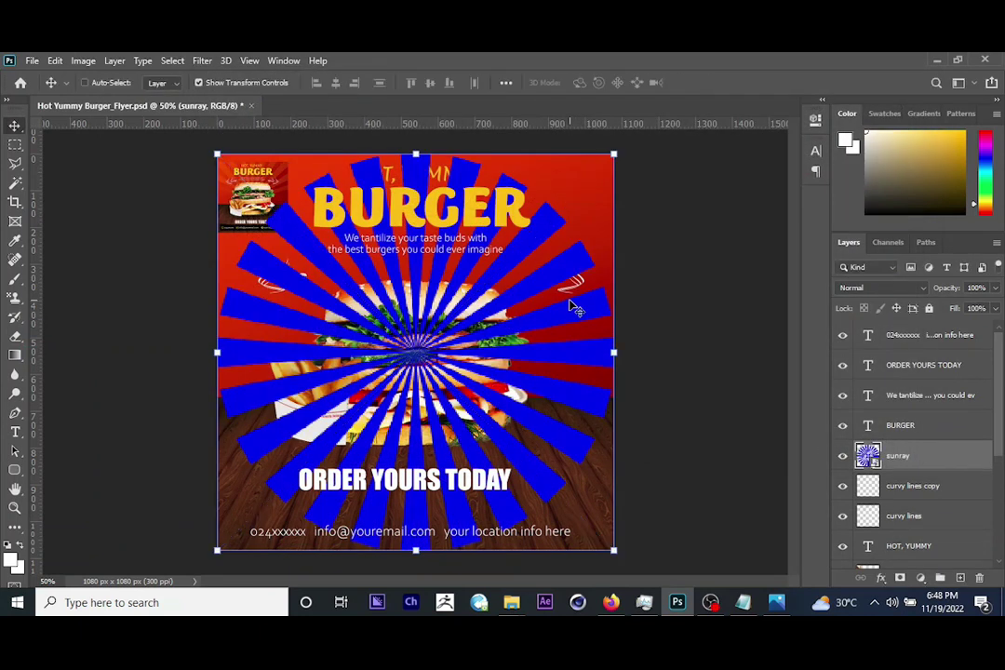
right_click(900, 463)
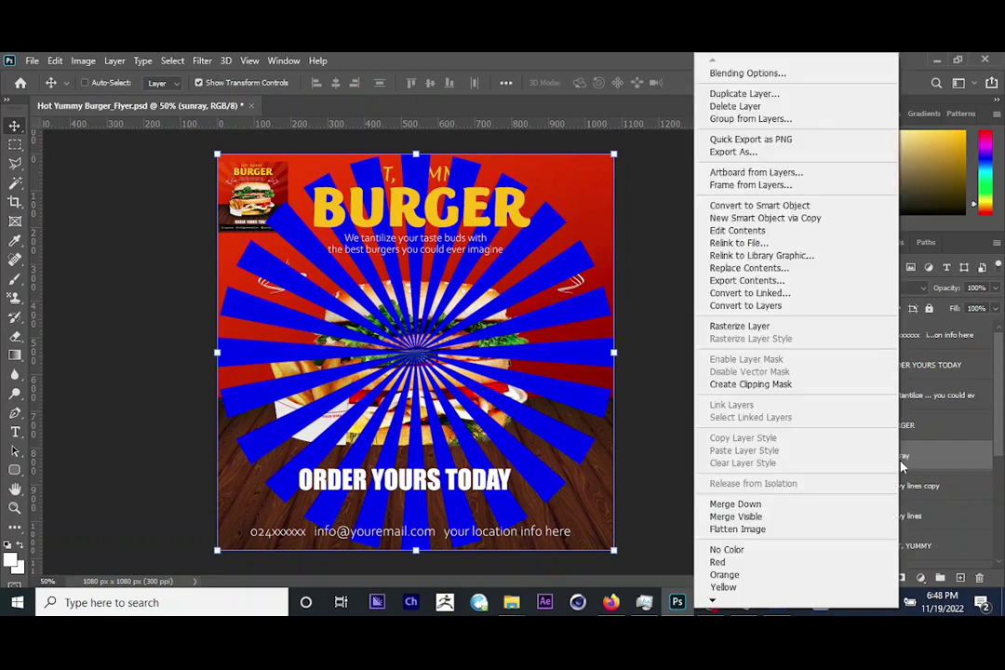
click(721, 328)
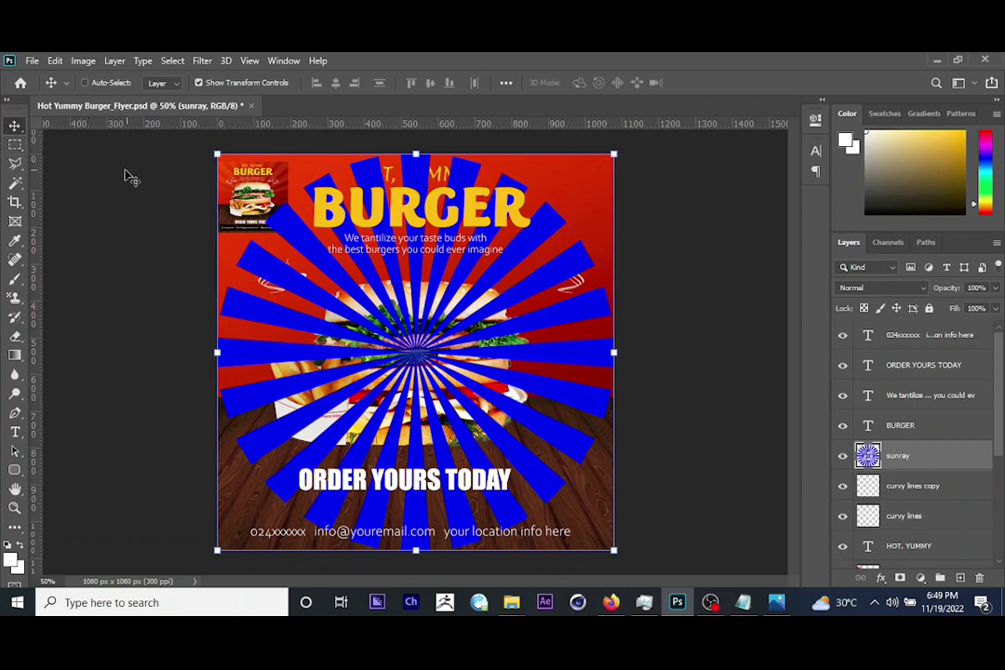
Copy the part of the sunray above the wooden floor to a new layer and delete the original sunray layer.
click(15, 146)
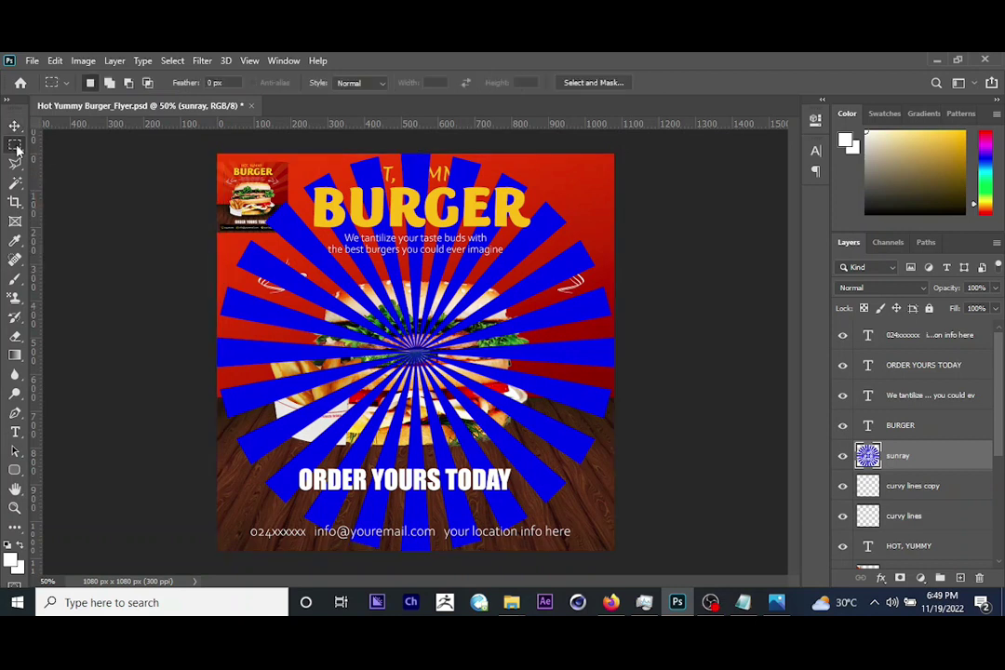
drag(216, 154, 702, 397)
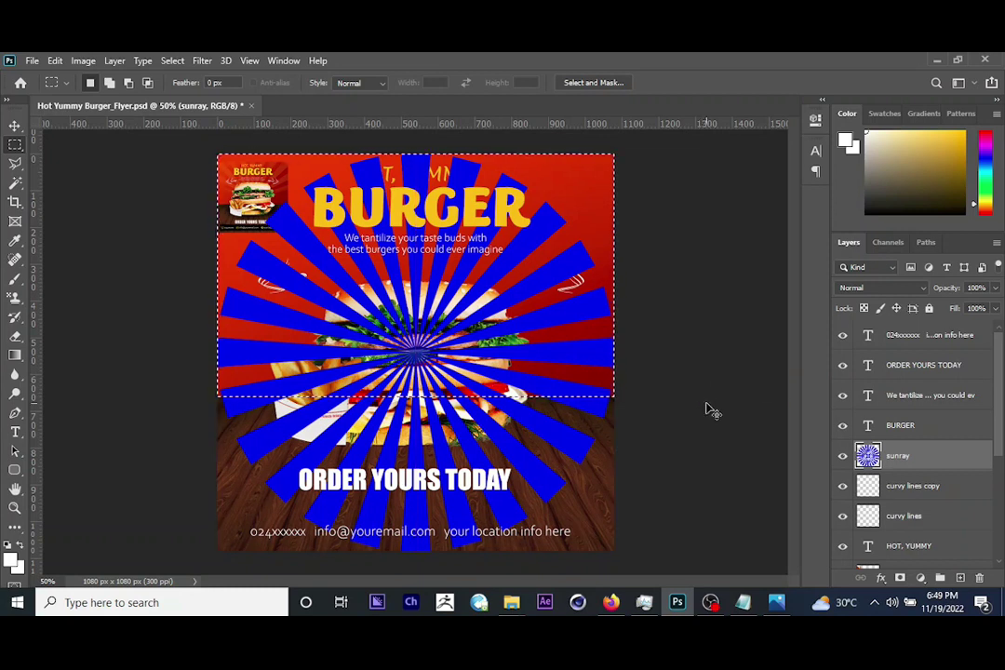
key(ctrl+j)
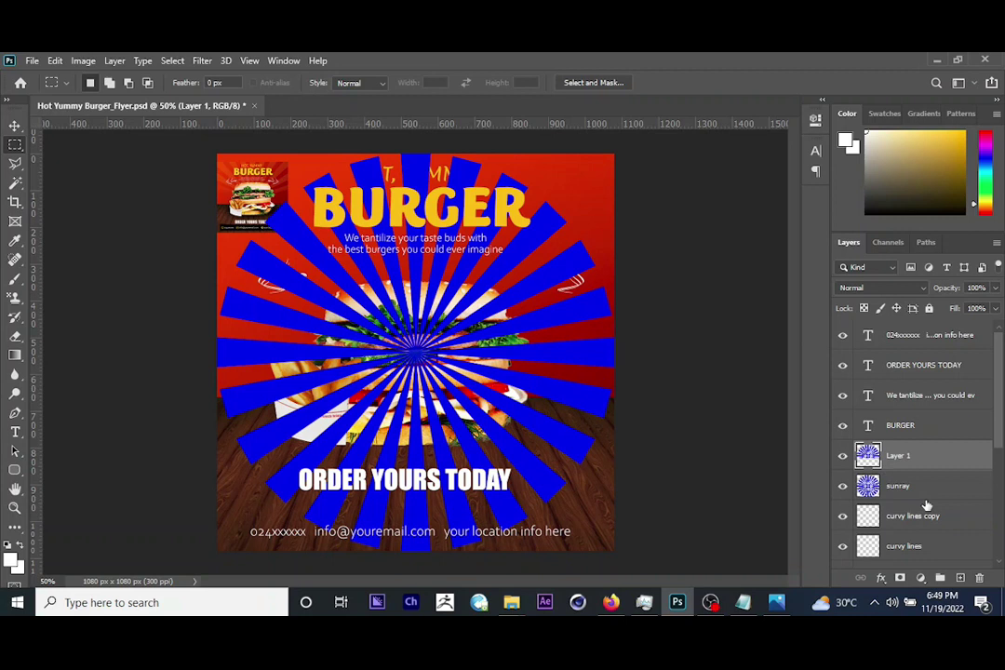
click(917, 489)
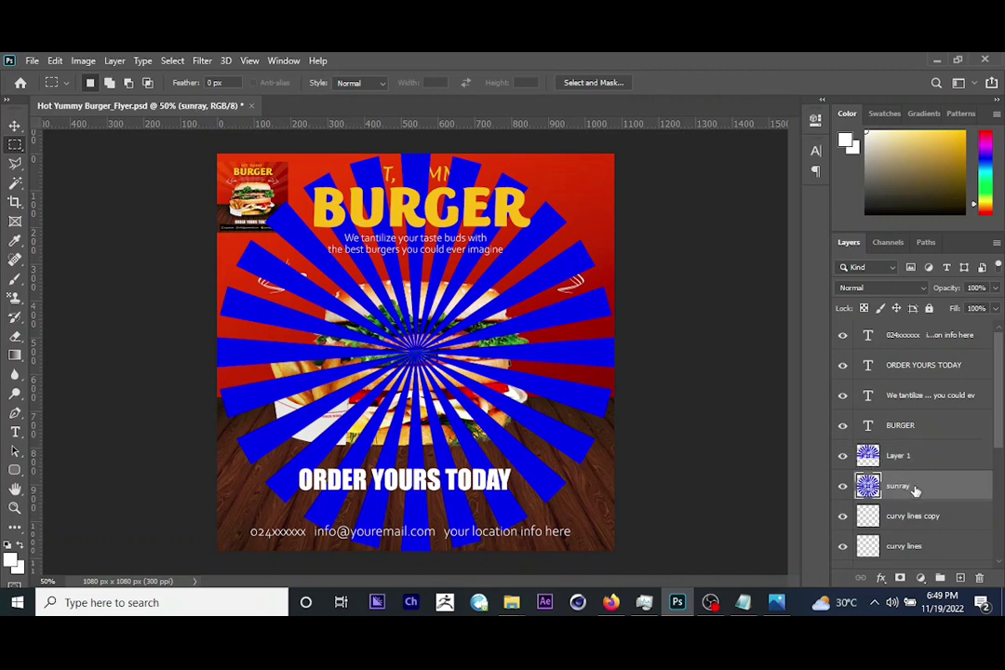
key(Delete)
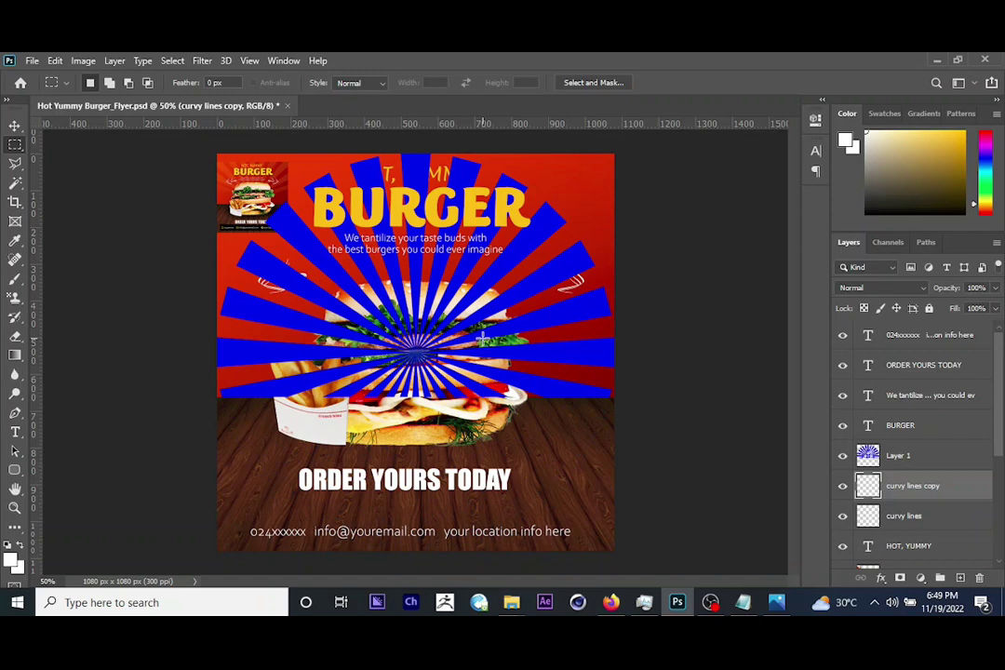
click(14, 125)
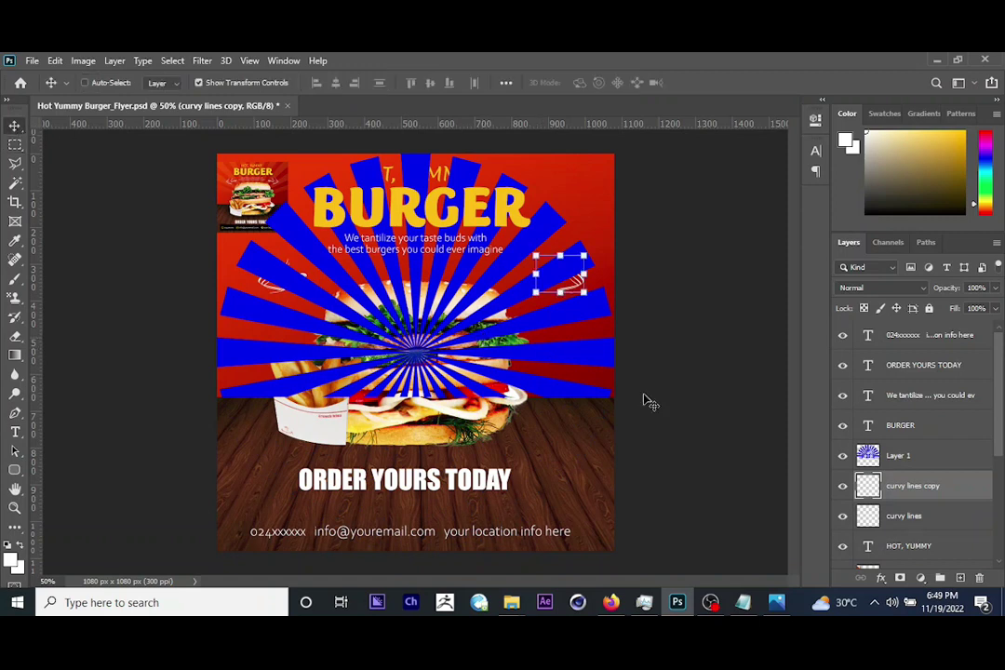
Check the reference flyer, then make the cropped sunray layer active and load its ray shapes as a selection.
click(782, 603)
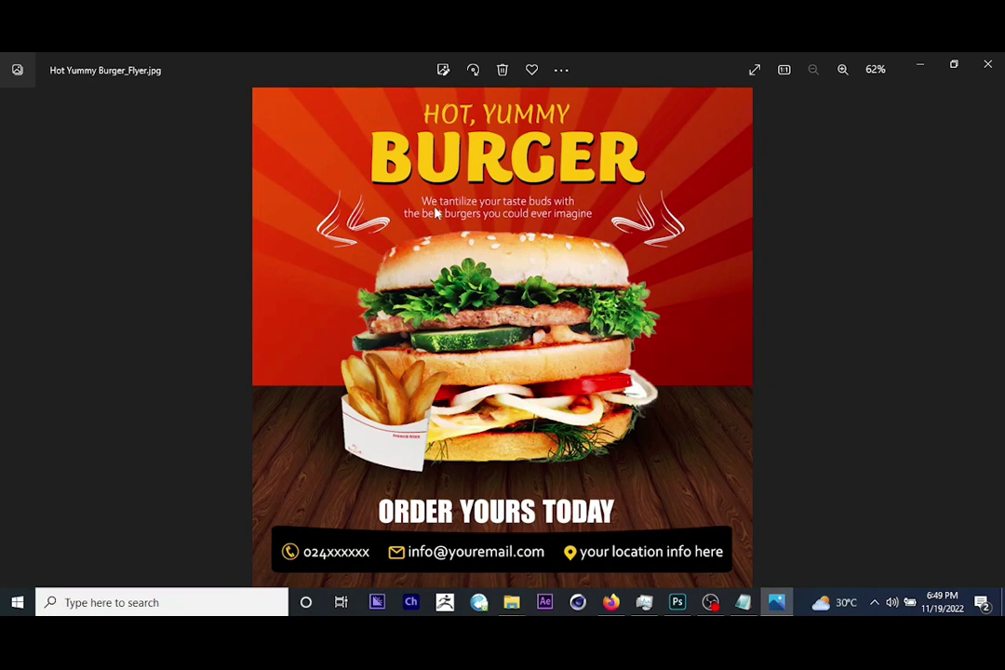
click(776, 602)
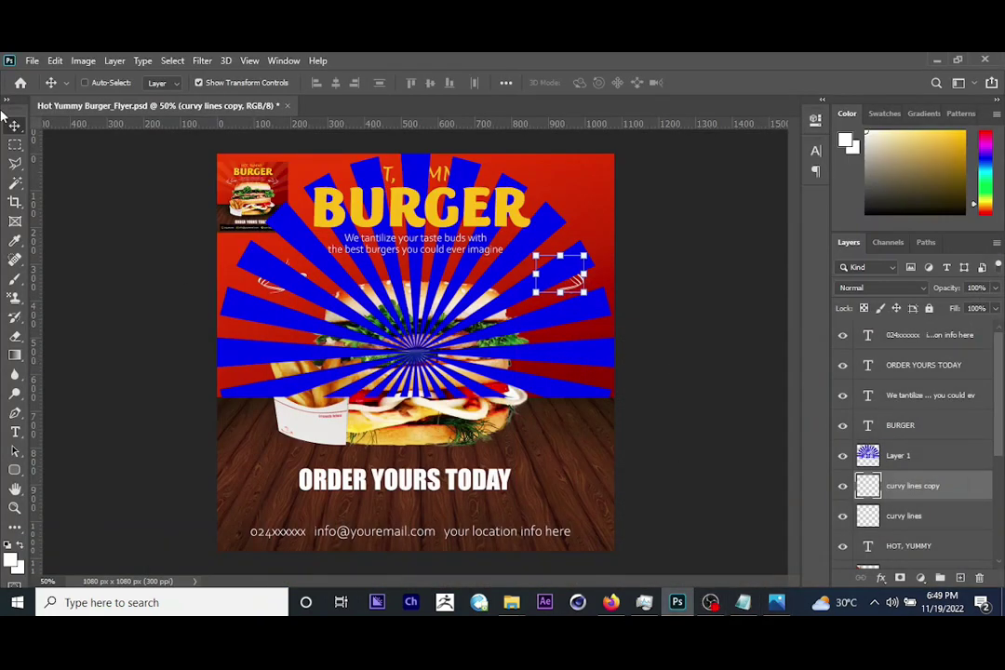
right_click(593, 320)
click(607, 322)
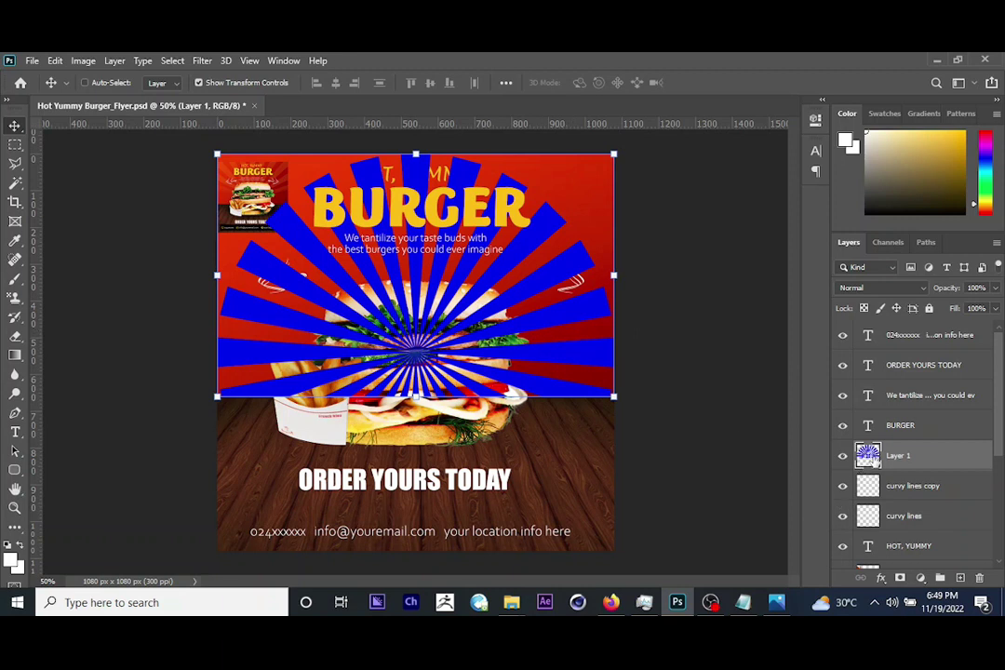
key(ctrl)
ctrl+click(867, 456)
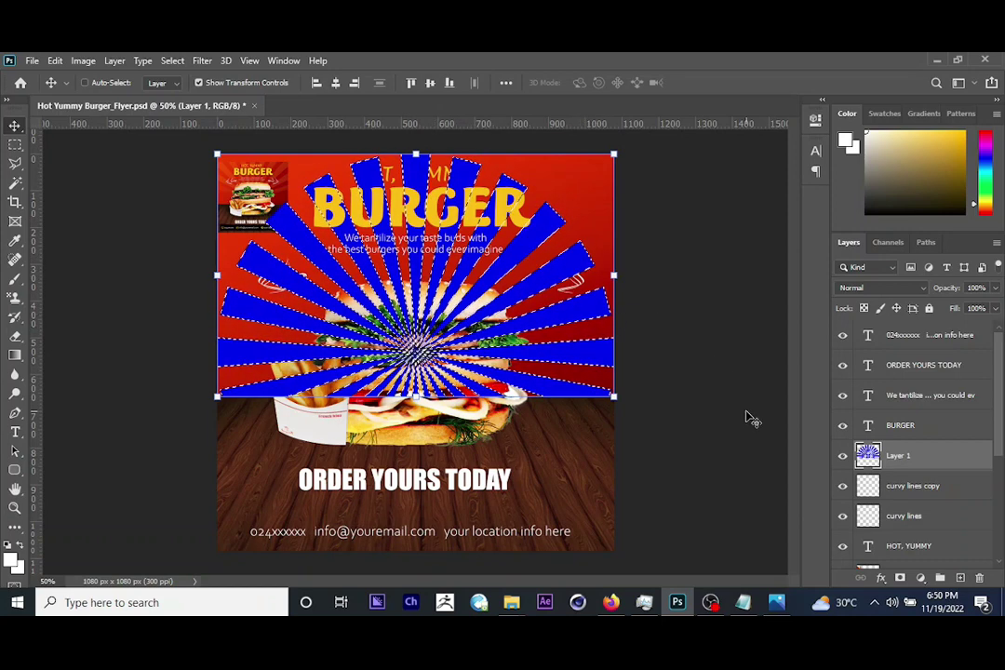
Fill the selected sunray shapes with white and deselect them.
click(776, 602)
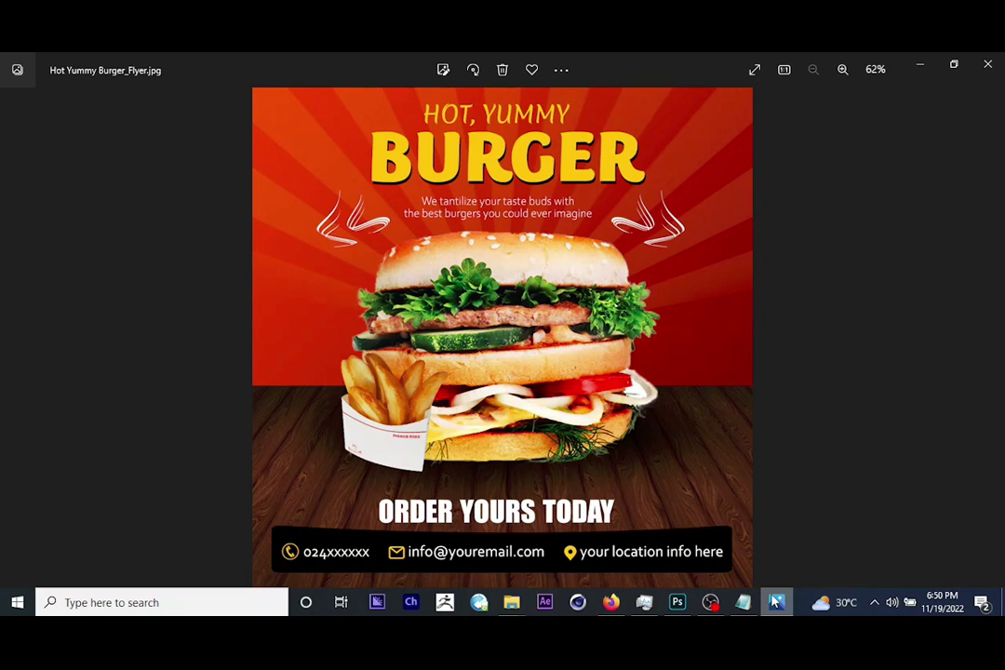
click(776, 602)
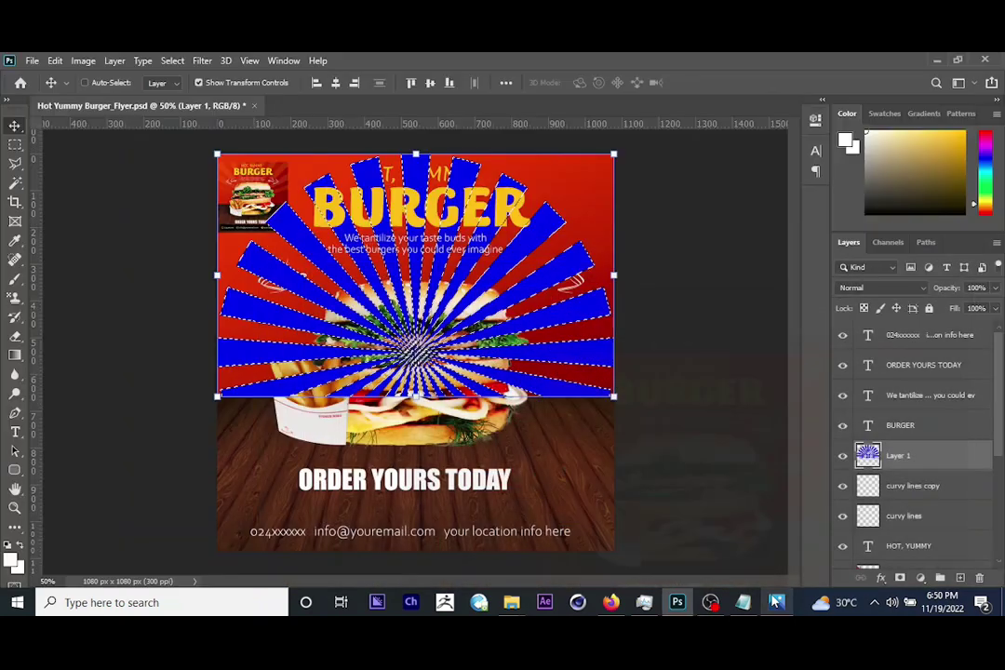
click(14, 240)
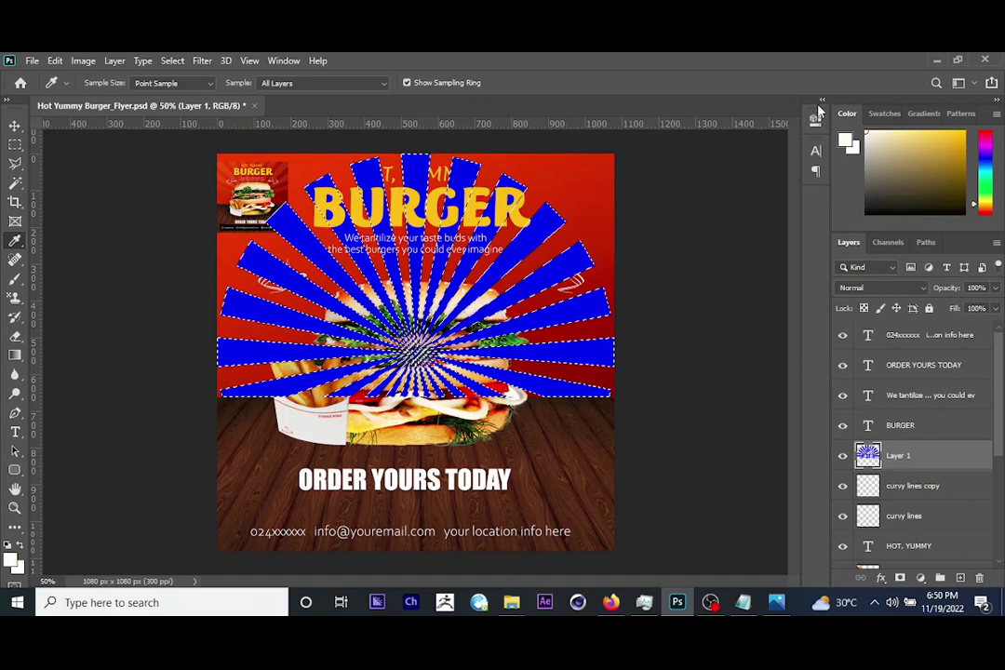
key(alt+BackSpace)
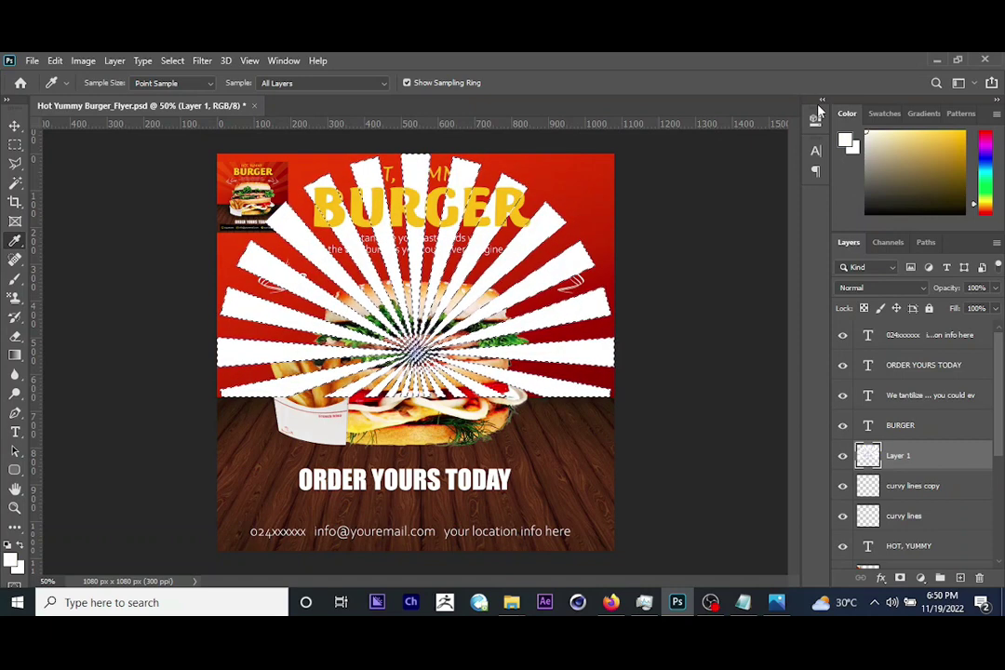
click(884, 289)
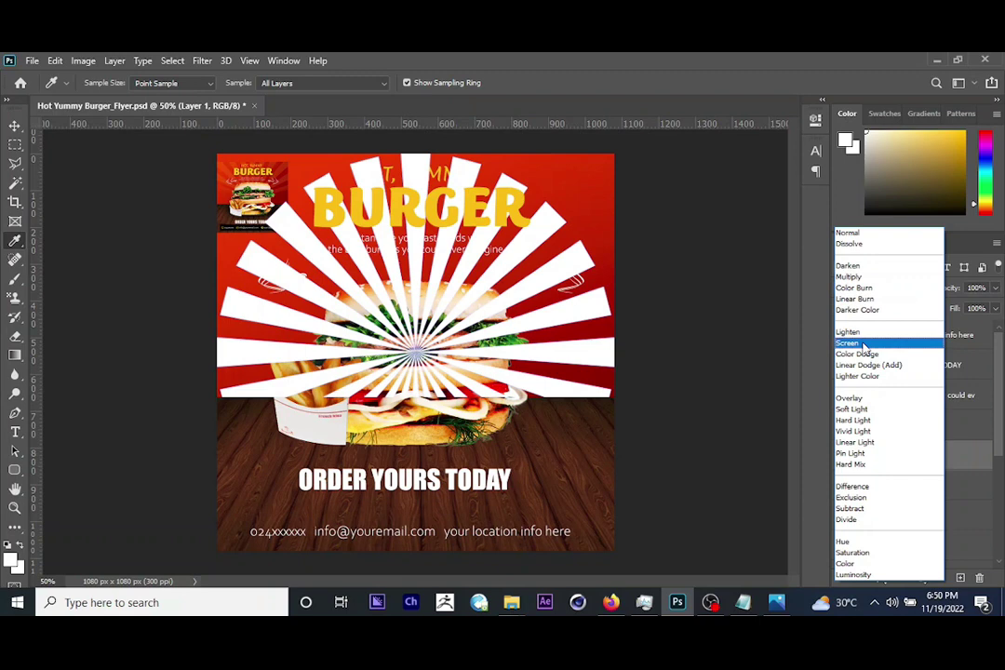
click(677, 234)
Load the ray shapes as a selection, fill them with yellow sampled from the BURGER title, and deselect.
ctrl+click(860, 449)
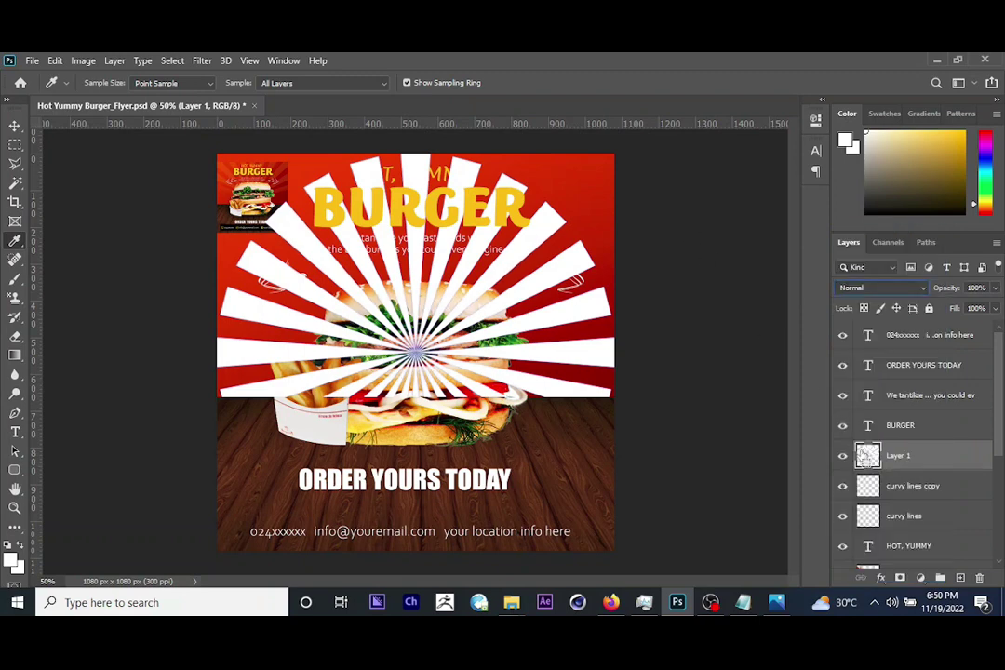
click(503, 214)
key(alt+BackSpace)
key(ctrl+d)
Set the yellow sunray layer's blend mode to Screen and lower its opacity to 16%.
click(861, 286)
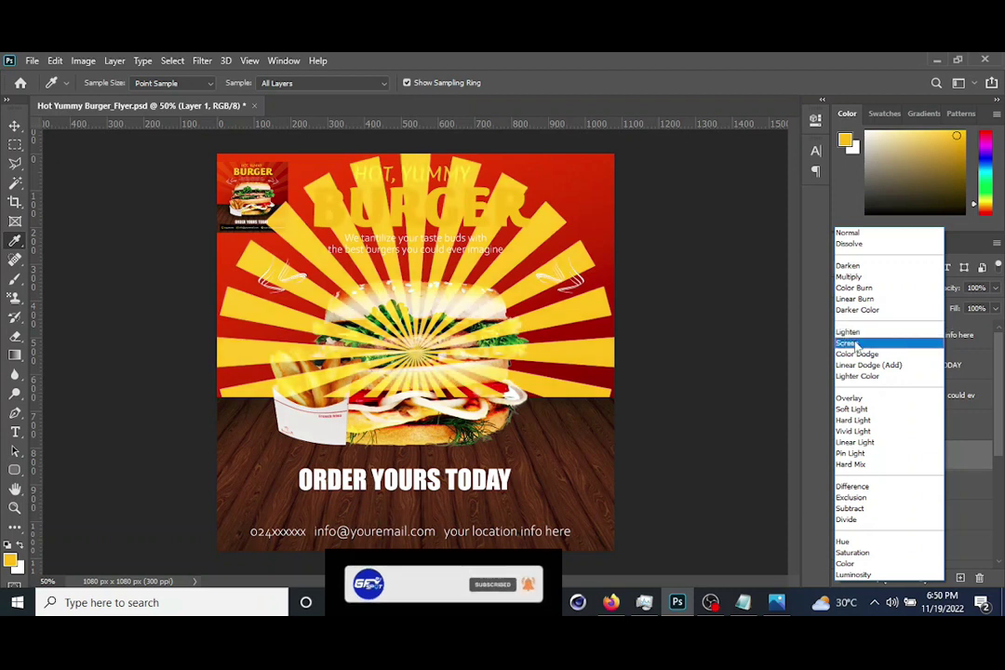
click(854, 344)
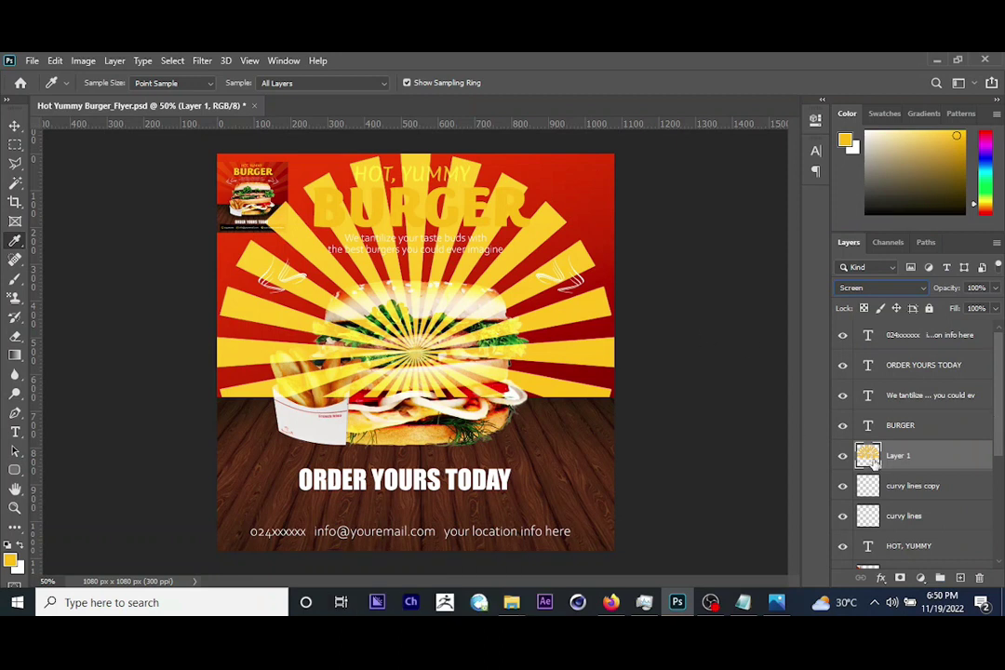
click(16, 125)
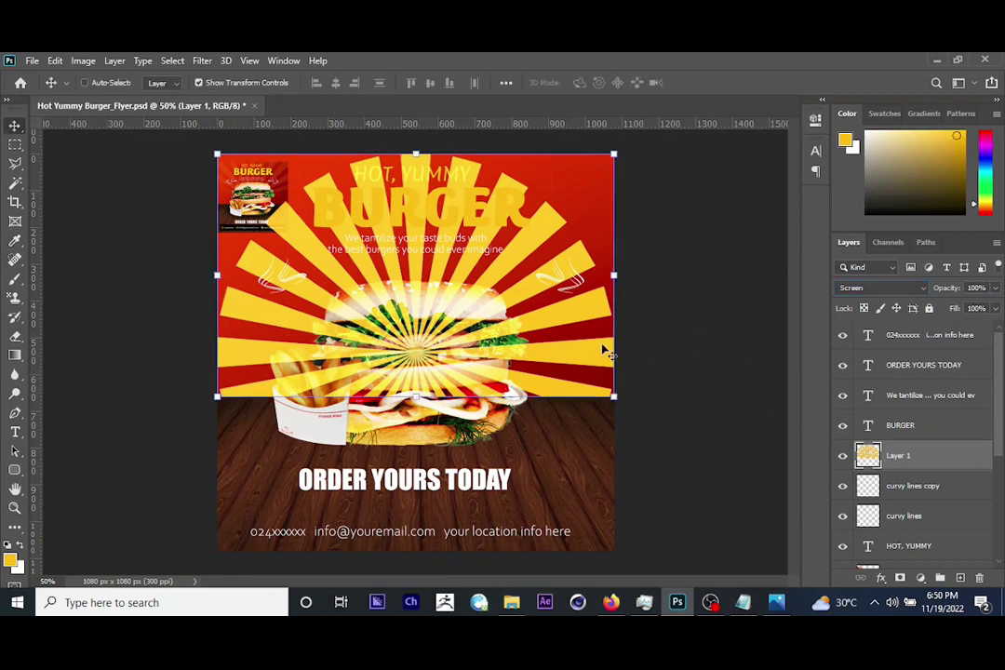
click(997, 288)
drag(993, 306, 938, 310)
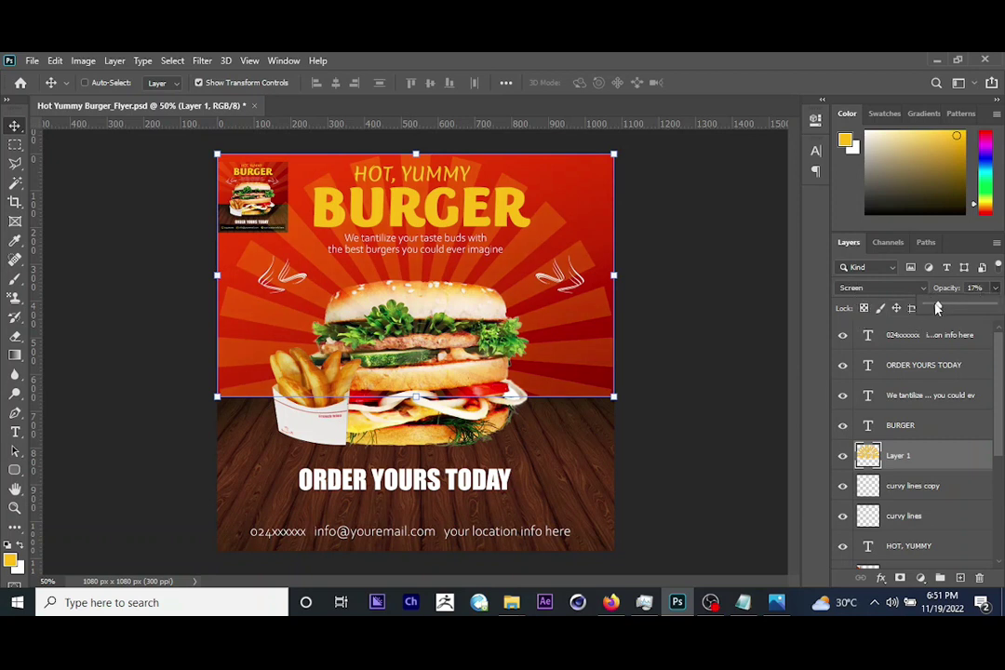
click(707, 264)
Scale the sunray layer to about 123.5% and move it up so its lower edge meets the wooden floor.
drag(614, 156, 660, 126)
drag(561, 271, 562, 245)
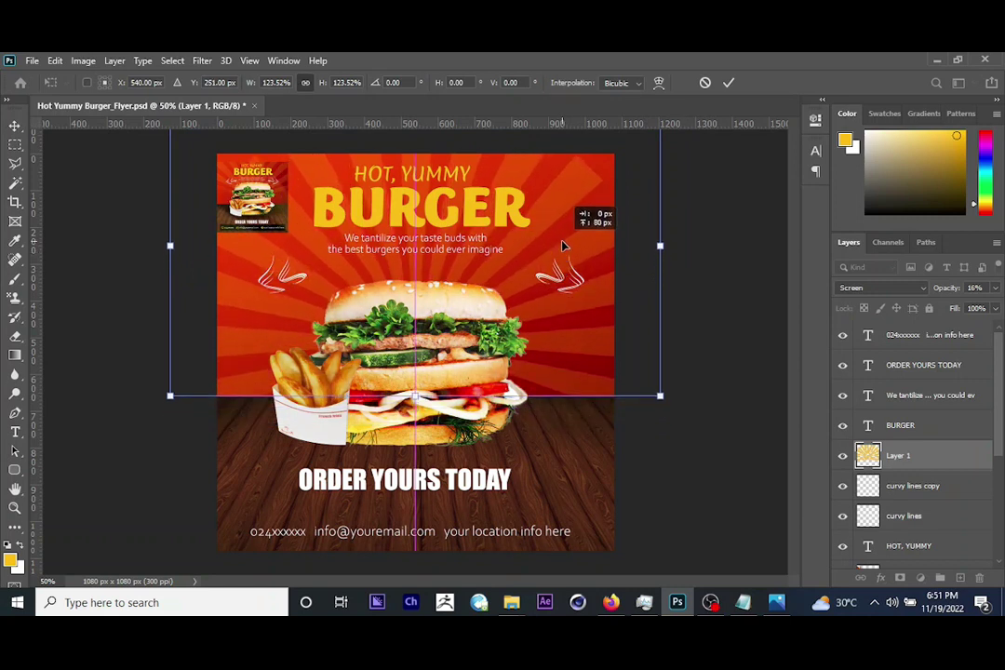
key(Return)
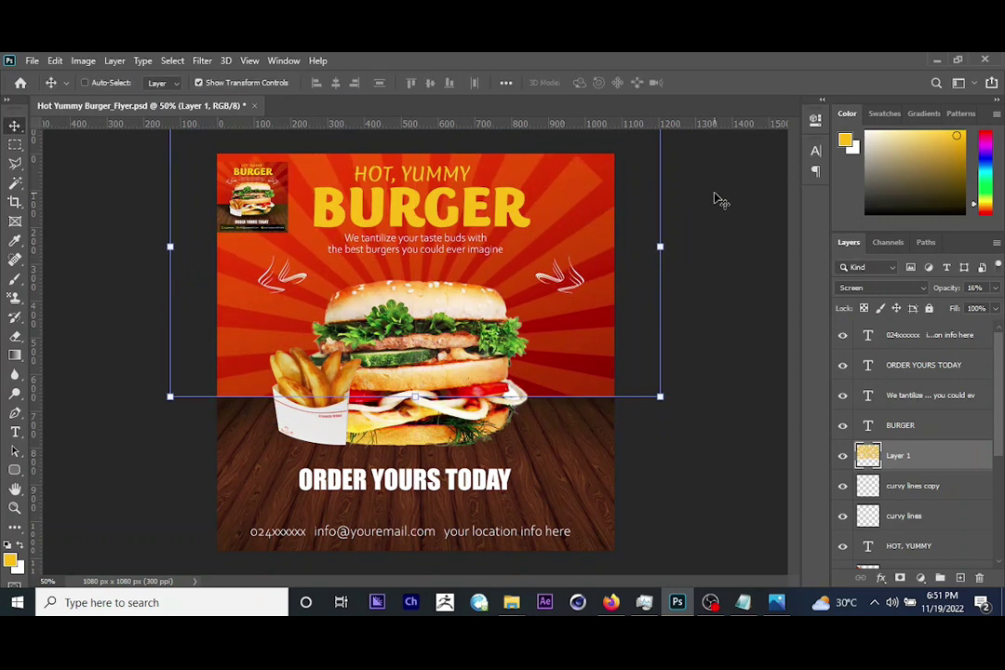
Enlarge the sunray layer further past the canvas sides and move it so its lower edge meets the wooden floor.
key(ctrl+minus)
drag(578, 181, 610, 166)
drag(456, 304, 457, 281)
key(Return)
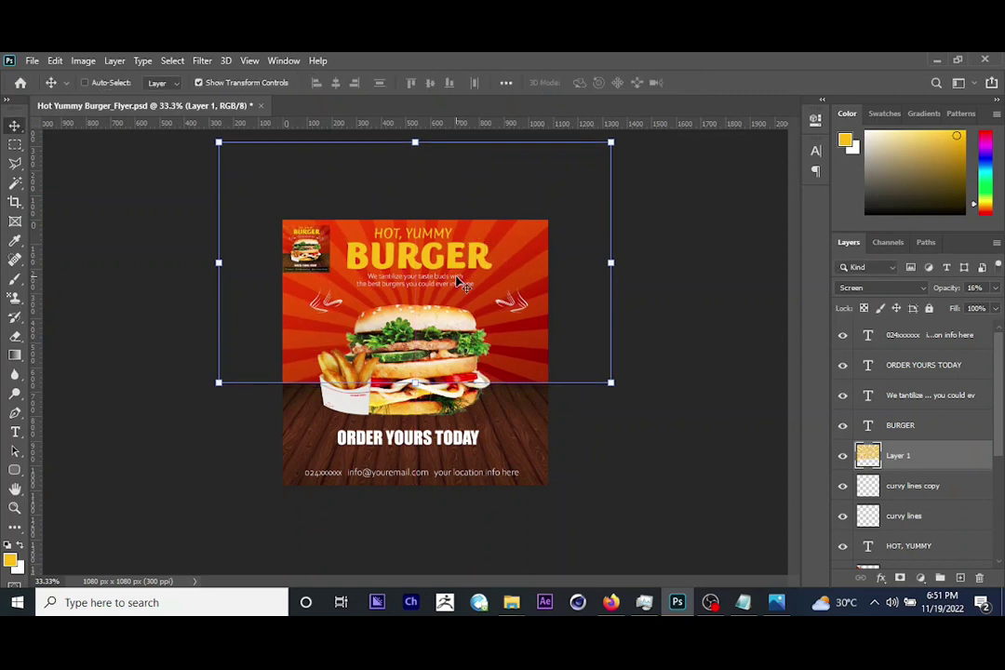
Place the sunray layer below the wooden texture and directly above the orange background in the layer stack, and save the document.
key(ctrl+plus)
key(ctrl+plus)
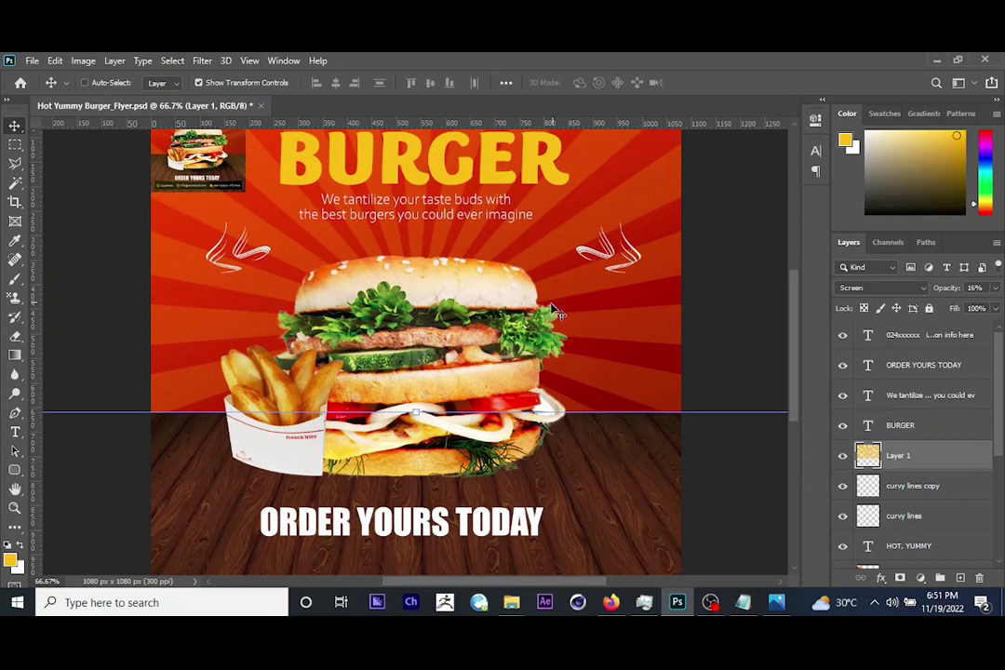
drag(998, 437, 999, 503)
drag(896, 336, 884, 476)
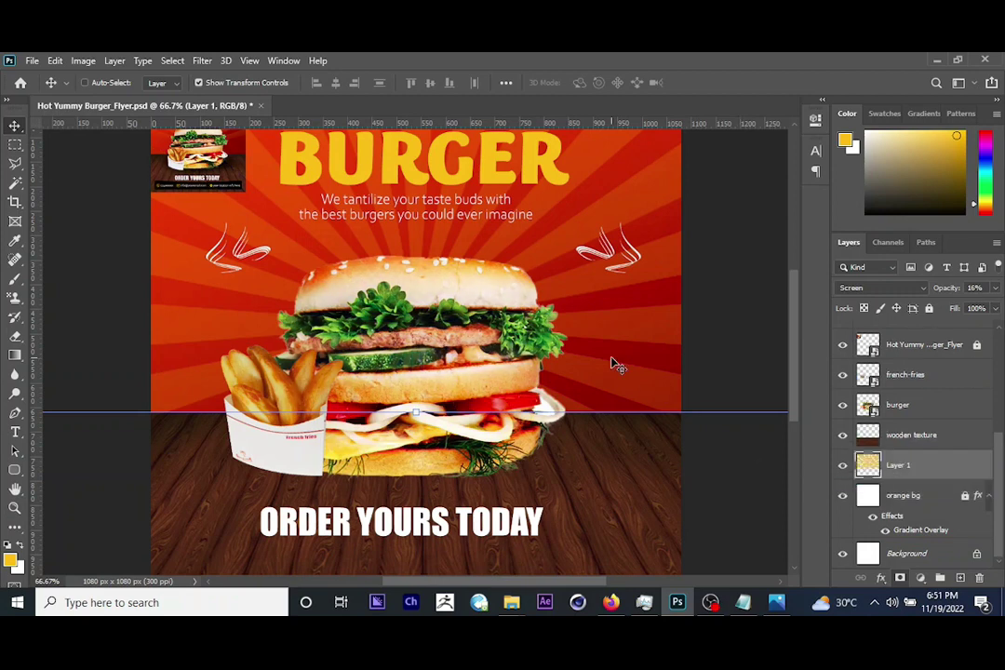
key(ctrl+minus)
key(ctrl+s)
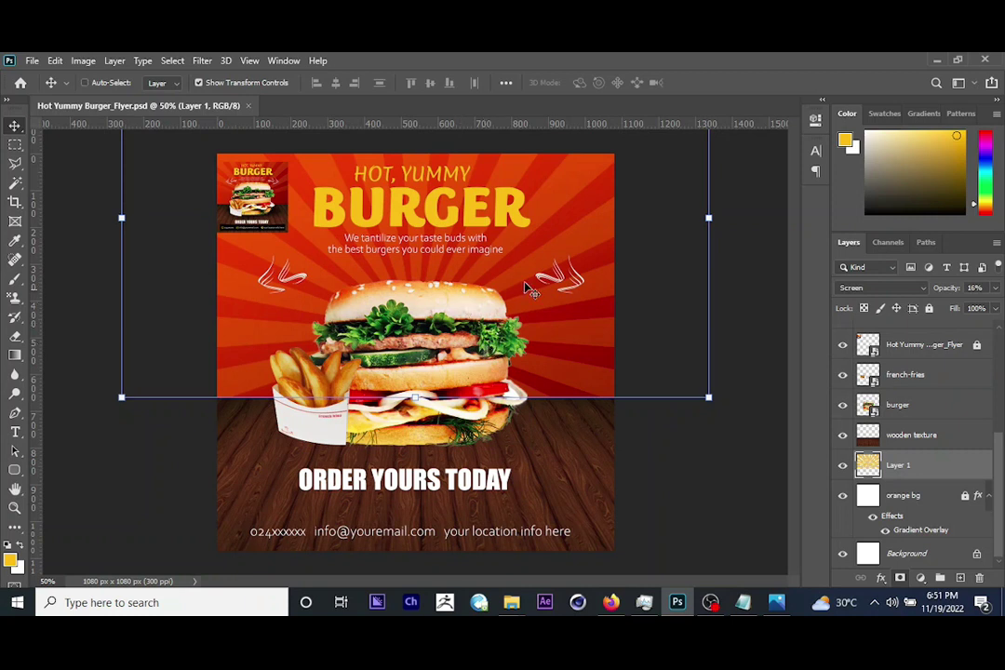
Compare with the reference flyer and fade out the lower sunrays around the burger with a 495 px Soft Round eraser at 0% hardness.
click(775, 603)
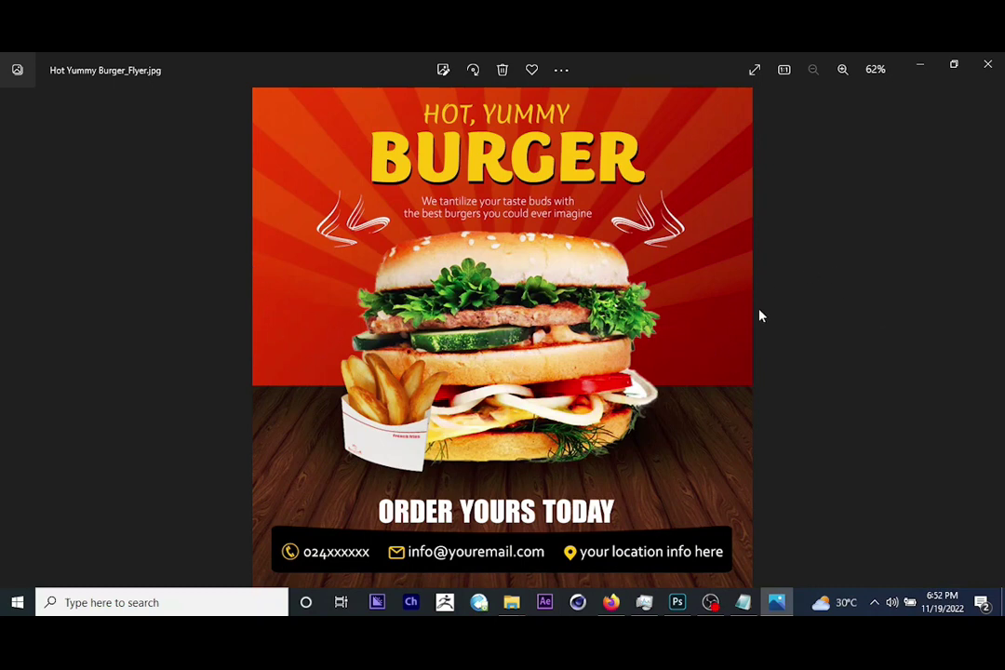
click(919, 66)
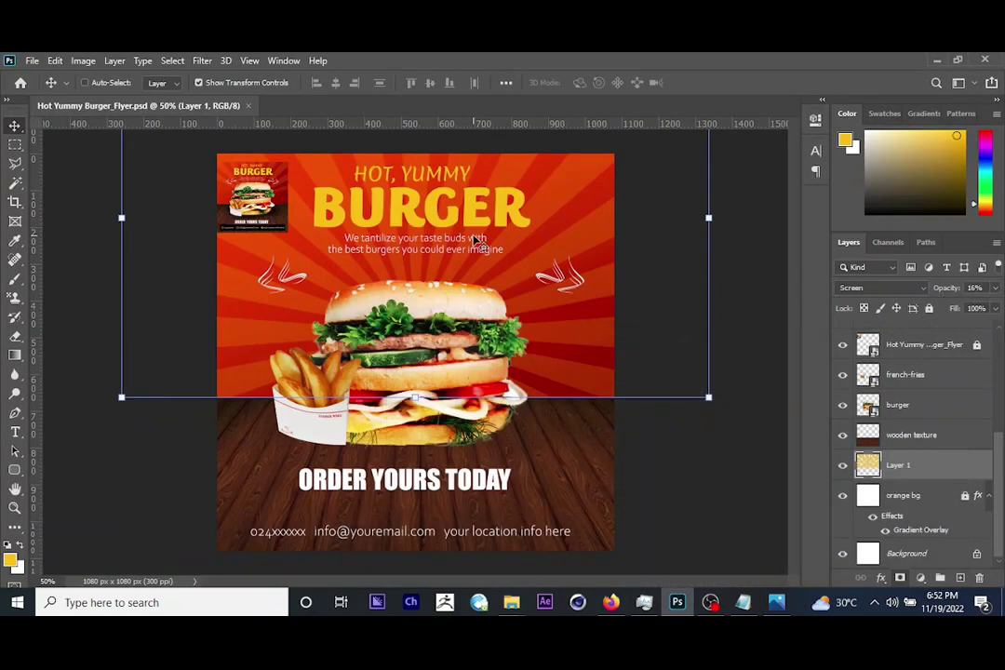
click(15, 338)
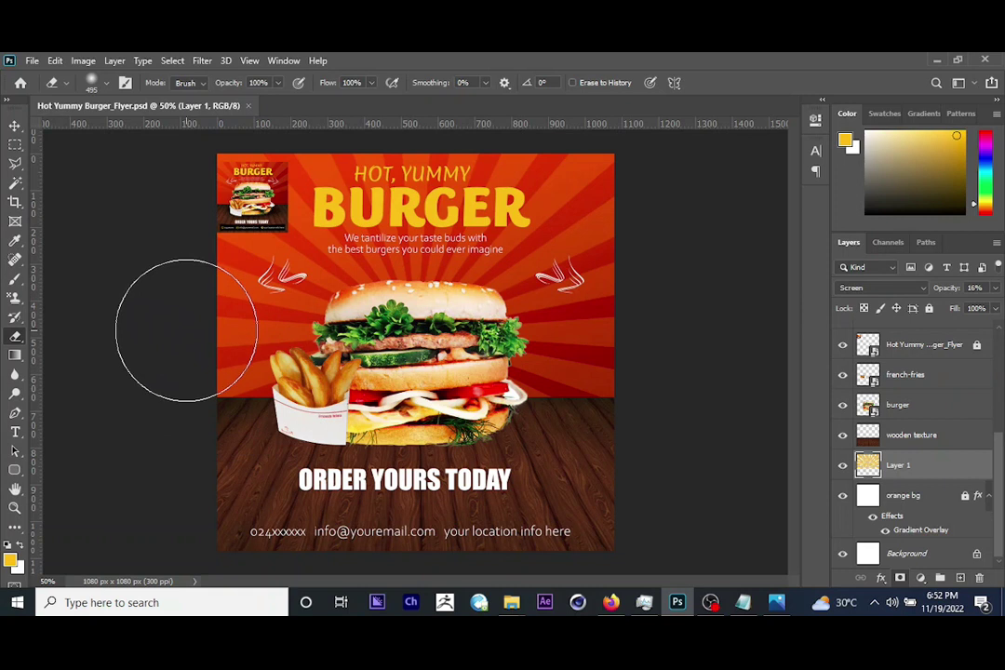
click(105, 85)
drag(166, 136, 165, 135)
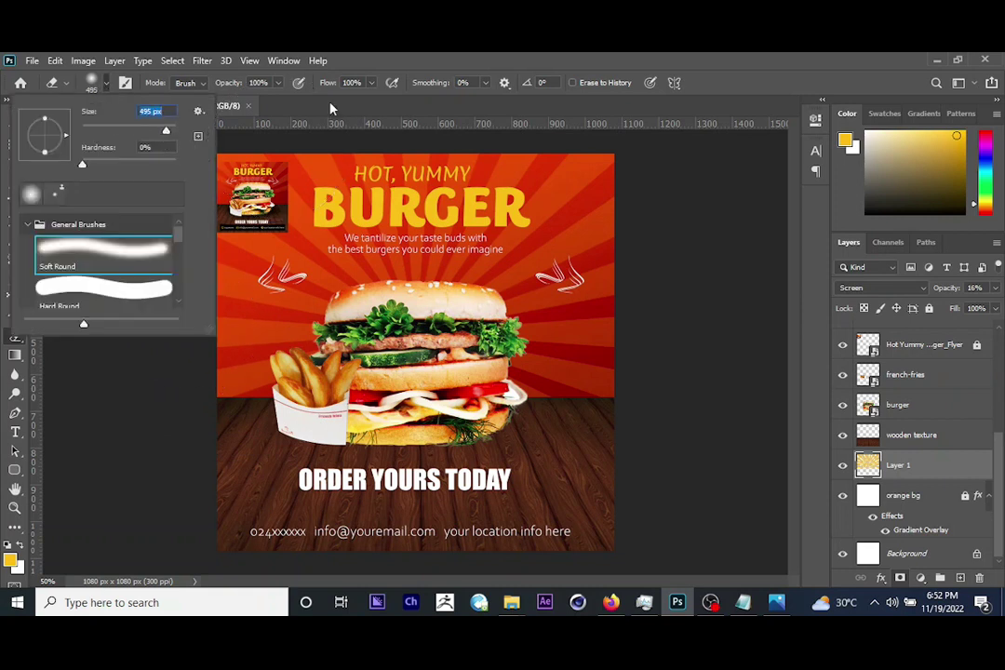
click(410, 68)
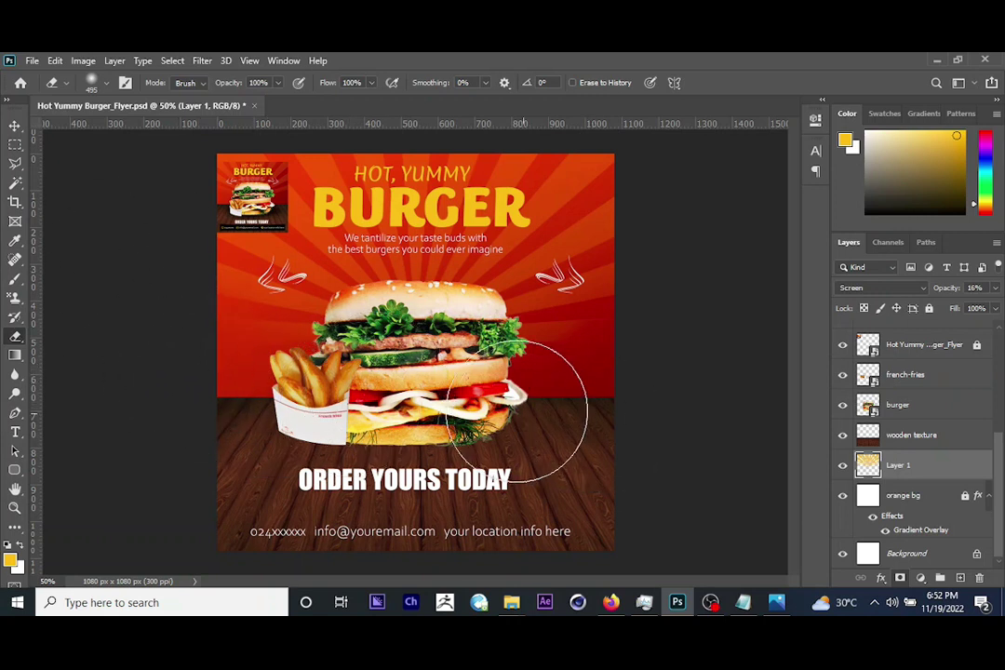
click(16, 130)
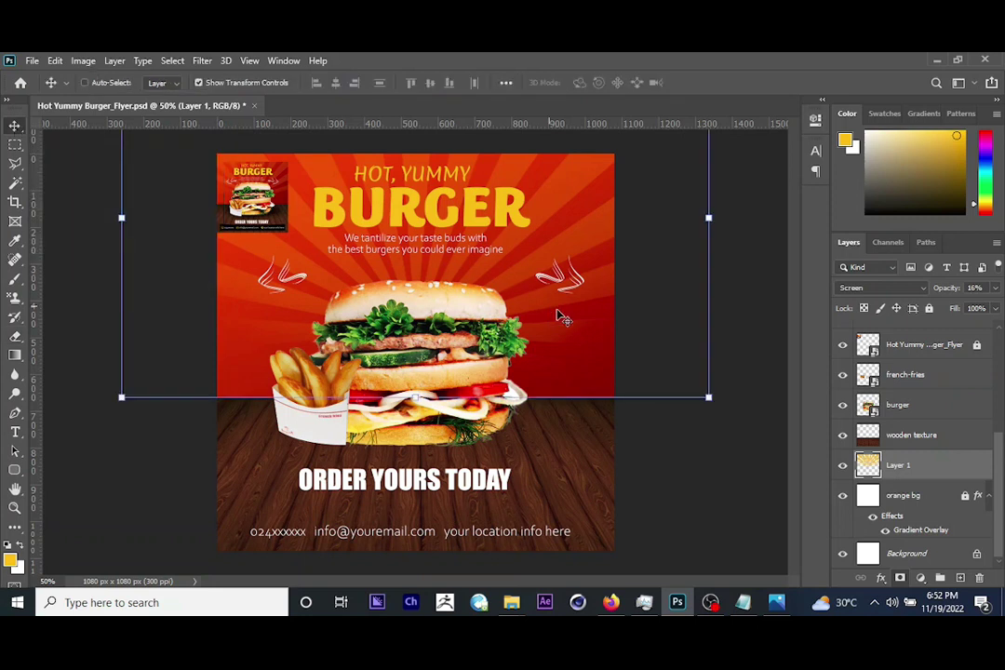
Check the contact bar in the reference flyer and add a new layer above the wooden texture.
click(776, 603)
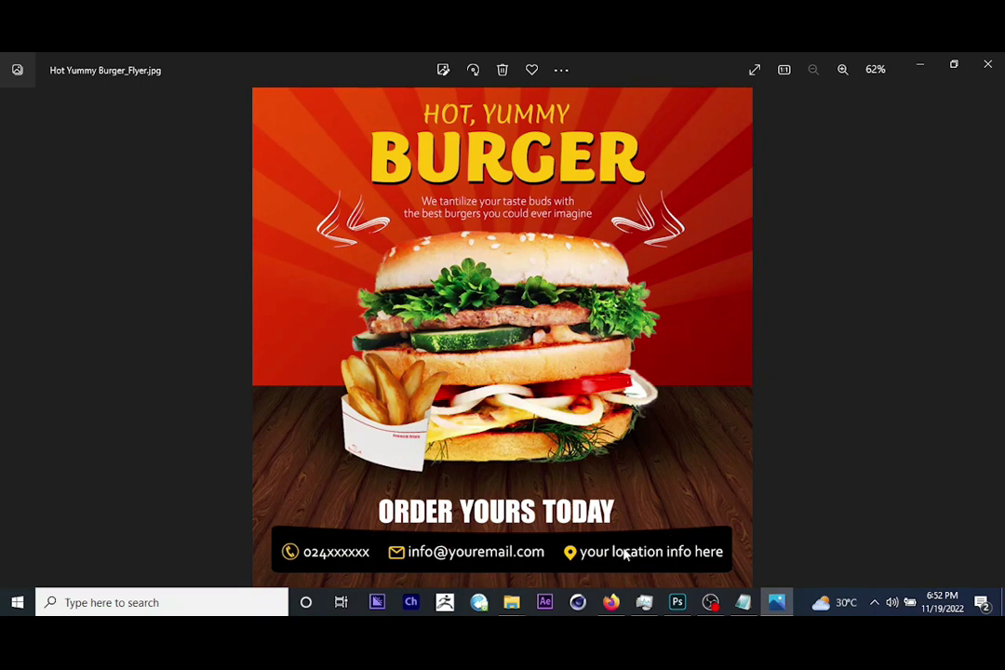
click(918, 68)
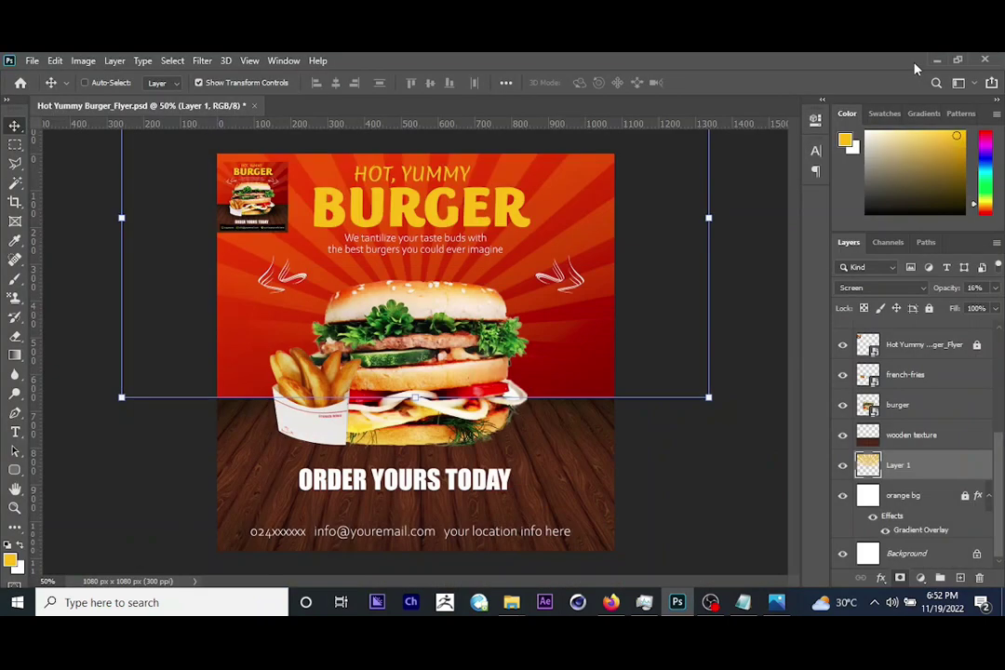
click(910, 435)
click(960, 579)
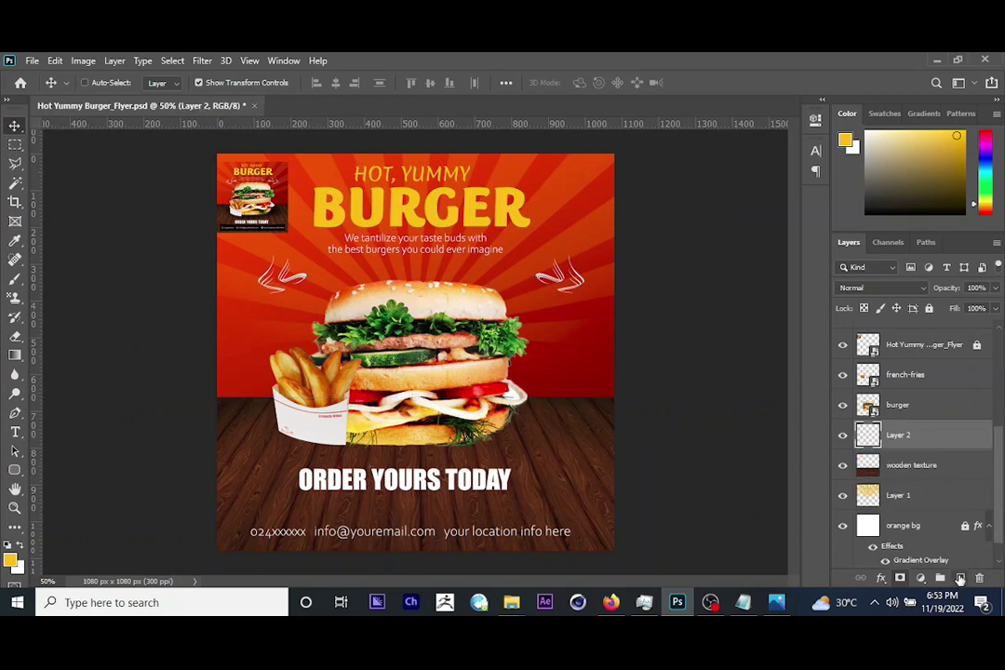
Draw a black rounded rectangle about 1002 x 84 px with a 20 px radius behind the contact text, and rasterize it.
click(15, 470)
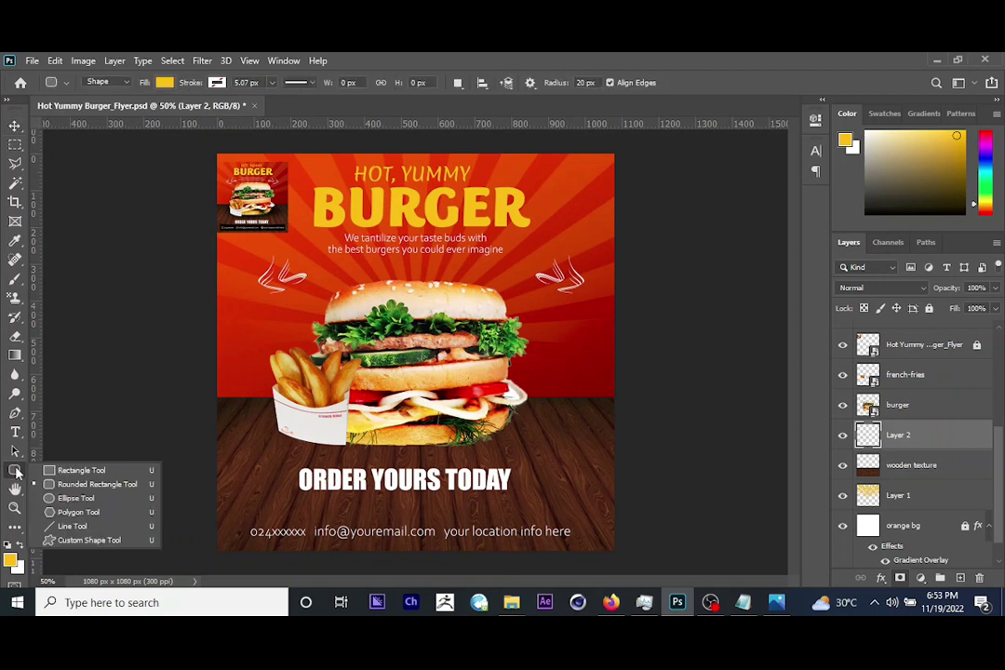
click(84, 485)
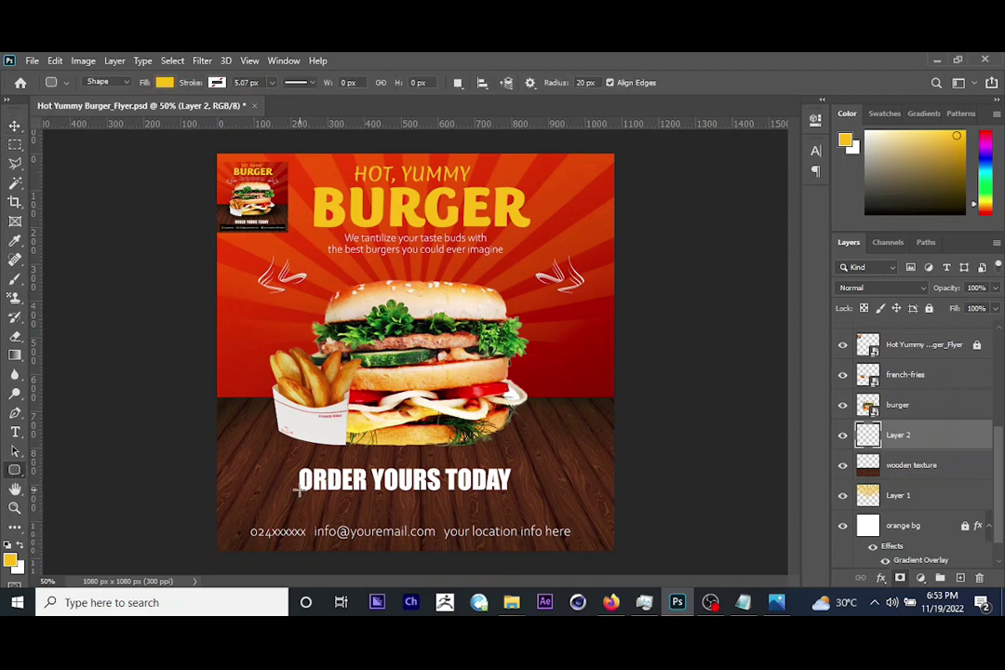
click(776, 602)
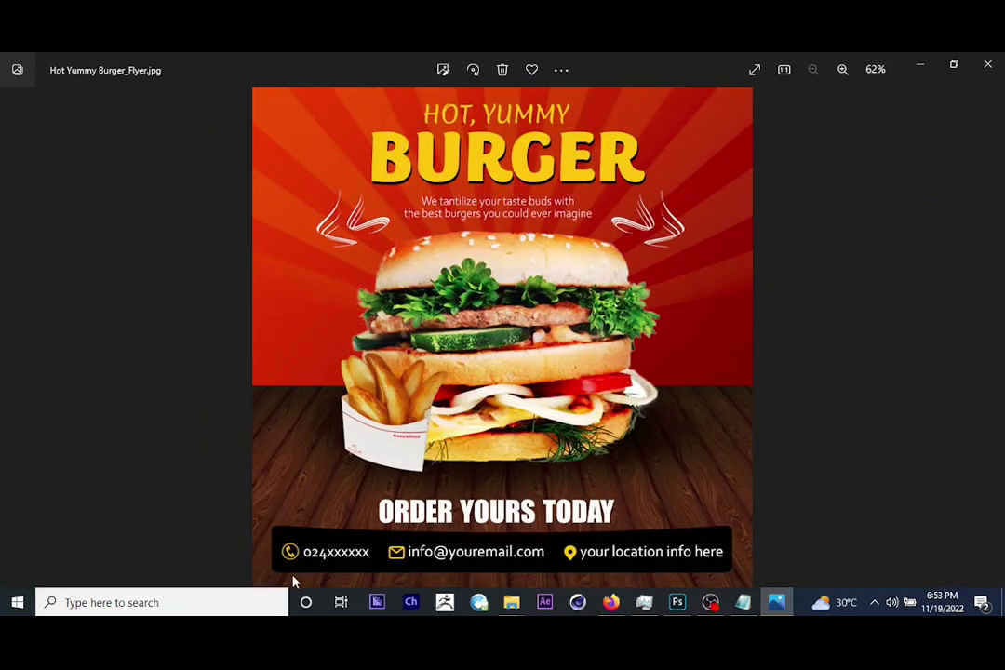
click(931, 63)
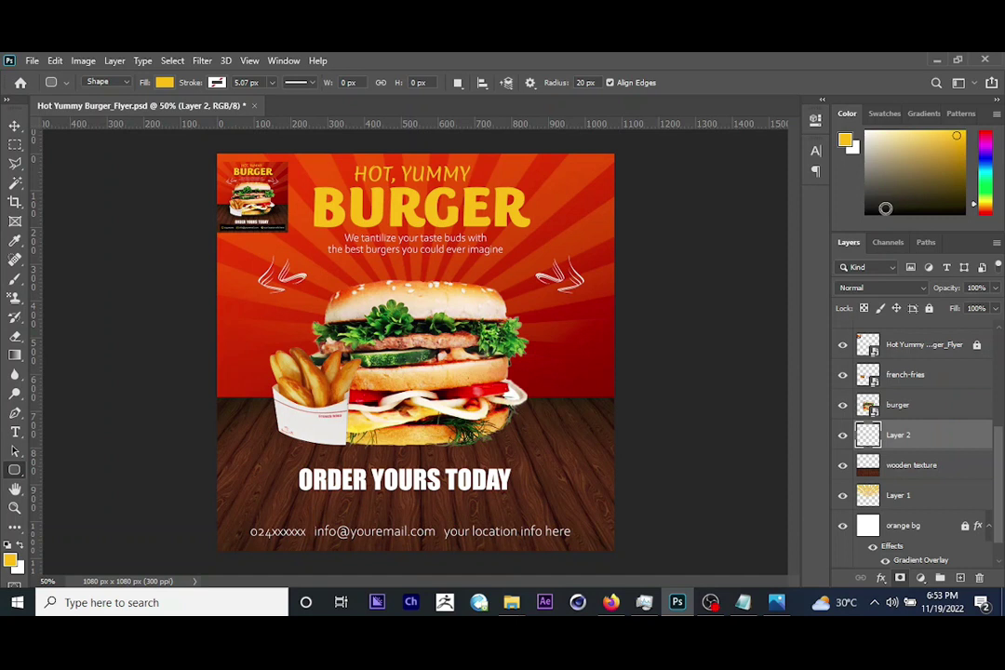
click(875, 206)
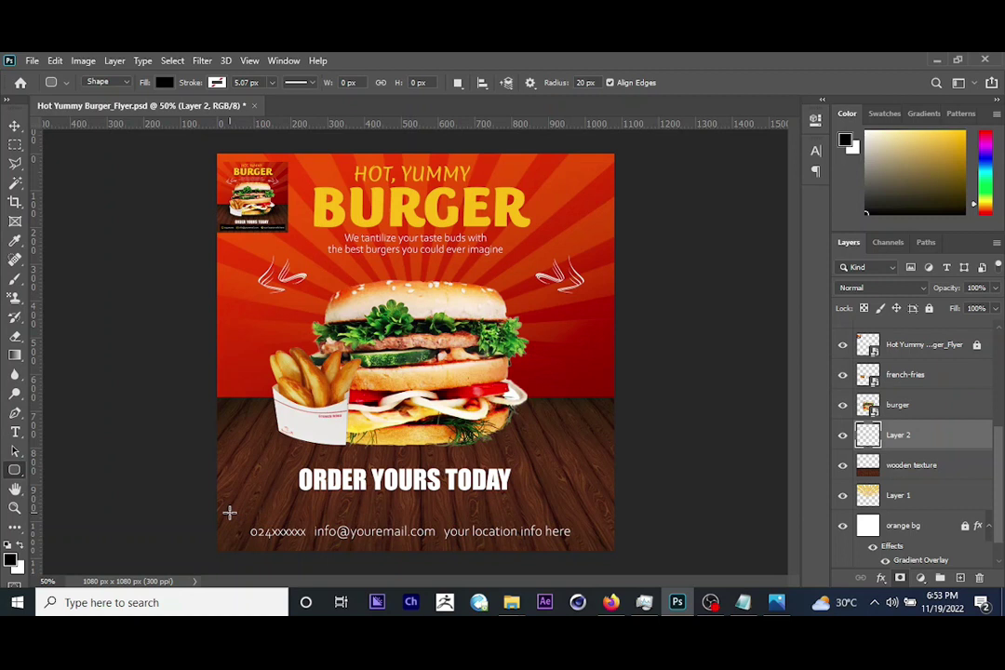
drag(230, 512, 598, 541)
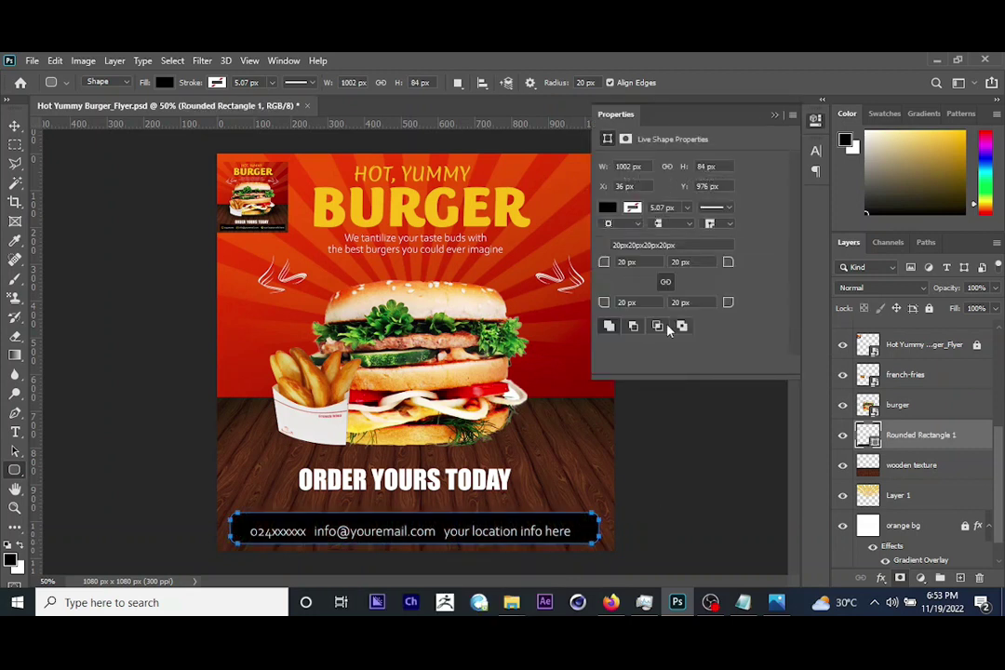
click(773, 115)
right_click(907, 438)
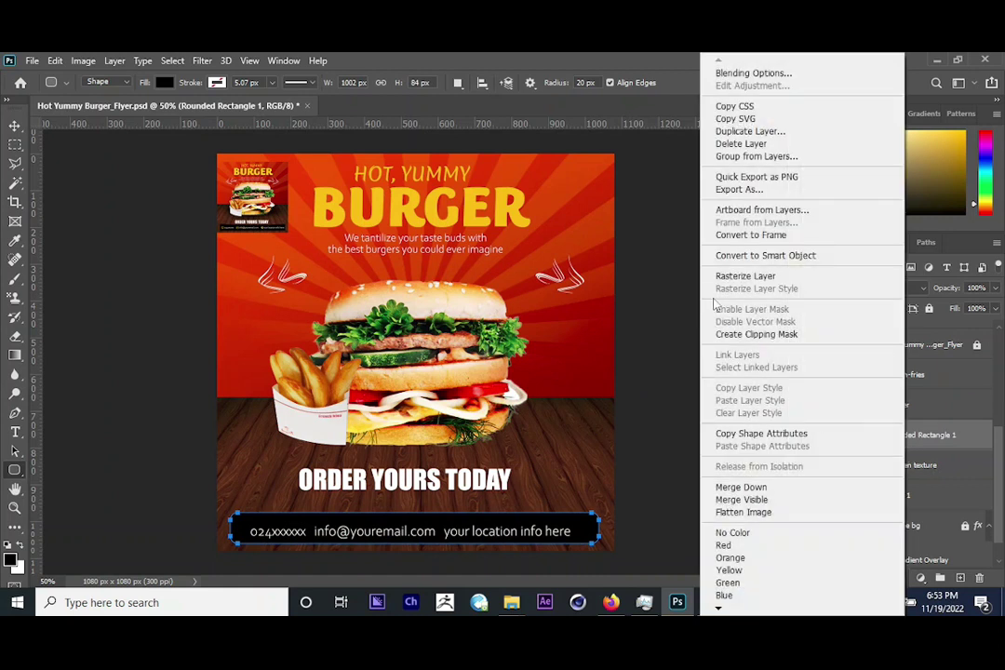
click(742, 277)
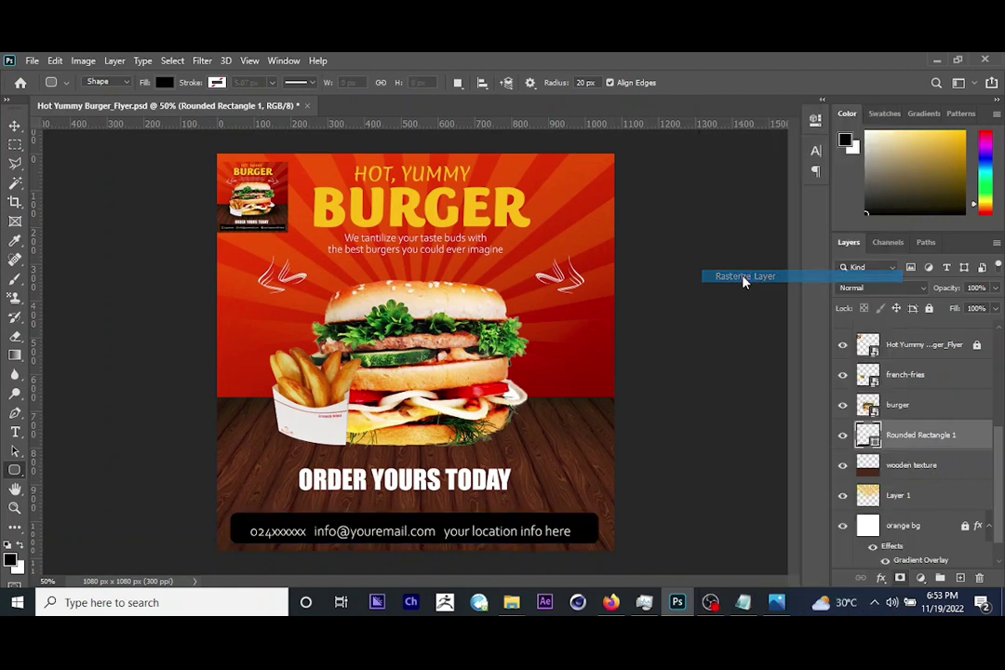
Nudge the black bar and the contact text up slightly from the flyer's lower edge.
click(14, 127)
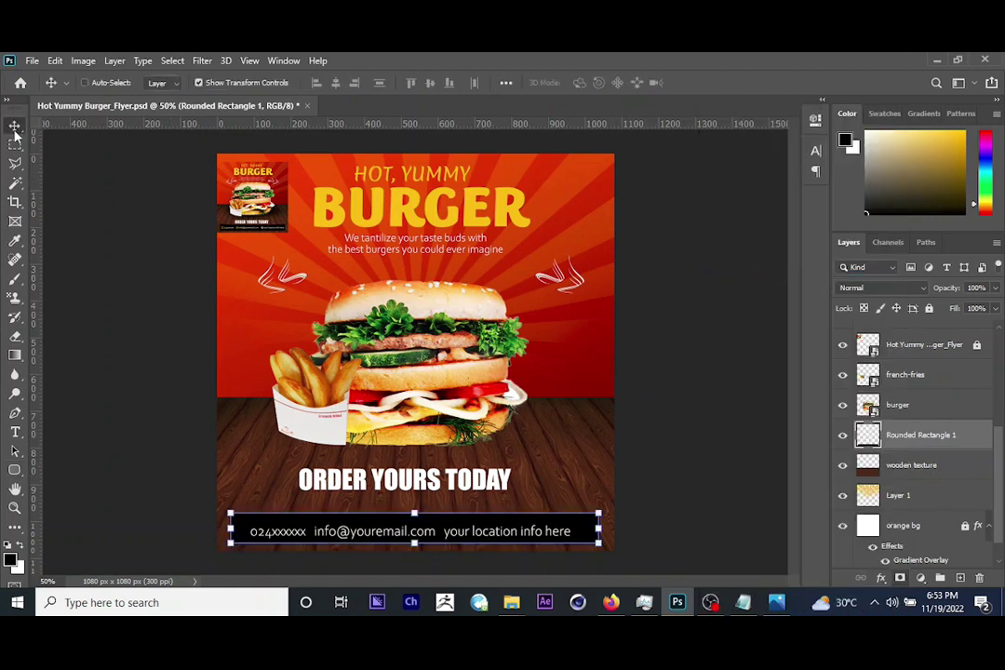
right_click(502, 535)
click(539, 451)
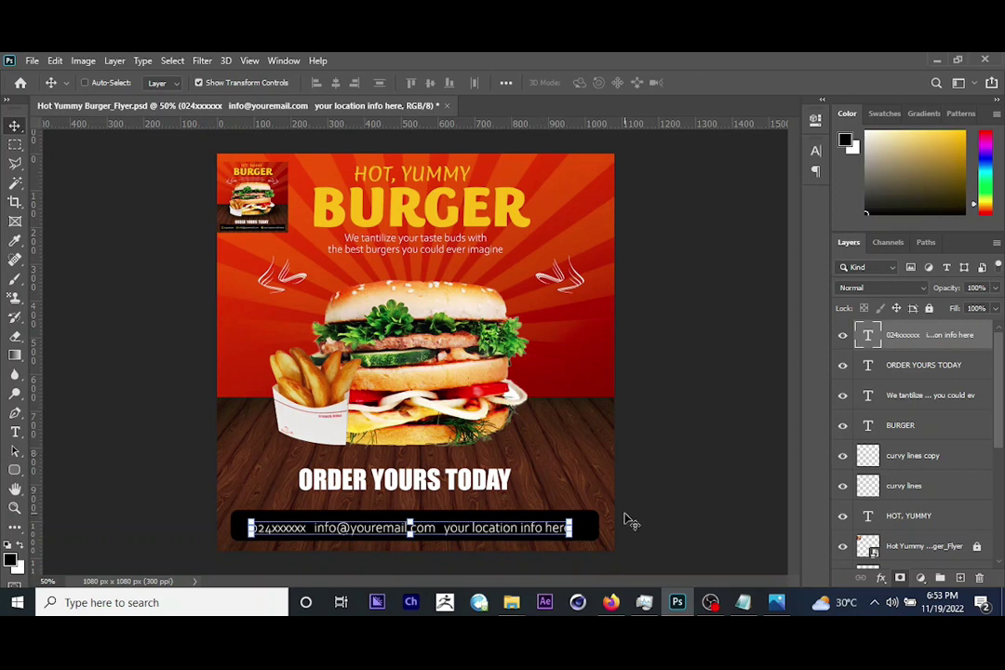
key(Up)
key(Up)
key(Up)
key(Up)
key(Up)
key(Up)
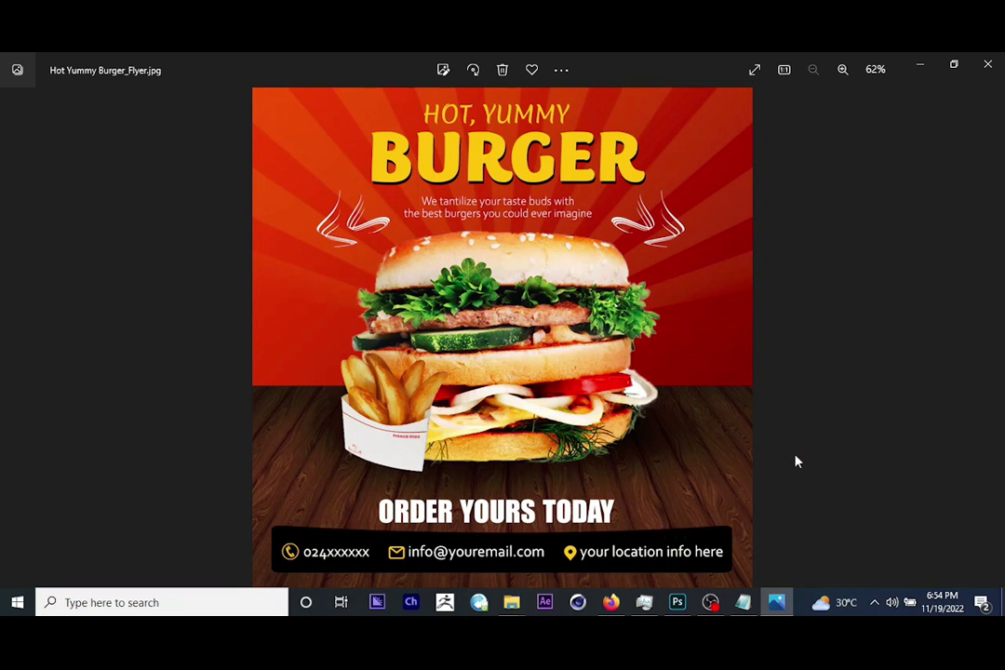
Warp the black bar so its upper edge dips in the middle, and pull its lower edge down slightly.
click(926, 64)
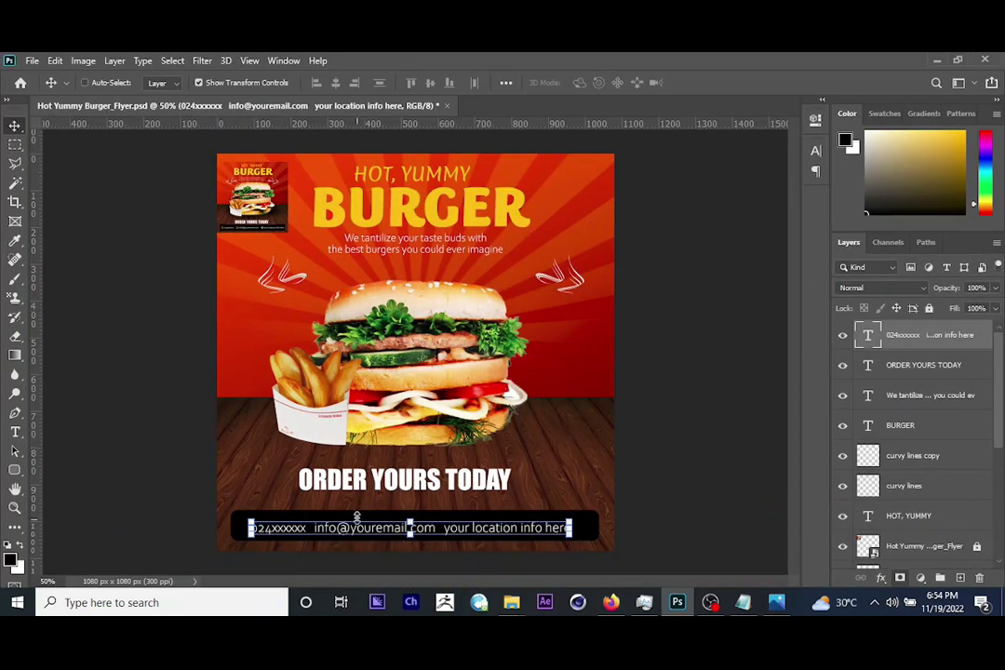
right_click(351, 519)
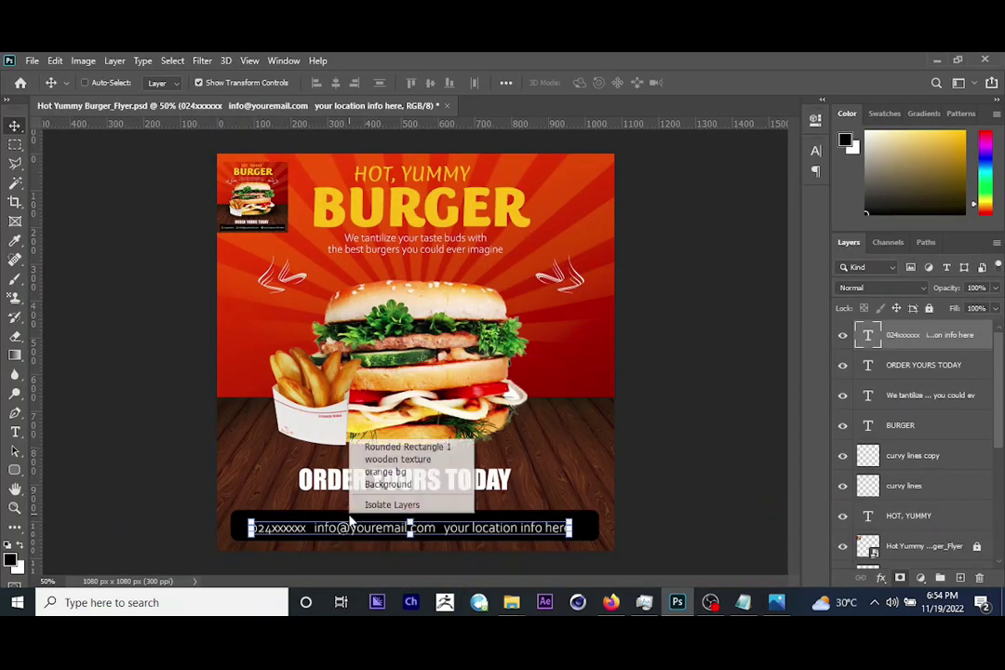
click(366, 450)
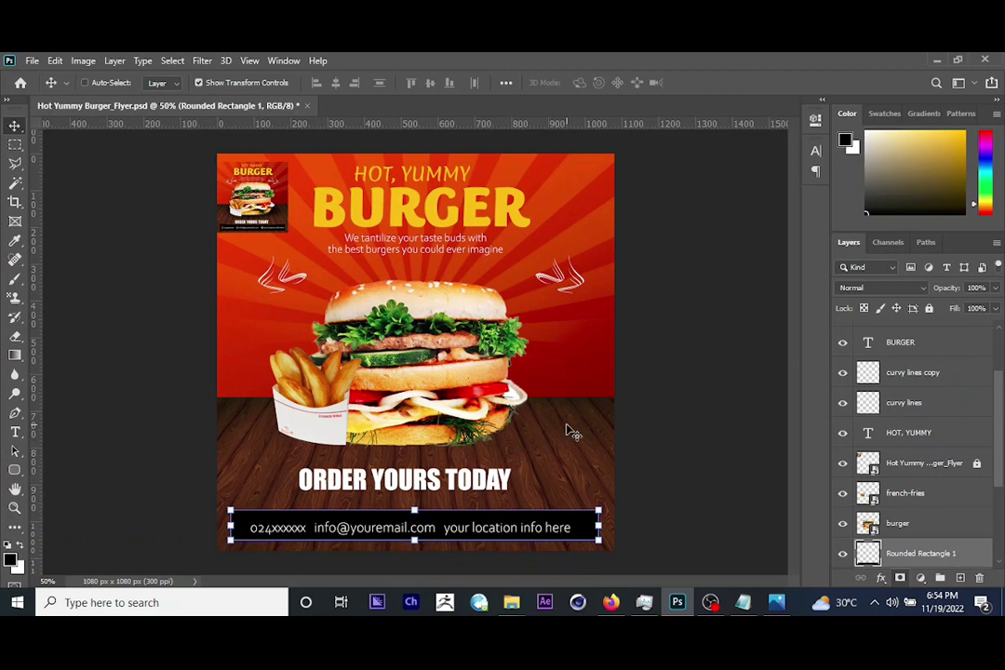
key(ctrl+t)
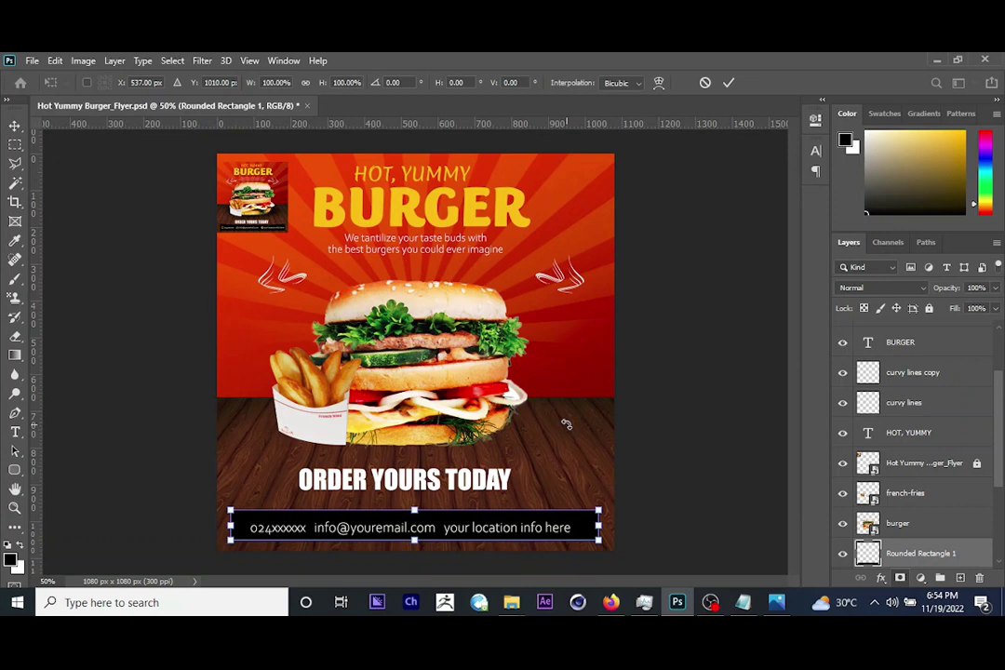
right_click(479, 527)
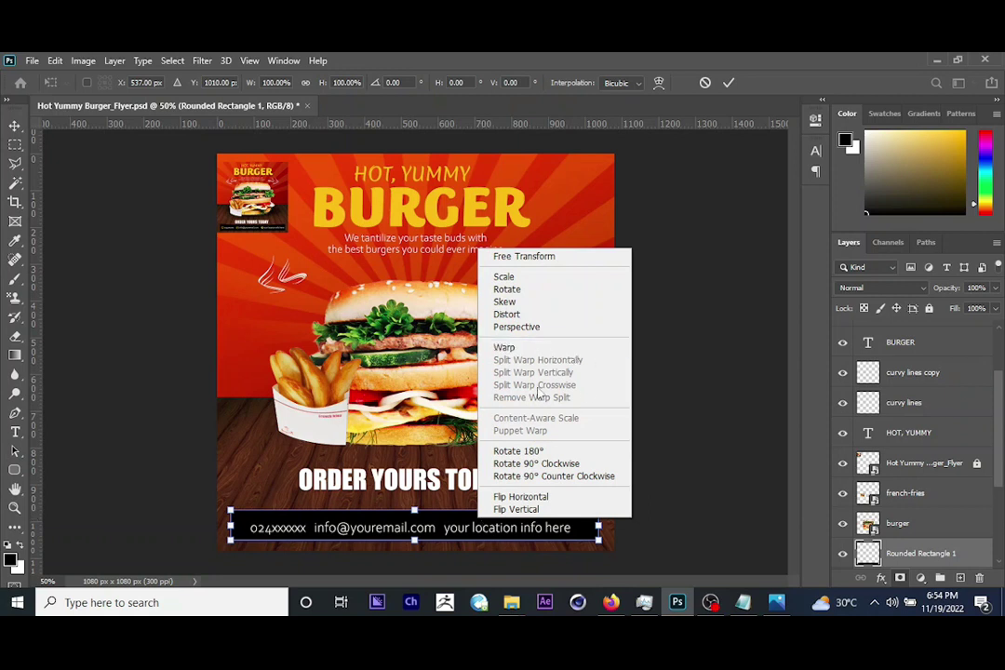
click(505, 347)
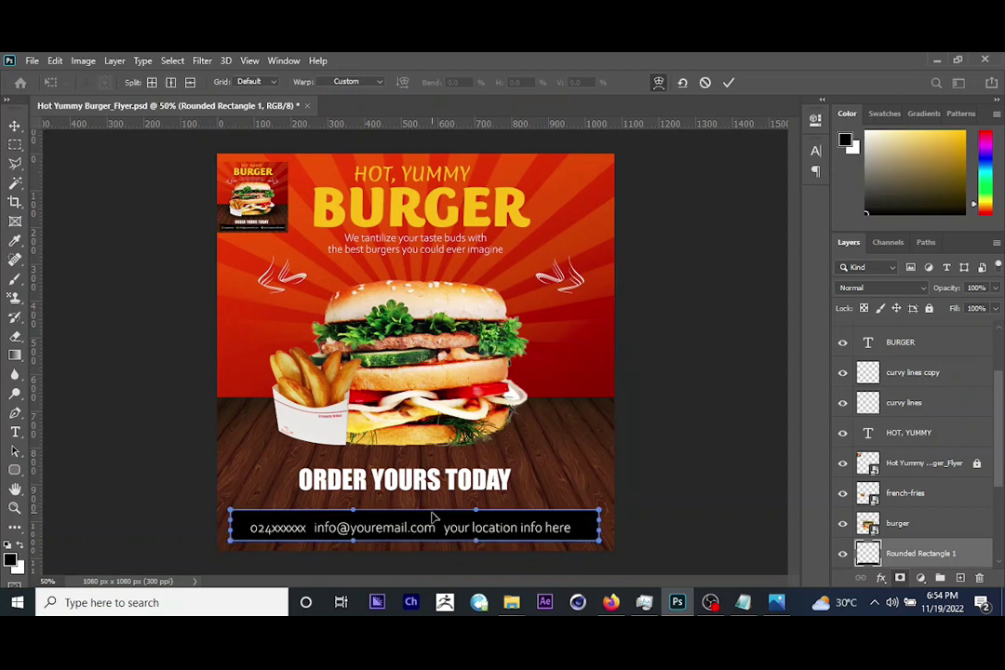
mouse_move(417, 519)
mouse_down()
mouse_move(419, 550)
mouse_move(415, 518)
mouse_move(416, 527)
mouse_up()
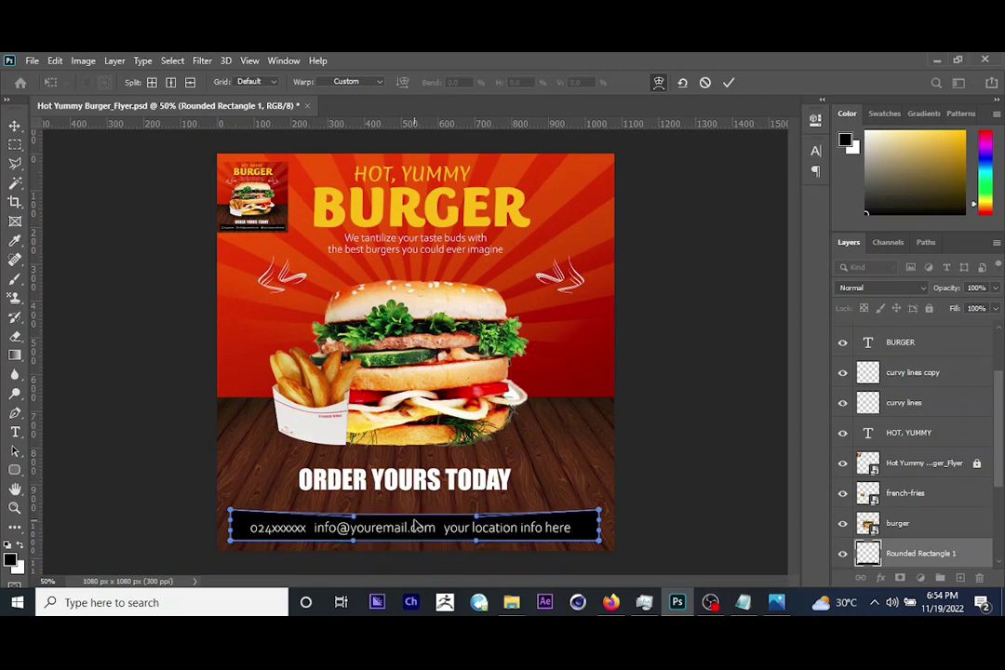
key(Return)
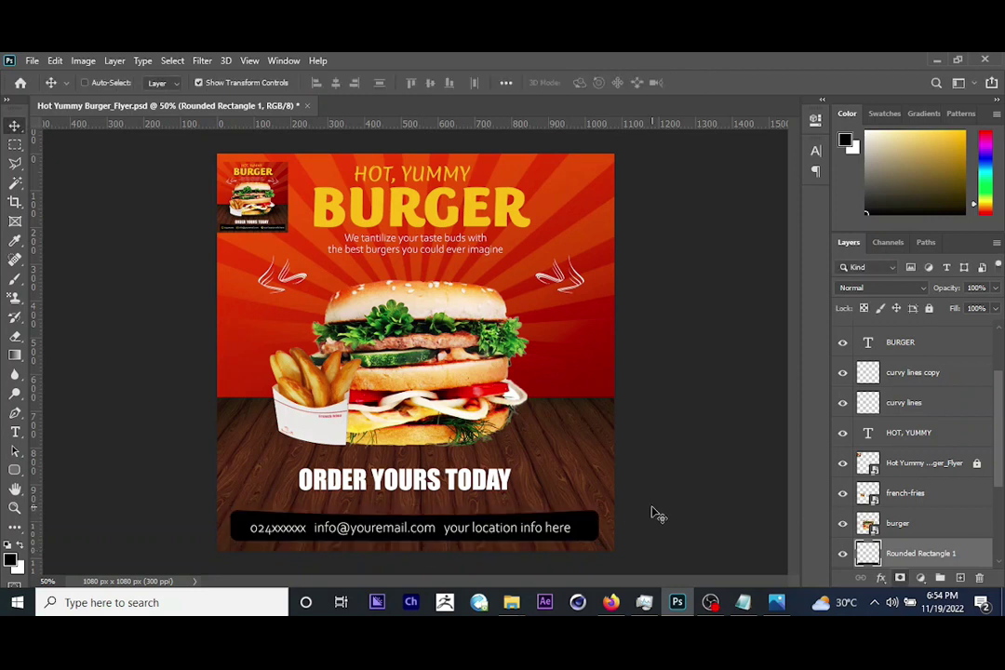
drag(418, 541, 418, 544)
key(Return)
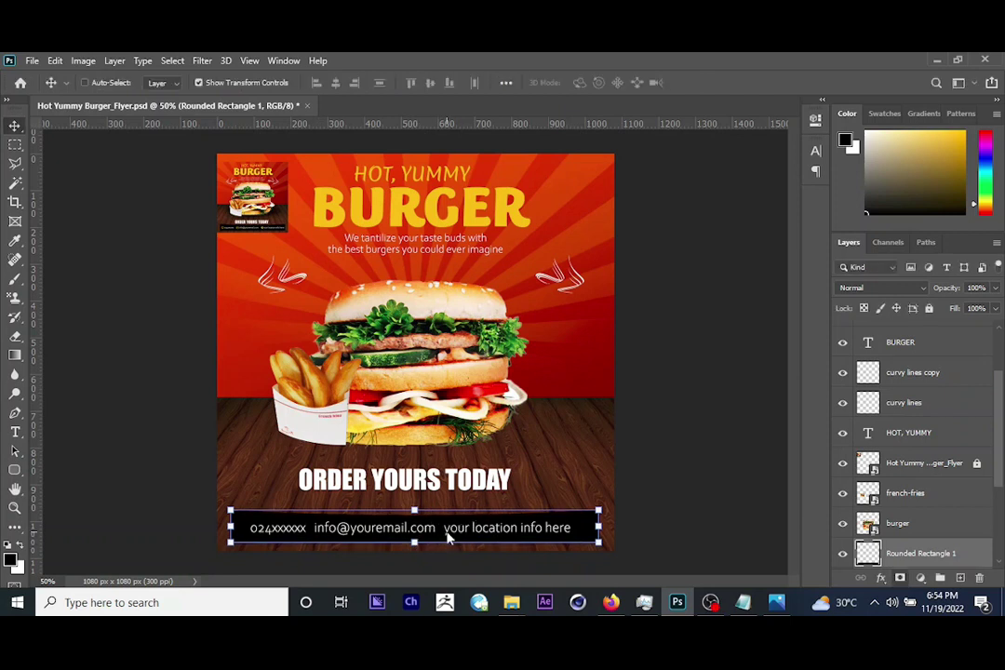
Move the black bar and the contact text up together by about 14 px.
right_click(448, 539)
click(499, 454)
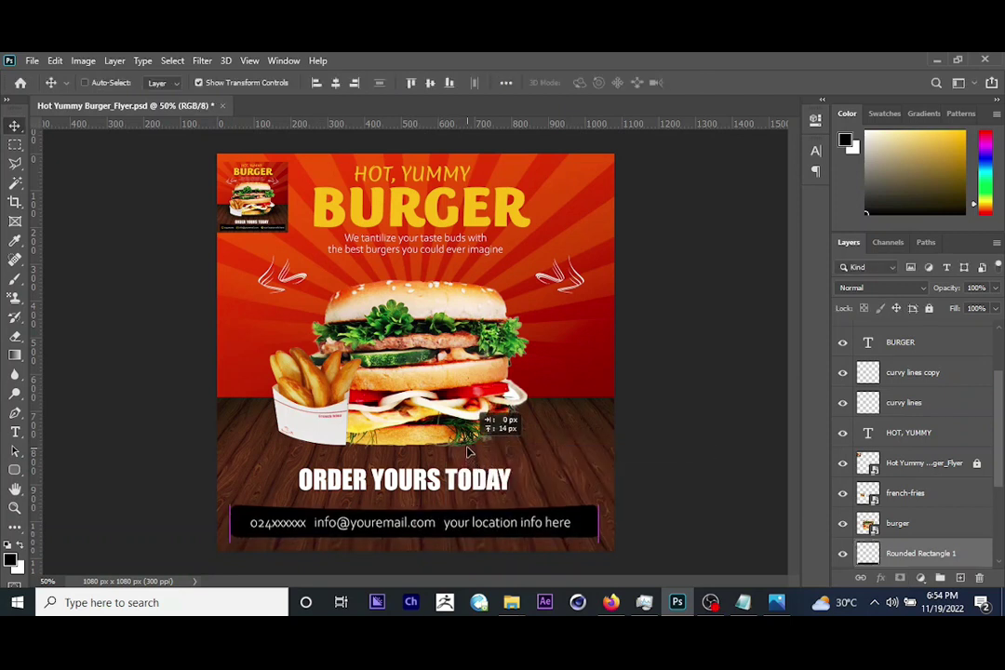
Insert extra spaces between the phone number, email and location entries in the contact text.
right_click(498, 521)
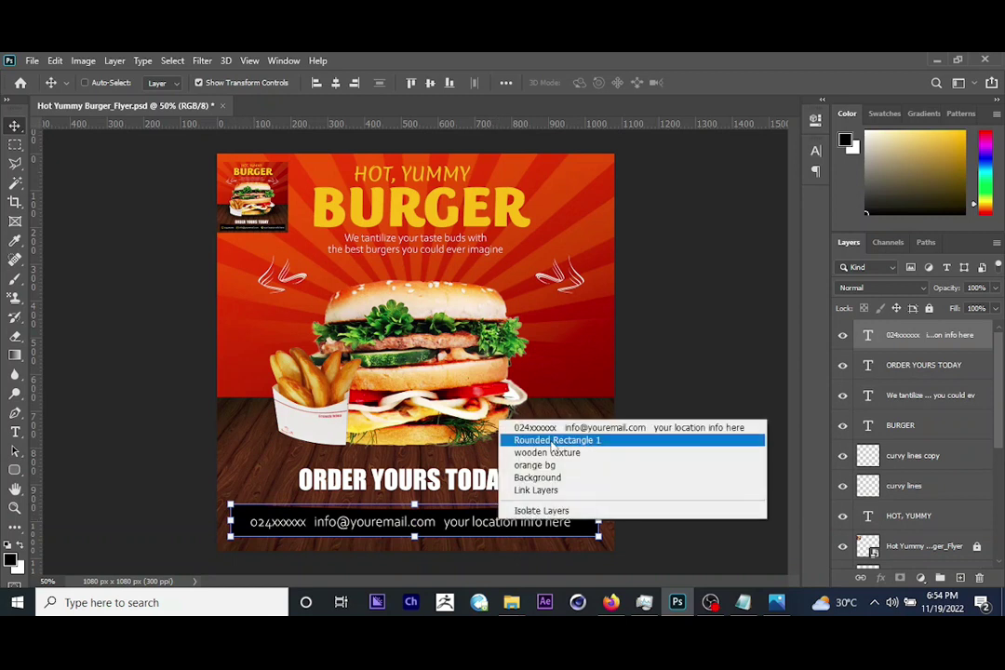
click(549, 426)
double_click(549, 509)
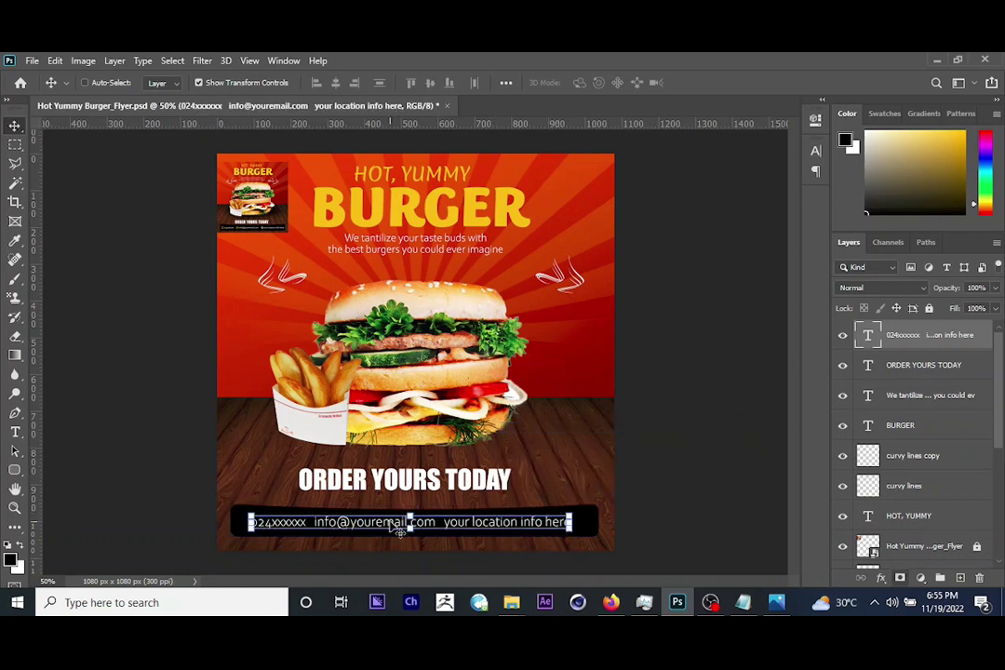
click(14, 431)
click(444, 522)
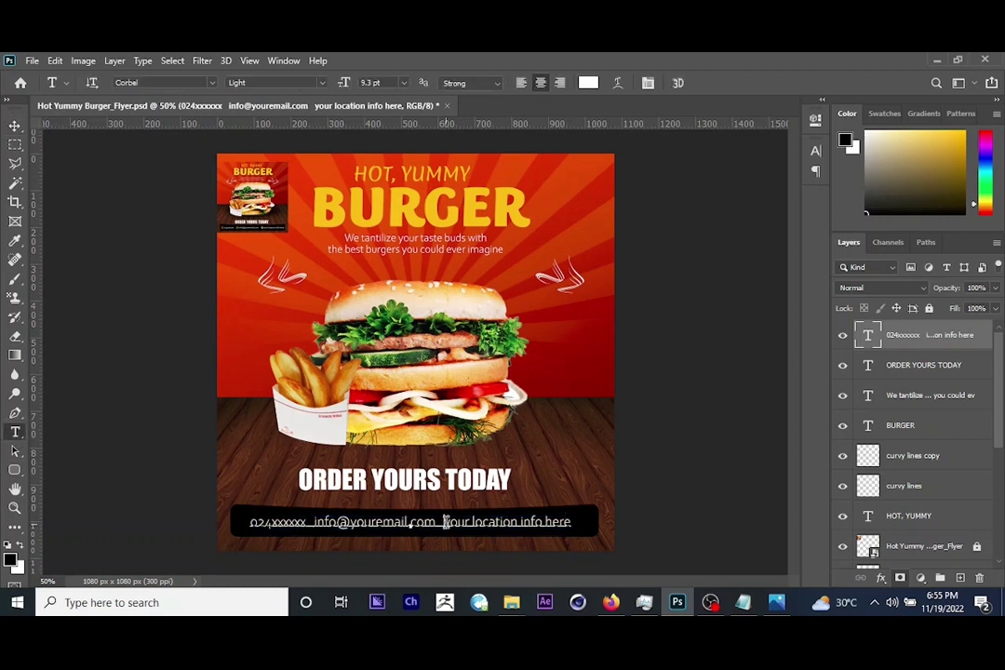
click(308, 522)
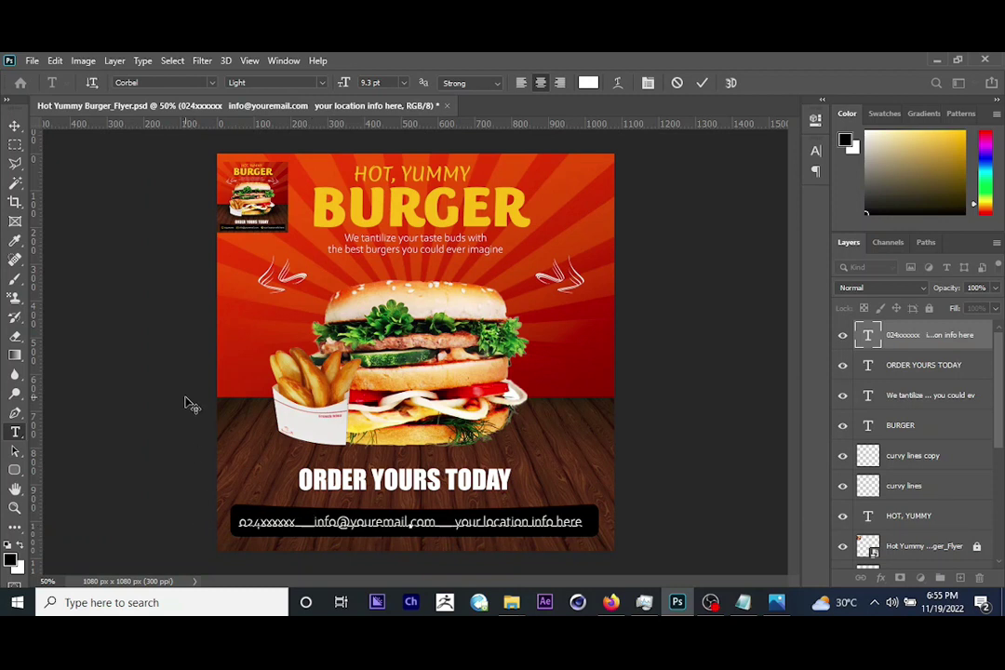
Shift the contact text right within the black bar and scale it down to about 96%.
click(15, 125)
drag(501, 369, 517, 371)
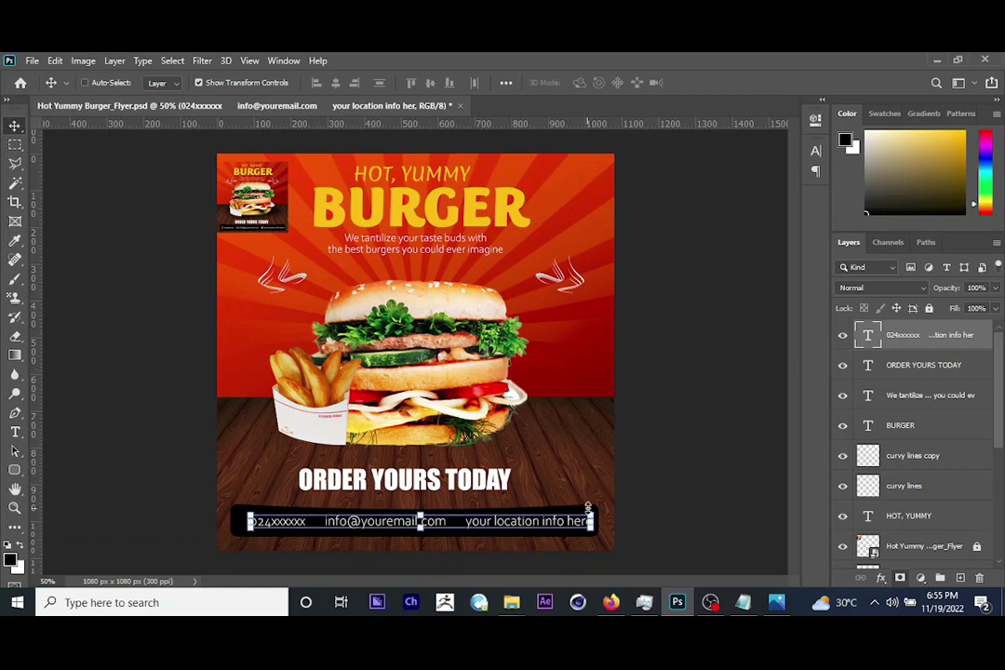
drag(591, 526, 593, 526)
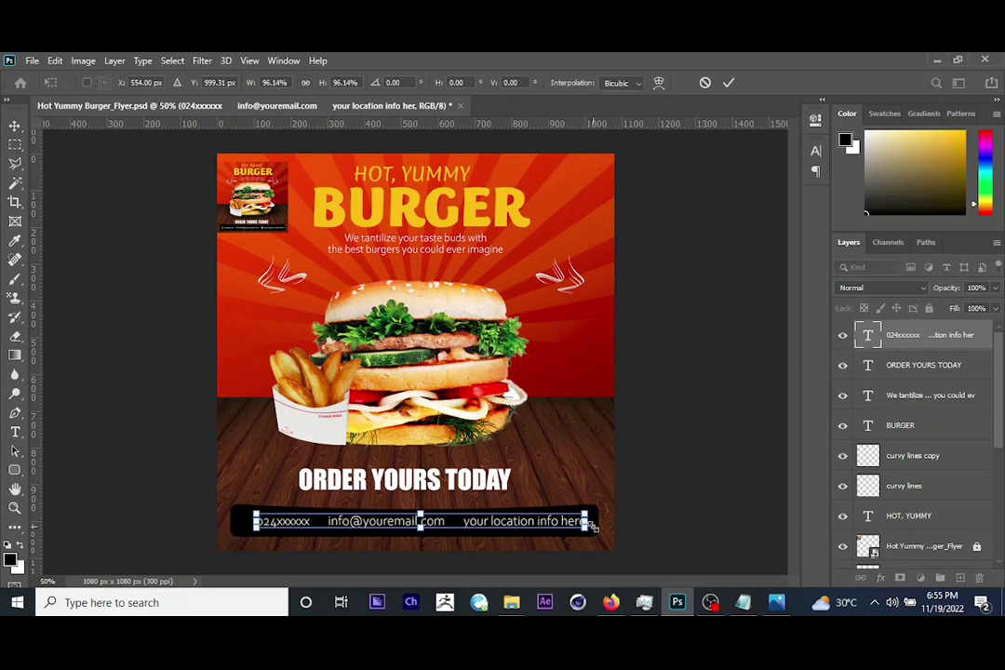
key(Return)
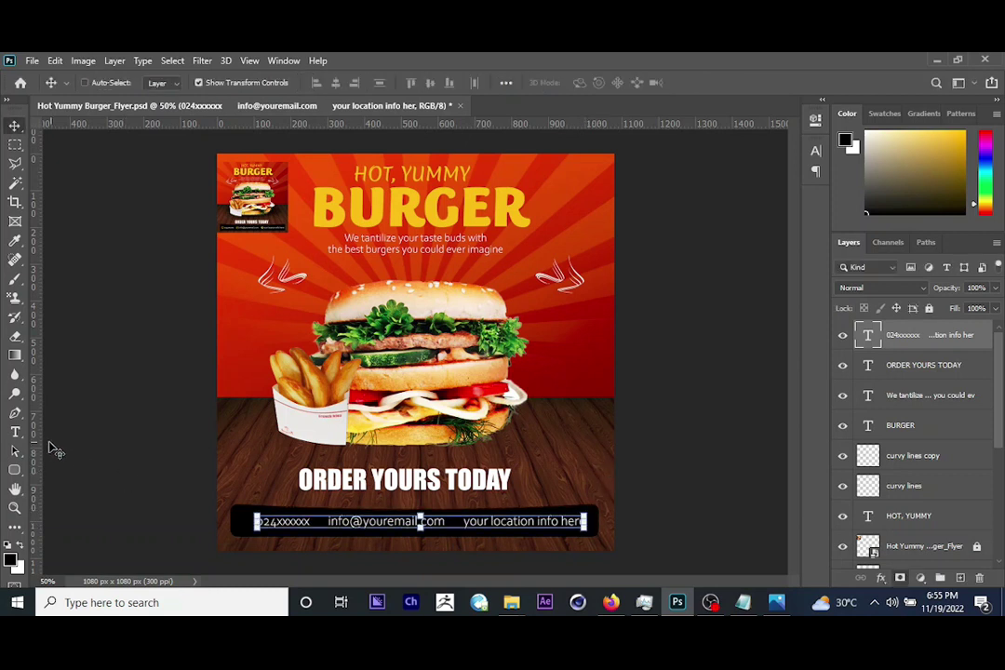
Widen the gap before "your location info here" in the contact text and preview the flyer without the transform box.
key(t)
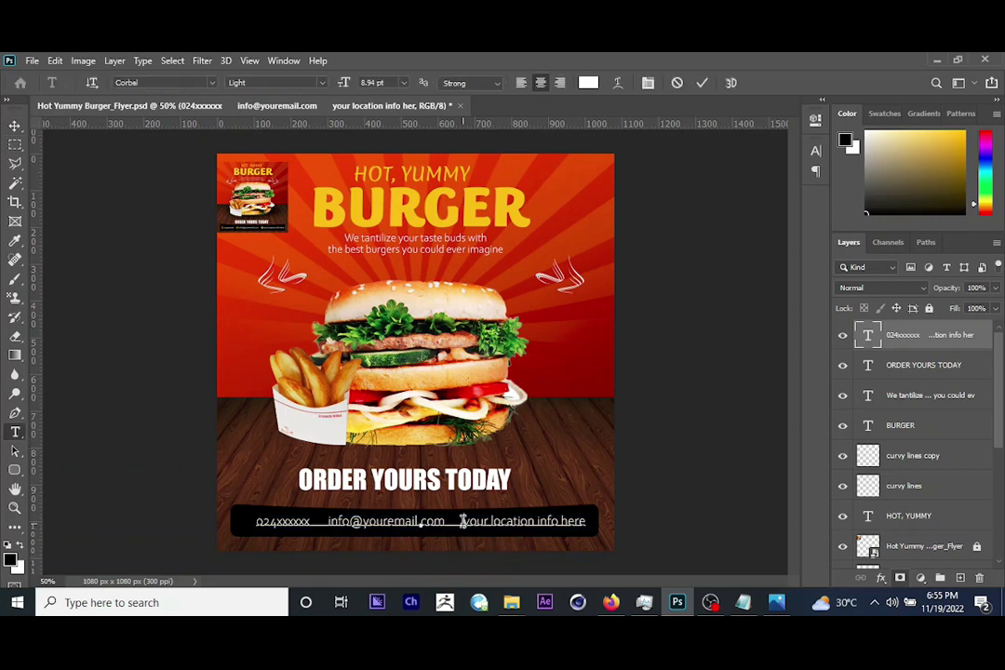
click(462, 521)
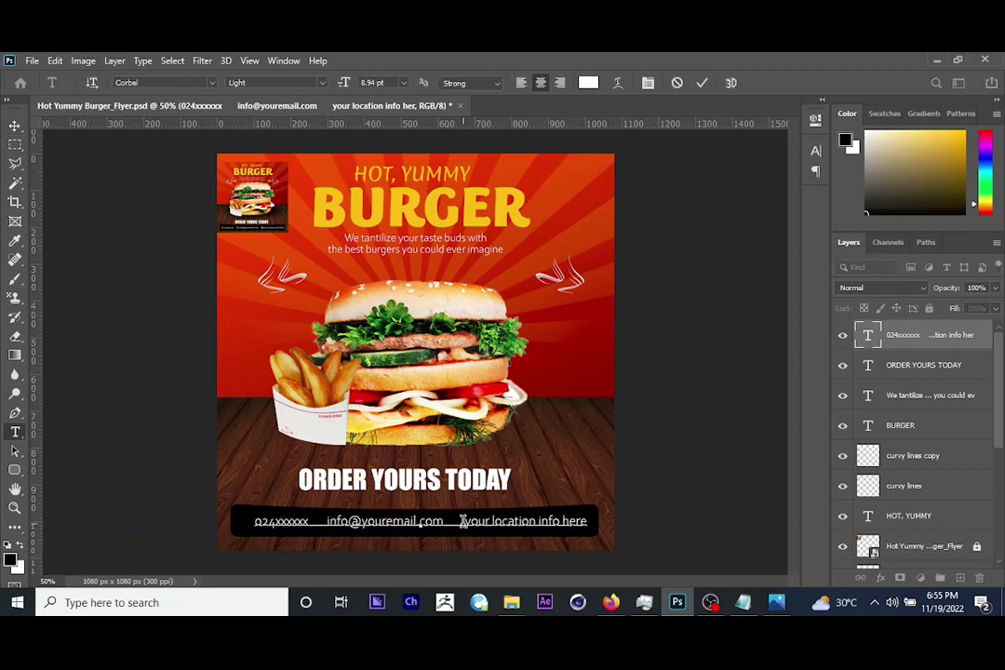
click(14, 127)
key(ctrl+h)
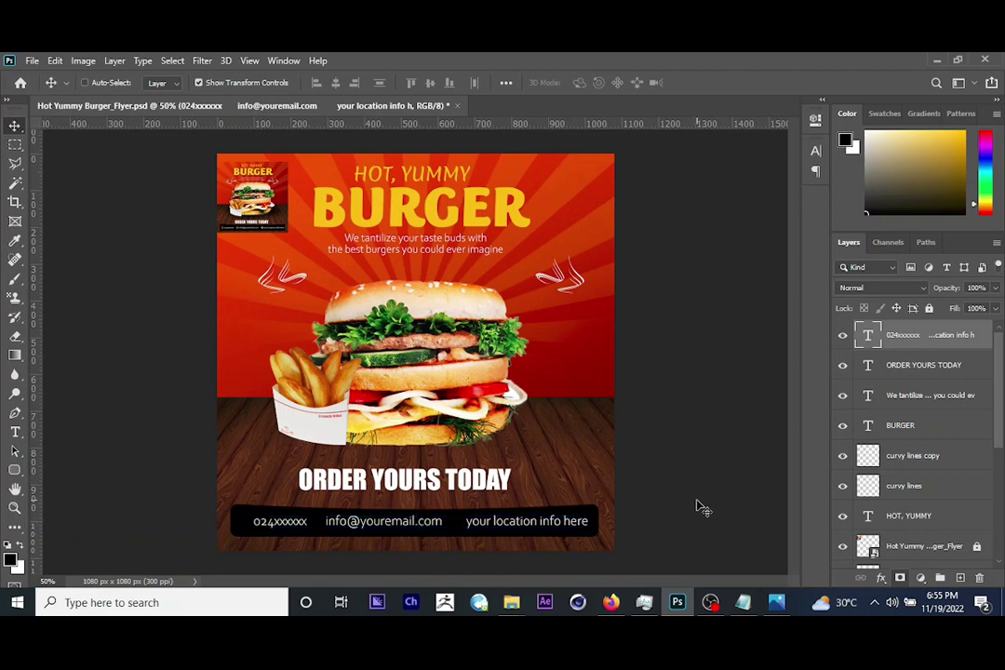
key(ctrl+h)
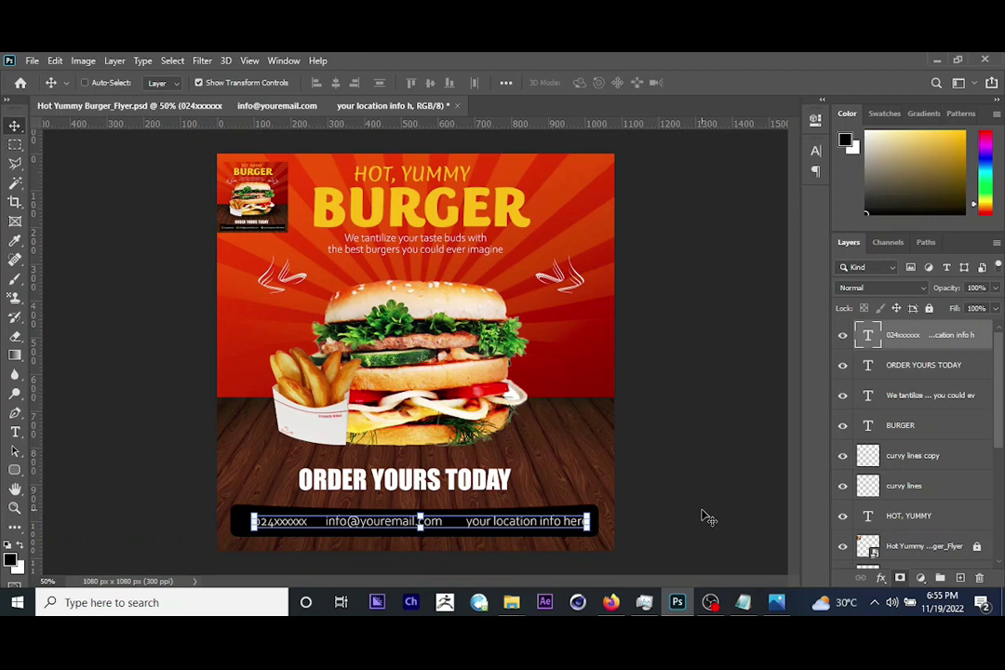
Check the contact icons in the reference flyer, and embed the phone image from the assets folder.
click(777, 602)
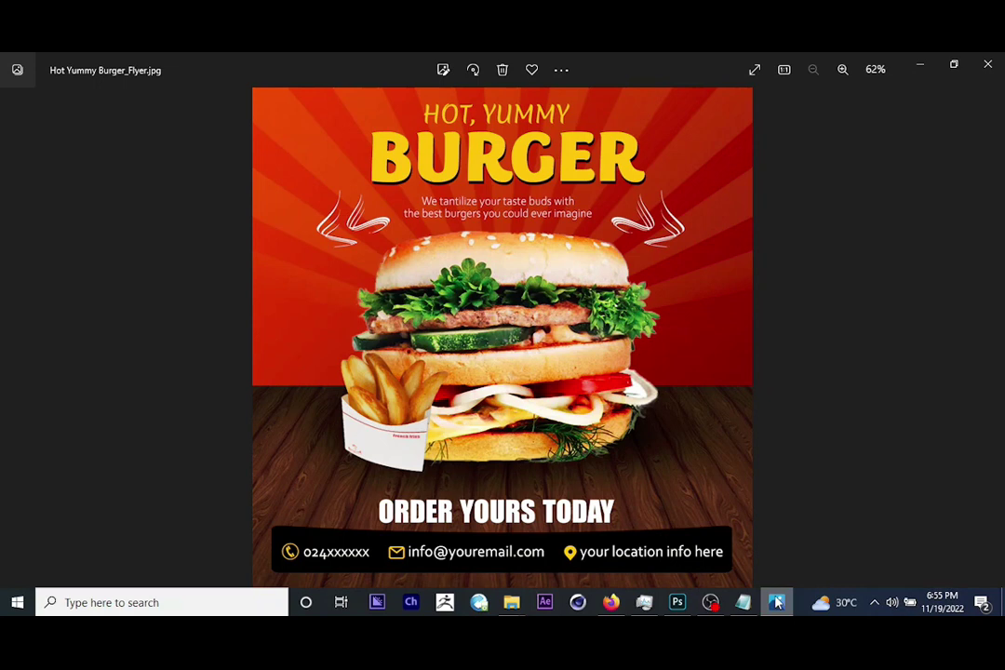
click(921, 67)
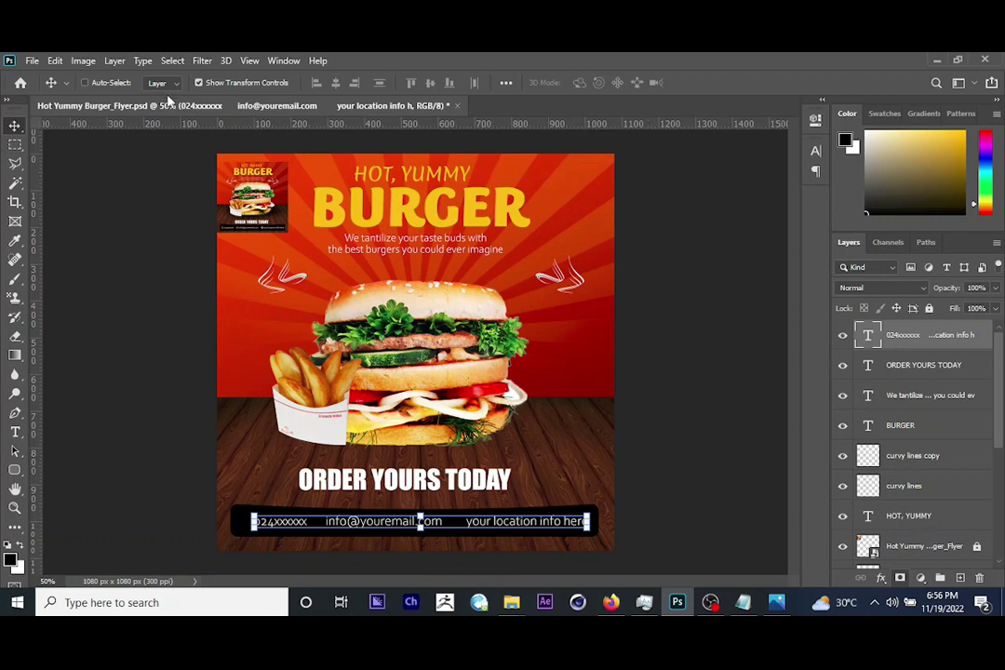
click(32, 62)
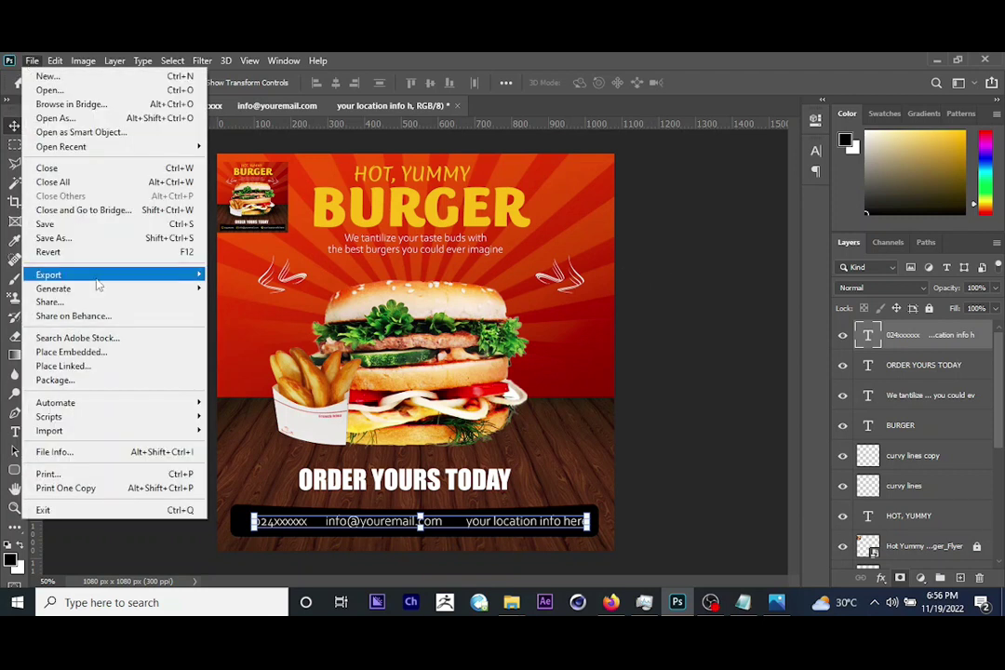
click(80, 356)
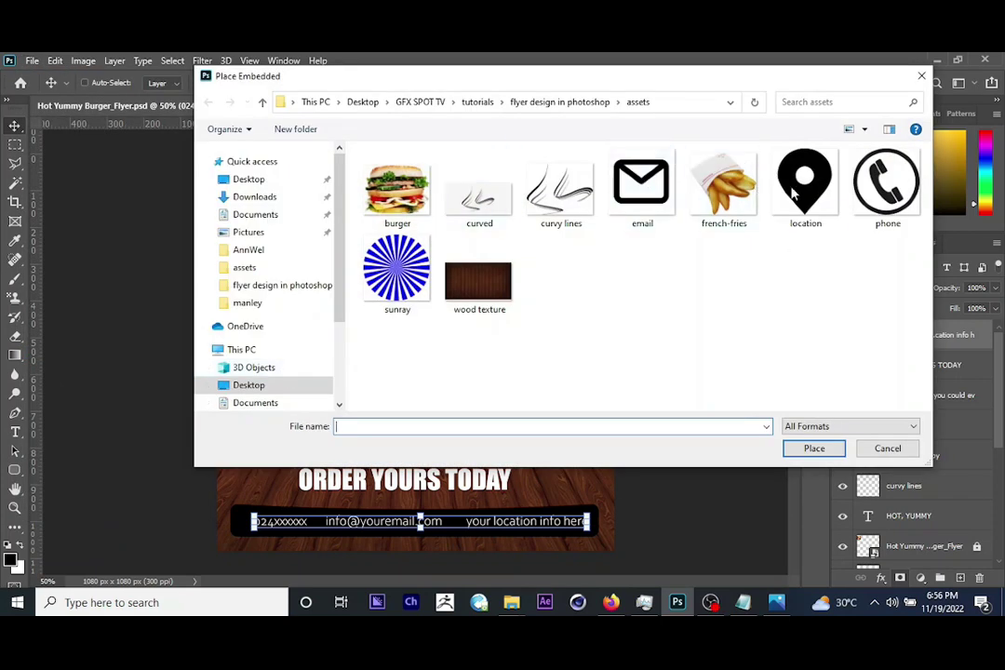
click(888, 223)
click(828, 448)
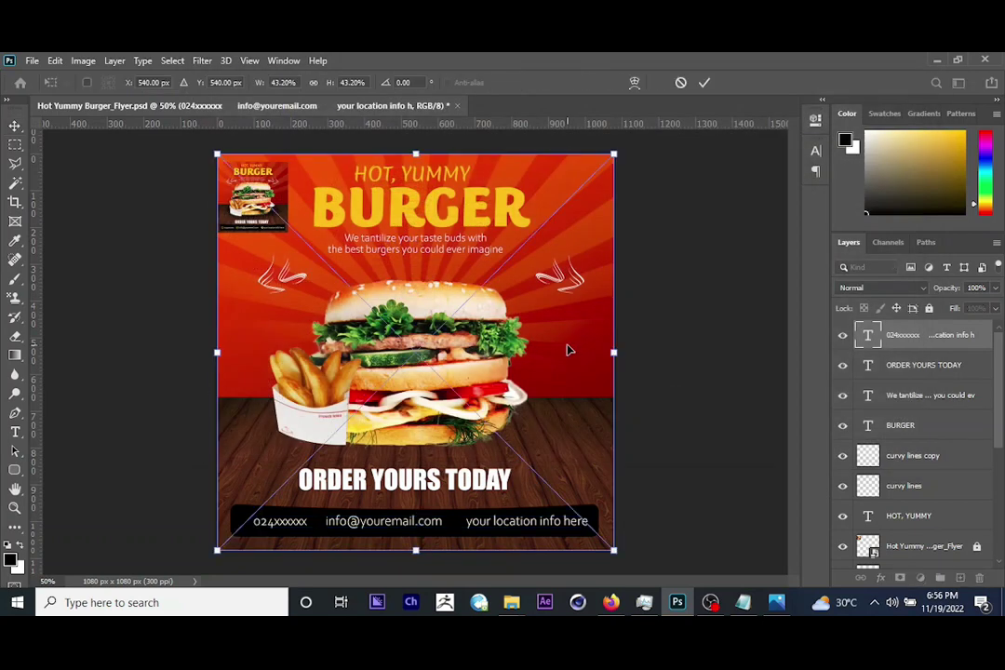
Shrink the phone icon to fit the black bar and position it just before the phone number.
drag(615, 159, 312, 541)
key(Return)
drag(256, 517, 256, 518)
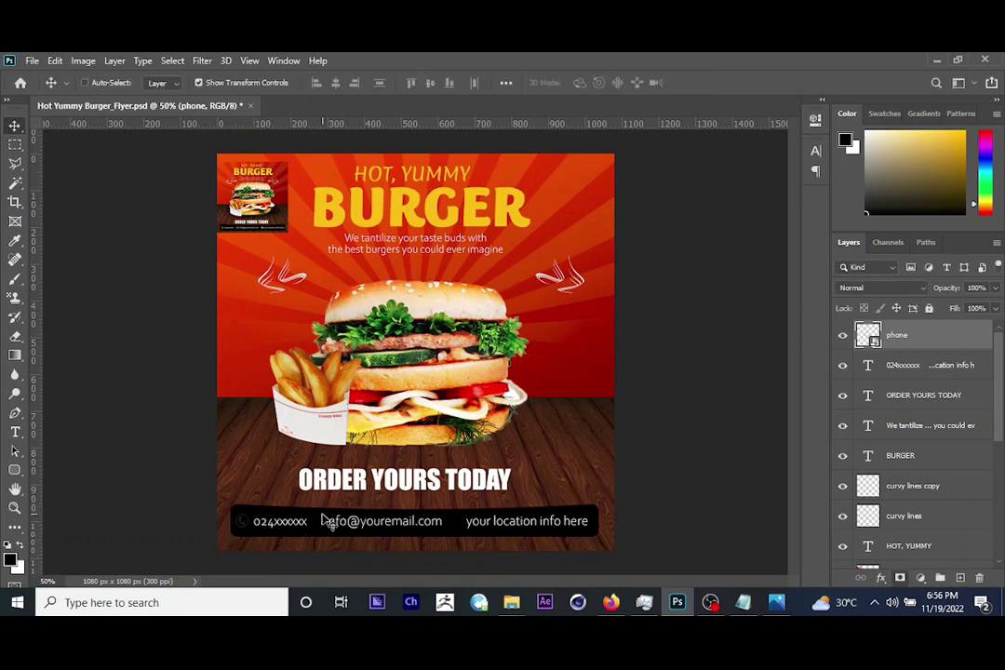
Rasterize the phone layer and load its pixels as a selection, inspecting the icon up close.
right_click(902, 342)
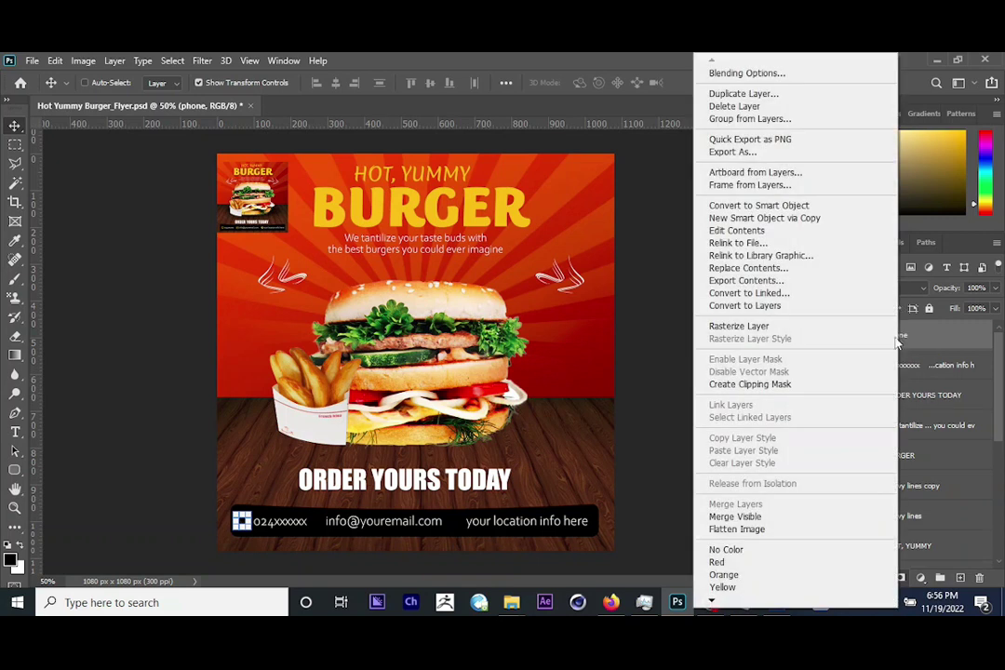
click(773, 326)
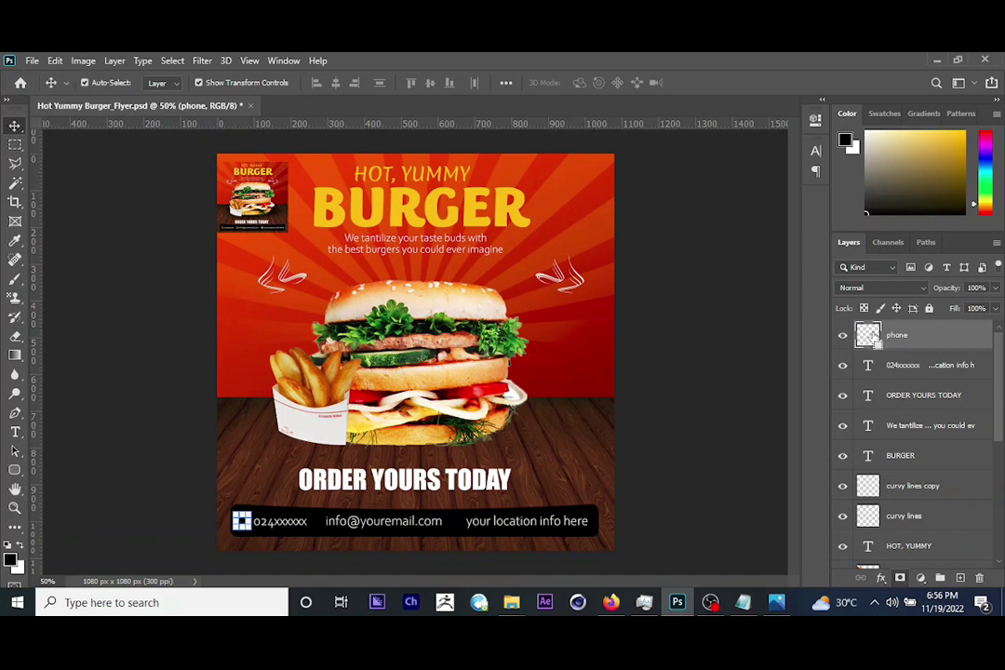
ctrl+click(868, 338)
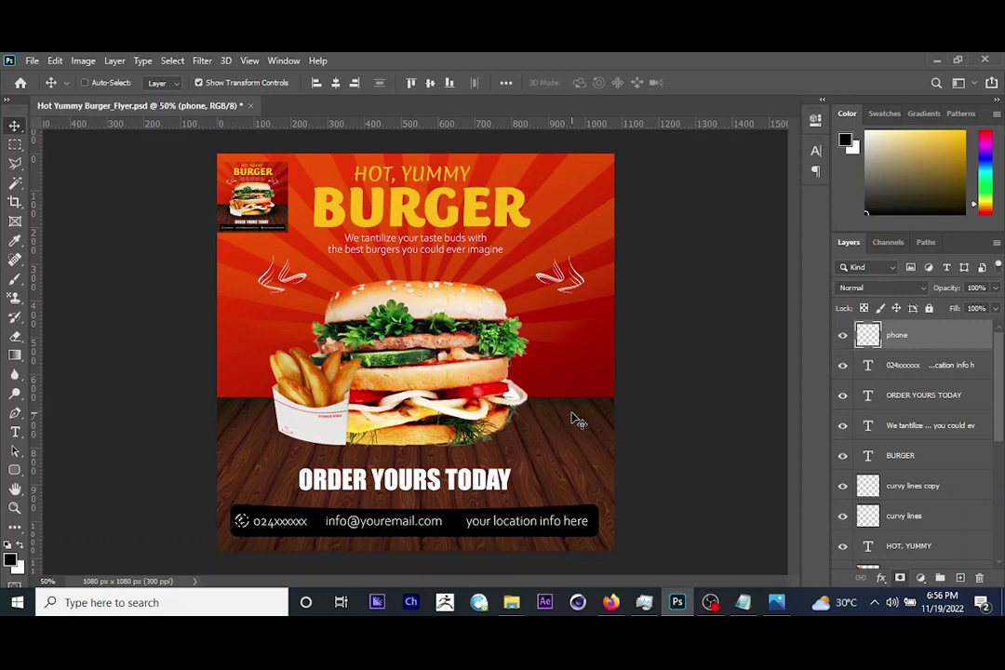
key(ctrl+plus)
key(ctrl+plus)
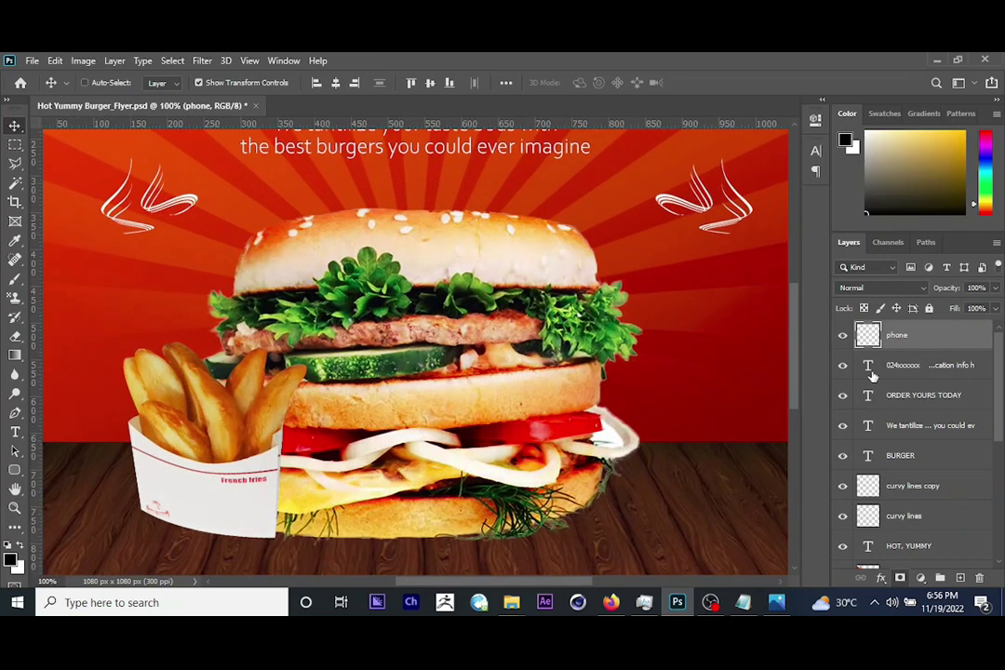
drag(792, 366, 801, 416)
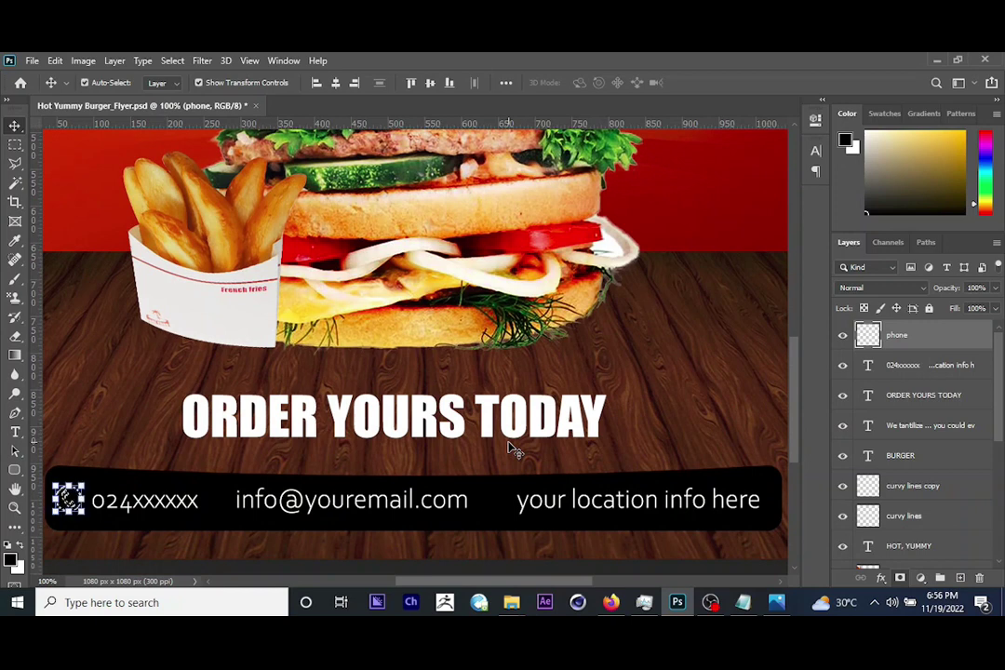
key(ctrl)
key(ctrl+minus)
key(ctrl+minus)
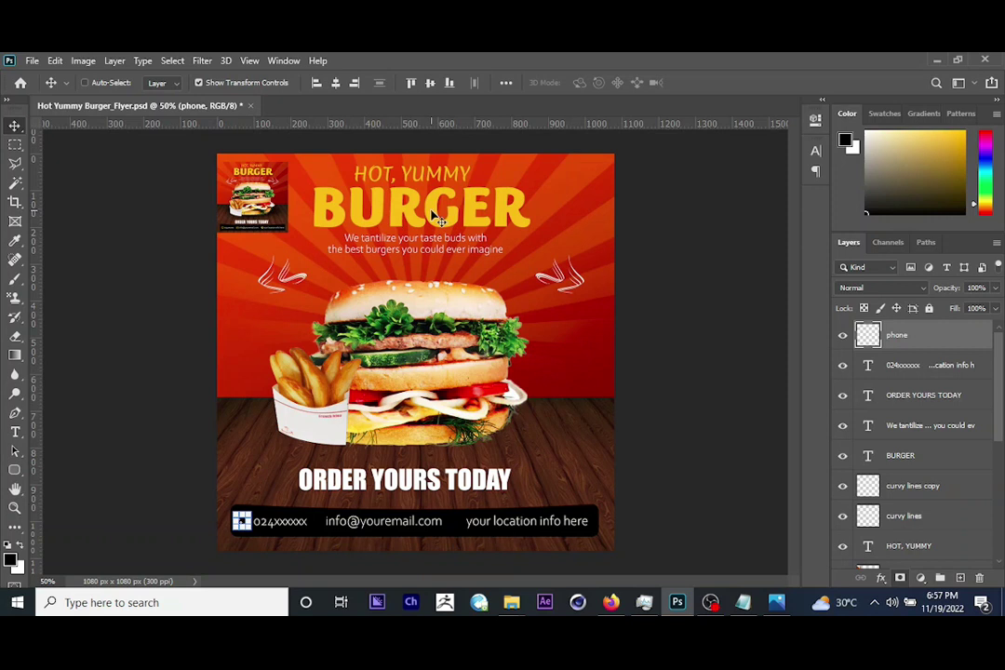
Sample the yellow from the BURGER title and fill the phone icon with it.
click(13, 242)
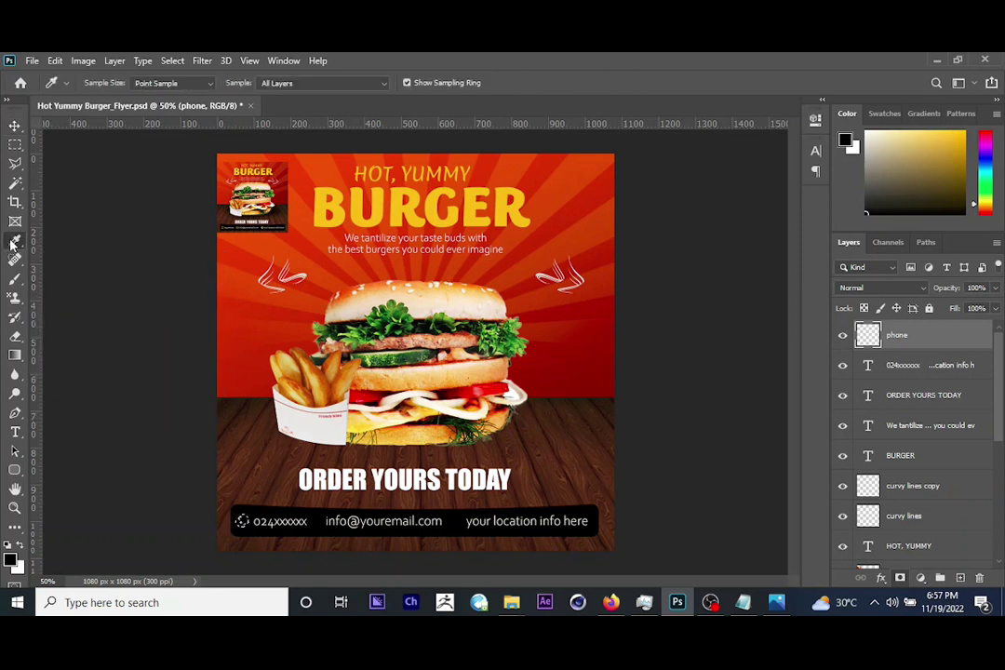
click(417, 200)
key(alt+shift+BackSpace)
click(14, 127)
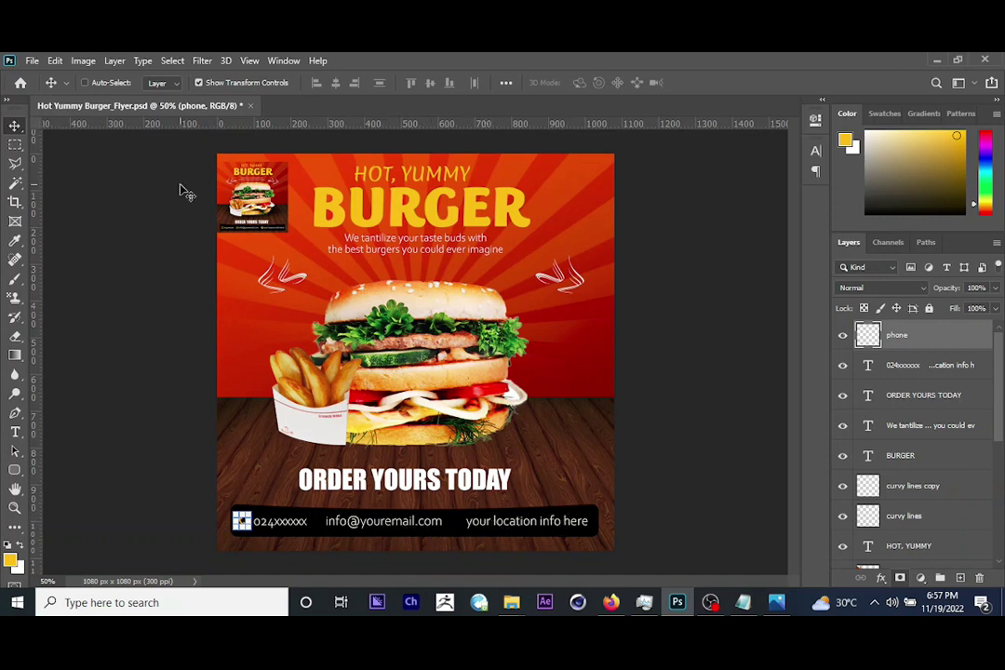
Embed the email image from the assets folder, scaled down to about 4.97%.
click(31, 60)
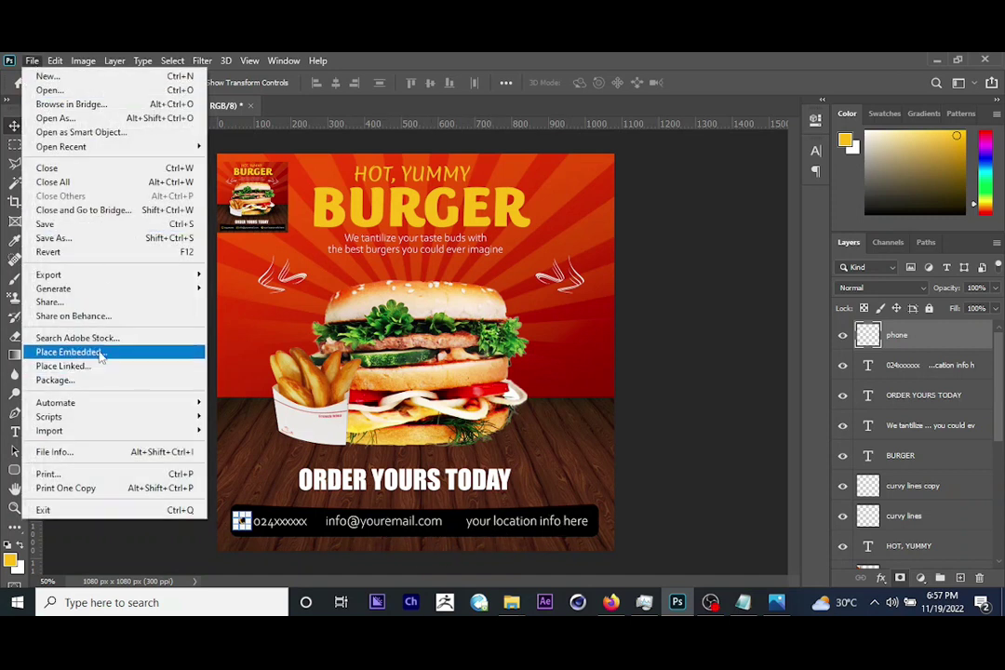
click(101, 352)
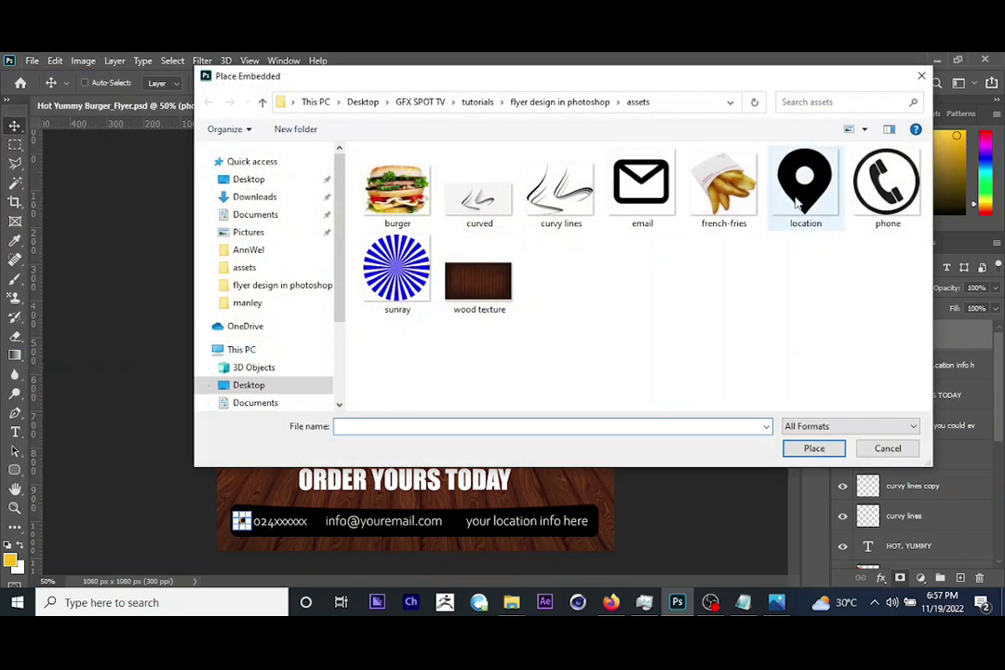
click(641, 183)
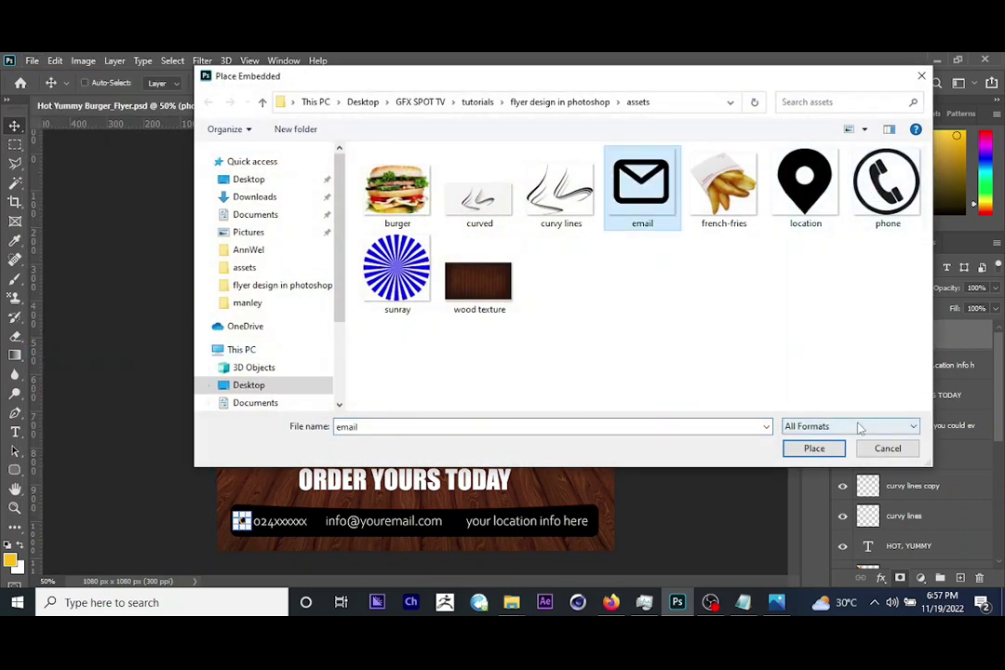
click(812, 447)
drag(610, 157, 426, 333)
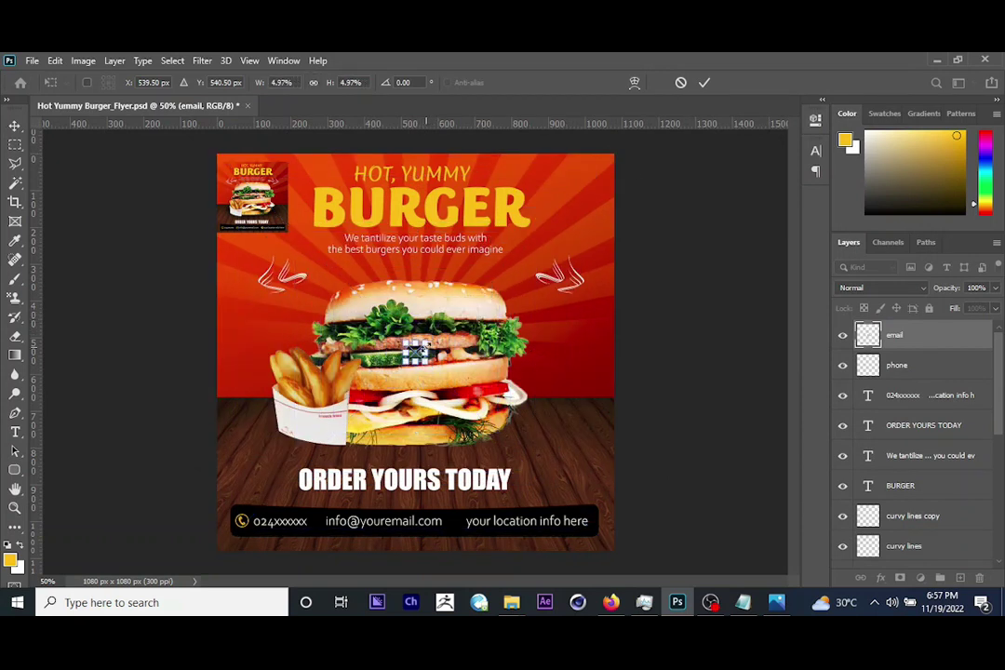
key(Return)
Rasterize the email layer and select its pixels to recolor the icon with the sampled yellow.
right_click(898, 340)
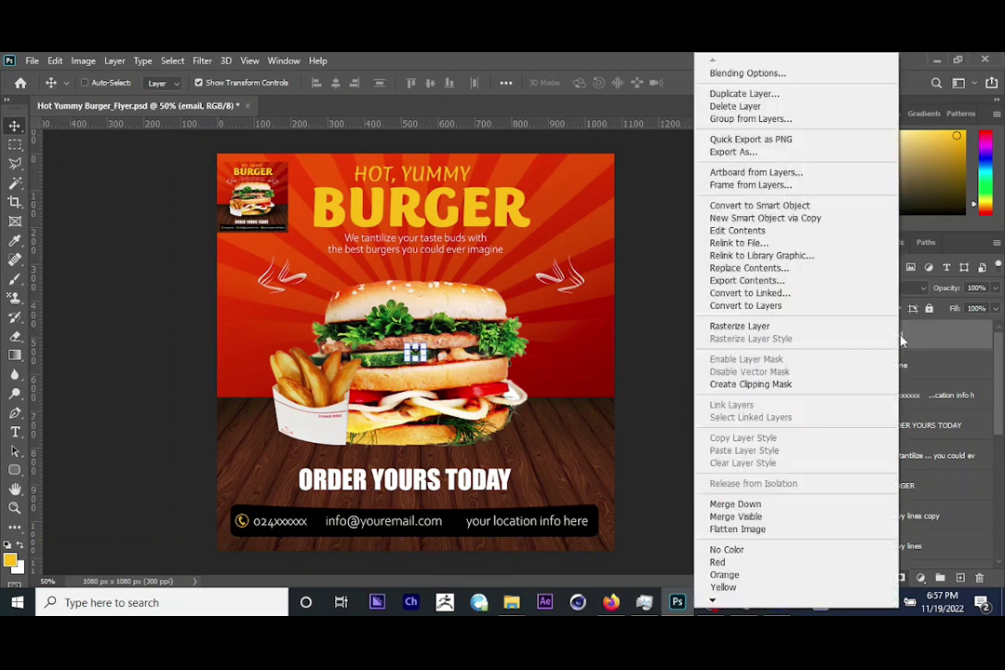
click(738, 326)
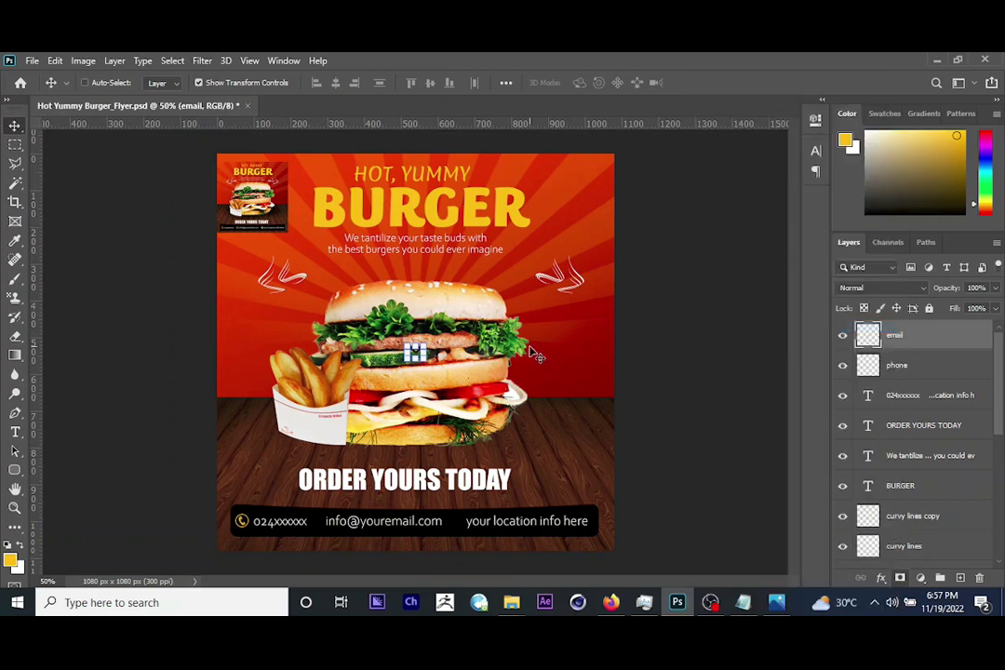
ctrl+click(867, 337)
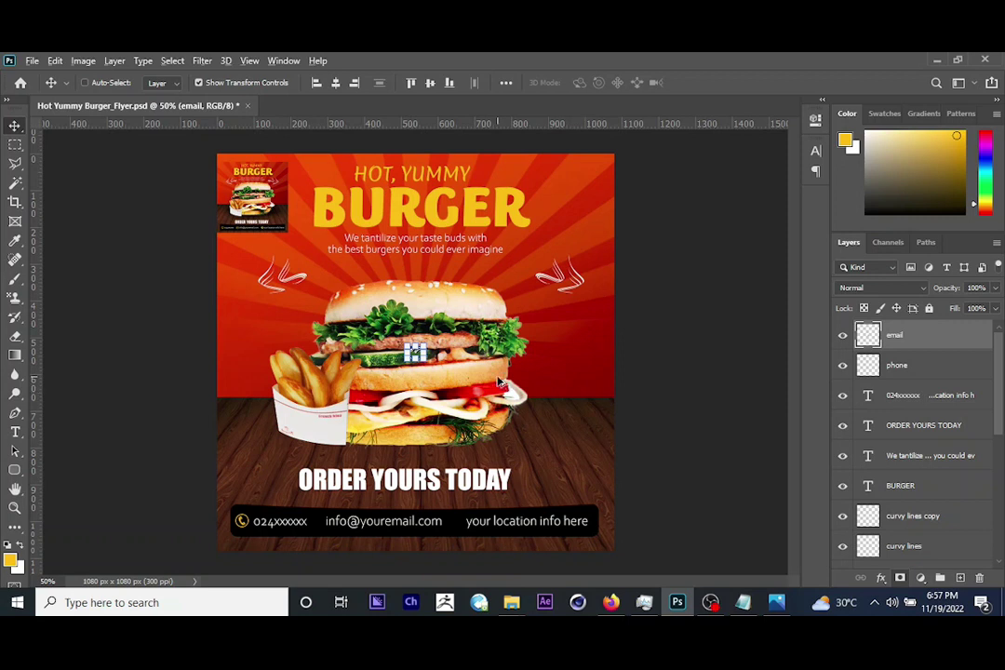
Move the email icon into the black bar, just before the email address.
drag(460, 345, 324, 514)
key(ctrl+t)
key(Return)
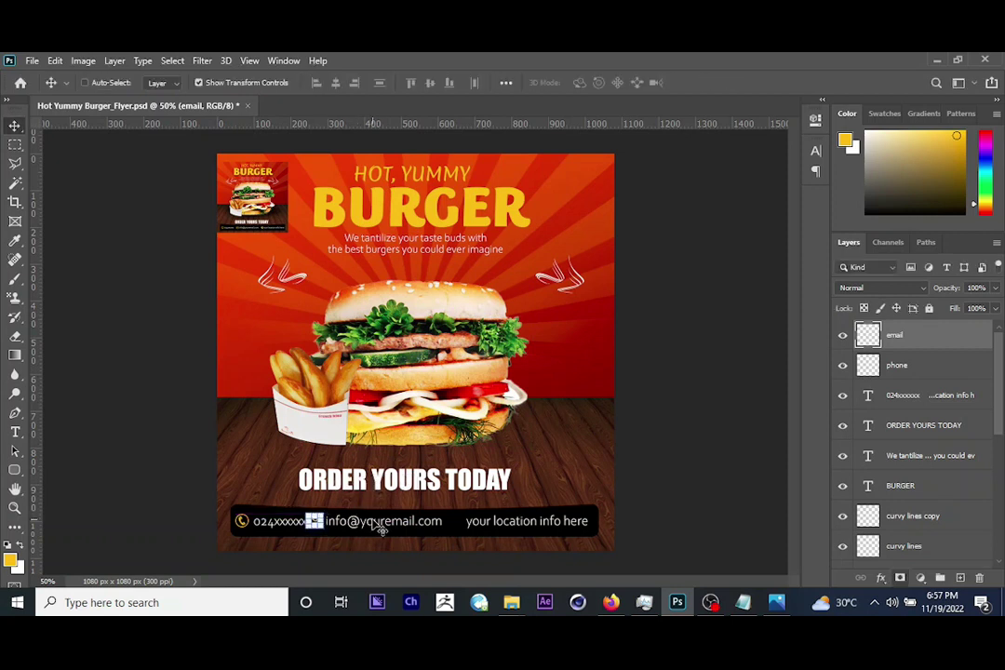
drag(395, 524, 399, 532)
Embed the location image from the assets folder, scaled down and placed in the black bar just before the location text.
click(33, 61)
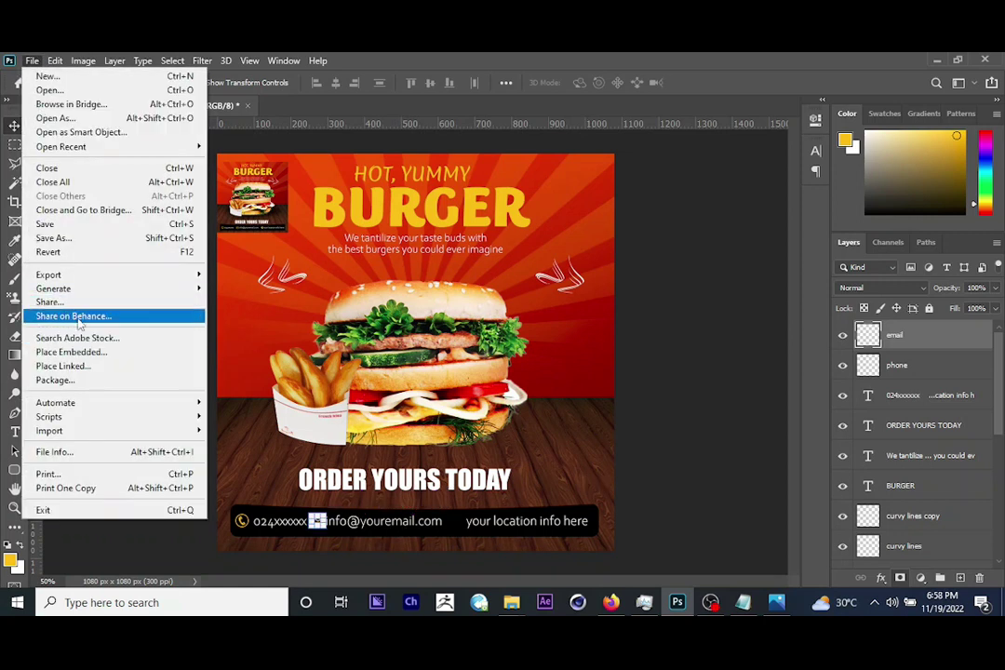
click(58, 352)
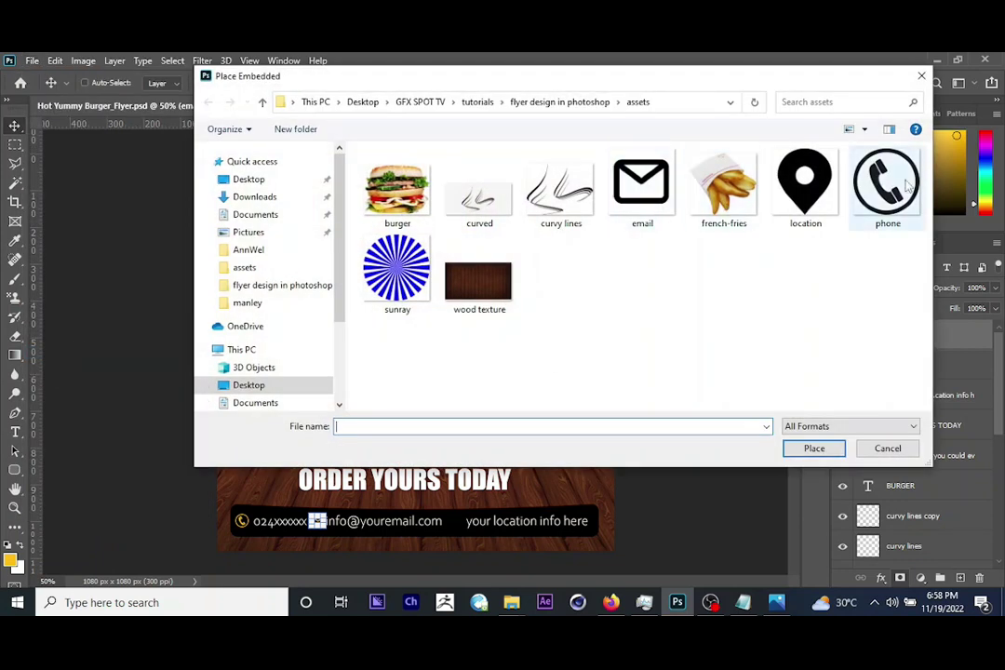
double_click(805, 182)
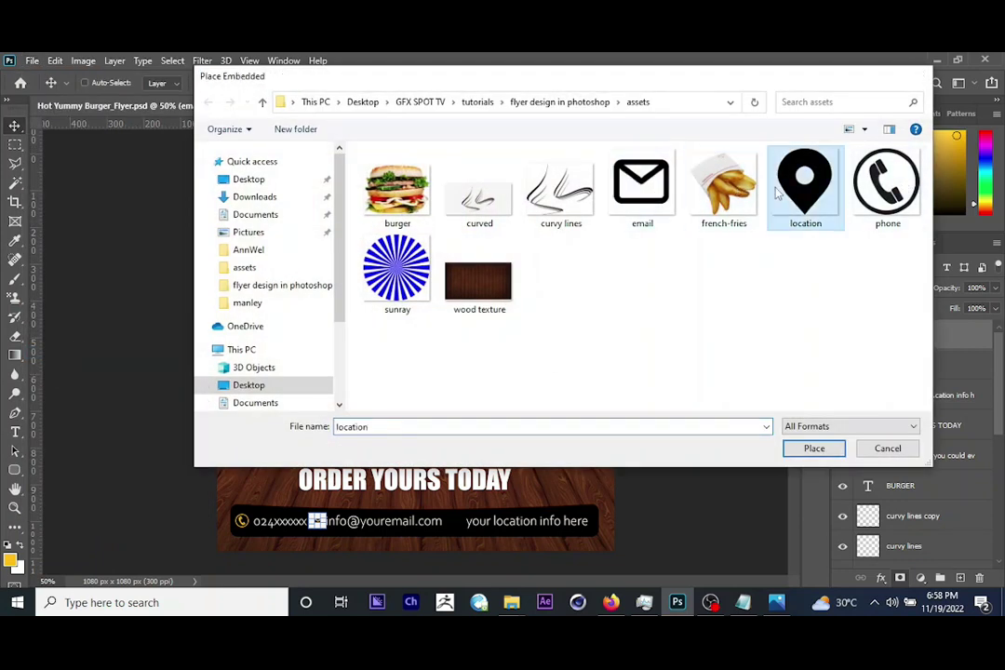
drag(608, 158, 458, 521)
key(Return)
Rasterize the location layer and recolor the pin icon with the sampled yellow.
right_click(943, 337)
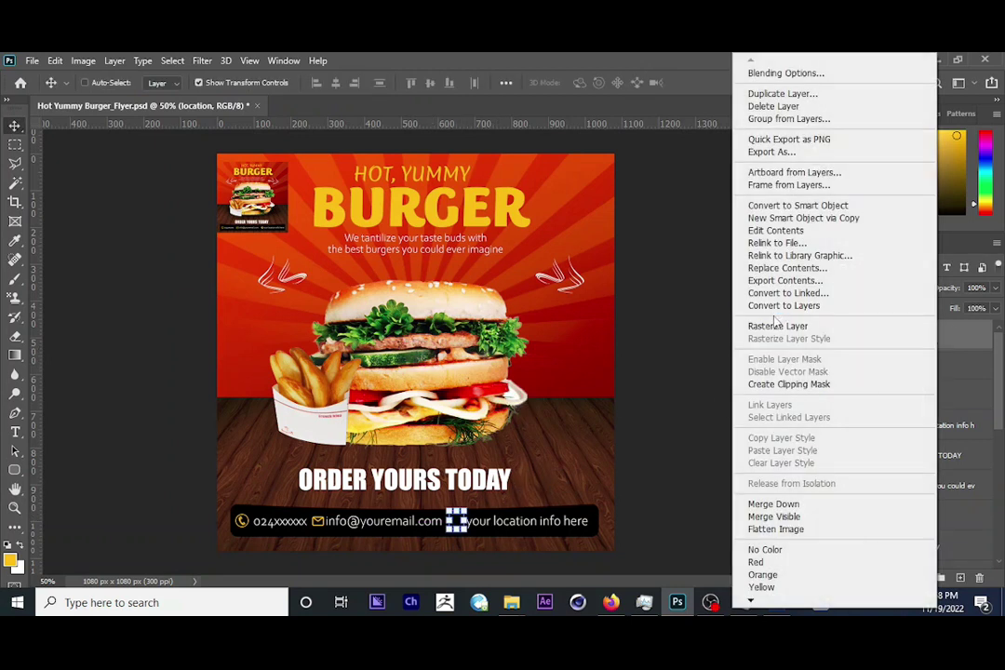
click(810, 326)
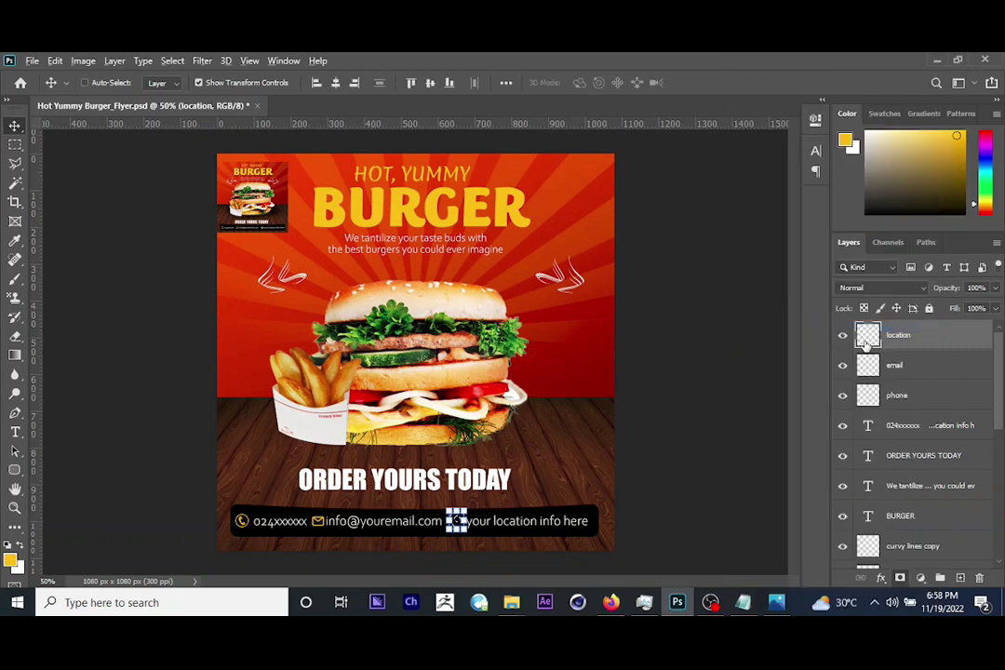
key(ctrl+t)
drag(468, 510, 465, 508)
key(Return)
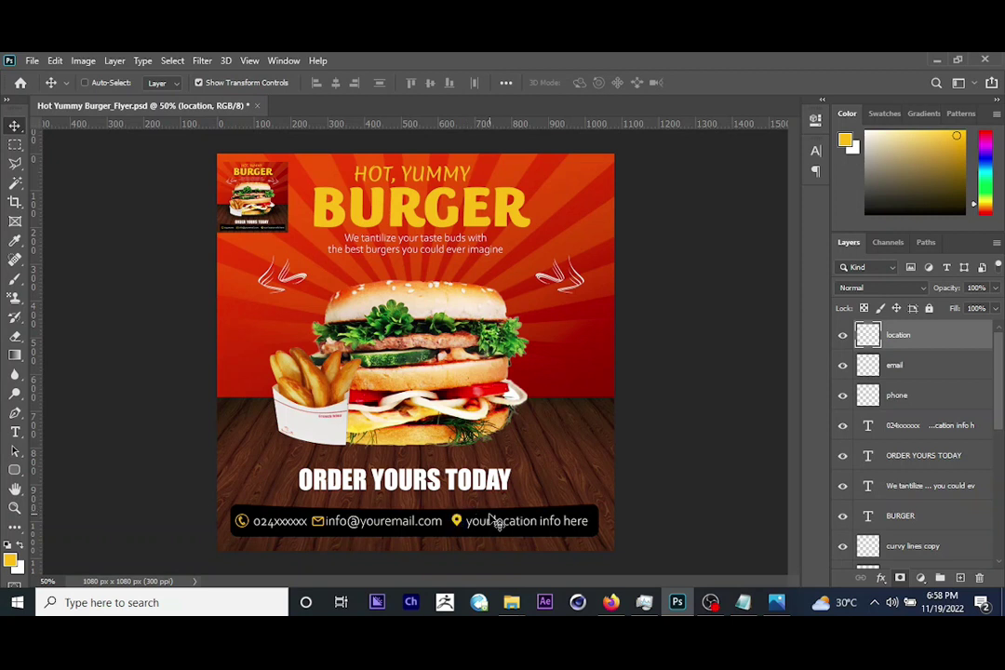
Nudge the location icon slightly right, closer to the location text.
key(Right)
key(Right)
key(Right)
key(Right)
key(Right)
key(Right)
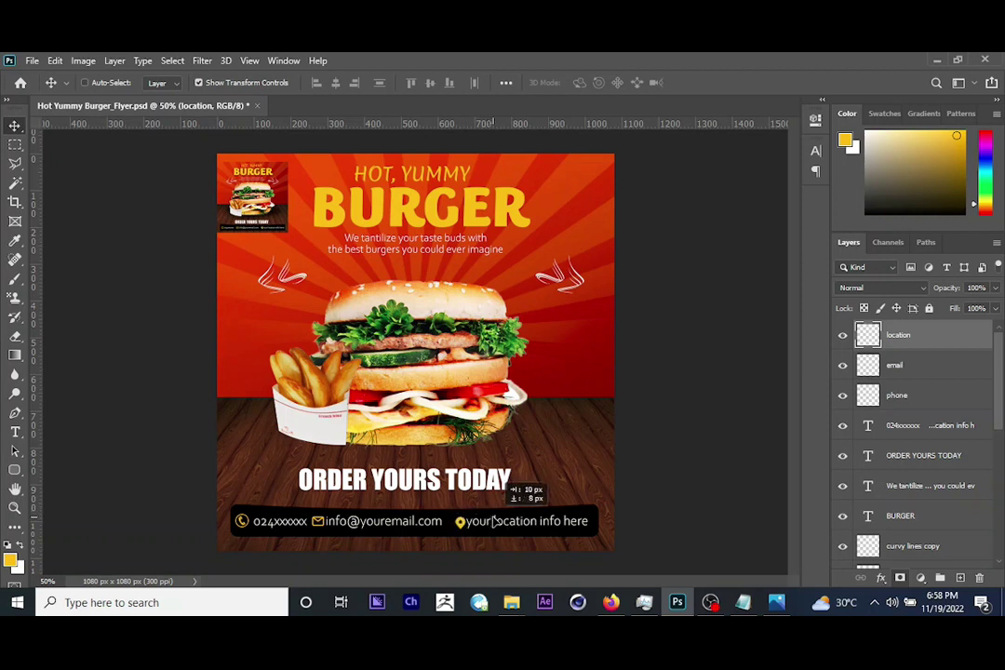
Adjust the spacing in the contact text, widening the gap before the email address and narrowing the one before the location info.
right_click(391, 531)
click(421, 442)
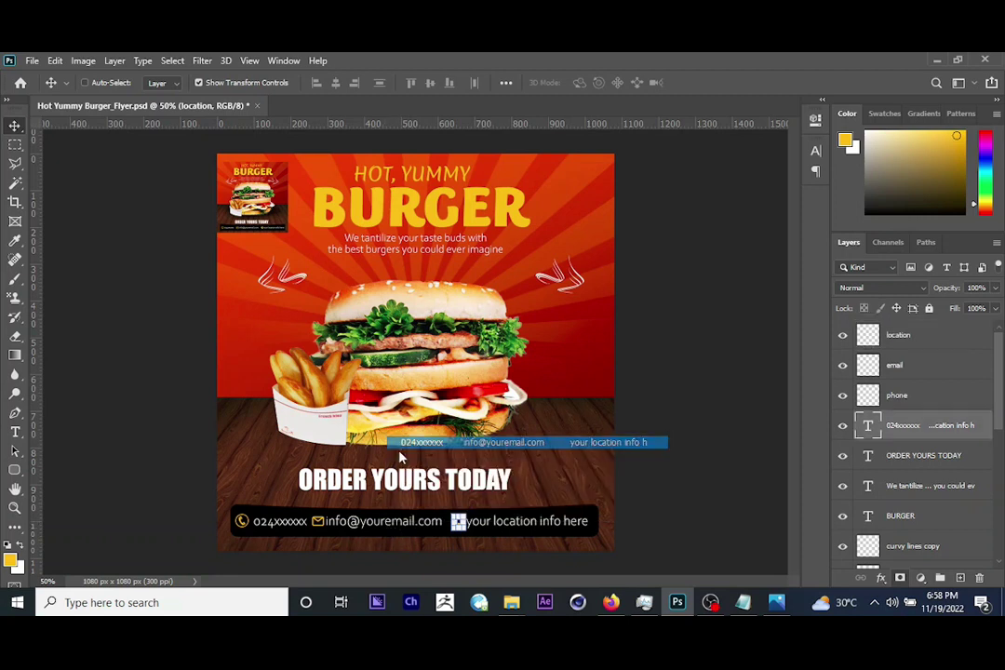
click(15, 434)
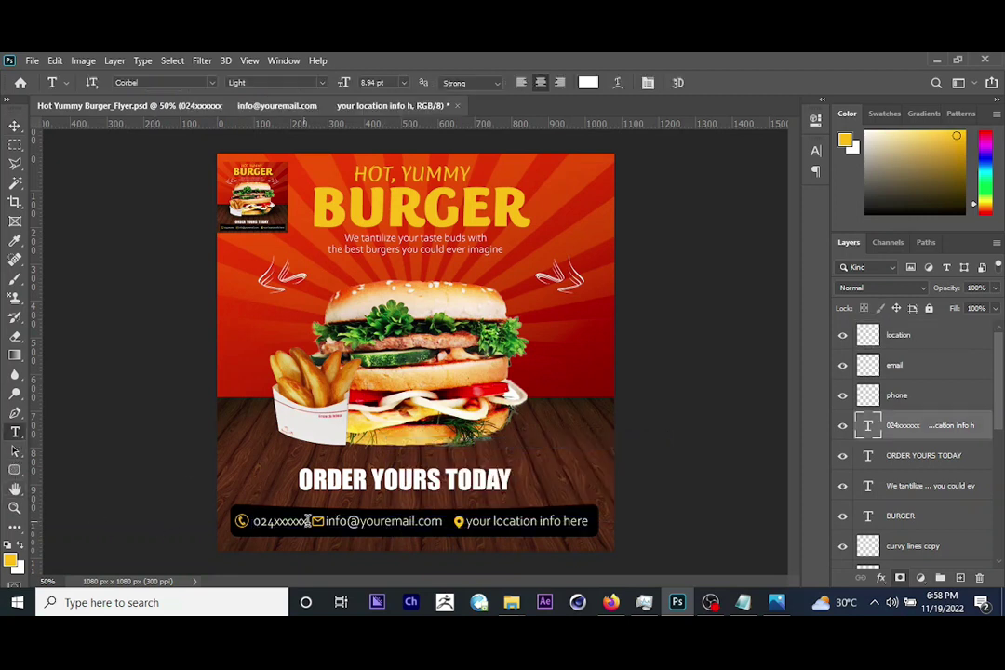
click(324, 521)
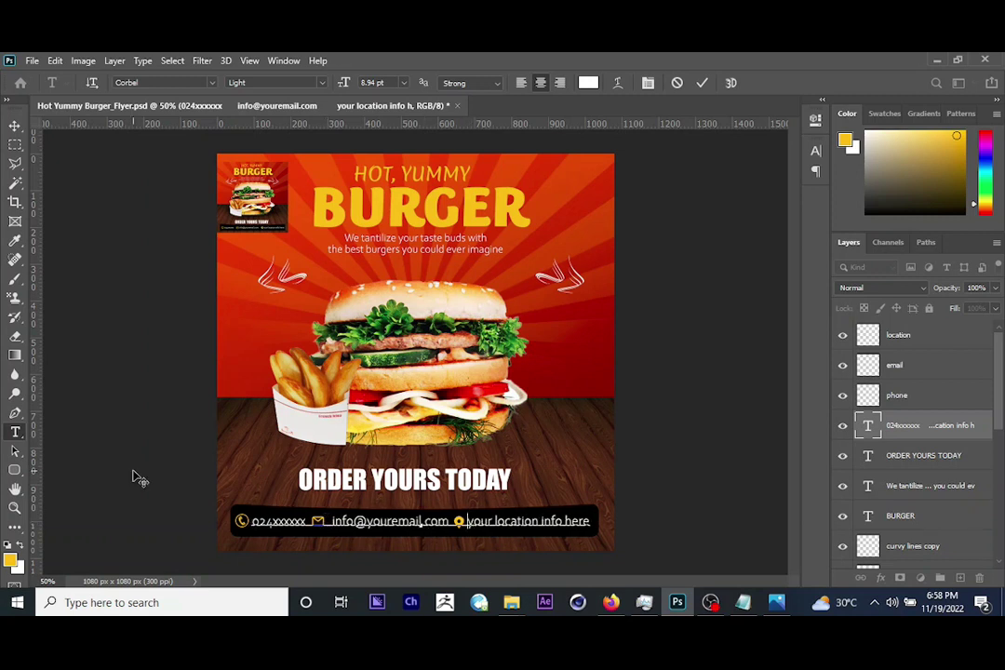
click(15, 124)
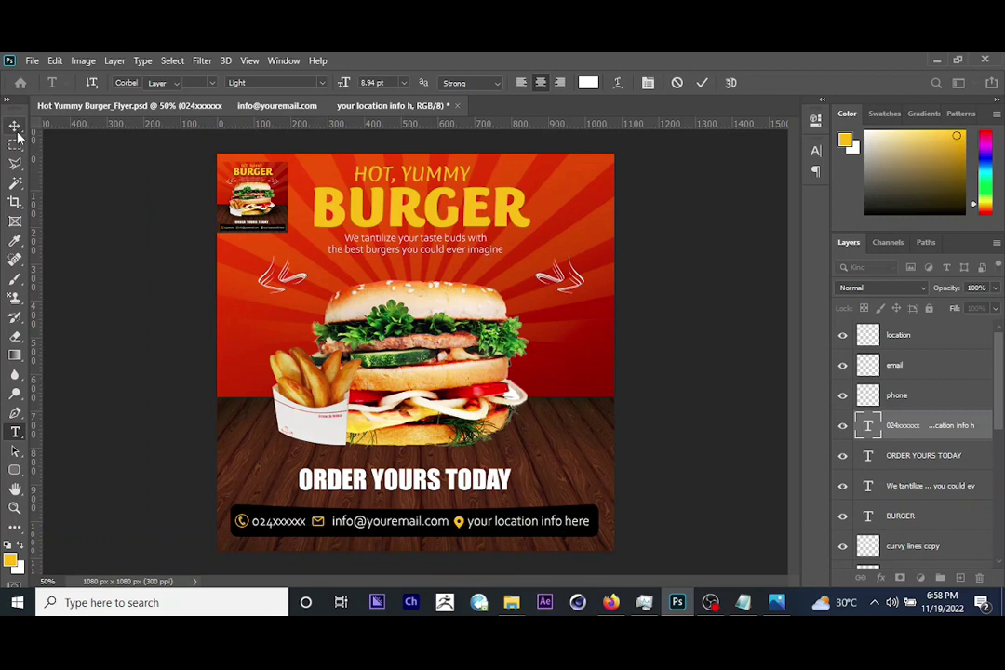
Select the location layer and shift the pin icon right, directly before the location text.
right_click(460, 528)
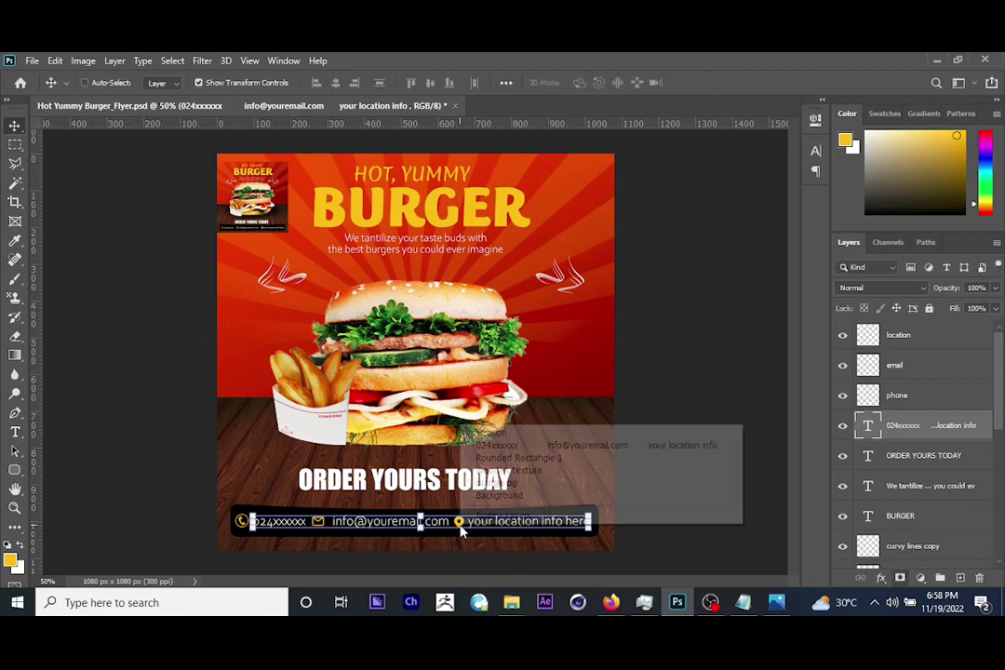
click(518, 459)
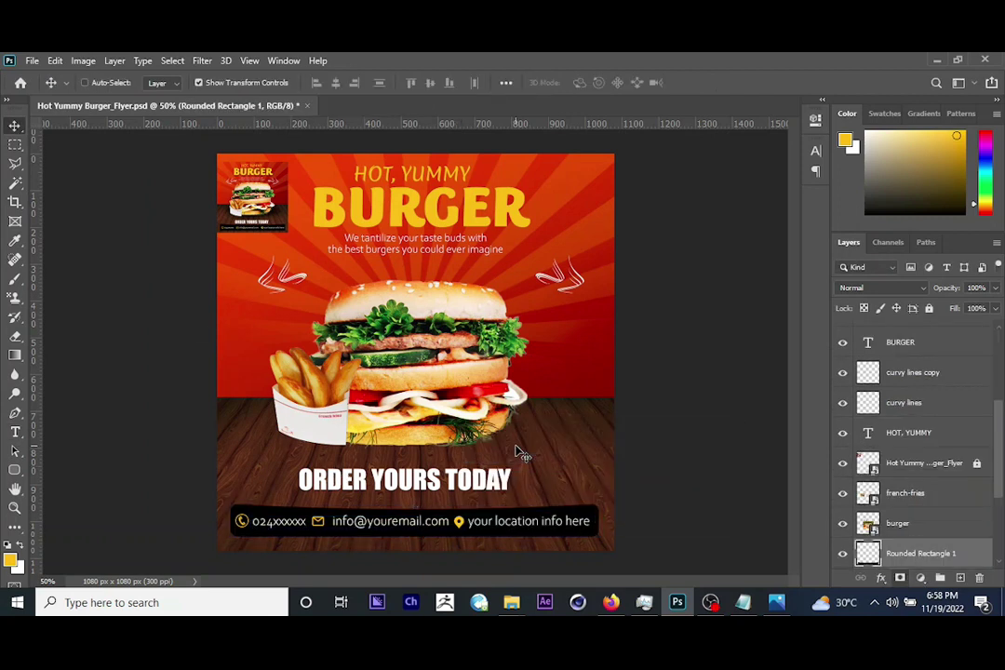
right_click(467, 535)
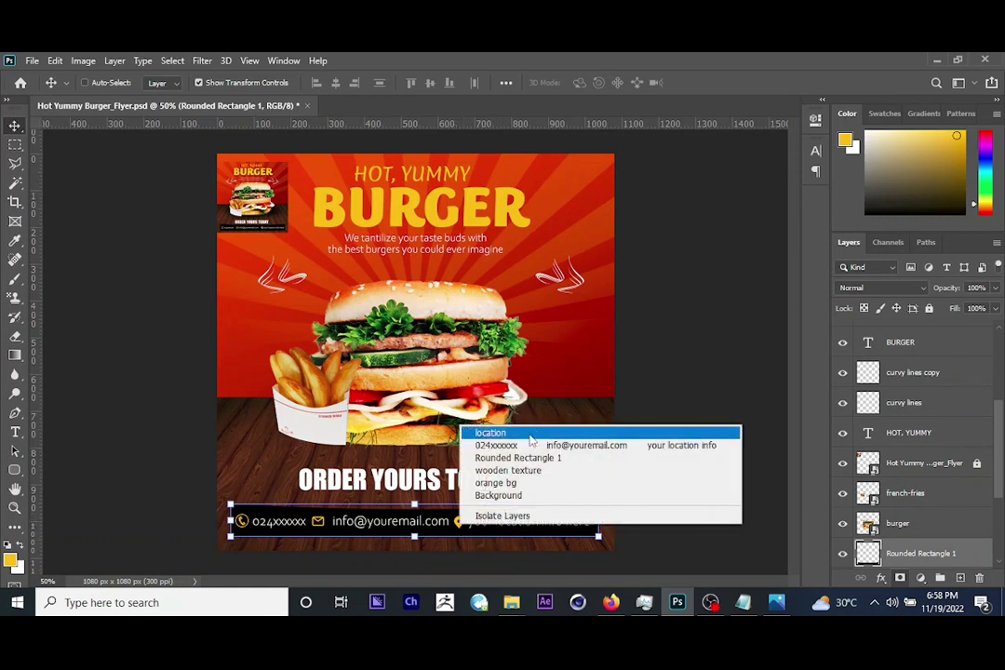
click(484, 434)
drag(485, 439, 483, 438)
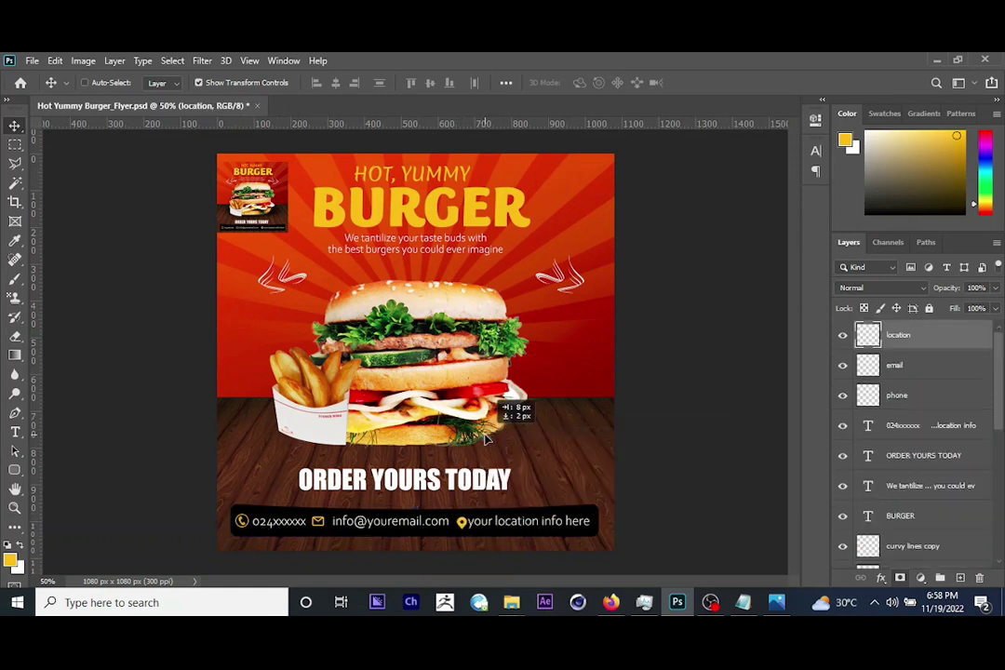
right_click(321, 433)
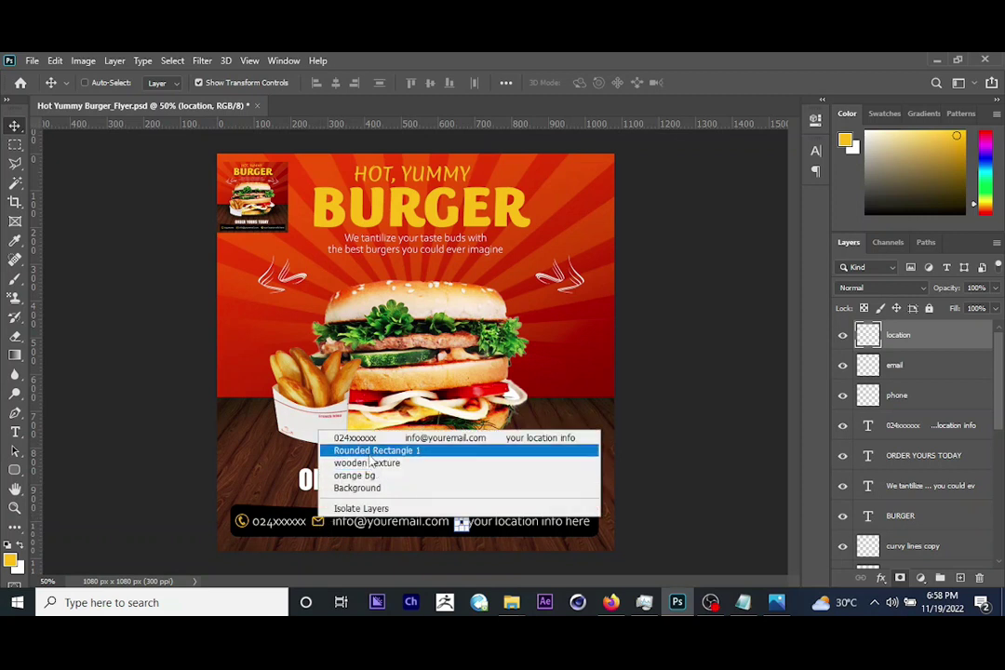
right_click(315, 524)
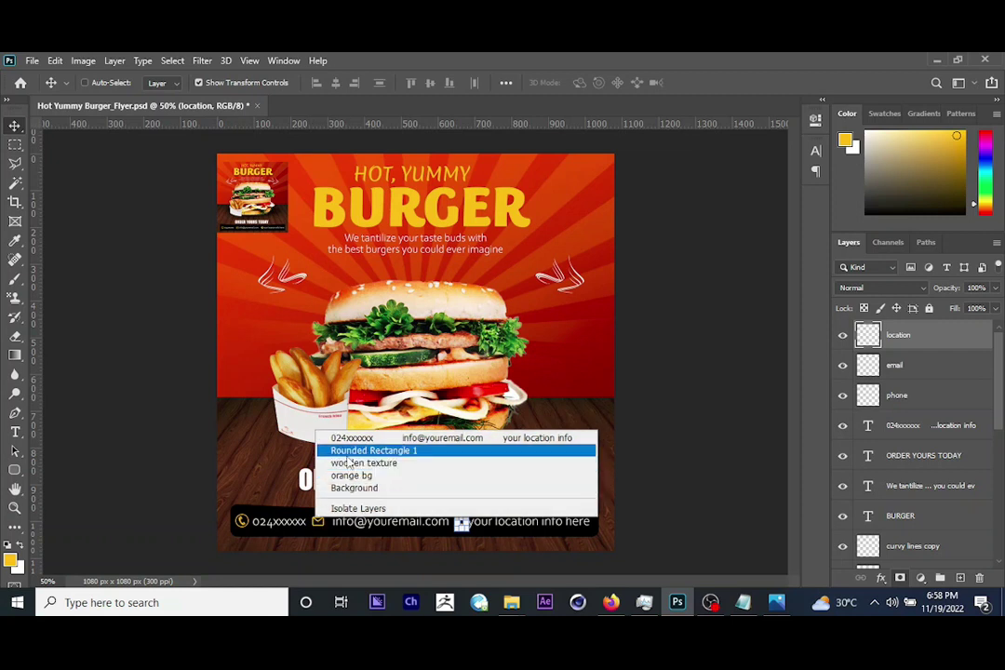
key(Escape)
key(i)
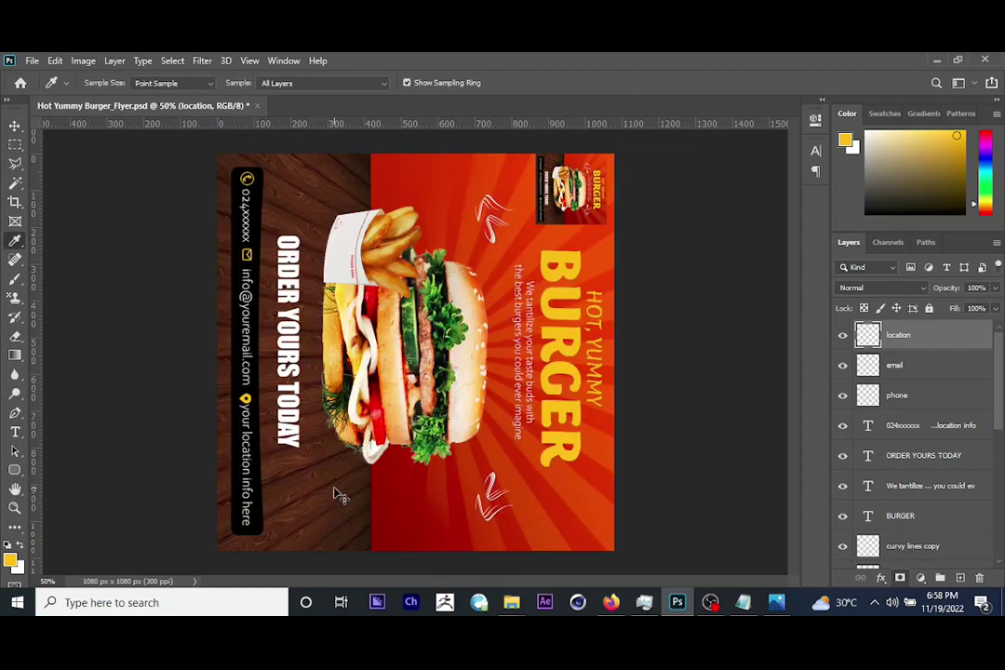
click(17, 127)
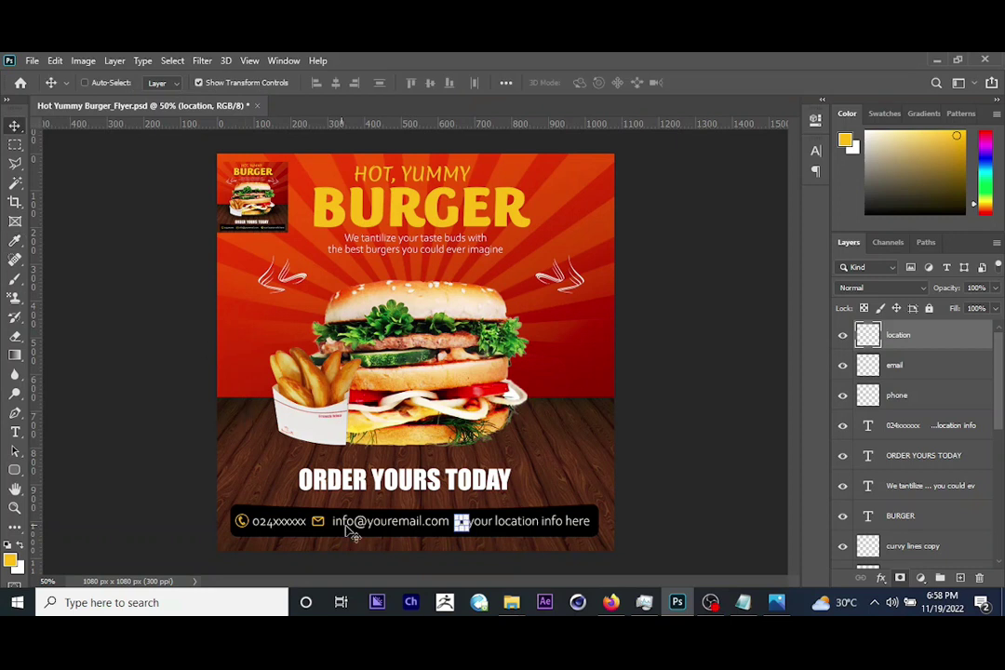
right_click(320, 523)
click(318, 525)
right_click(317, 526)
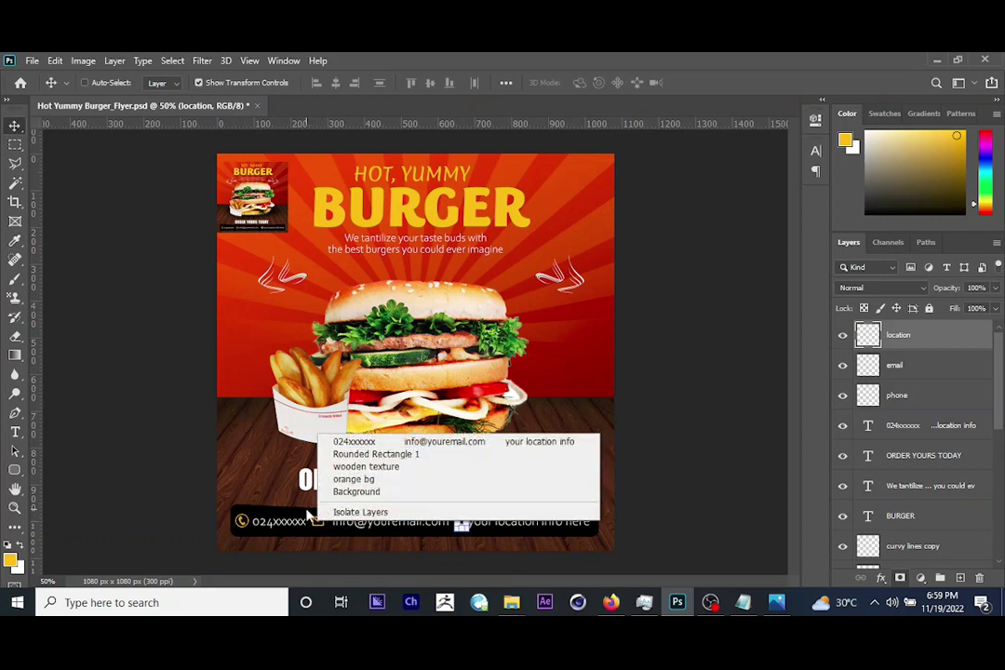
click(302, 523)
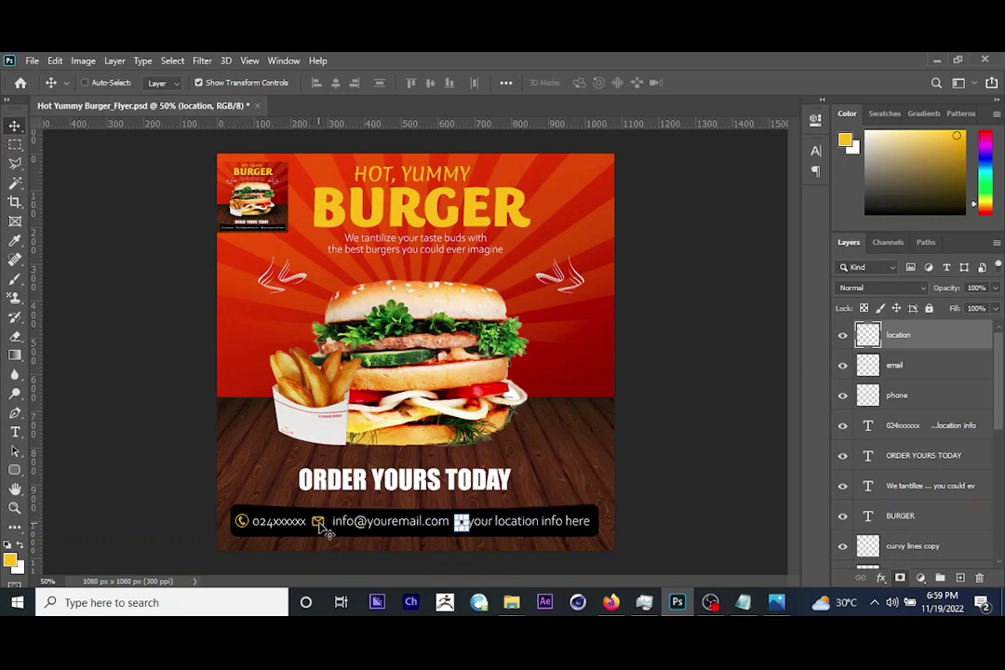
Select the email layer and move the envelope icon right, directly before the email address.
right_click(319, 527)
right_click(319, 528)
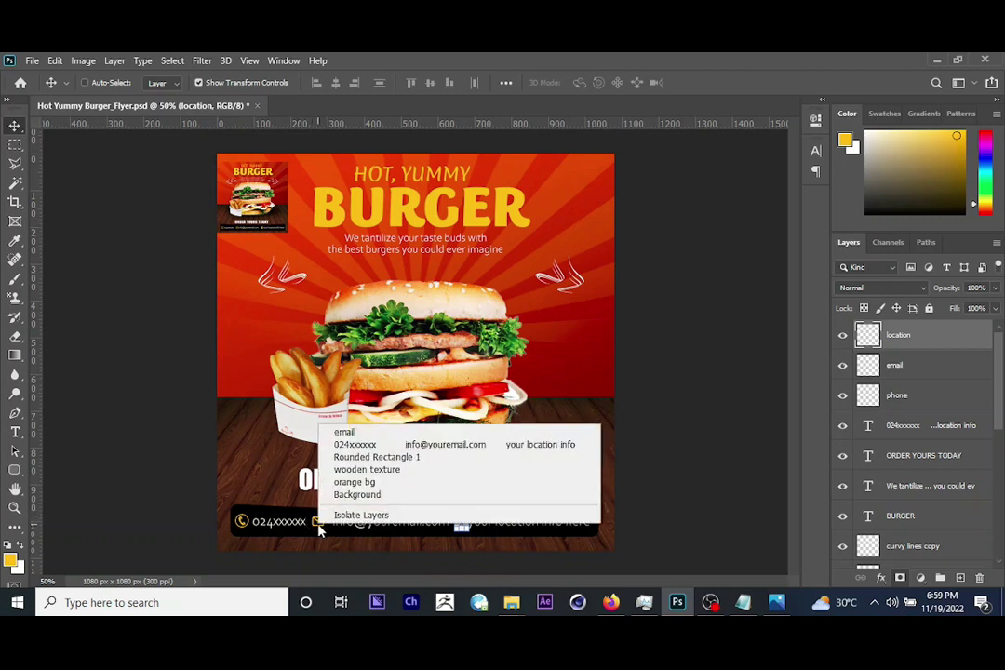
click(344, 432)
drag(406, 481, 419, 480)
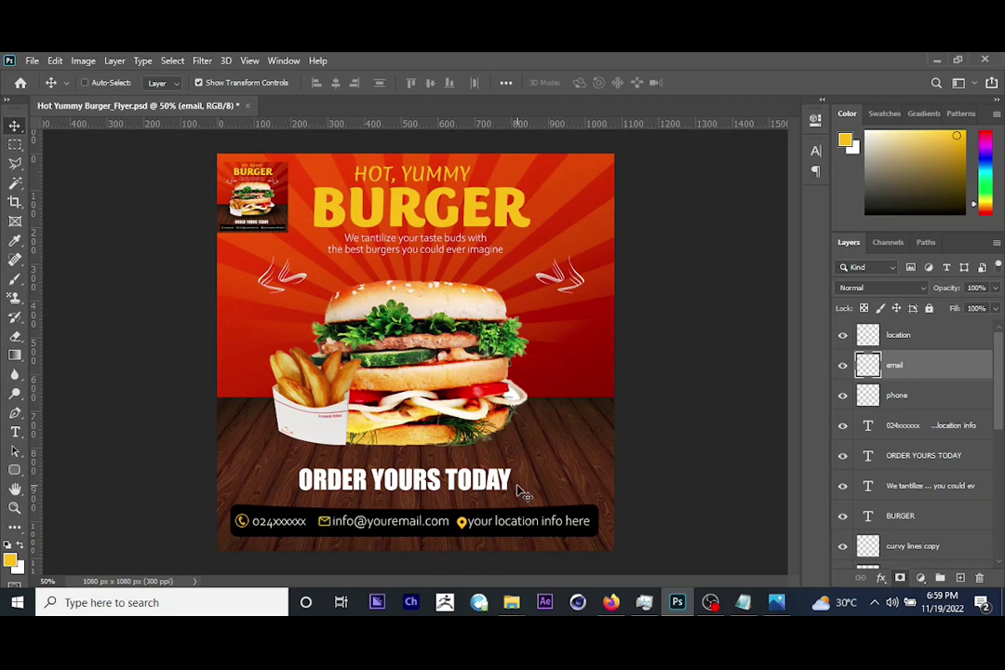
Select the black rounded rectangle behind the contact info and extend its left edge slightly outward.
right_click(253, 515)
click(266, 518)
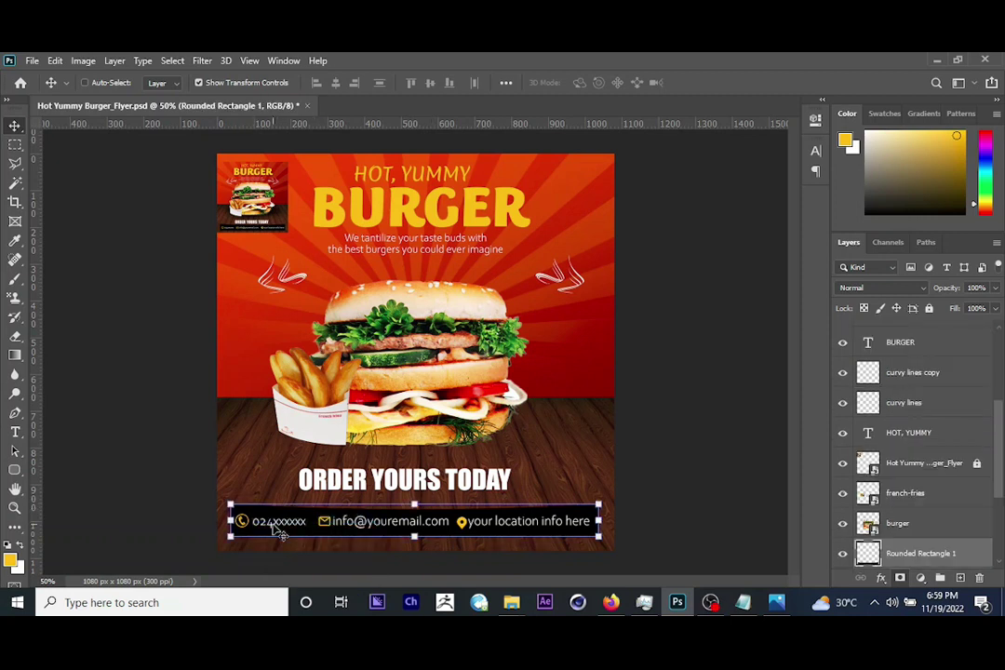
key(ctrl+t)
drag(227, 519, 225, 519)
key(Return)
Check the reference flyer in the image viewer, return to Photoshop and add a new layer above the burger layer.
click(775, 602)
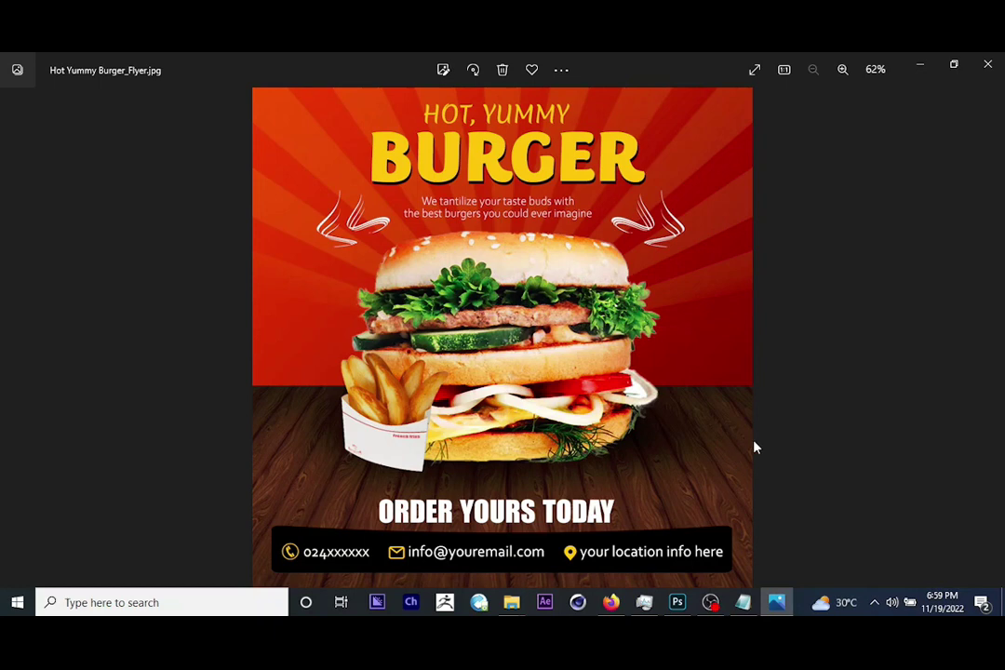
click(919, 65)
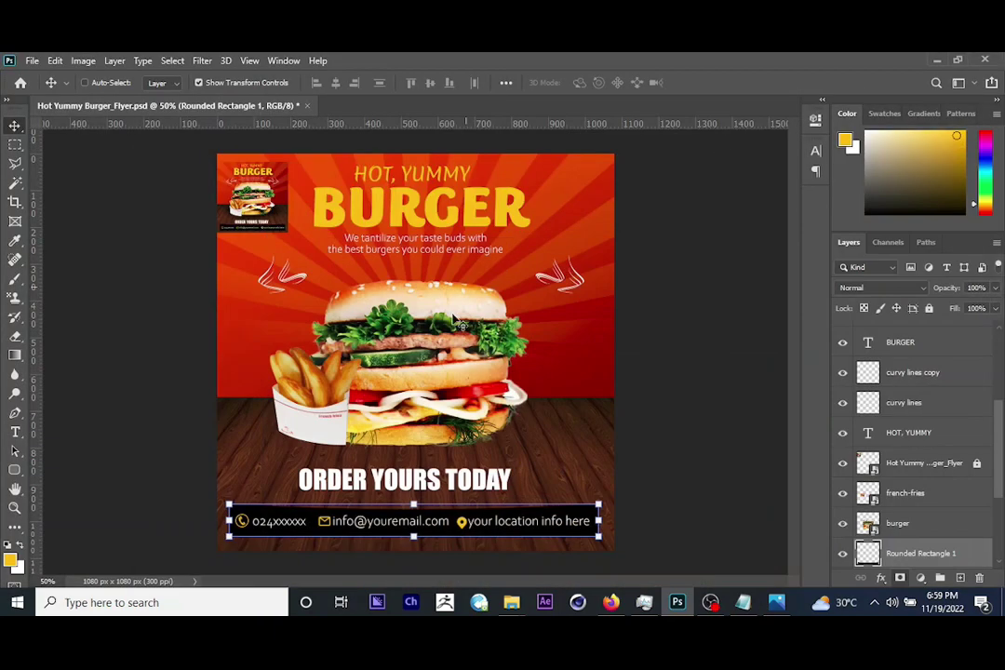
right_click(458, 317)
click(470, 318)
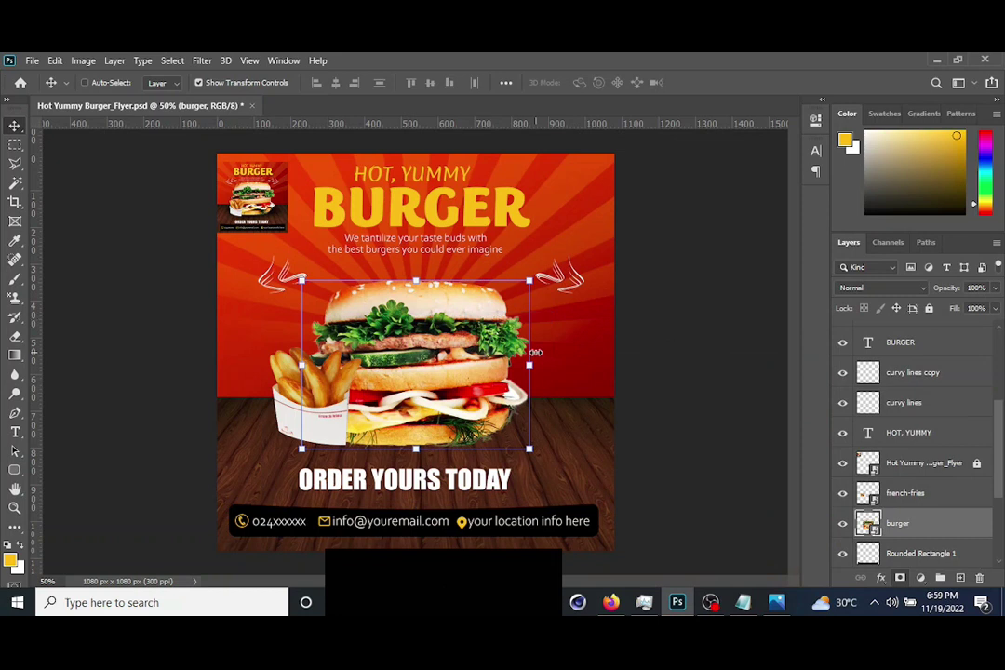
click(960, 578)
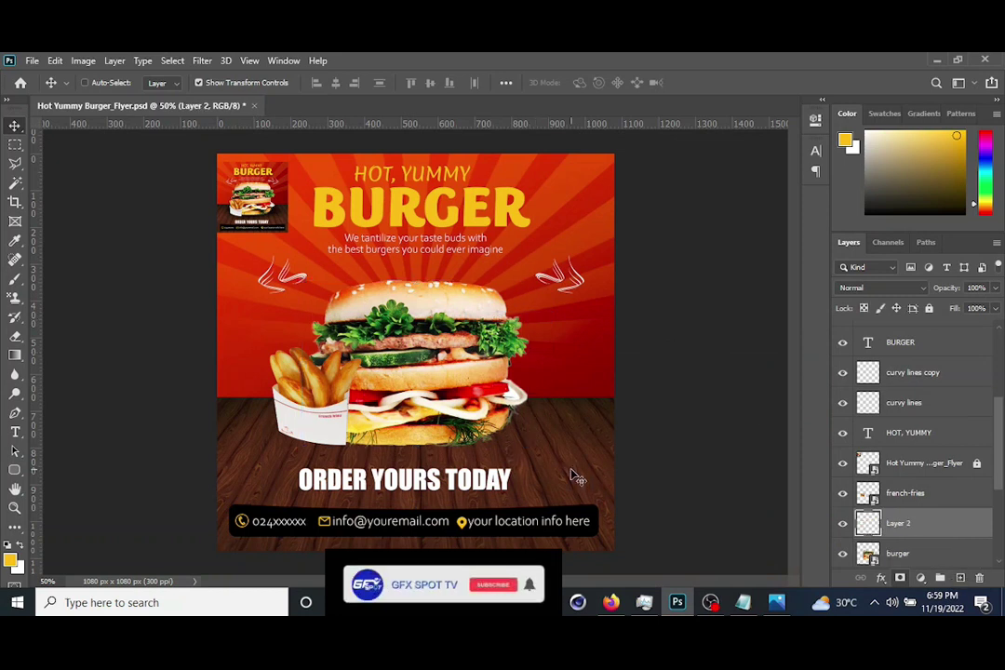
Draw an ellipse about 800 by 286 px around the burger's base and place its layer below the burger layer.
click(15, 470)
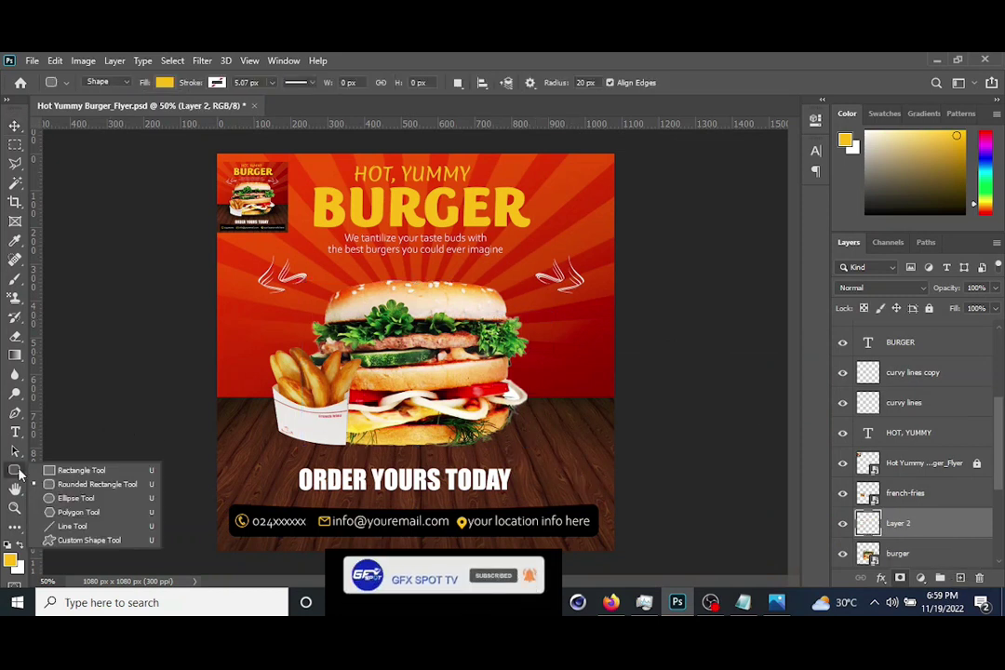
click(77, 500)
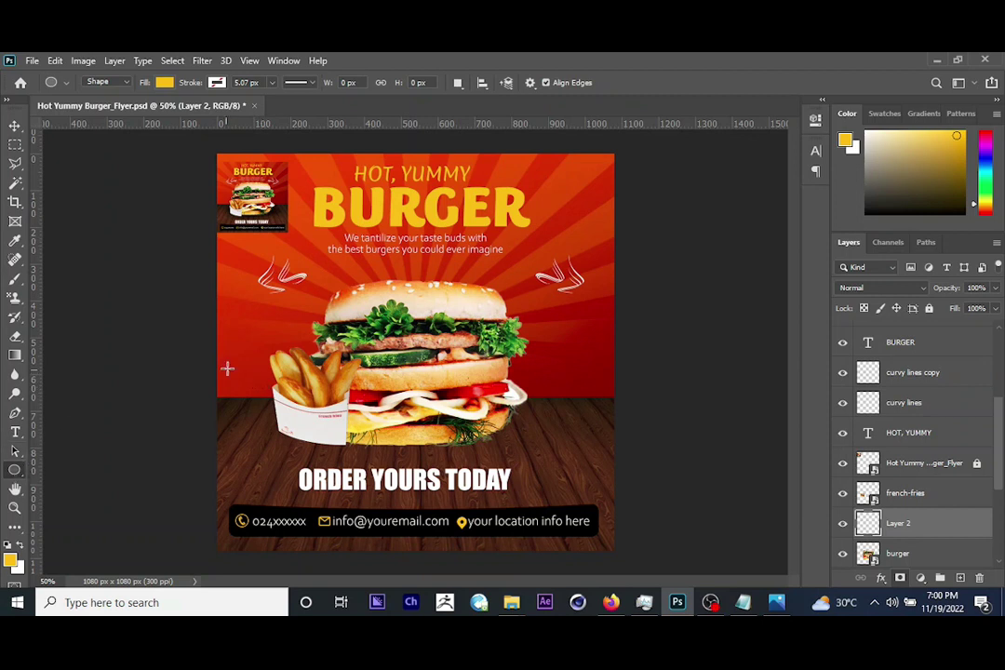
drag(402, 443, 551, 469)
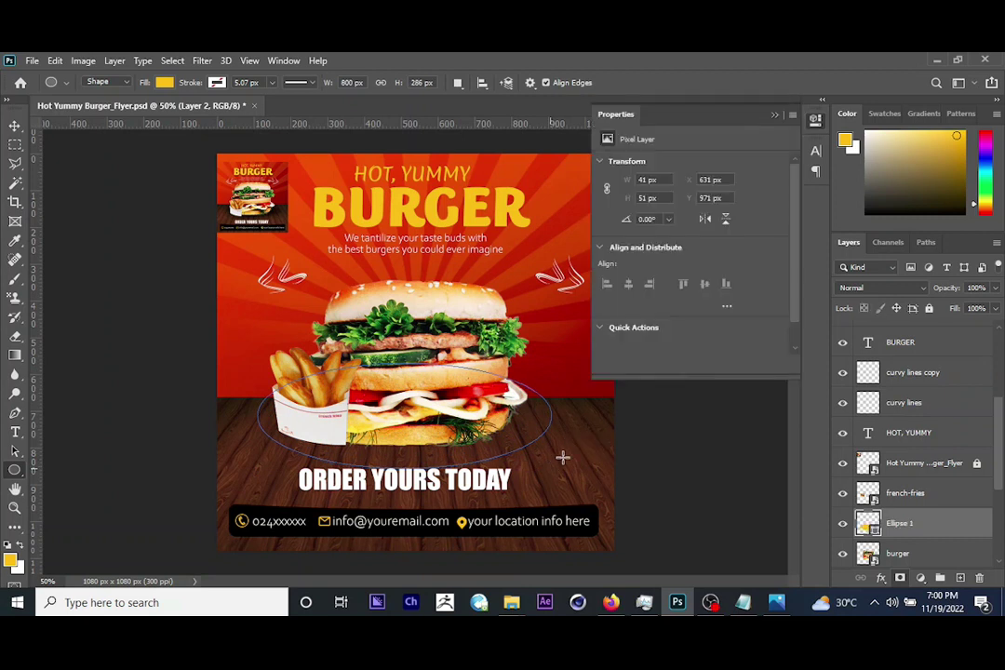
click(774, 115)
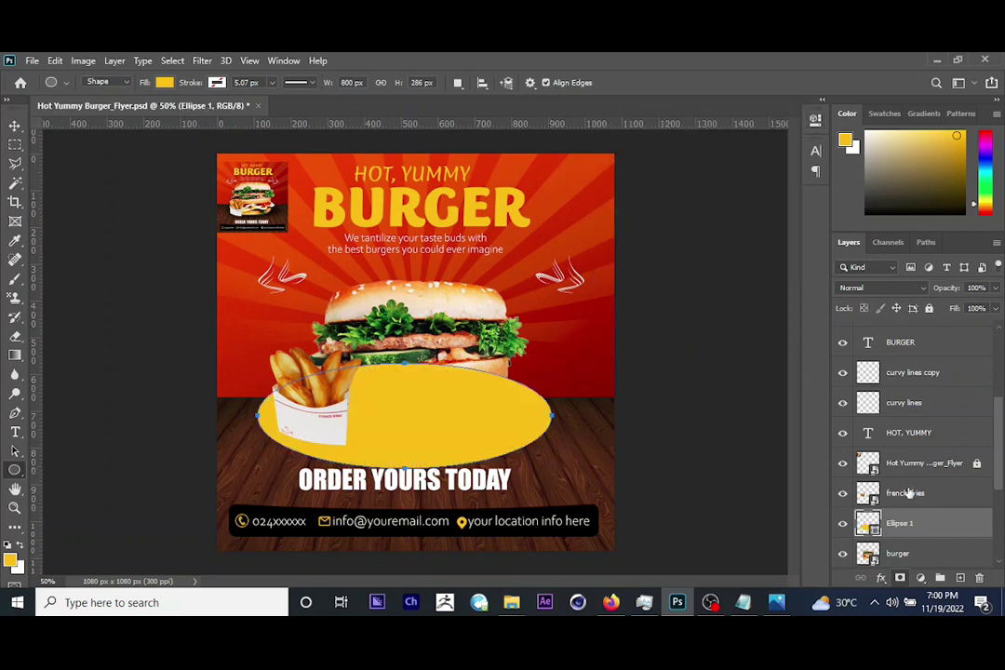
drag(887, 552, 899, 528)
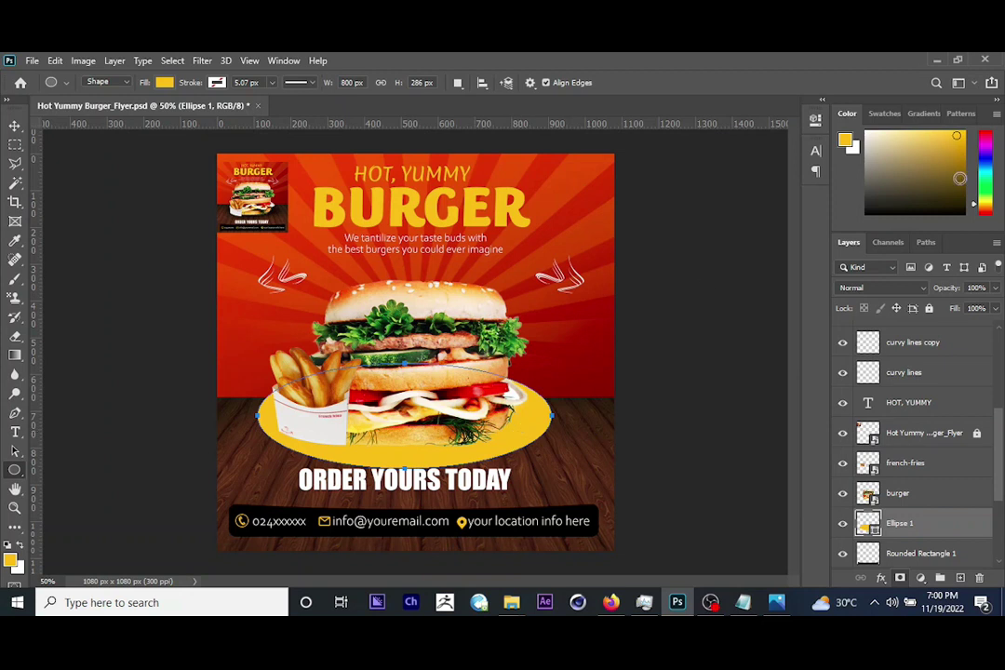
Fill the ellipse under the burger with black and rasterize its layer.
click(909, 198)
drag(886, 202, 861, 215)
key(alt+BackSpace)
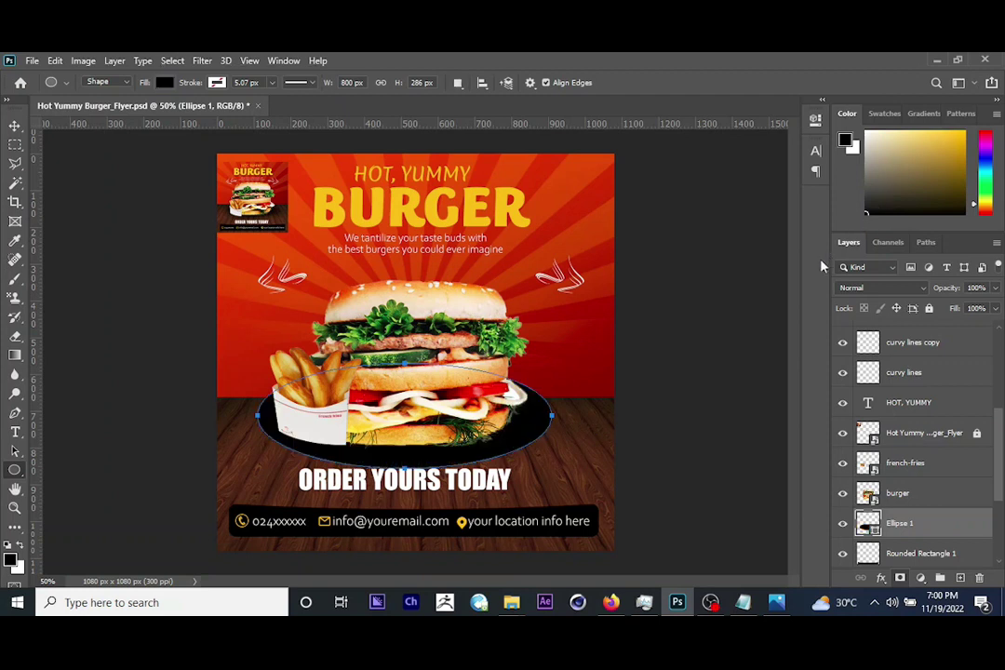
right_click(918, 527)
click(764, 279)
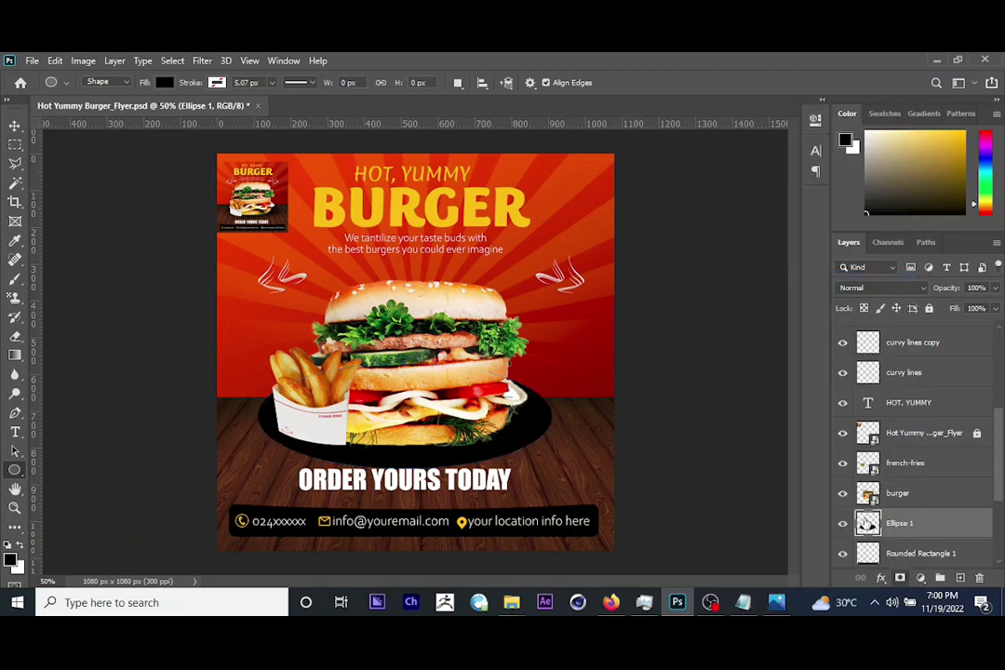
Stretch the black ellipse under the burger slightly downward and extend its left edge outward past the fries.
click(15, 124)
drag(404, 470, 406, 484)
key(Return)
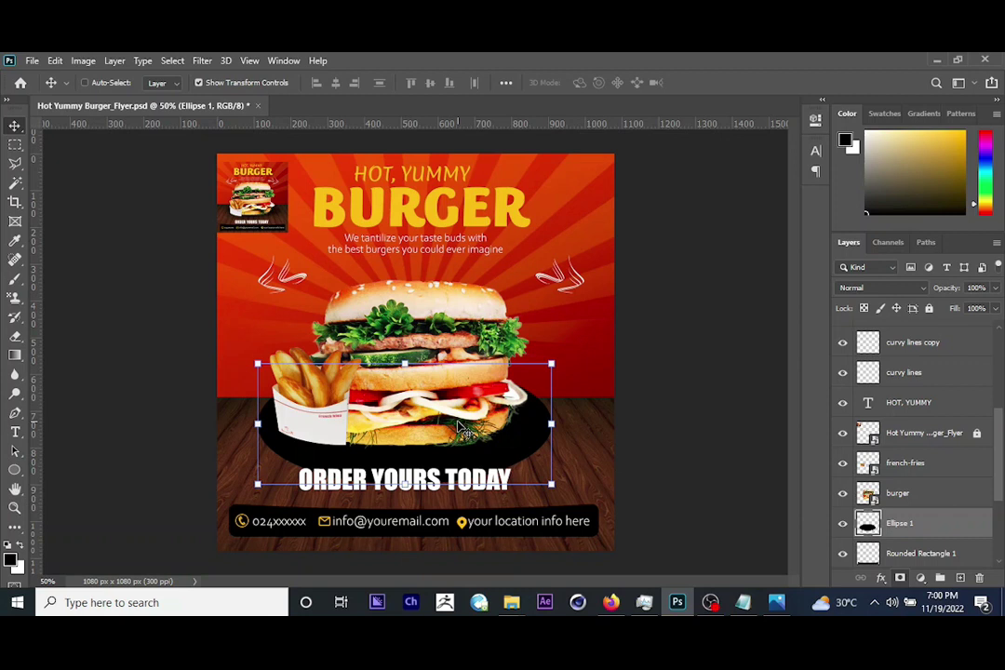
drag(258, 422, 245, 421)
key(Return)
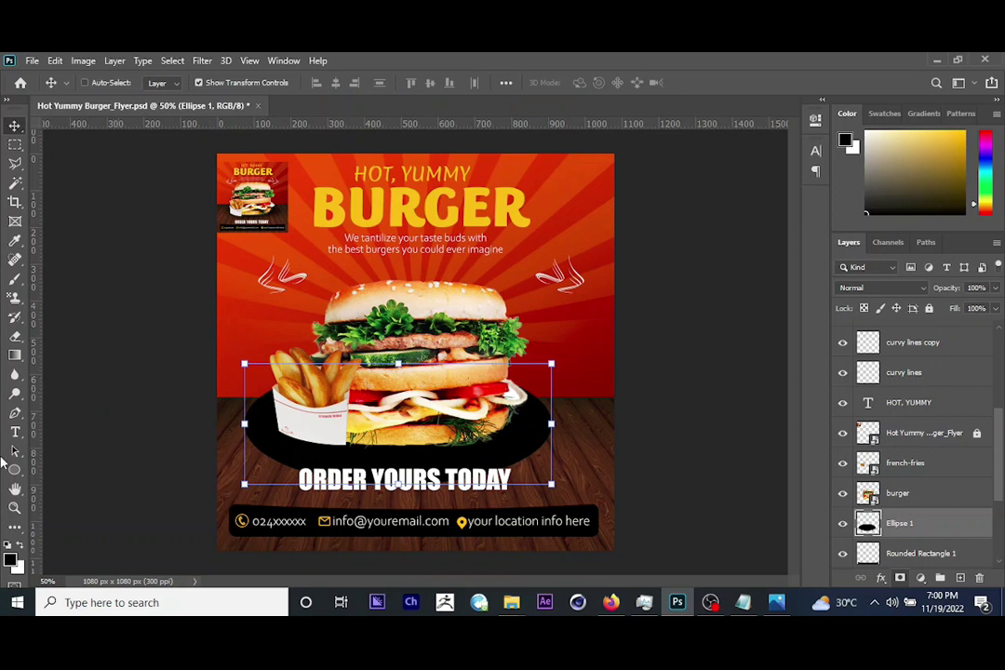
Erase the ellipse's left and lower-left edge with a soft round 108 px eraser.
key(e)
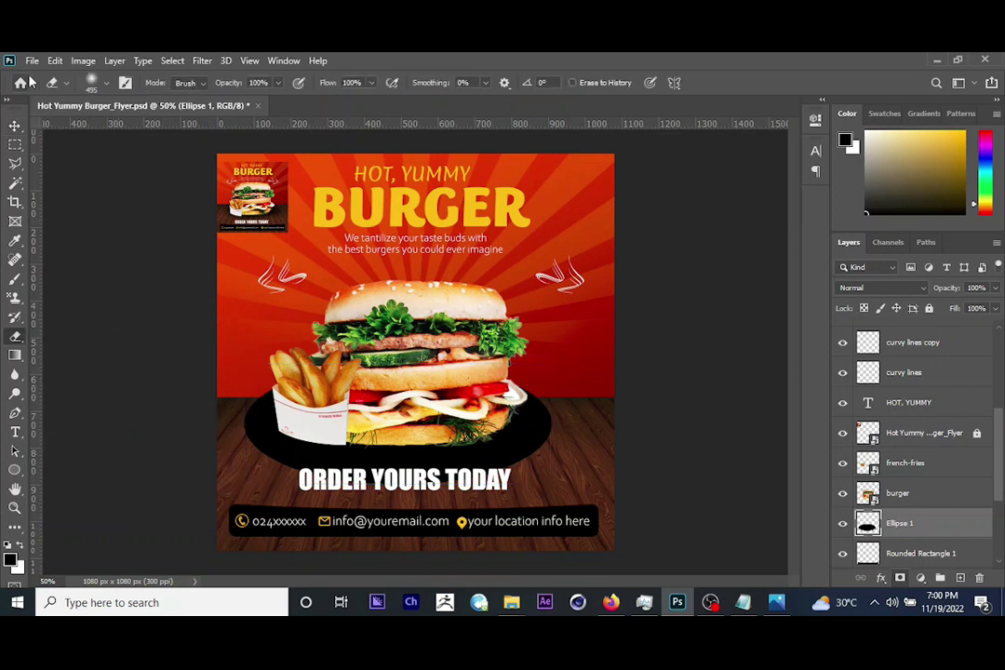
click(92, 82)
drag(94, 131, 107, 130)
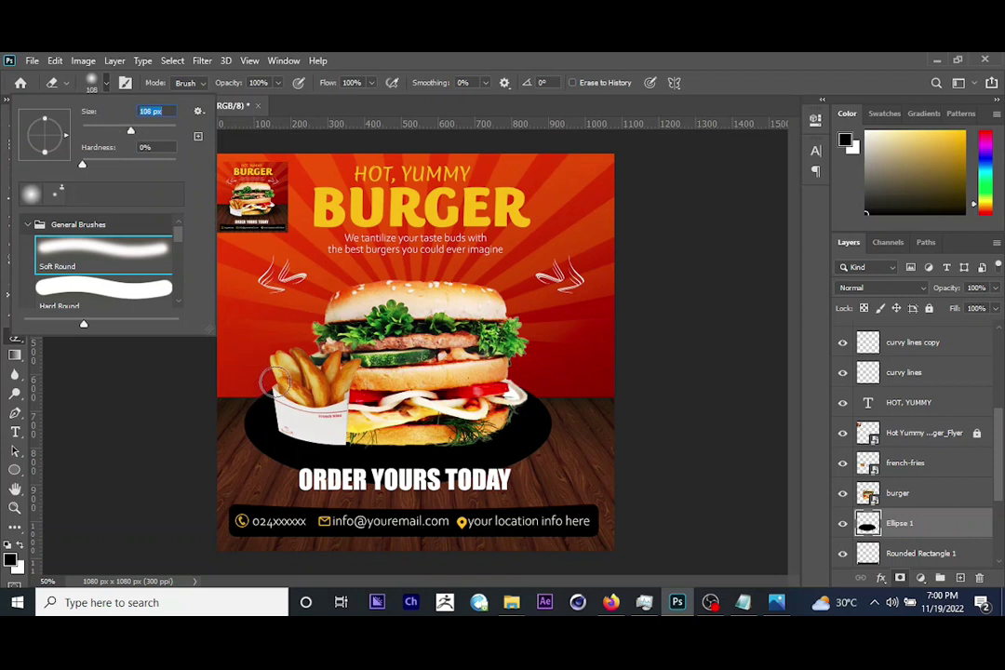
click(244, 410)
mouse_move(244, 410)
mouse_down()
mouse_move(261, 457)
mouse_move(304, 478)
mouse_up()
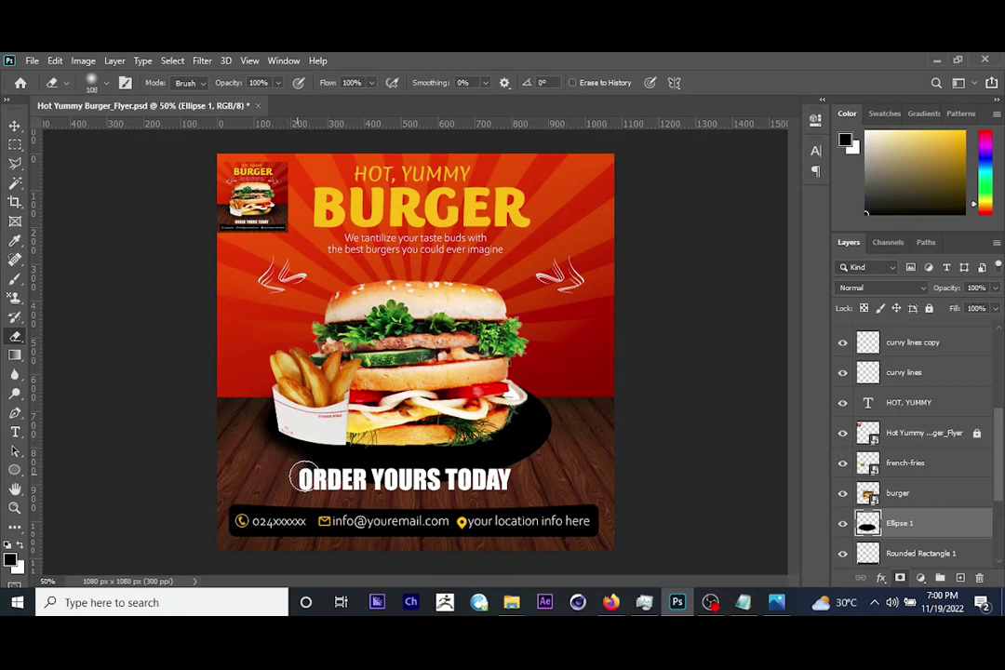
Enlarge the soft eraser to 158 px and fade the ellipse's bottom and right edges into a soft shadow.
click(94, 82)
drag(130, 132, 134, 132)
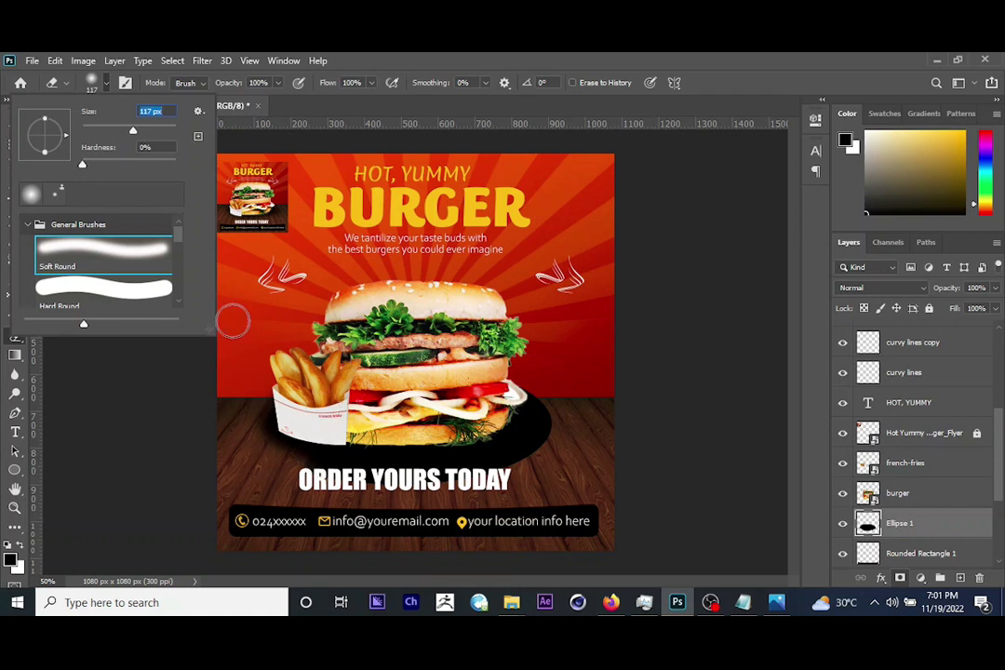
drag(133, 135, 137, 132)
drag(140, 133, 143, 132)
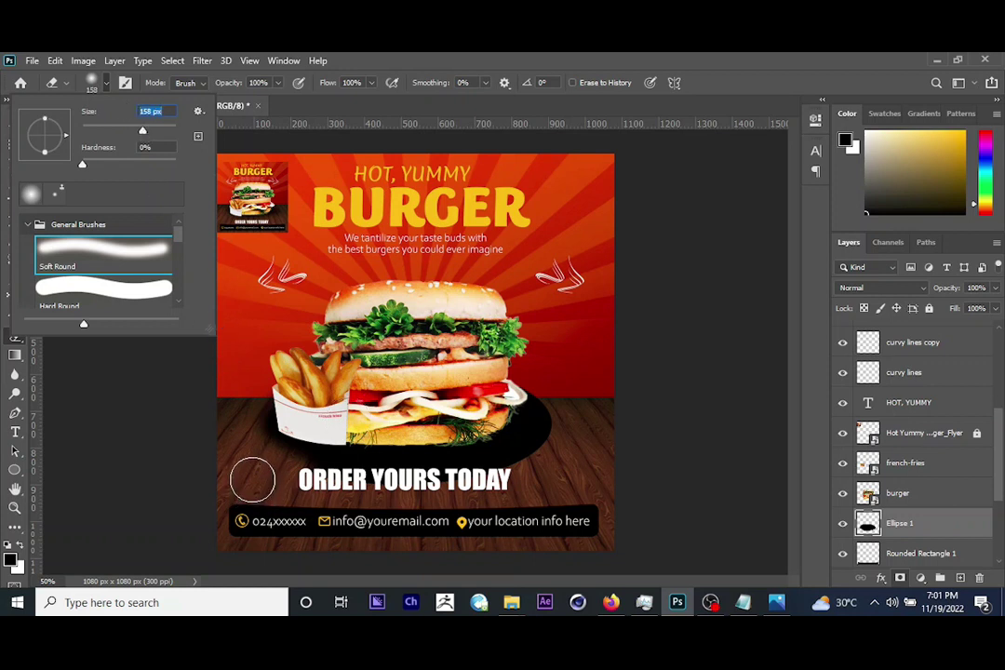
click(309, 485)
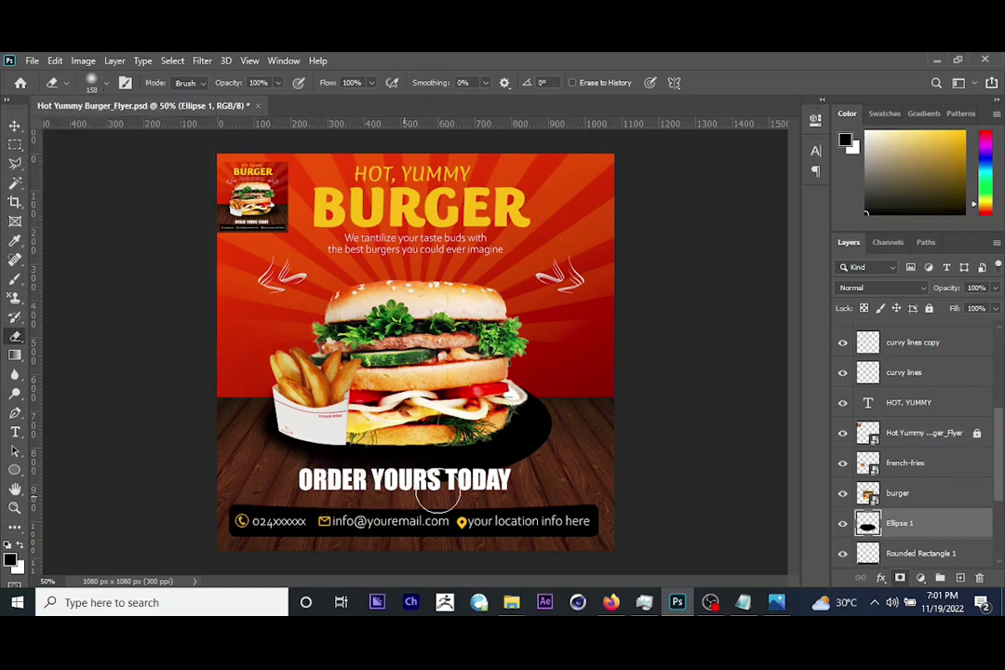
mouse_move(485, 491)
mouse_down()
mouse_move(533, 465)
mouse_move(556, 410)
mouse_up()
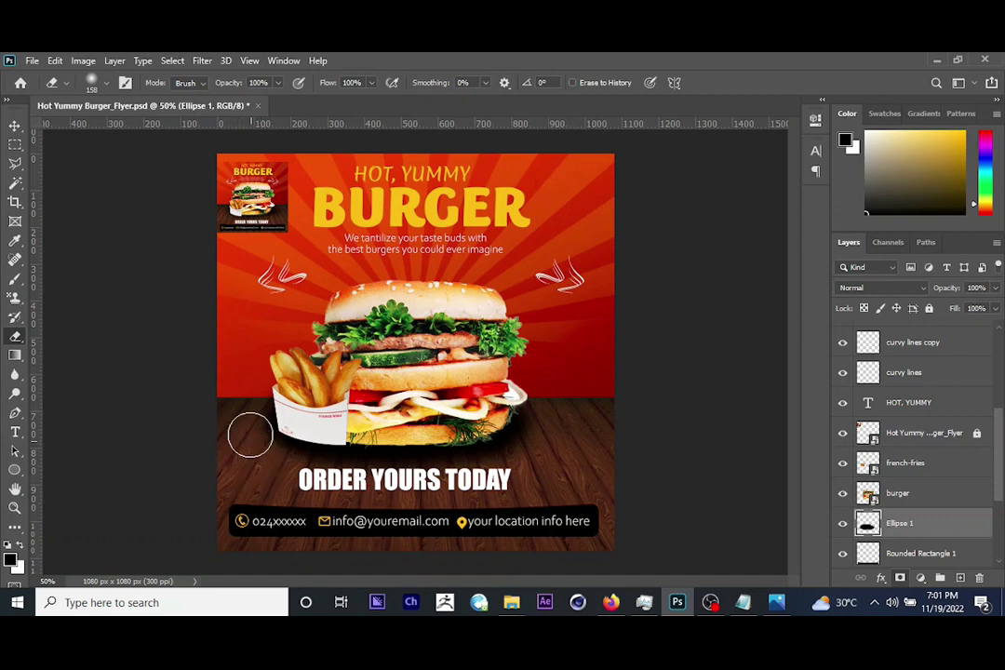
Stretch the burger shadow vertically to about 130% and trim its left edge slightly with the eraser.
click(15, 125)
drag(398, 364, 397, 346)
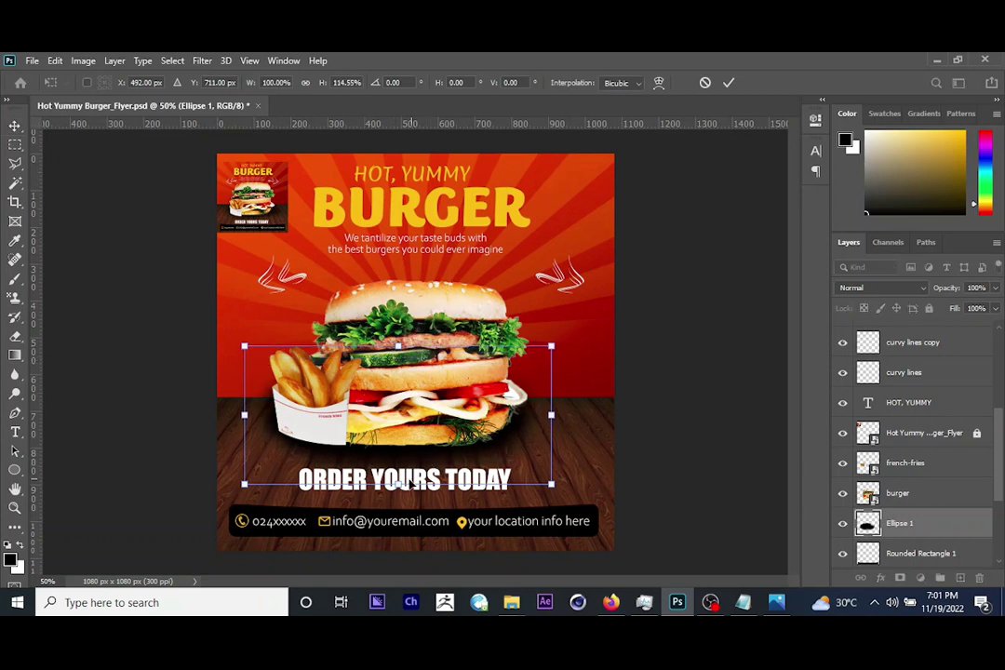
drag(399, 484, 398, 498)
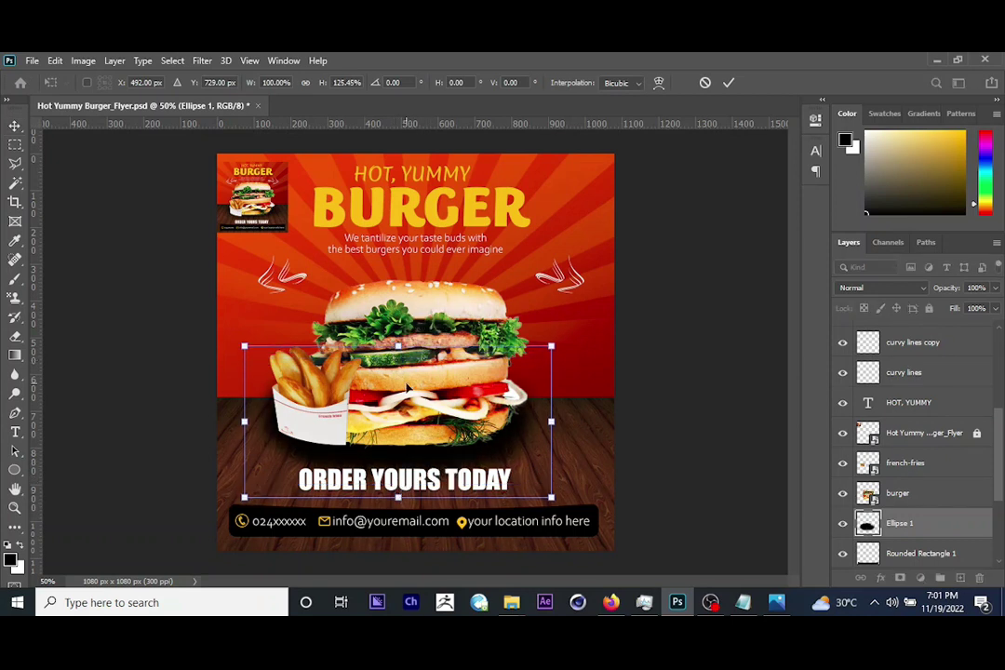
drag(397, 346, 398, 341)
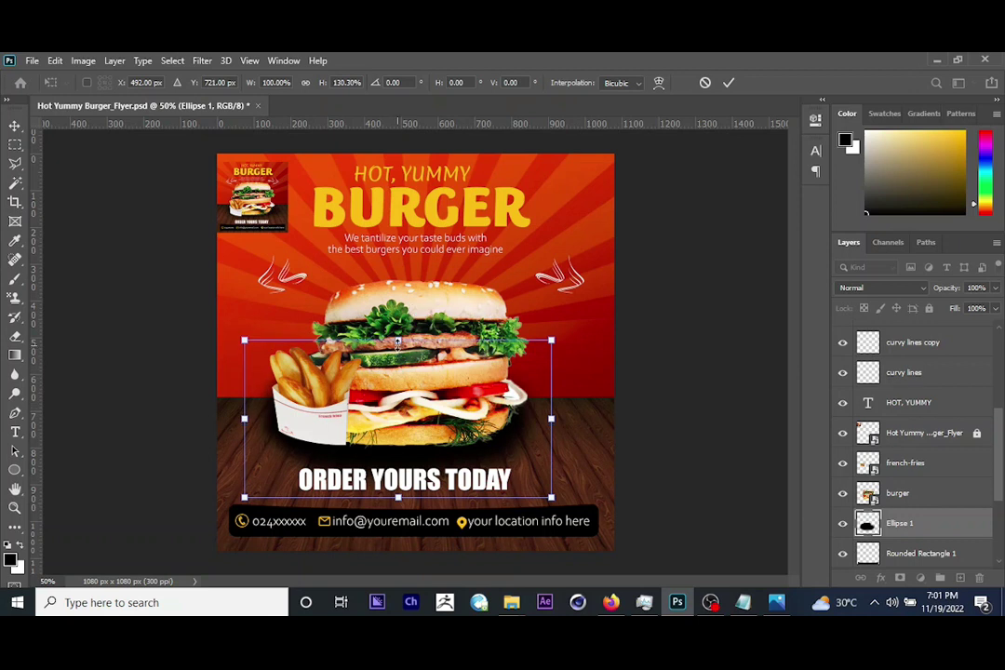
key(Return)
click(15, 336)
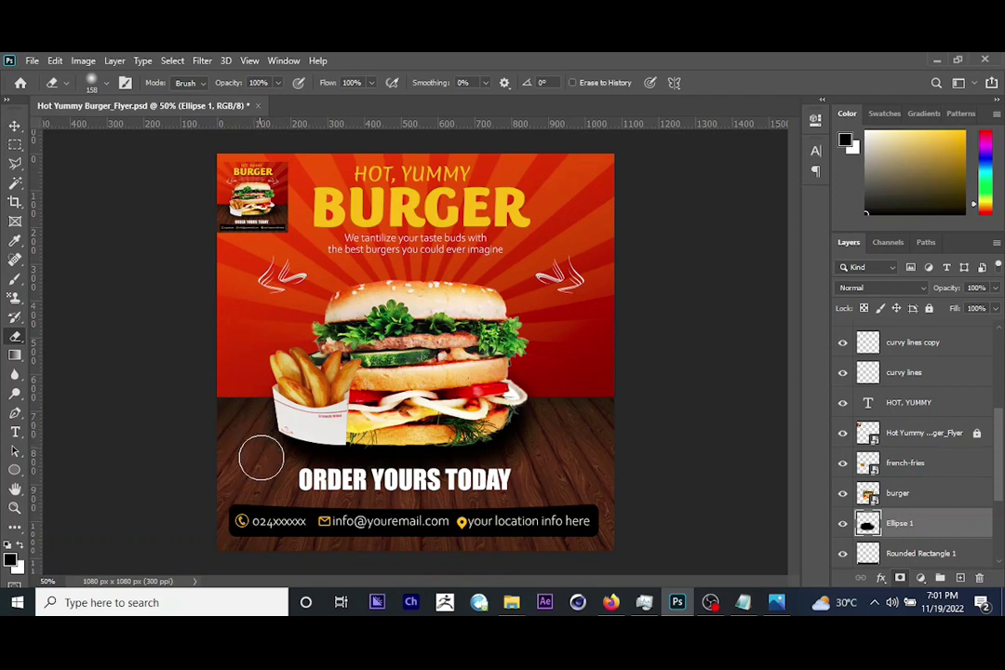
Lower the opacity of the burger shadow layer to 64%.
click(14, 125)
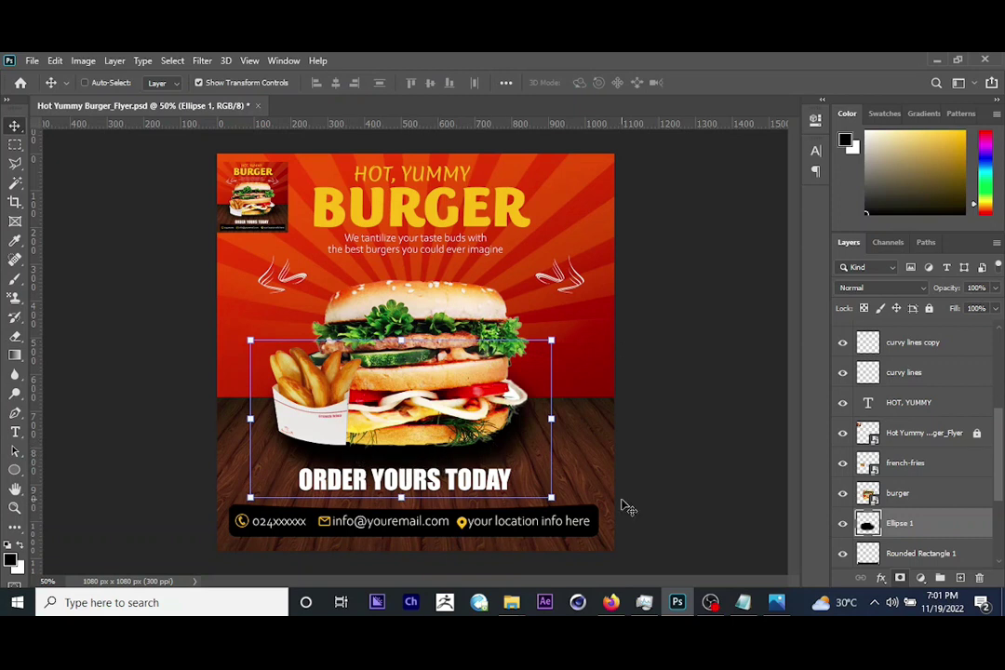
click(995, 290)
drag(996, 307, 959, 308)
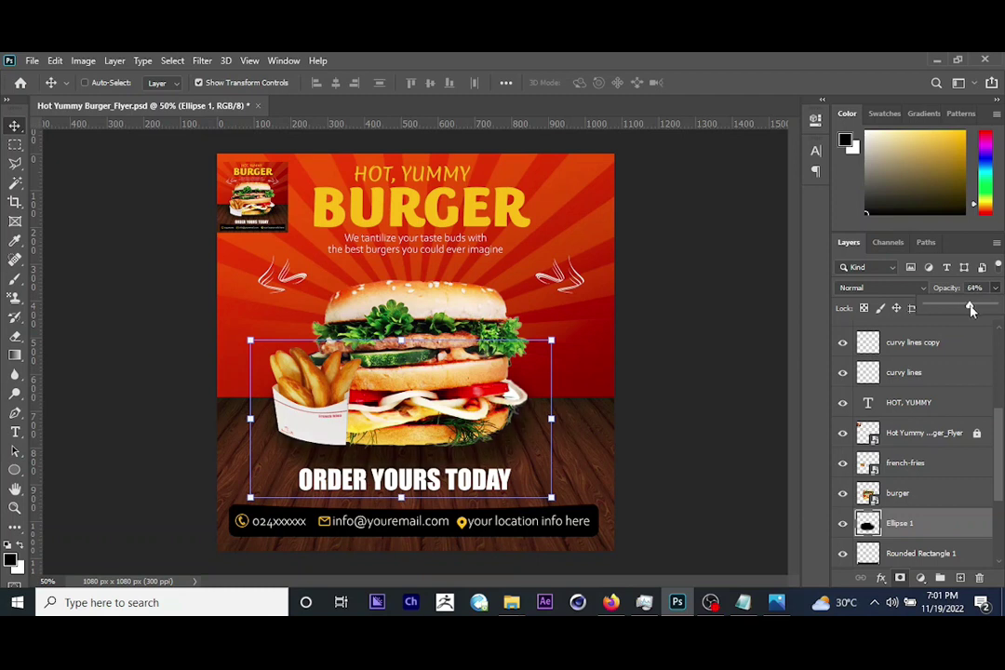
Shorten the burger shadow from its lower edge to about 92% height and set its layer opacity to 79%.
click(402, 498)
drag(402, 498, 402, 482)
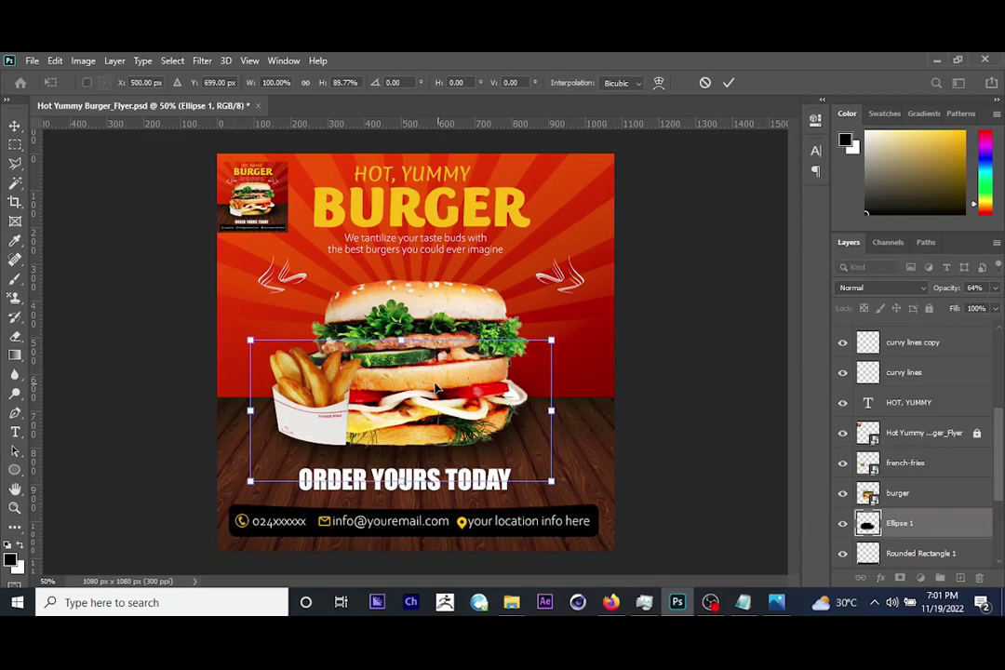
drag(403, 480, 404, 485)
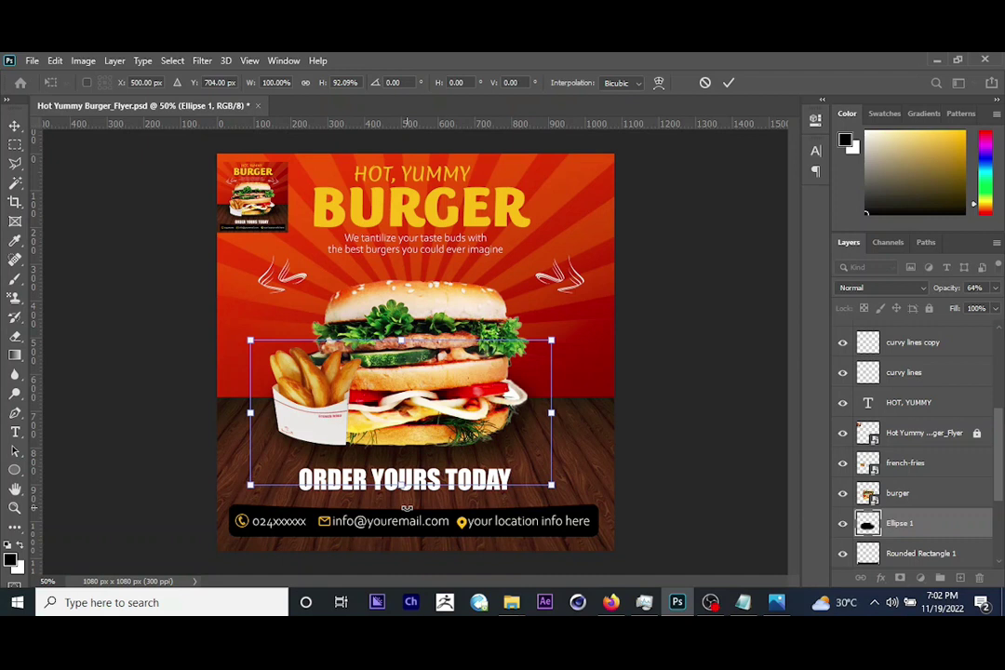
key(Return)
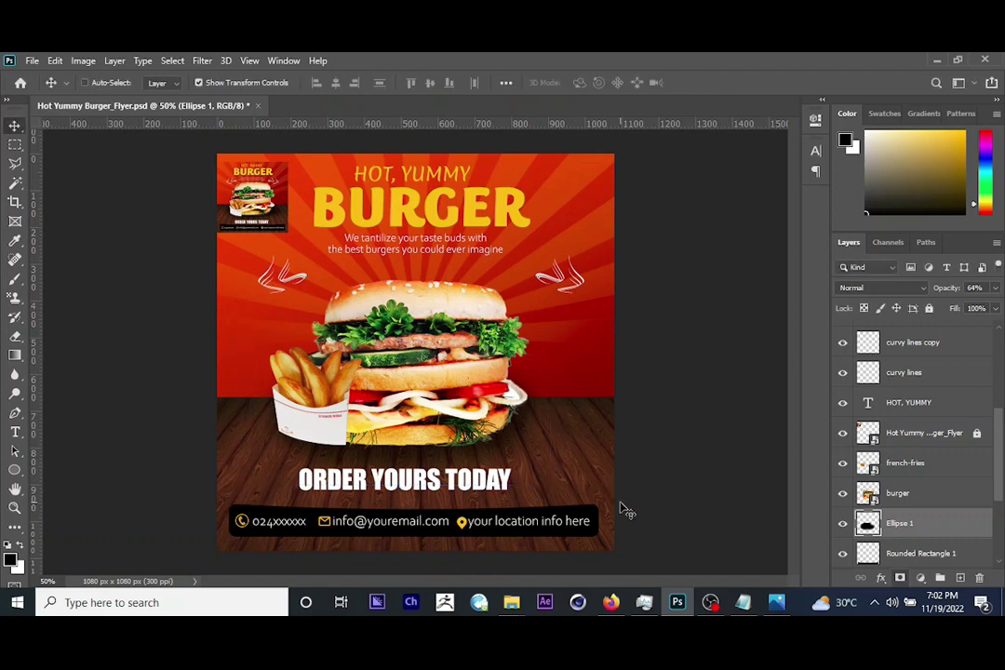
click(994, 288)
drag(979, 307, 981, 308)
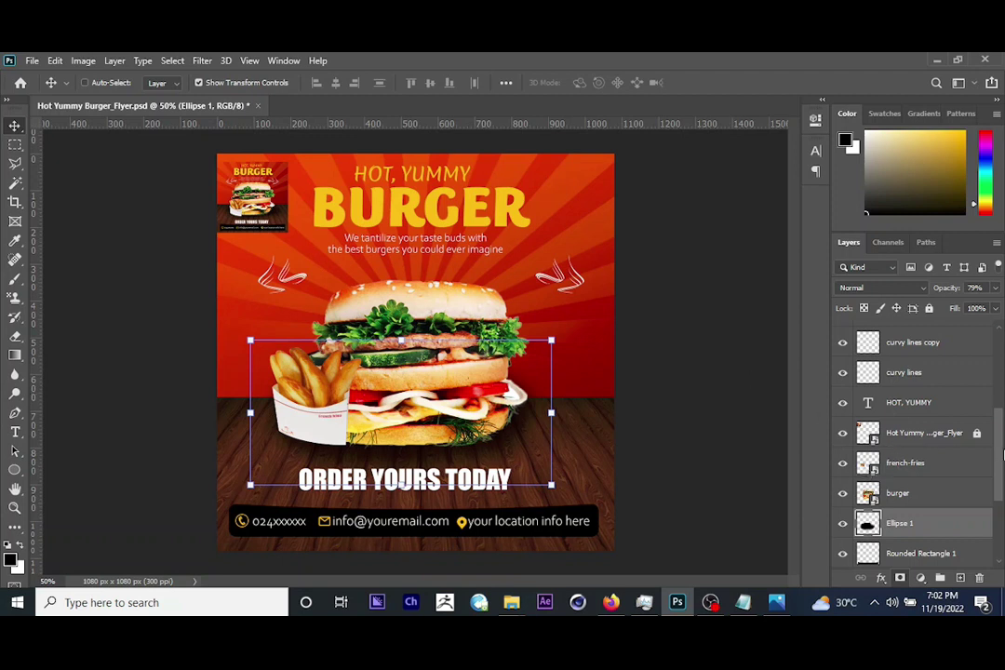
Hide the small reference flyer layer, check the reference image in the image viewer and return to Photoshop.
click(861, 435)
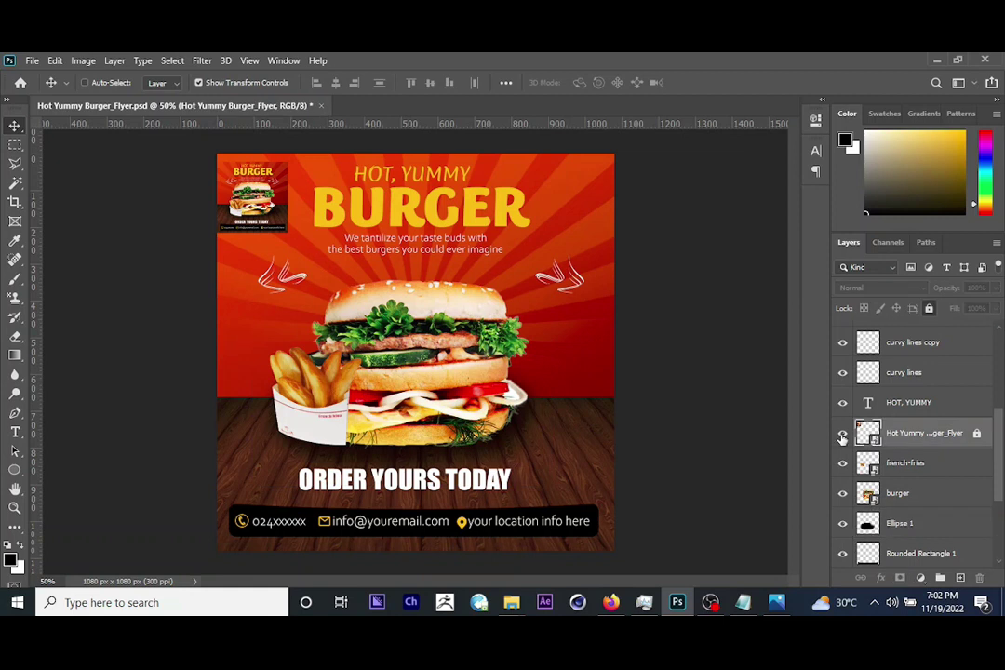
click(842, 439)
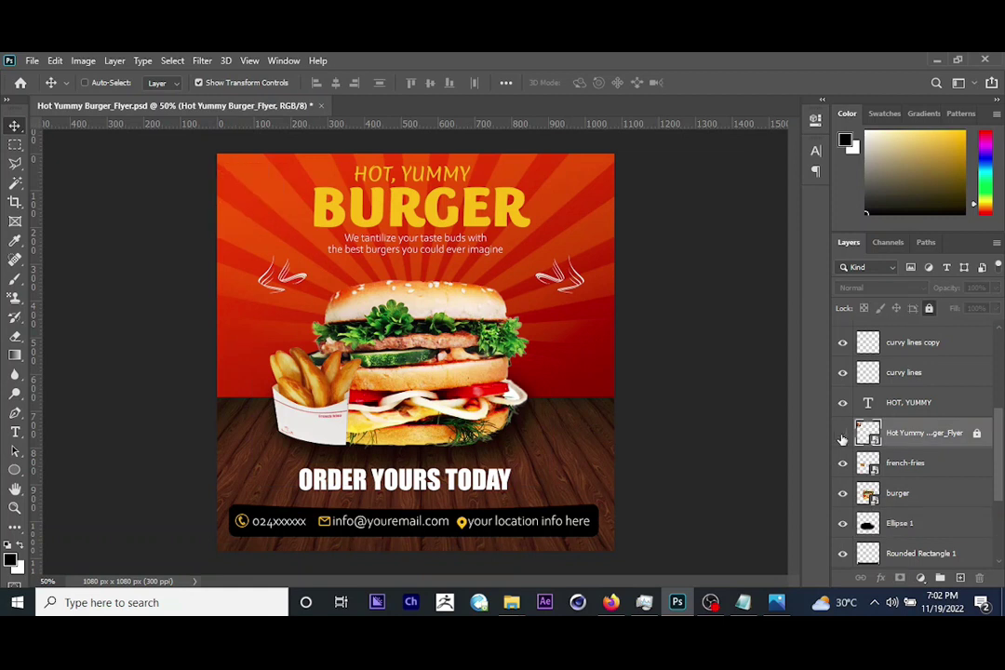
key(ctrl+plus)
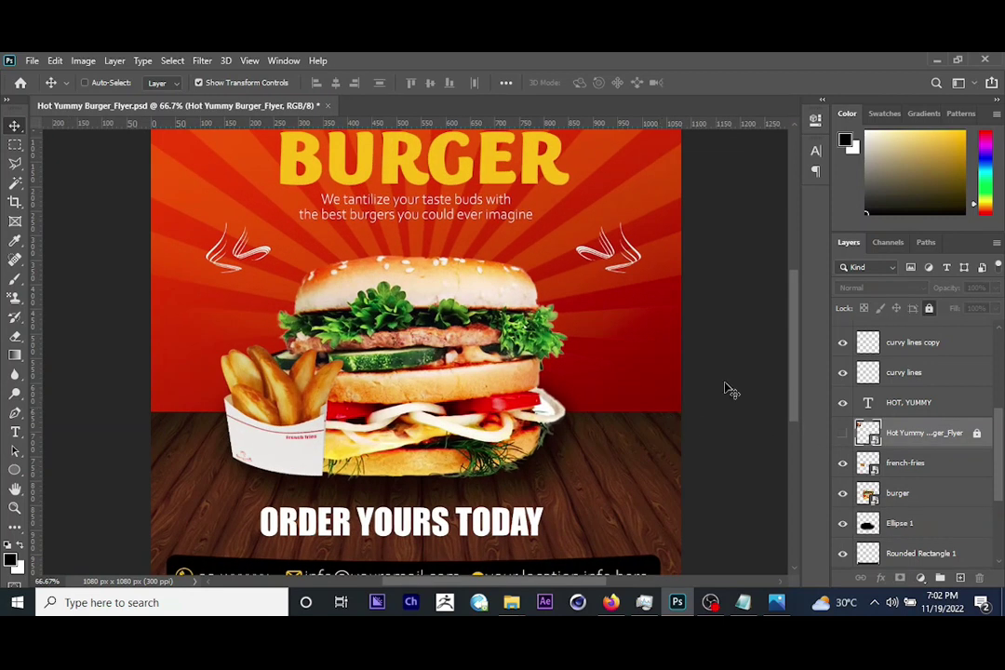
drag(795, 362, 796, 338)
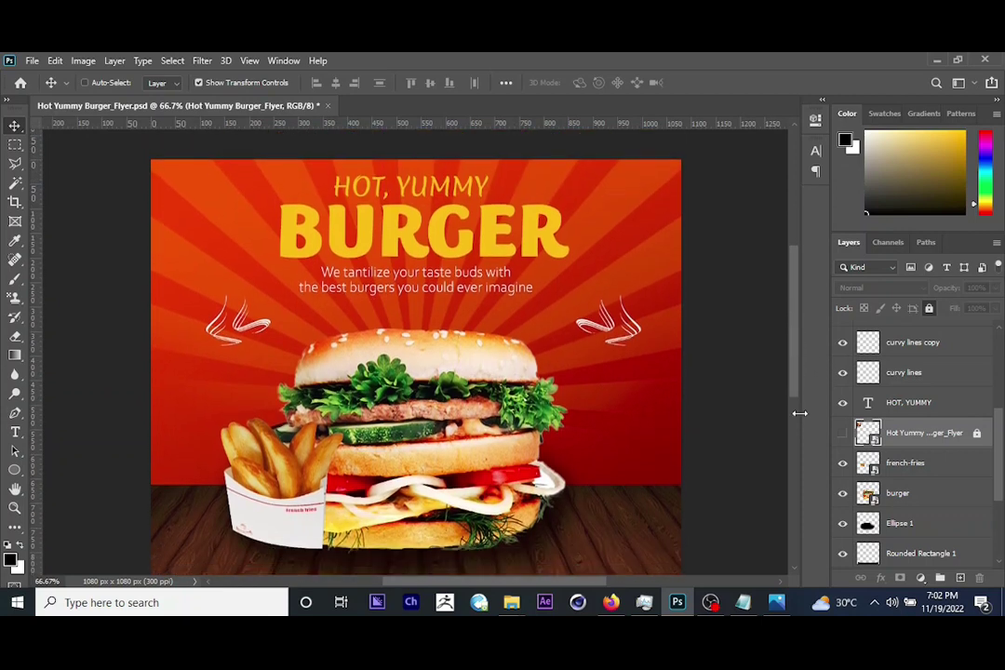
click(780, 602)
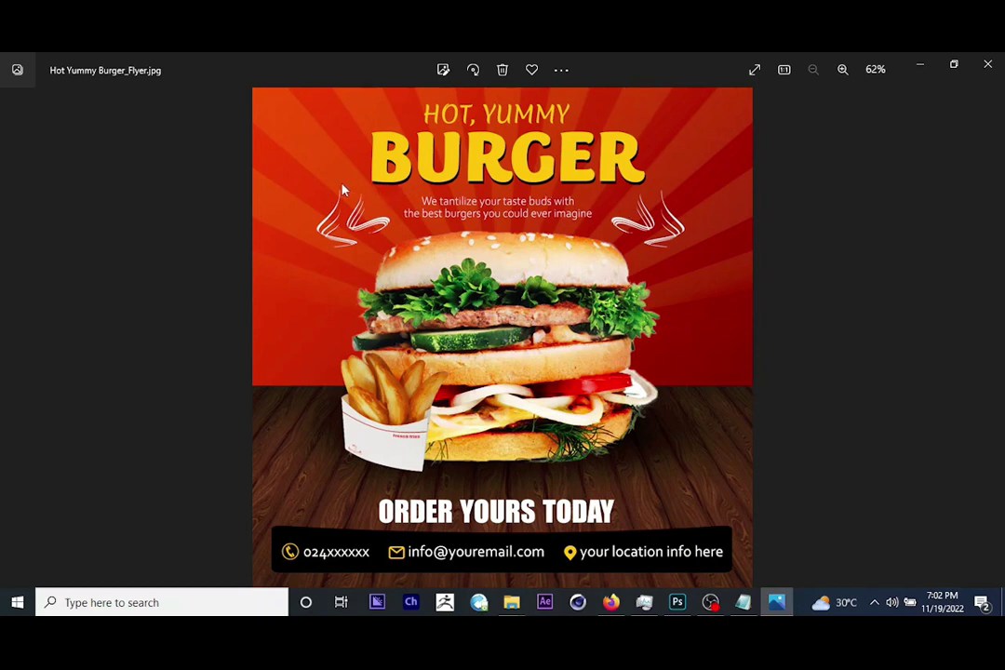
click(922, 63)
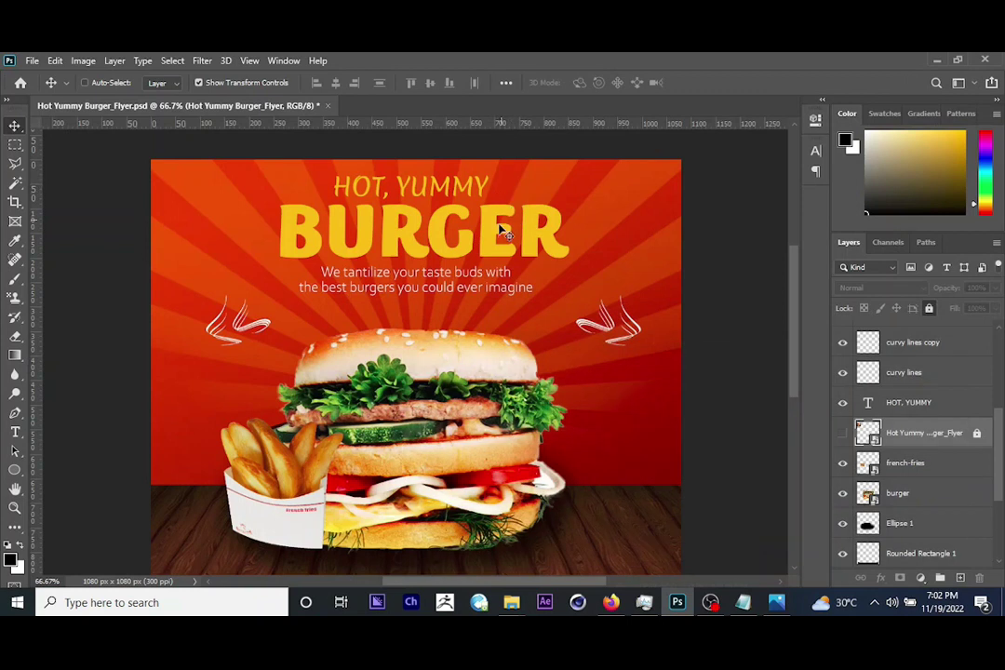
Select the BURGER title text layer and duplicate it.
right_click(498, 241)
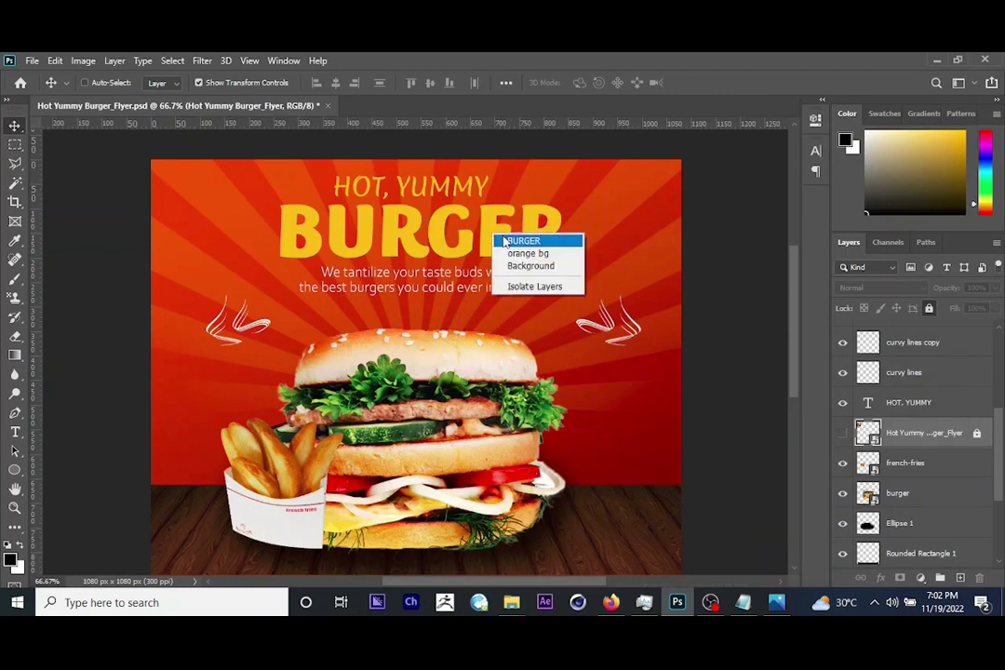
click(521, 241)
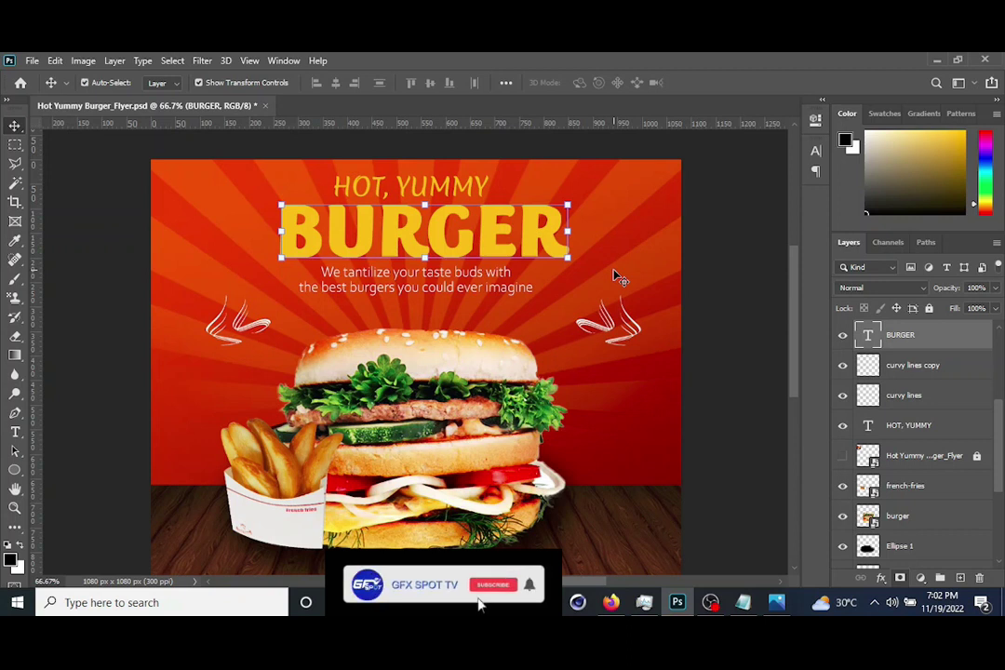
key(ctrl+j)
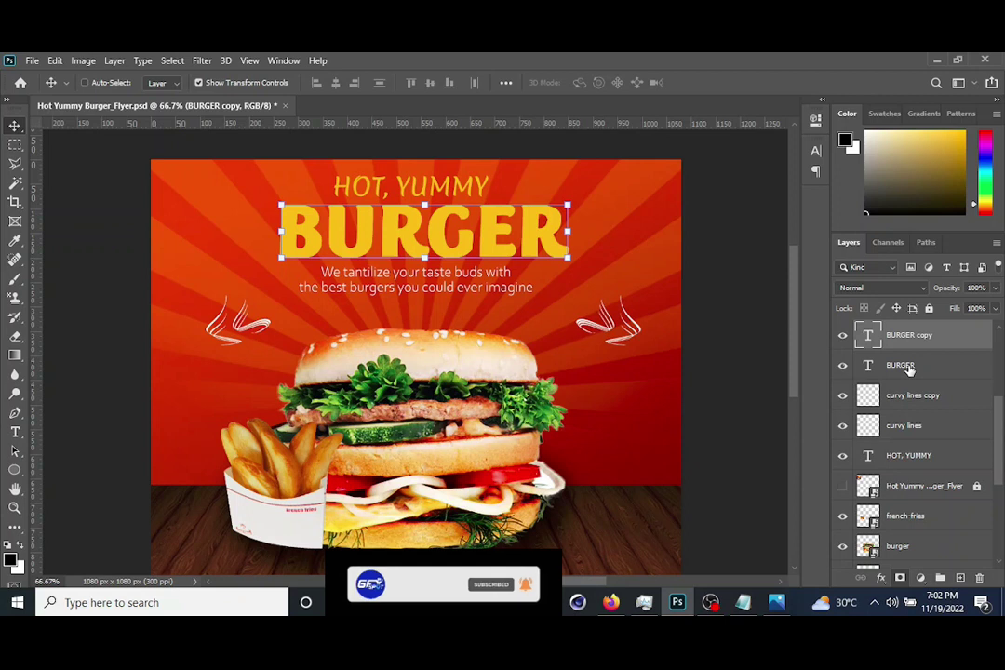
Turn the original BURGER text layer below the copy black and nudge it a few pixels right and down as an offset shadow.
click(907, 366)
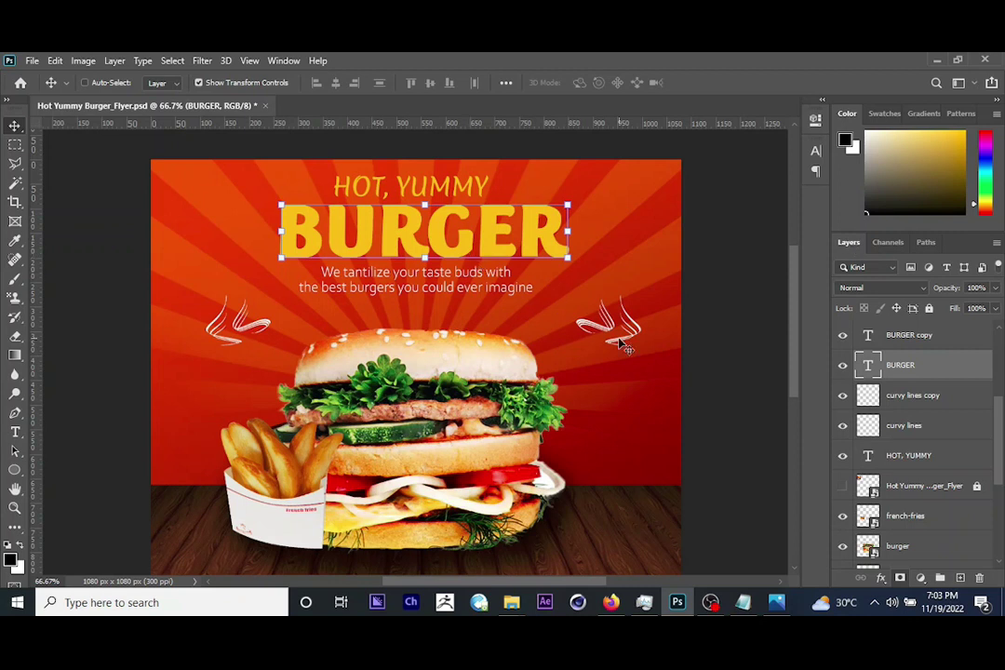
key(ctrl+h)
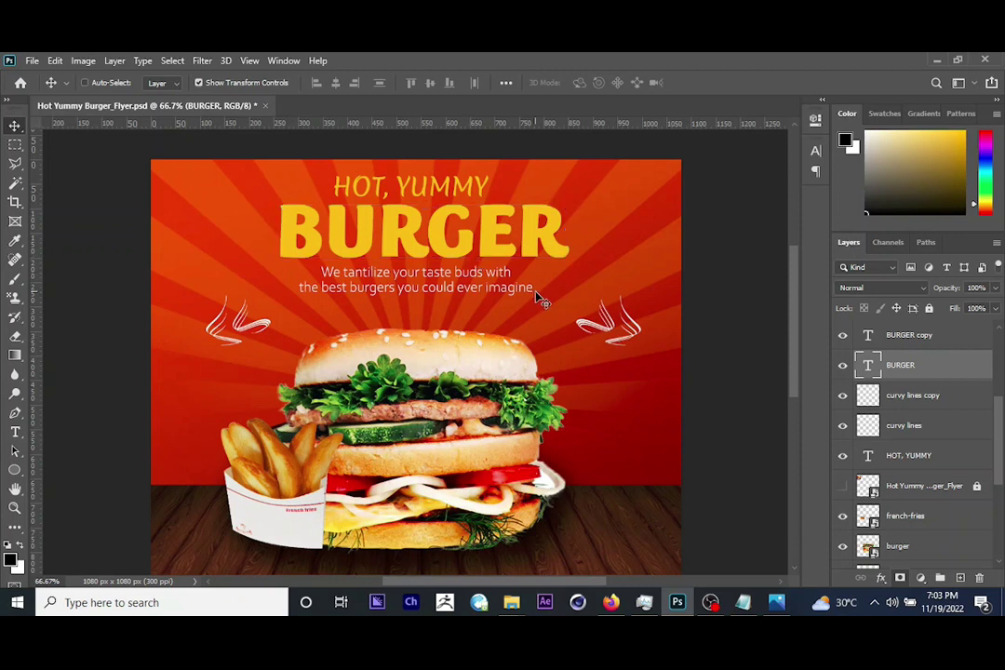
key(Right)
key(Right)
key(Right)
key(Right)
key(Right)
key(Right)
key(Down)
key(Down)
key(Down)
key(Down)
key(Down)
key(Down)
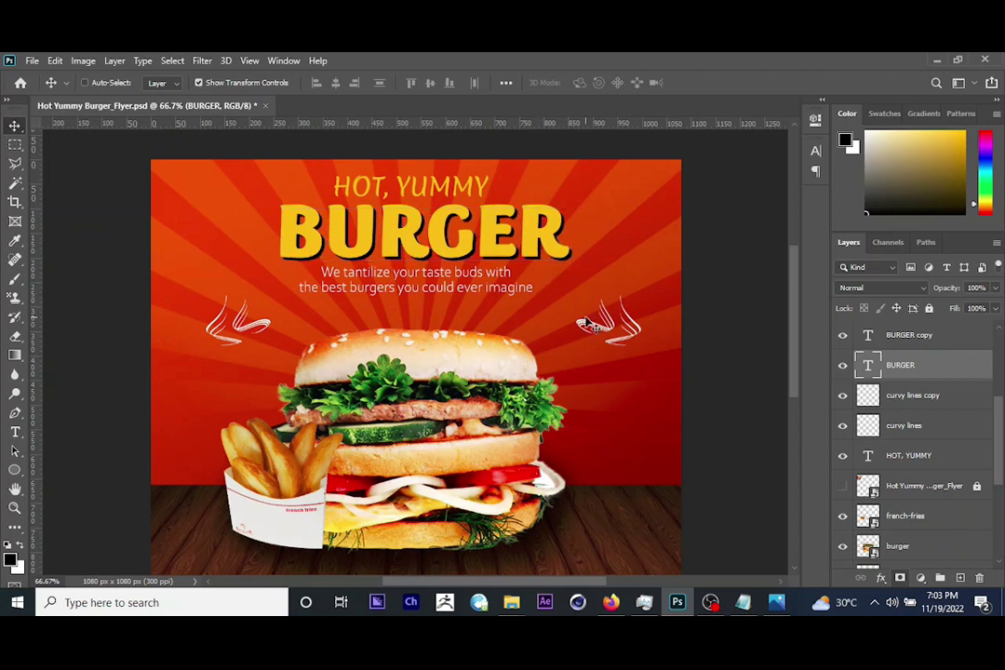
key(ctrl+h)
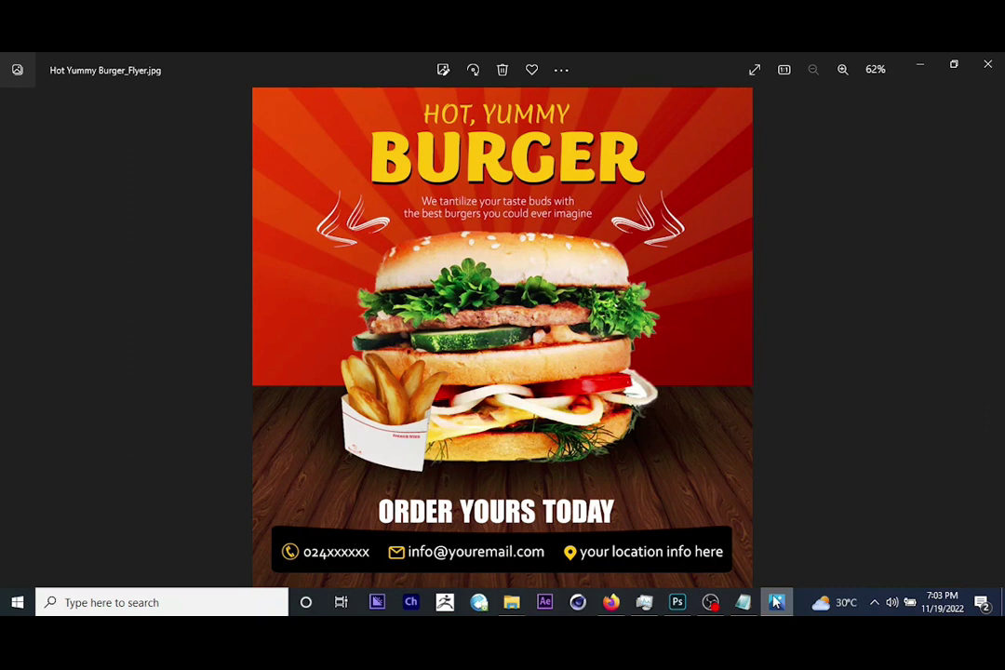
Return to Photoshop from the reference flyer and select the tagline text layer beneath the BURGER title.
click(678, 602)
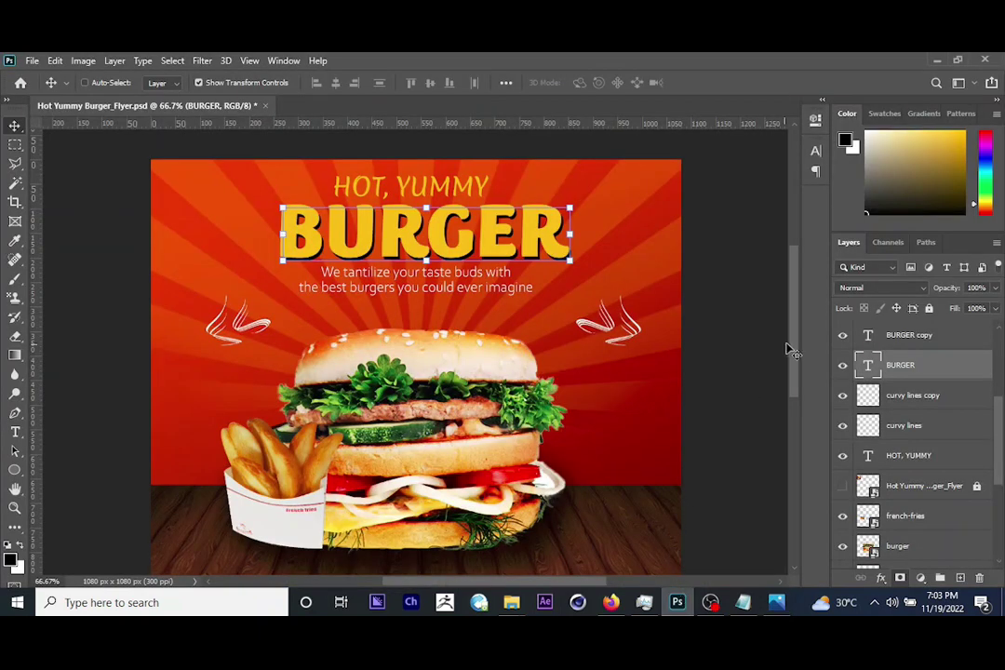
scroll(784, 395, down, 3)
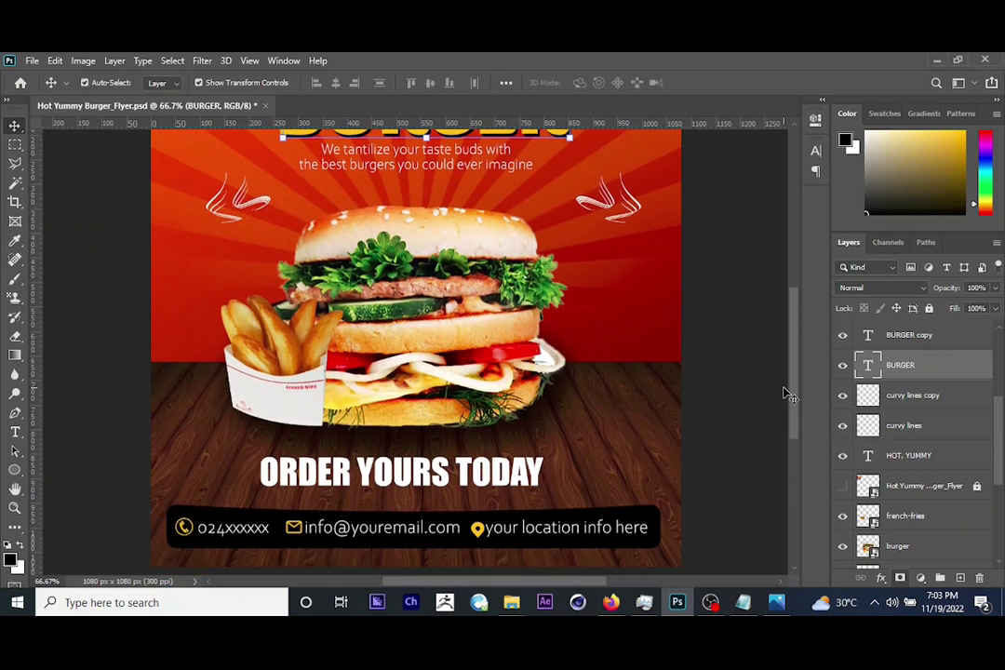
key(ctrl+minus)
right_click(427, 235)
click(475, 246)
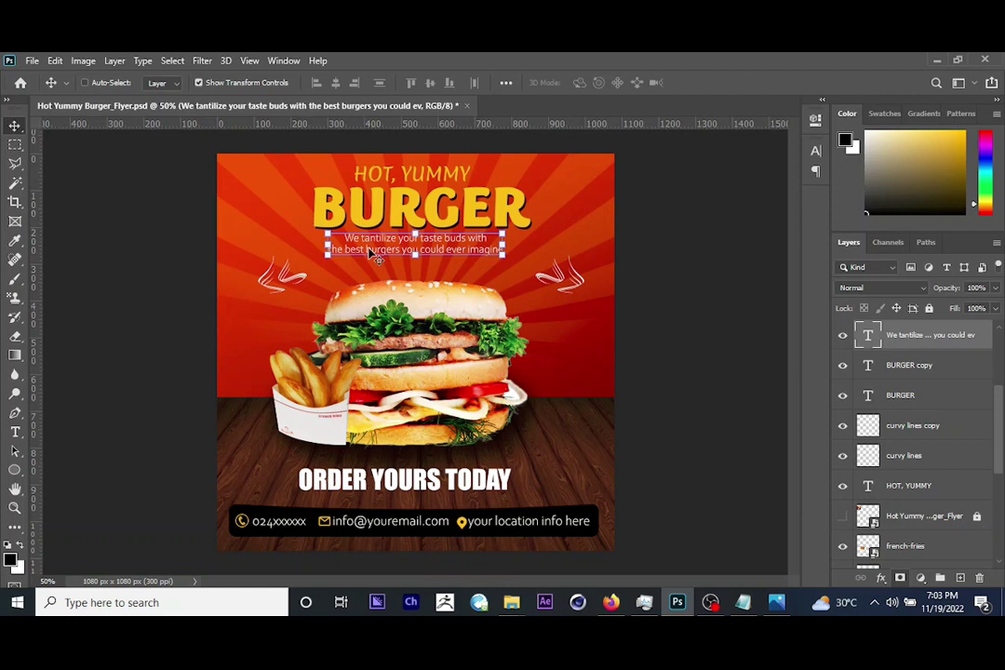